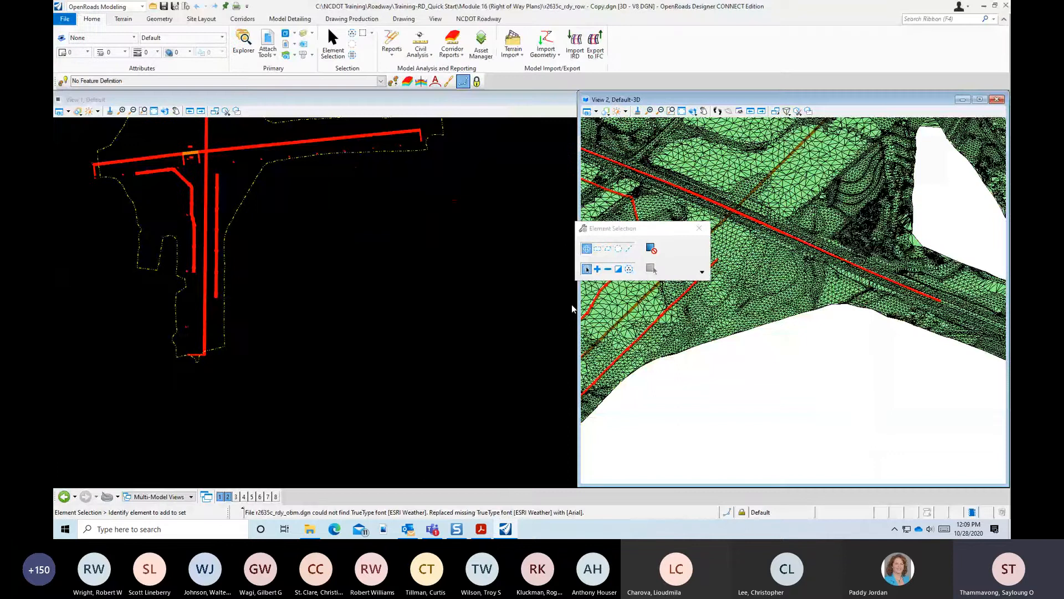
Inspect the right-of-way line east of the vertical main alignment and review the available offset and taper commands
scroll(380, 335, "down", 2)
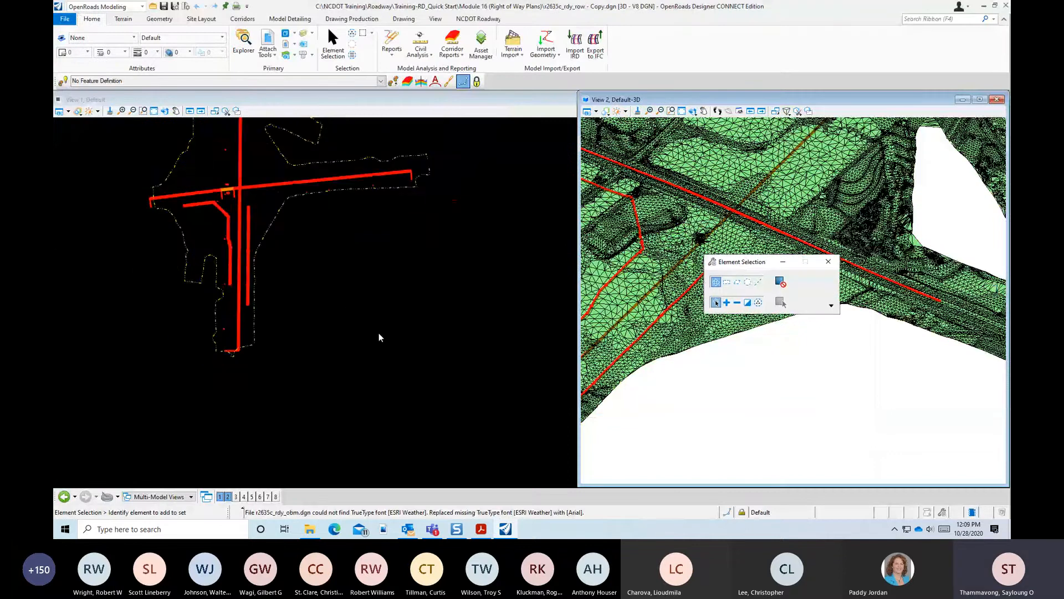
scroll(292, 240, "up", 5)
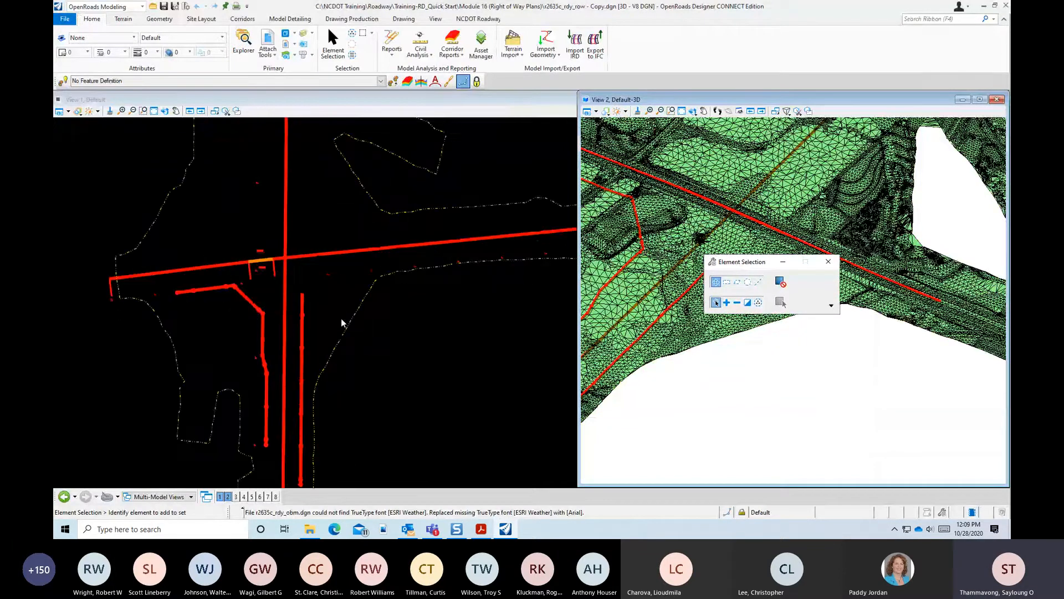
scroll(317, 305, "up", 3)
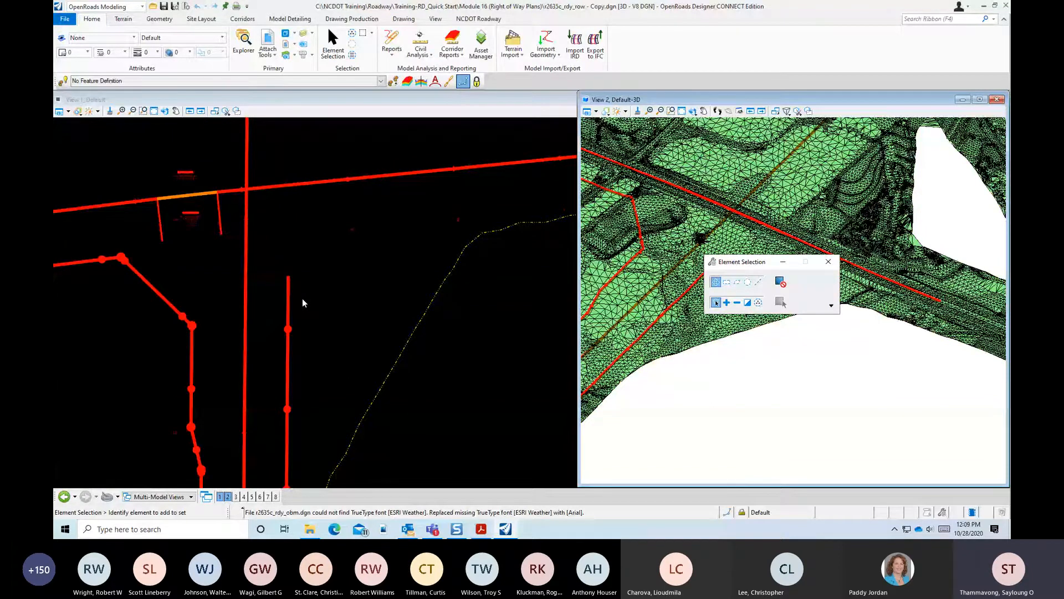
left_click(296, 303)
scroll(353, 269, "down", 2)
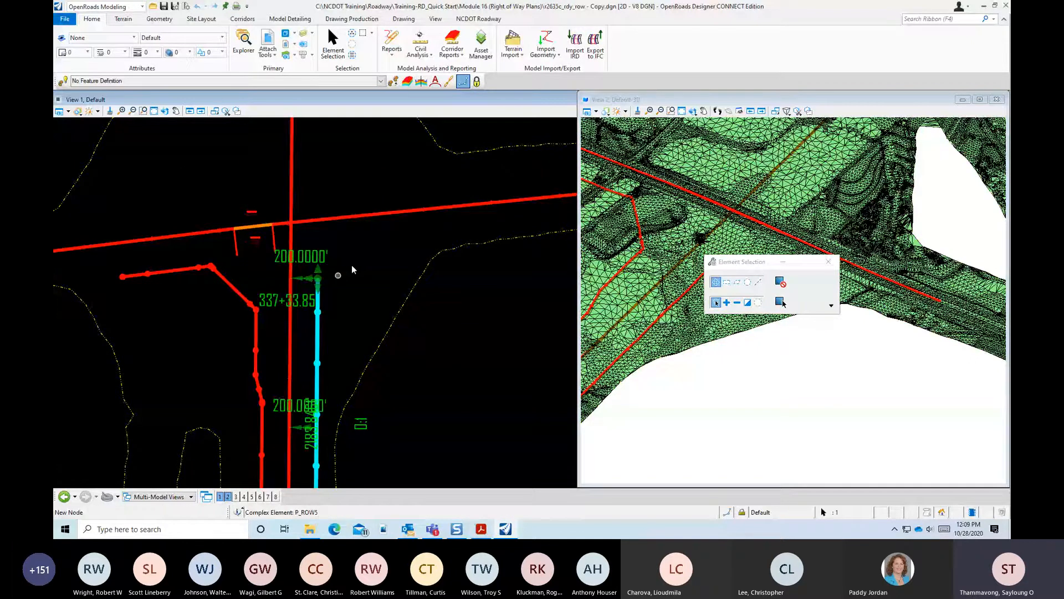
left_click(159, 18)
left_click(392, 33)
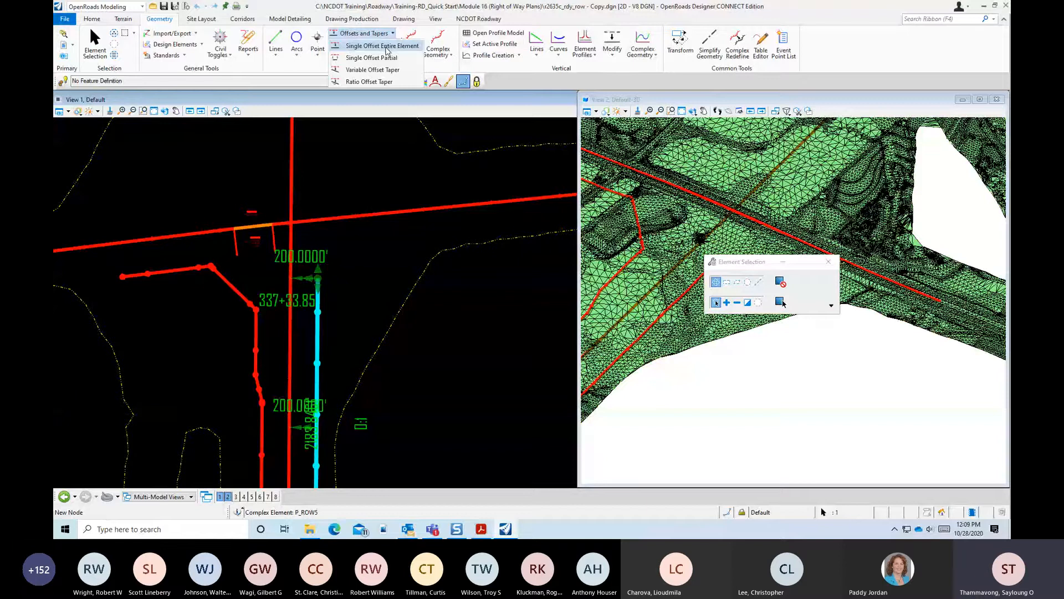
left_click(387, 82)
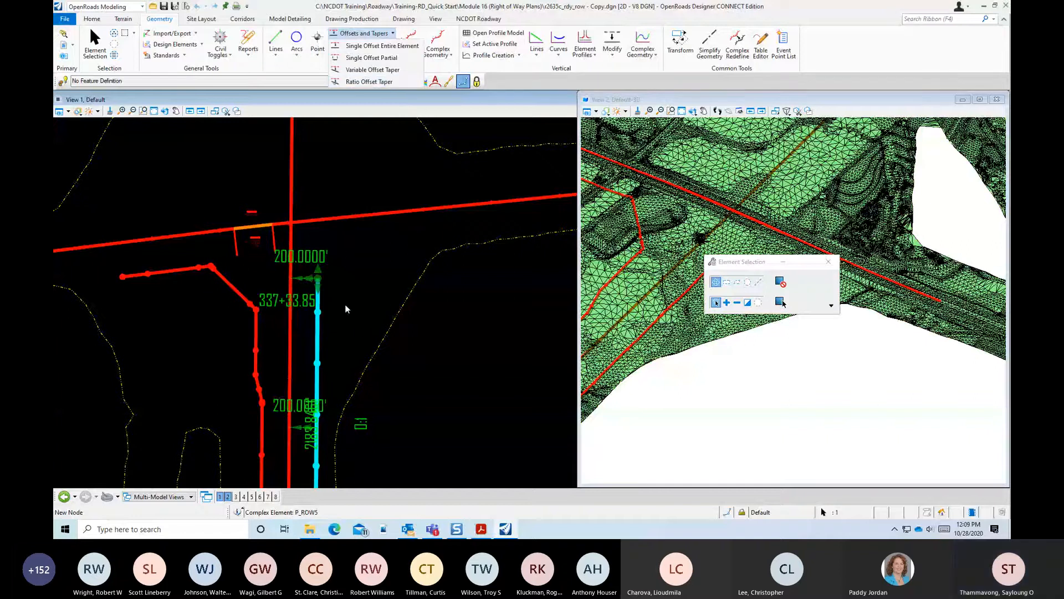
left_click(393, 316)
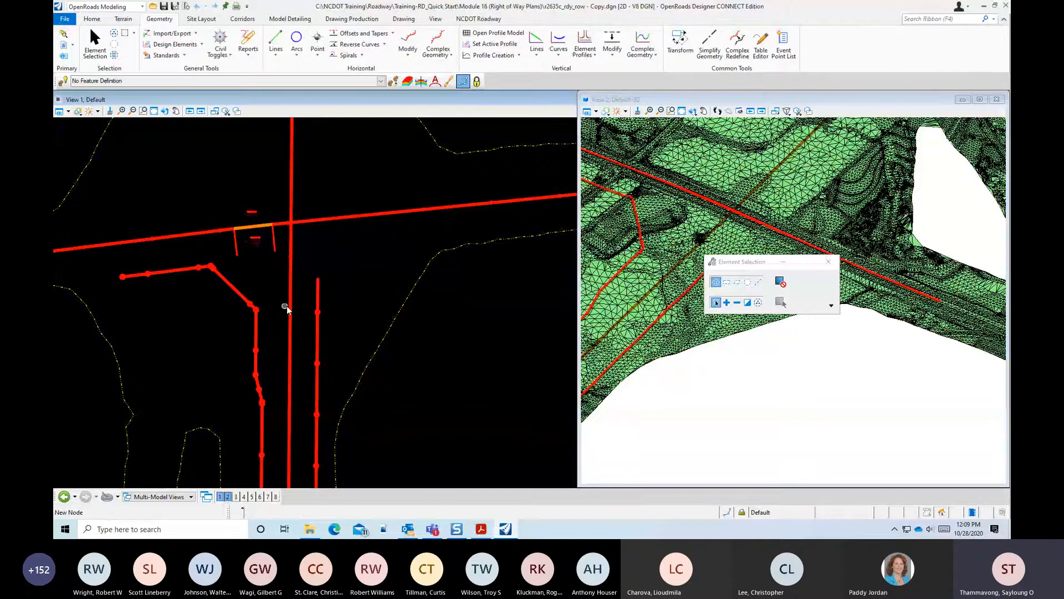
Examine the markers along the western right-of-way line and the unmarked north end of the eastern line in plan and 3D
scroll(287, 305, "up", 5)
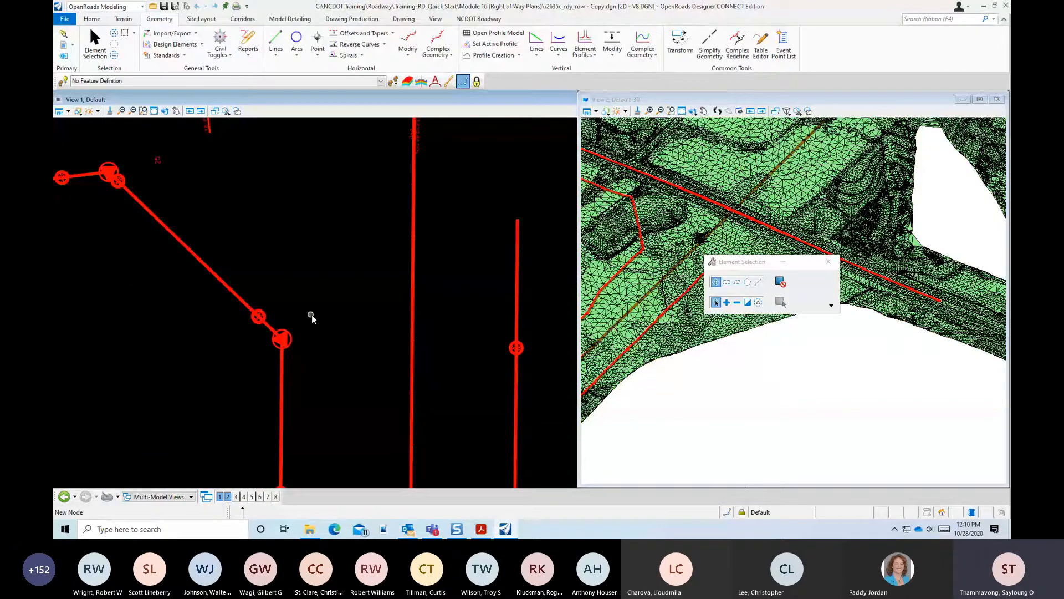
scroll(311, 315, "down", 2)
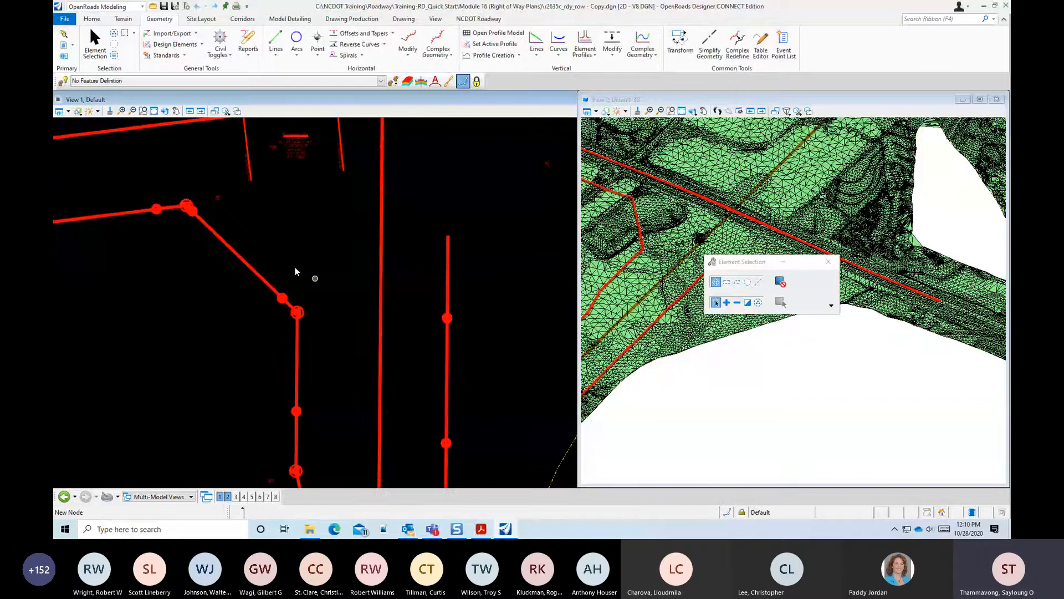
scroll(235, 208, "up", 1)
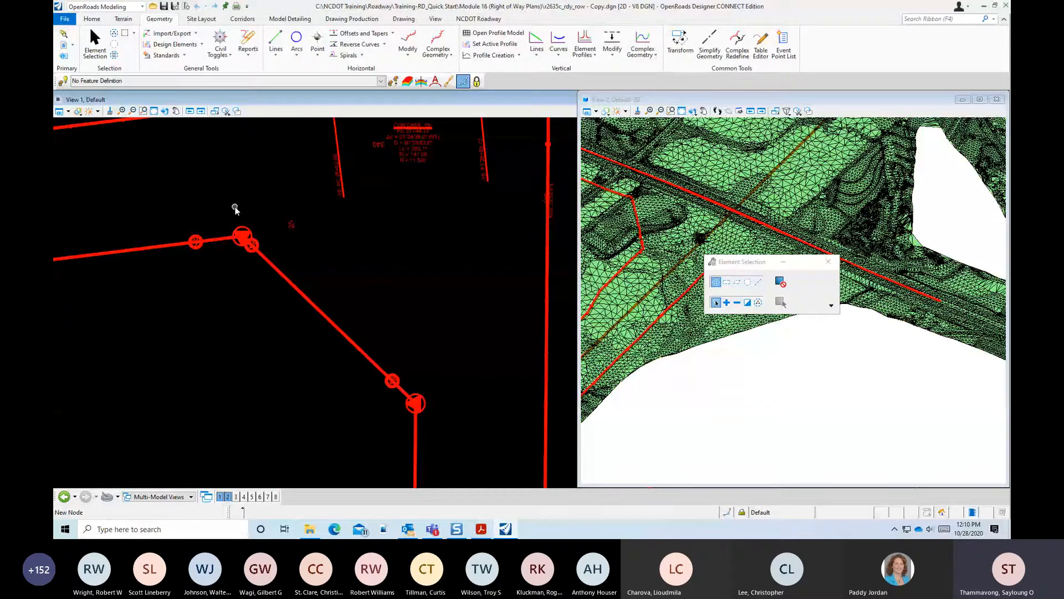
scroll(235, 209, "down", 2)
scroll(382, 252, "down", 1)
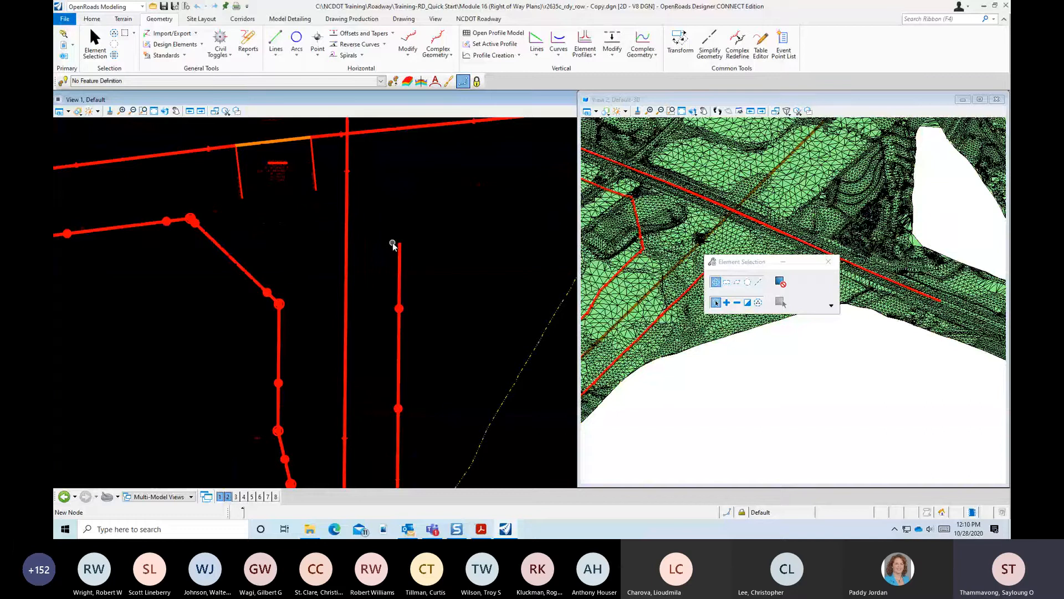
scroll(412, 235, "up", 2)
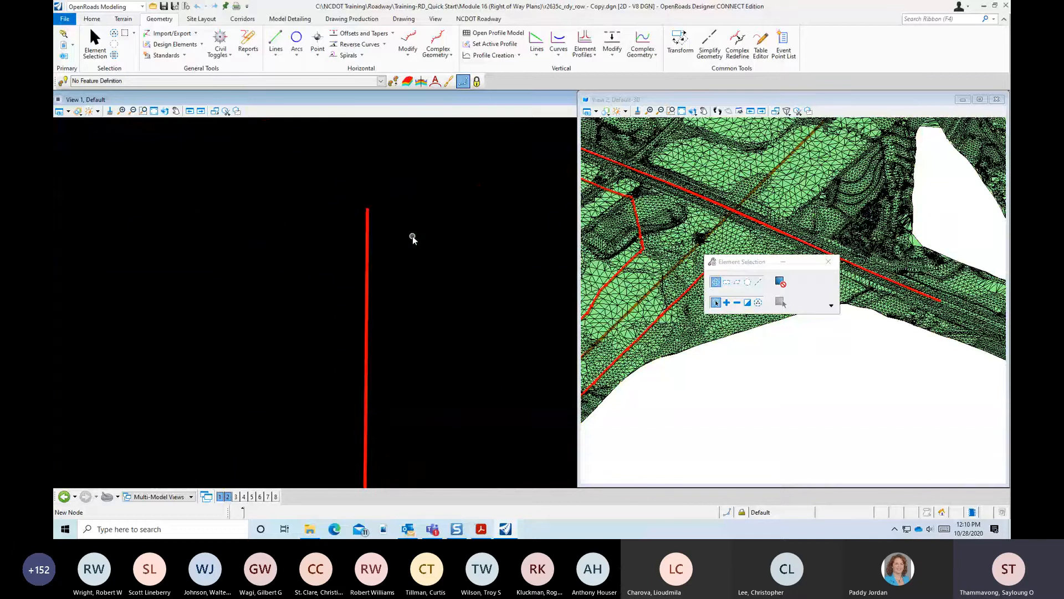
left_click_drag(745, 262, 837, 330)
scroll(719, 259, "up", 1)
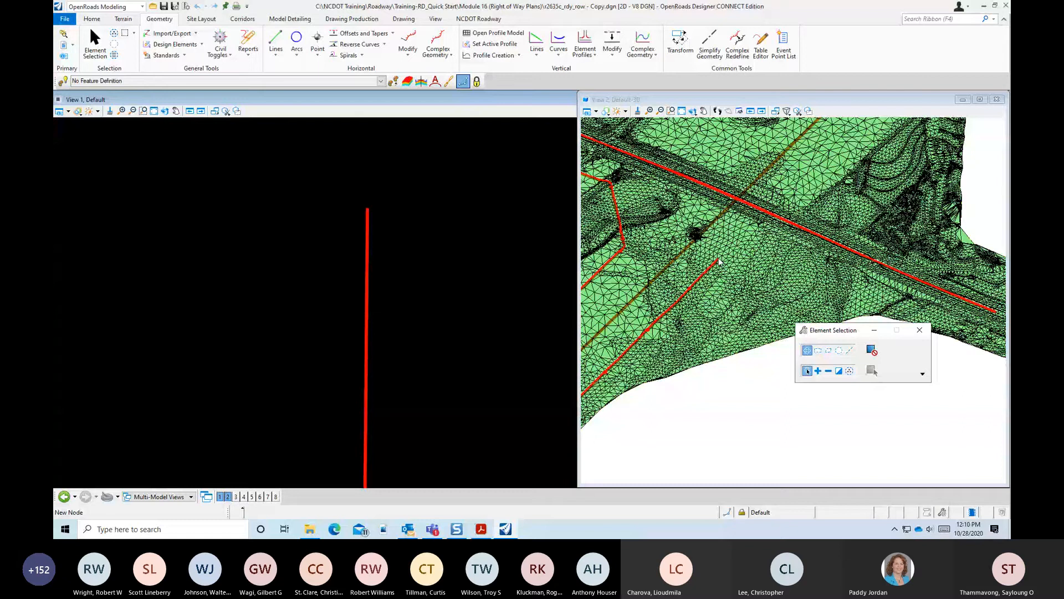
scroll(718, 261, "up", 5)
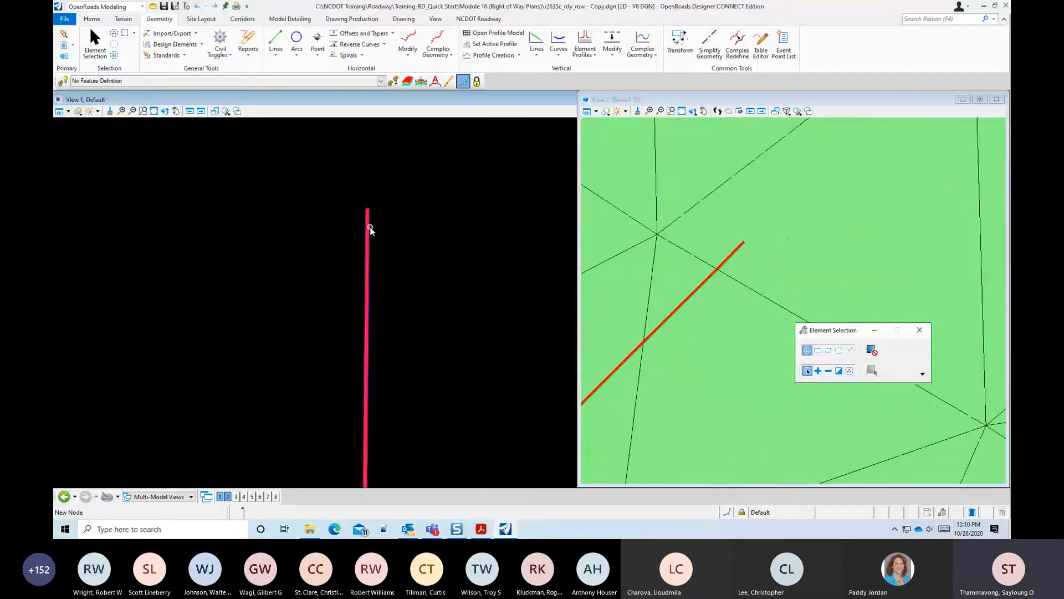
scroll(419, 219, "down", 1)
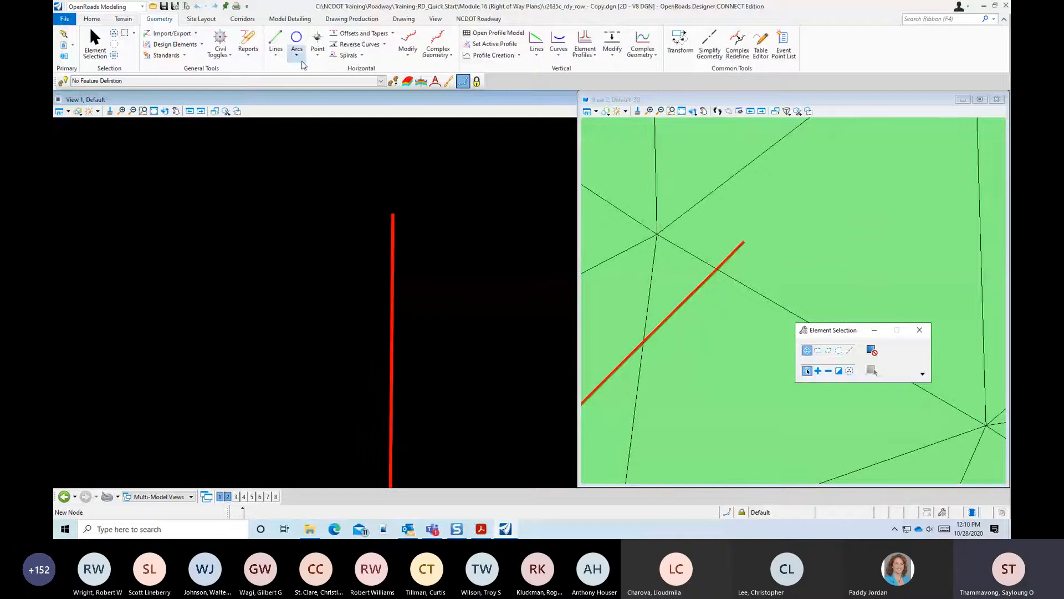
Start a Point with the Concrete or Granite right-of-way marker as its feature definition
left_click(318, 56)
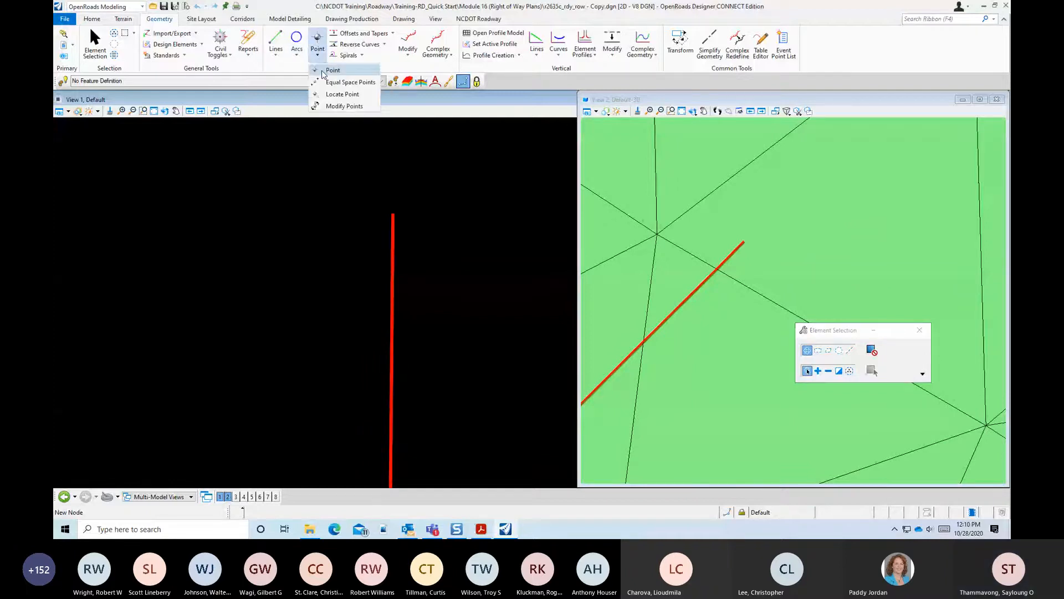
left_click(332, 66)
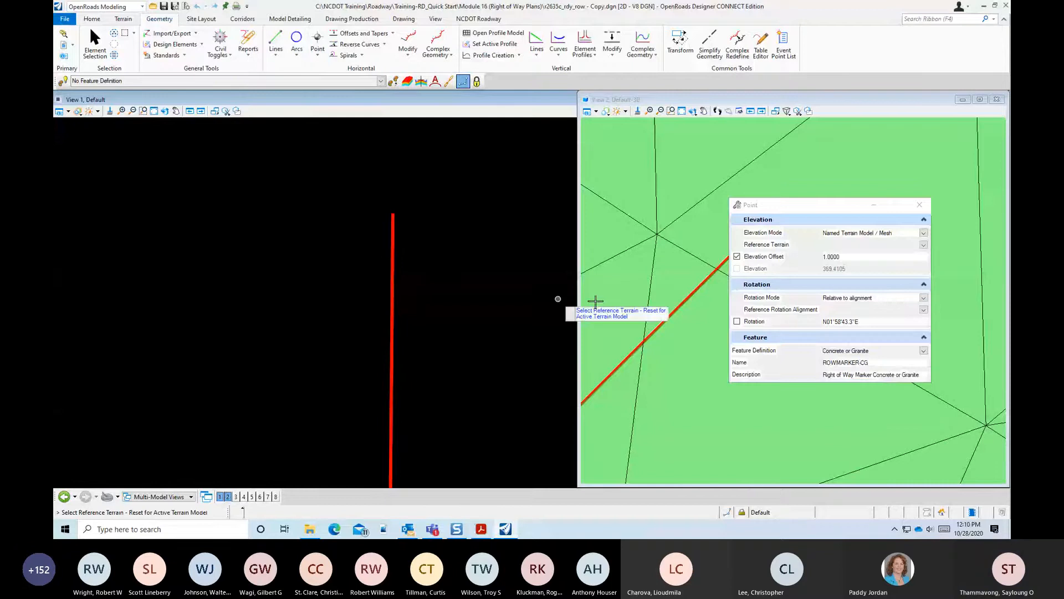
left_click_drag(786, 205, 381, 173)
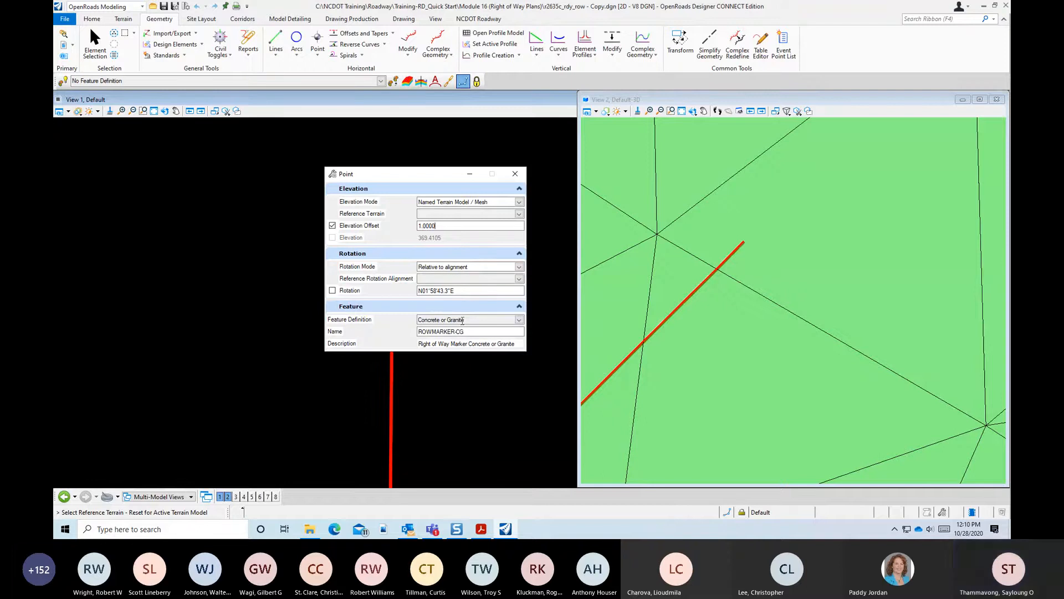
left_click(519, 320)
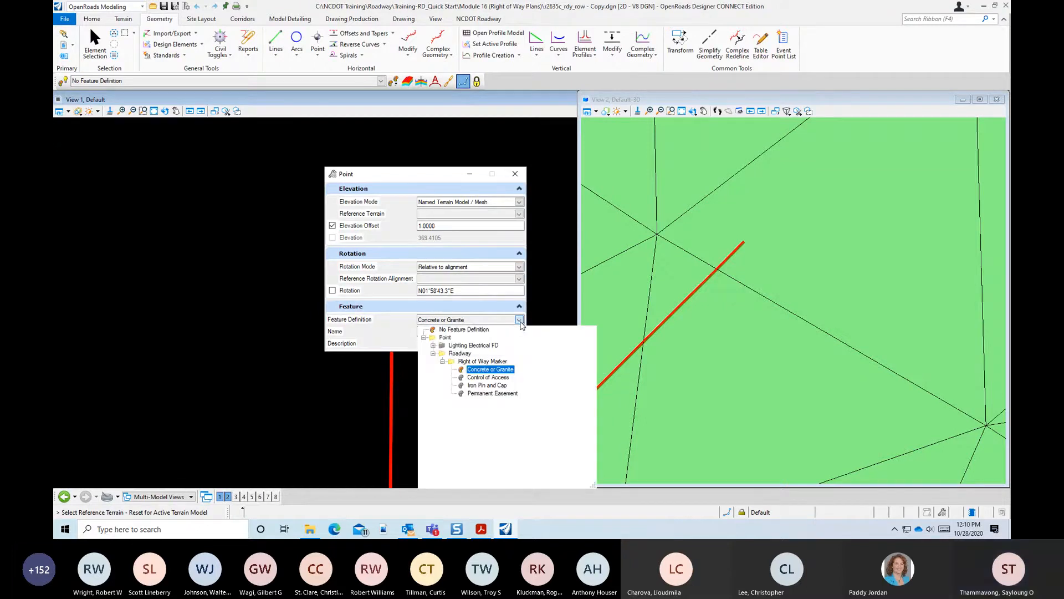
left_click(505, 370)
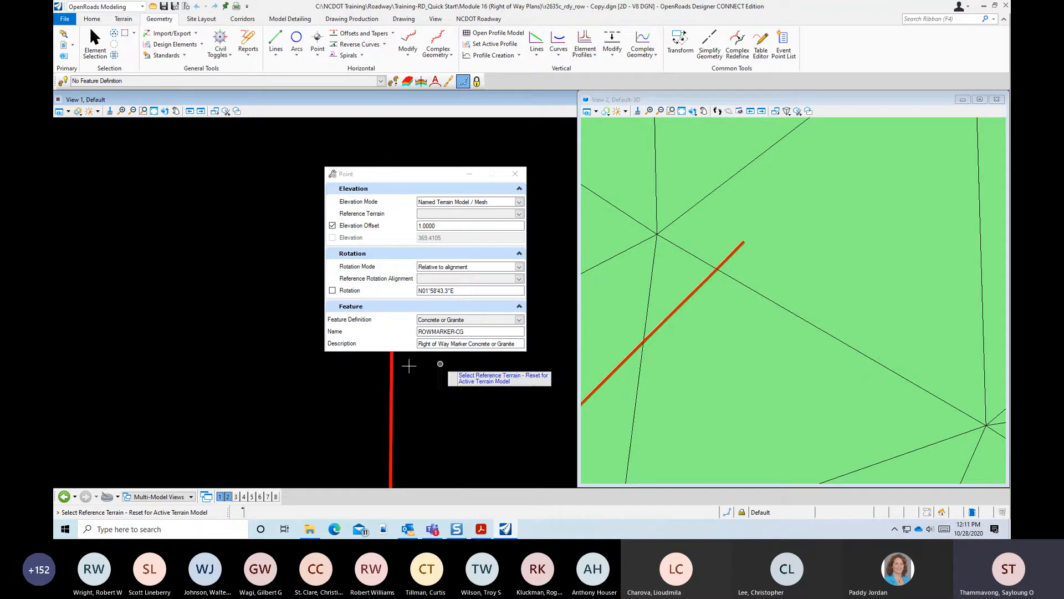
Restart the Point command, using the active terrain model as reference and accepting an elevation offset of 1.0000
scroll(242, 312, "down", 5)
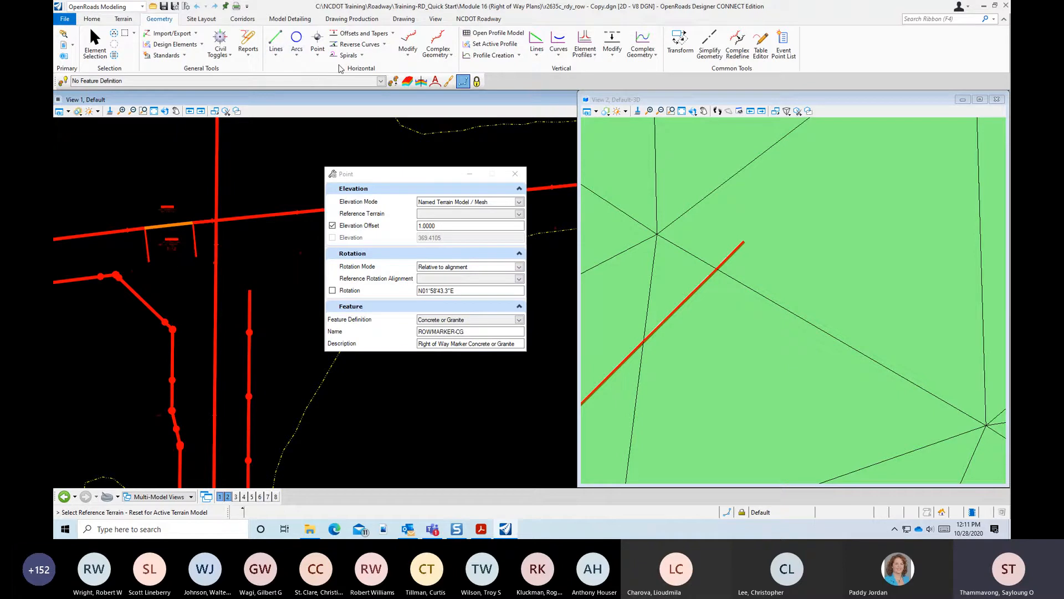
left_click(317, 48)
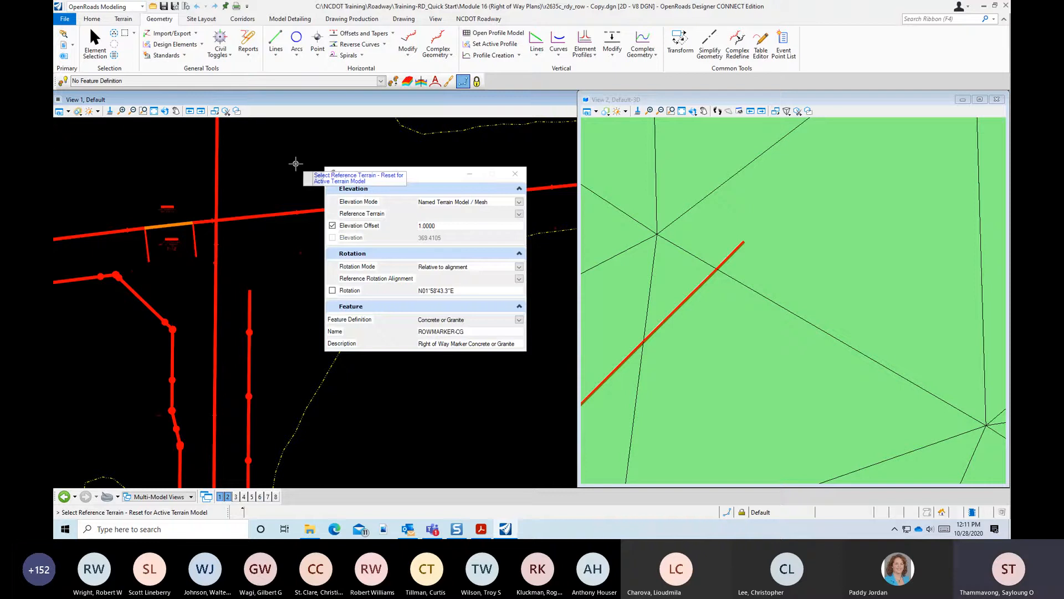
left_click(415, 131)
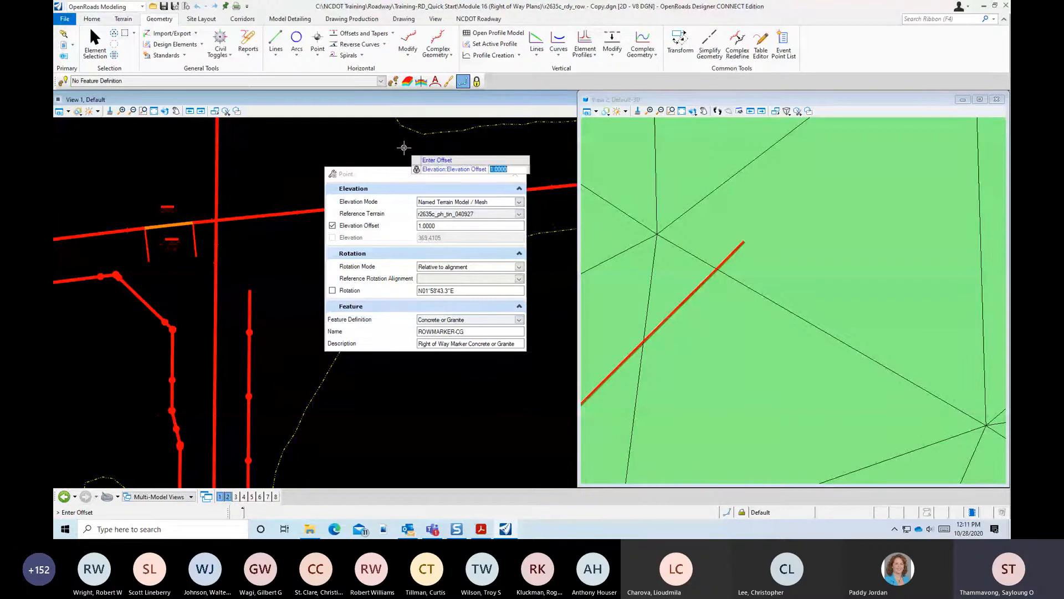
left_click(275, 137)
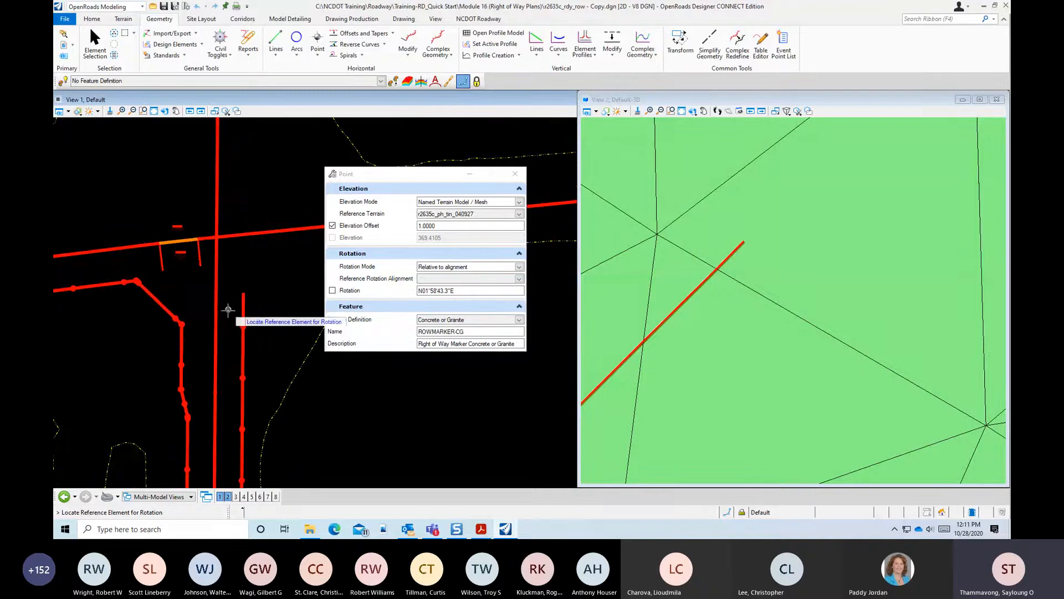
Use centerline L as the rotation reference and locate the marker at the north end of the eastern right-of-way line
scroll(216, 310, "up", 2)
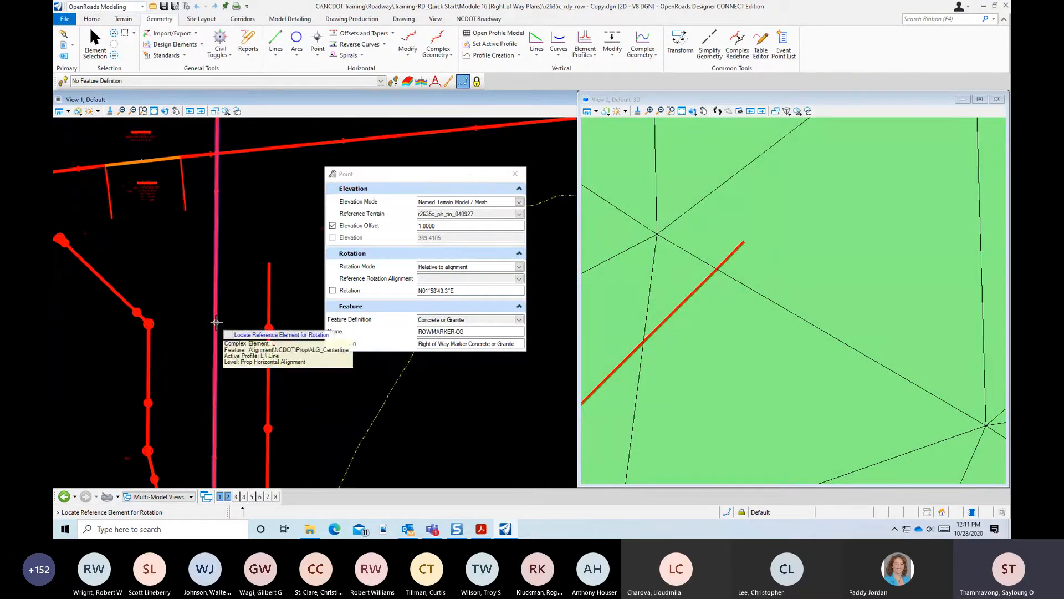
left_click(216, 322)
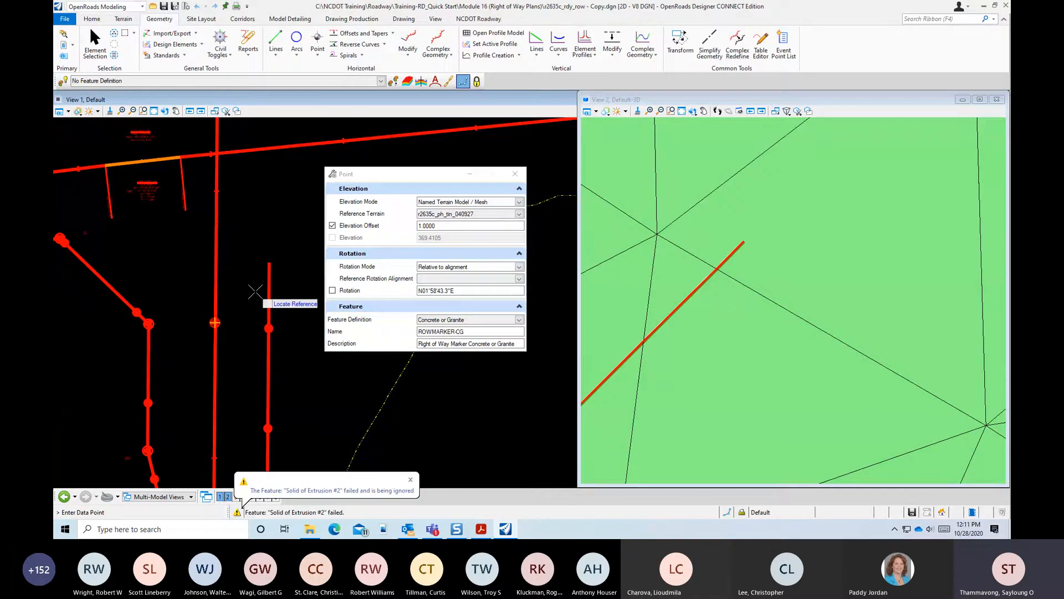
left_click(260, 291)
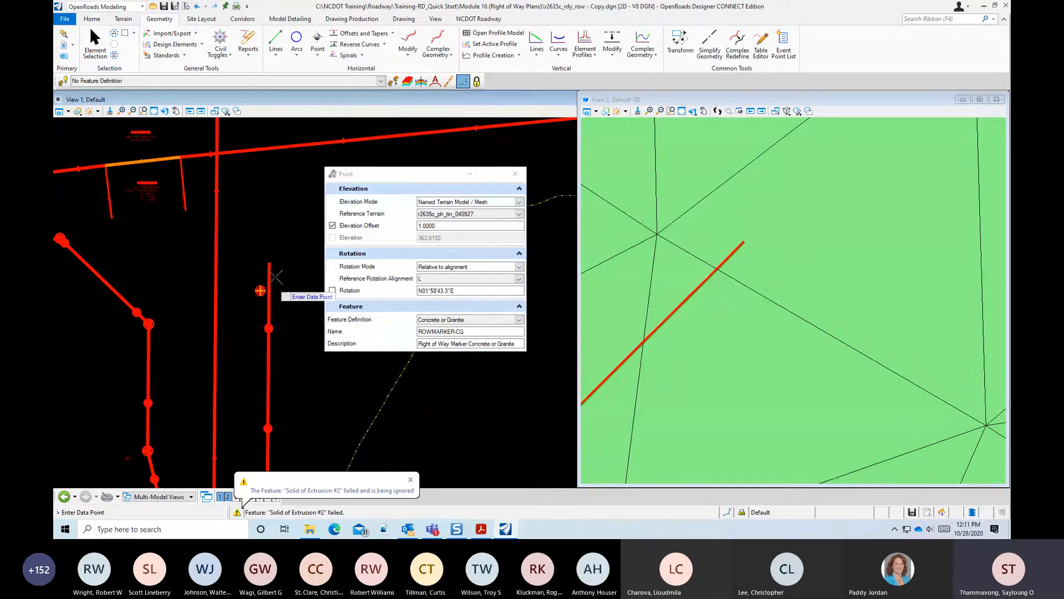
scroll(275, 276, "up", 2)
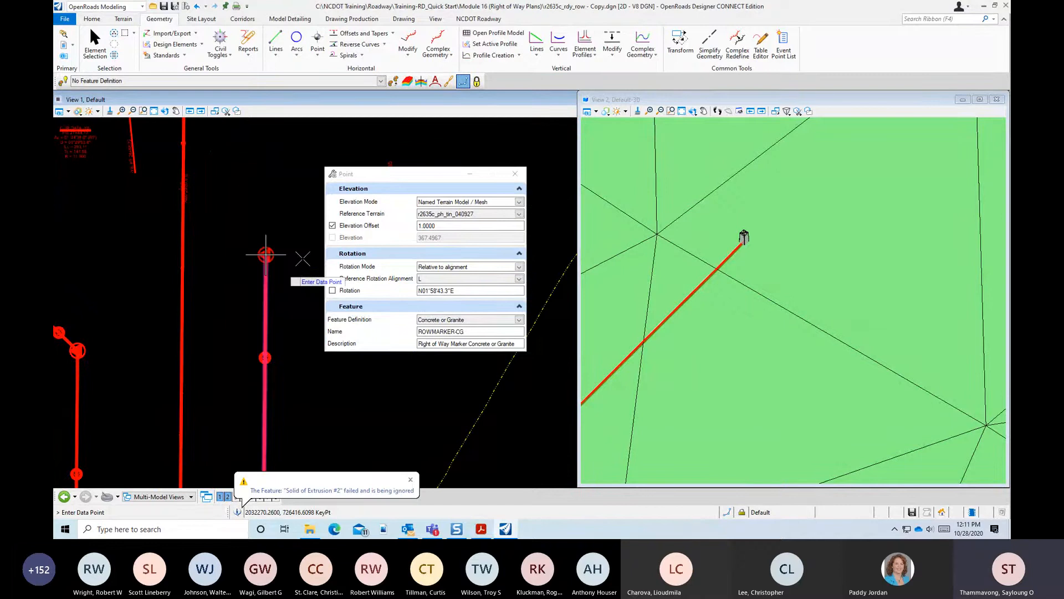
left_click(276, 225)
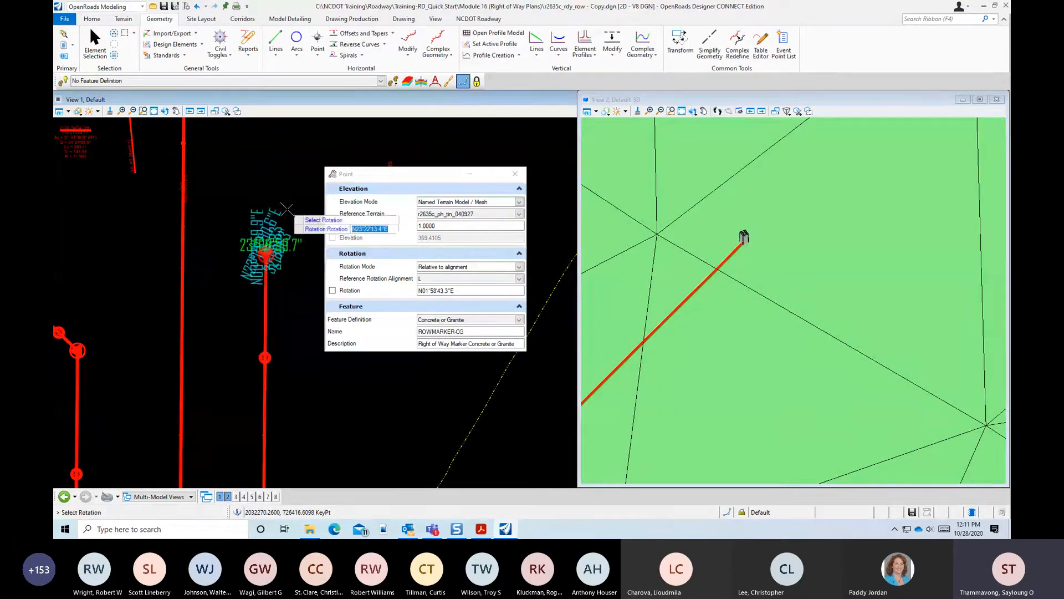
Rotate the right-of-way marker to about N06°03'29"E while checking its orientation in 3D, and place it
scroll(751, 231, "up", 3)
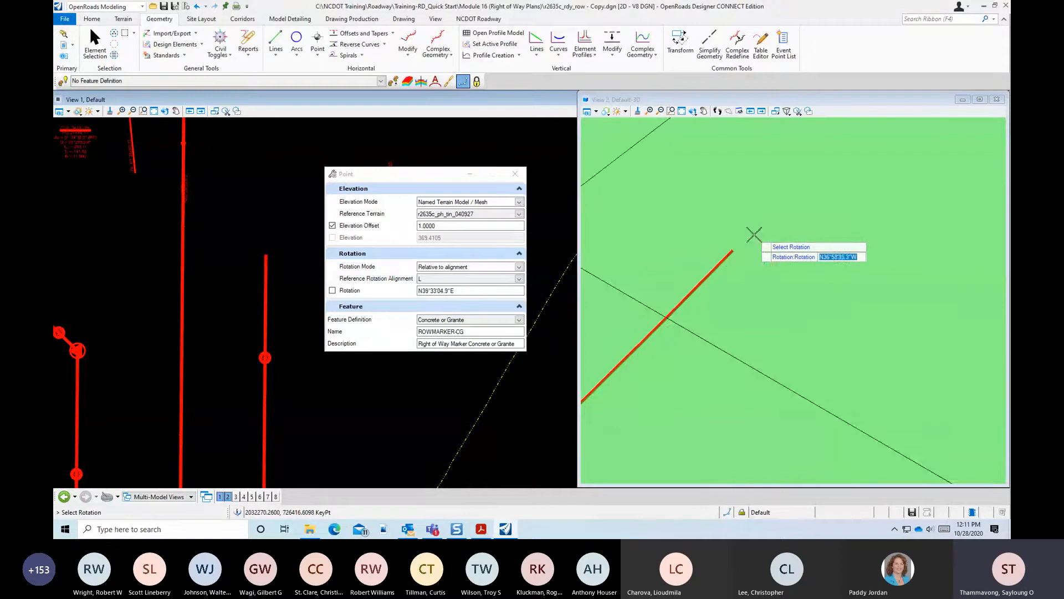
scroll(726, 237, "up", 2)
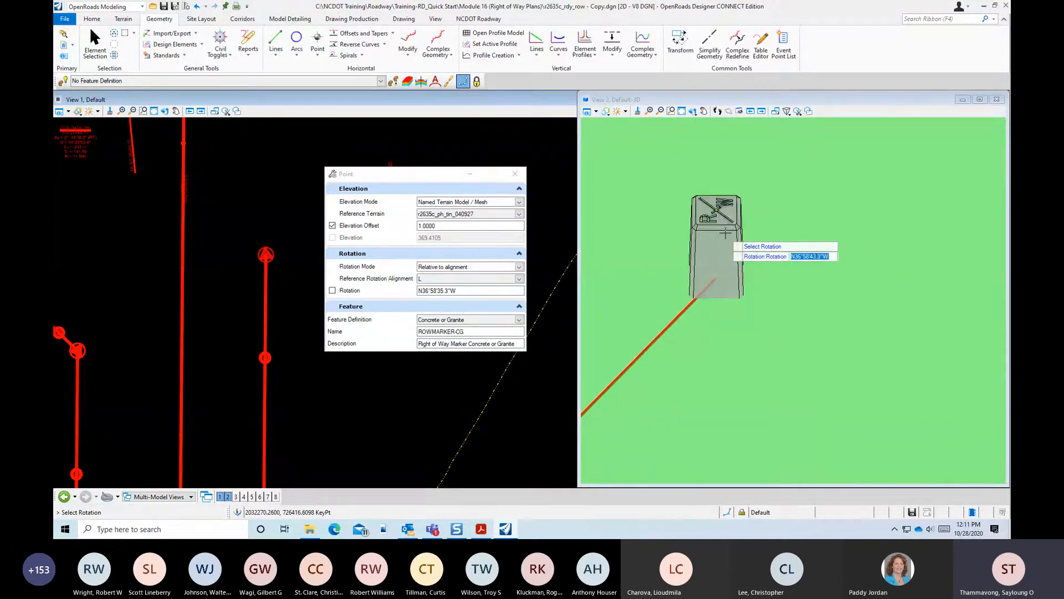
scroll(725, 233, "up", 2)
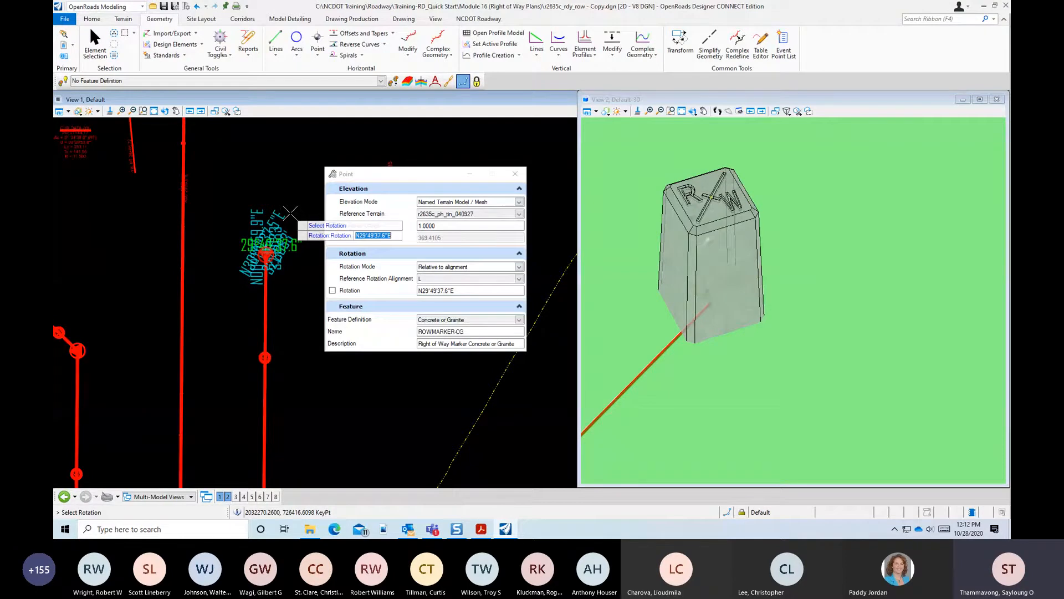
scroll(288, 217, "up", 2)
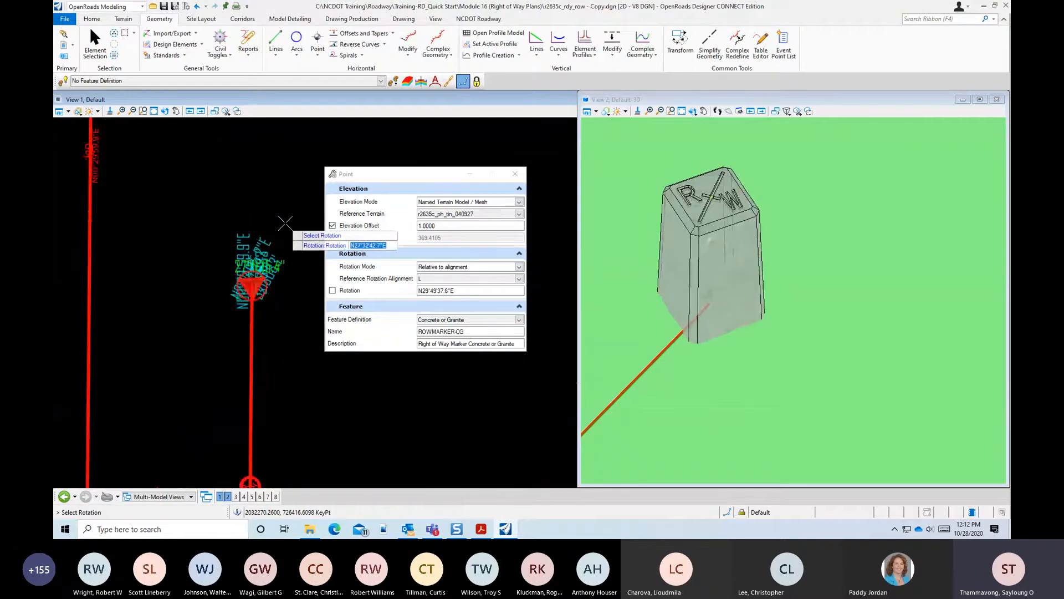
scroll(285, 223, "down", 2)
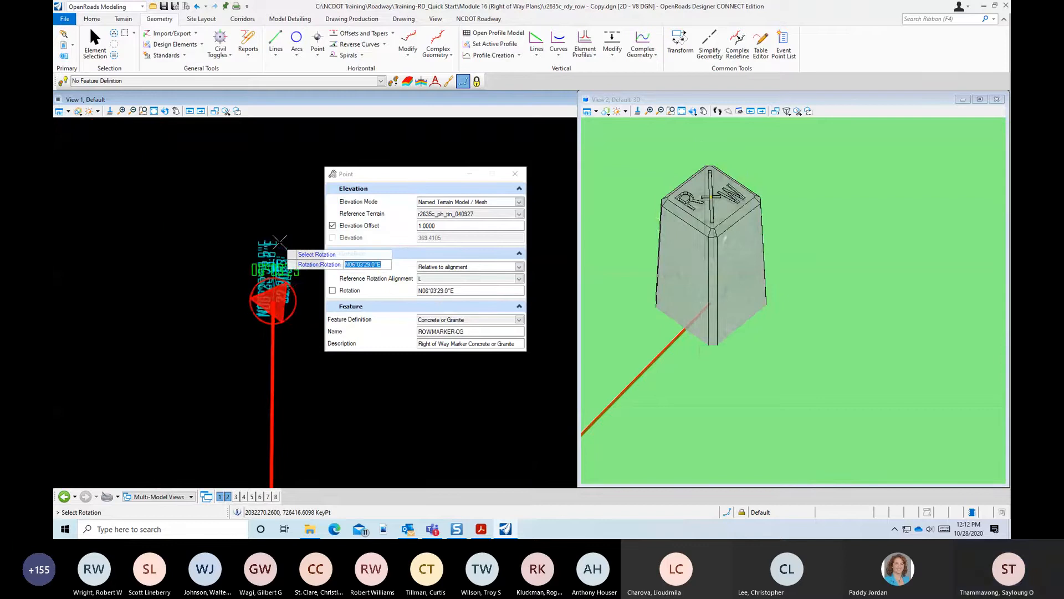
left_click(279, 243)
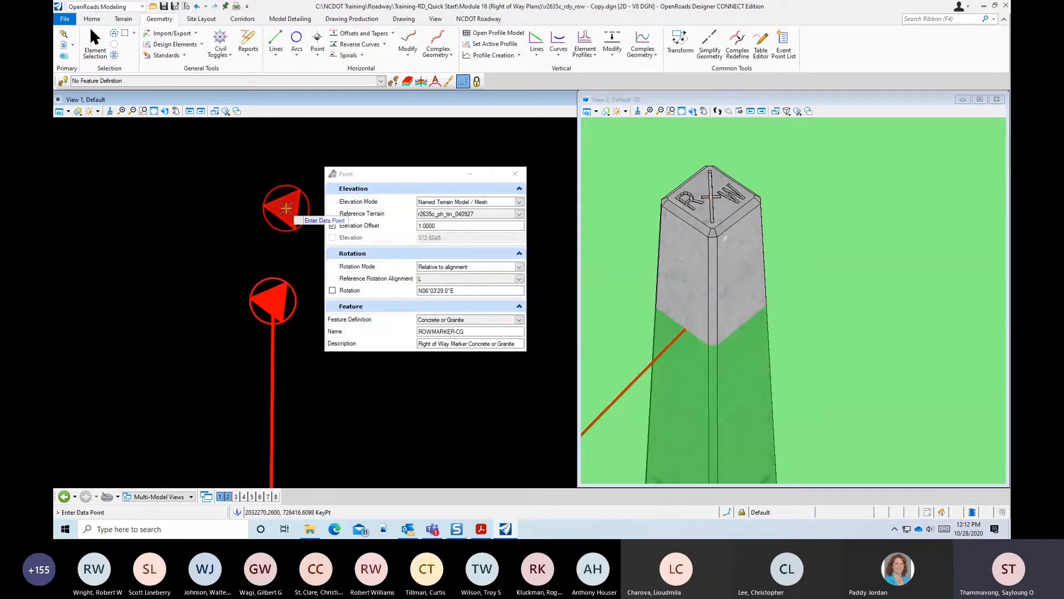
End the marker placement and set the delta elevation of the marker at the eastern line's north end to 0, checking it in 3D
right_click(286, 208)
scroll(734, 282, "down", 4)
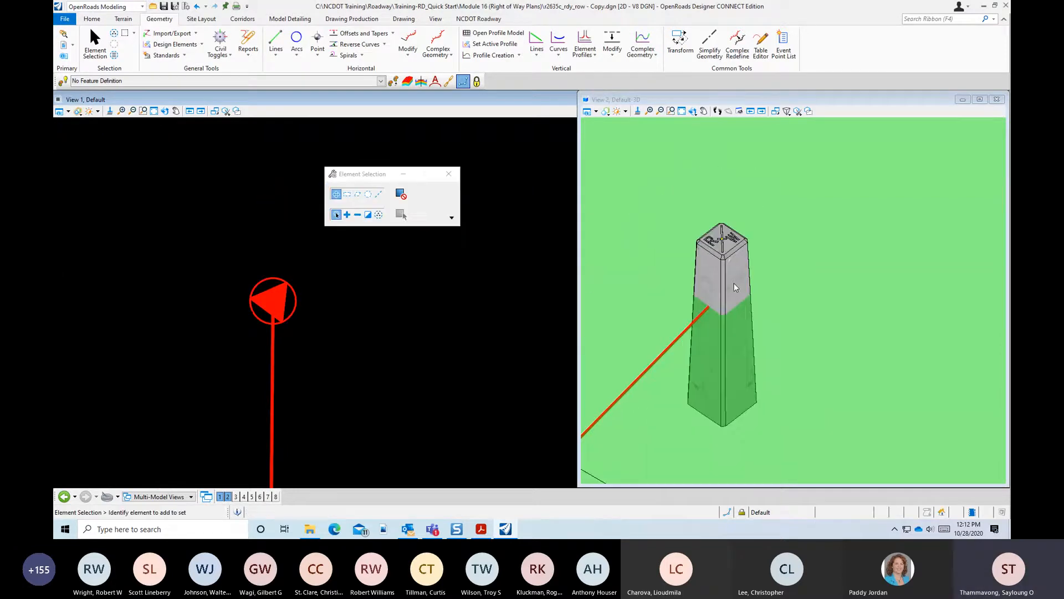
scroll(740, 285, "up", 2)
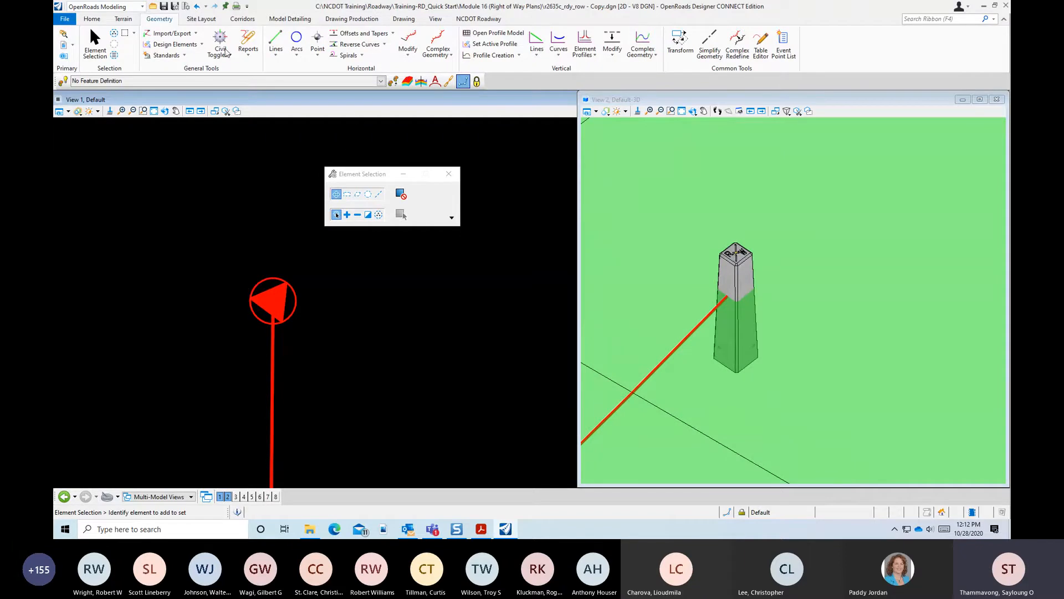
left_click(274, 297)
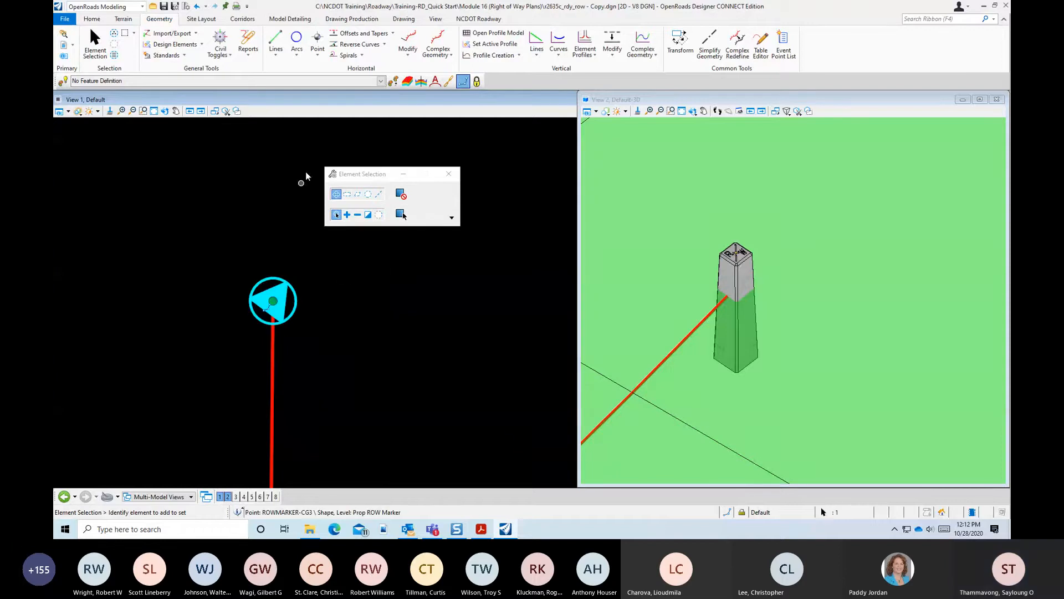
left_click(261, 300)
mouse_move(275, 289)
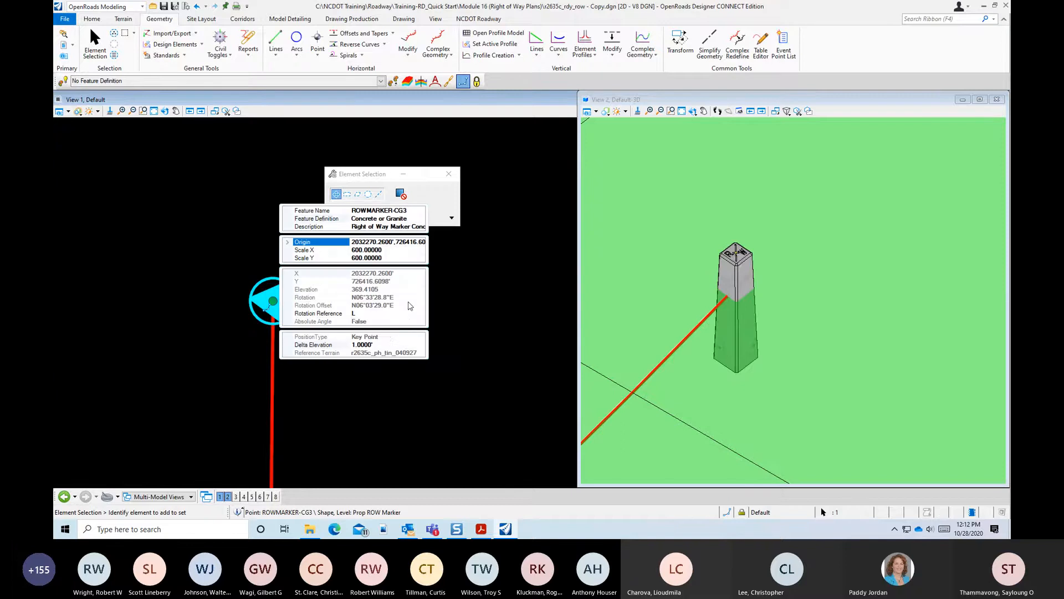
left_click(385, 345)
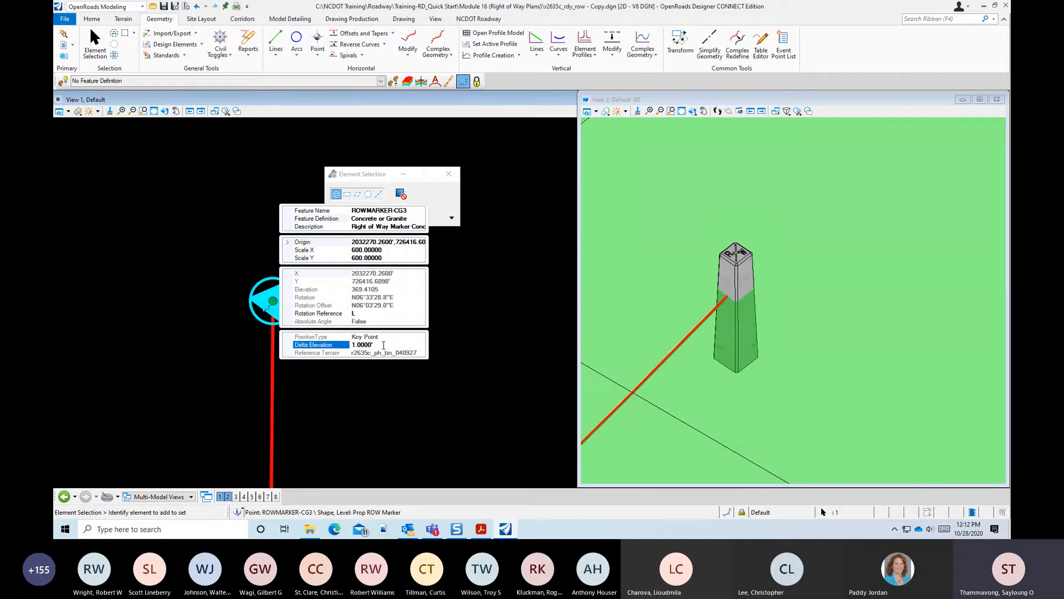
double_click(383, 345)
type("0")
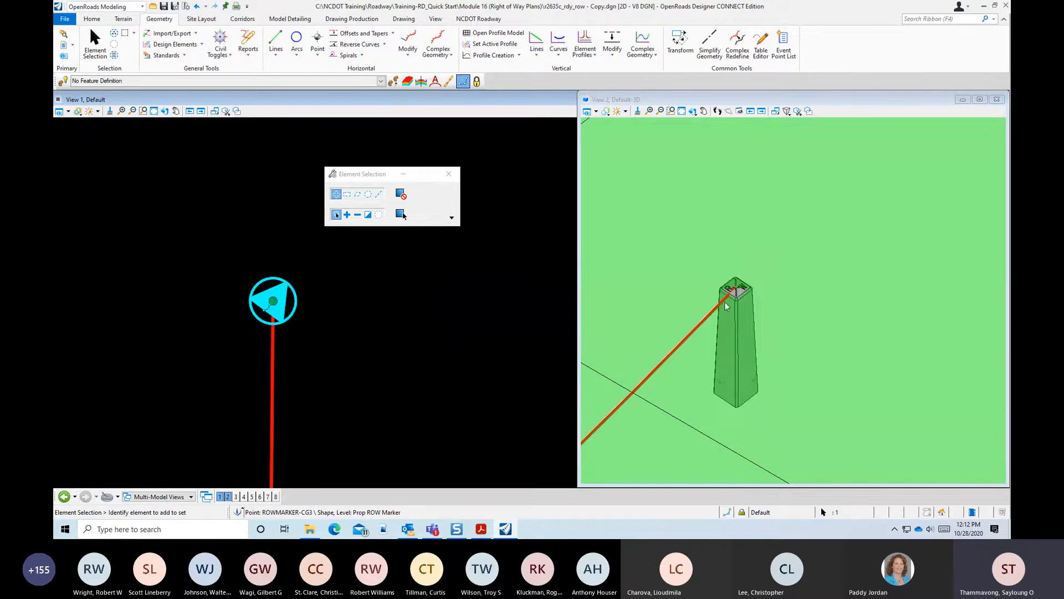
scroll(726, 306, "up", 5)
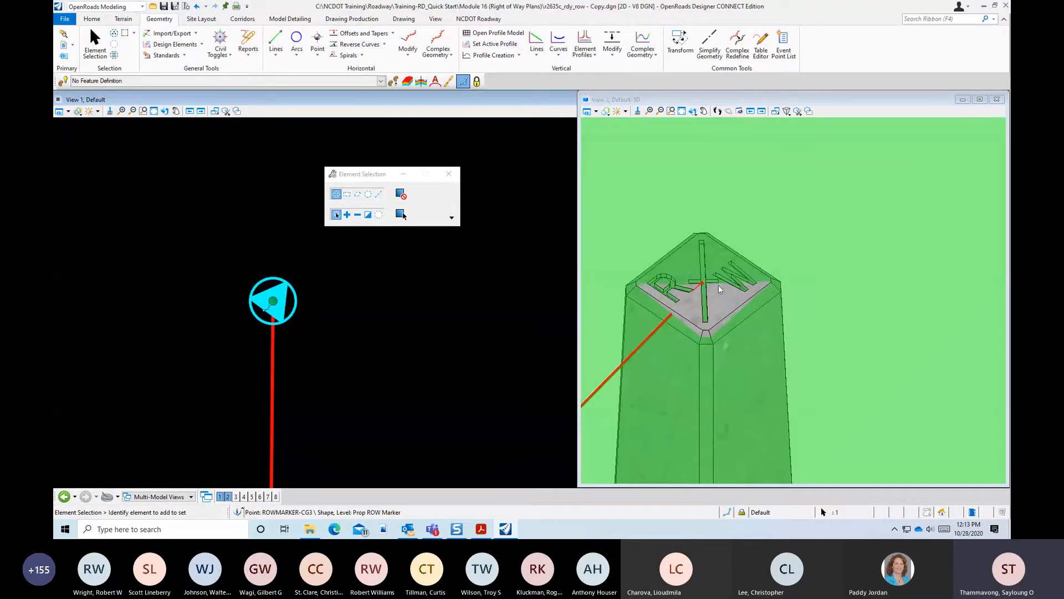
scroll(707, 284, "down", 4)
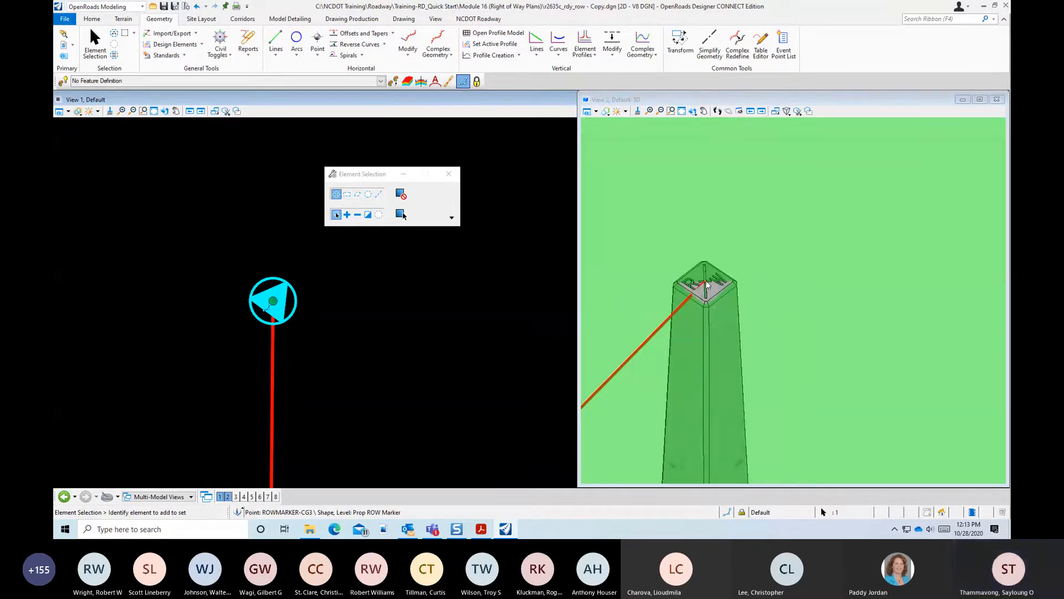
left_click(331, 315)
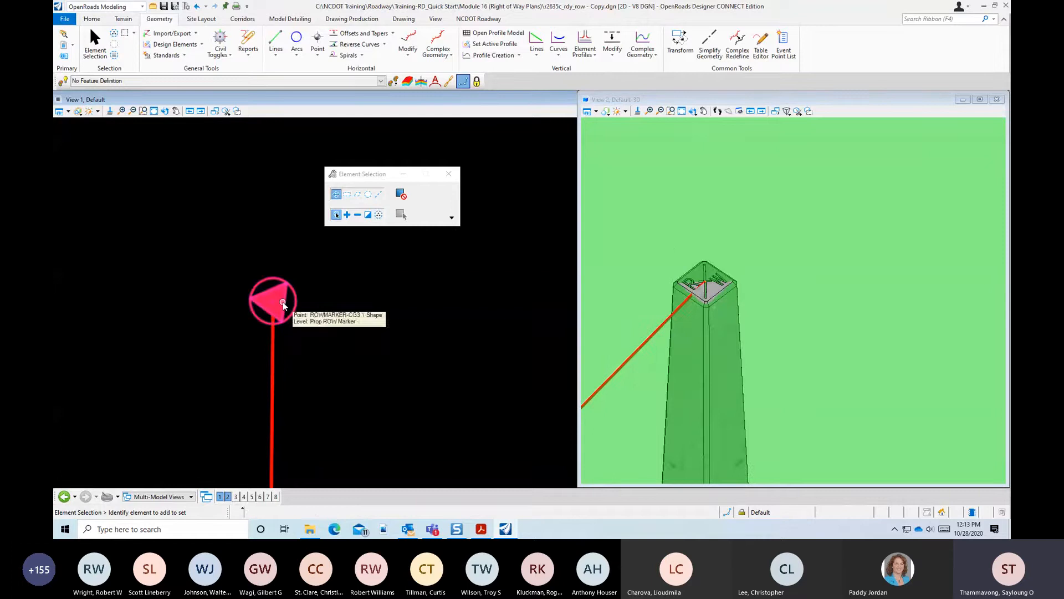
Examine the markers along both right-of-way lines in plan, down to the south end of the western line
scroll(409, 292, "down", 4)
scroll(408, 292, "down", 2)
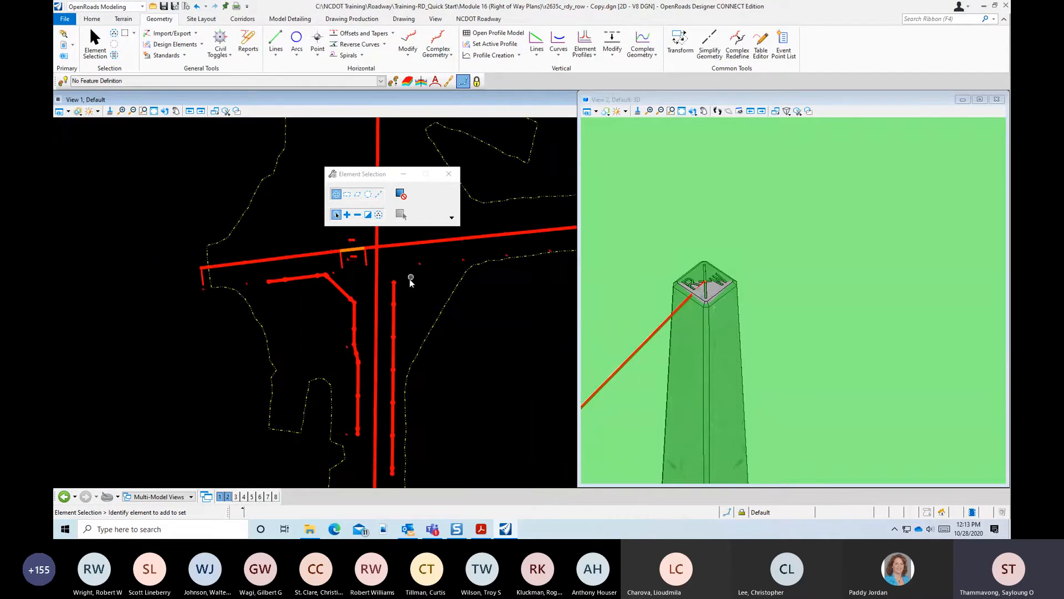
scroll(411, 281, "down", 2)
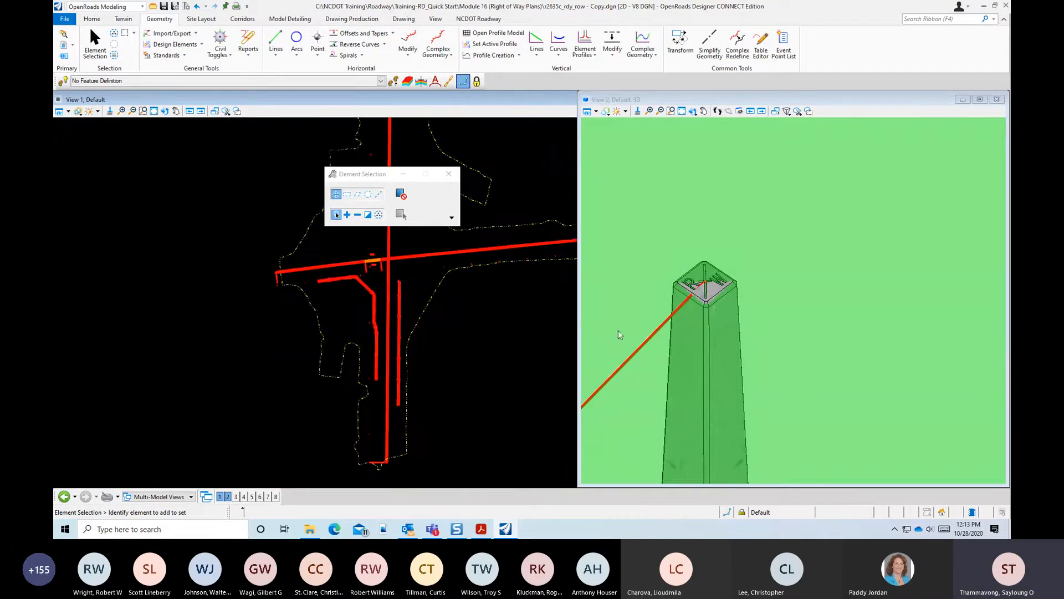
scroll(432, 284, "up", 4)
scroll(433, 286, "up", 4)
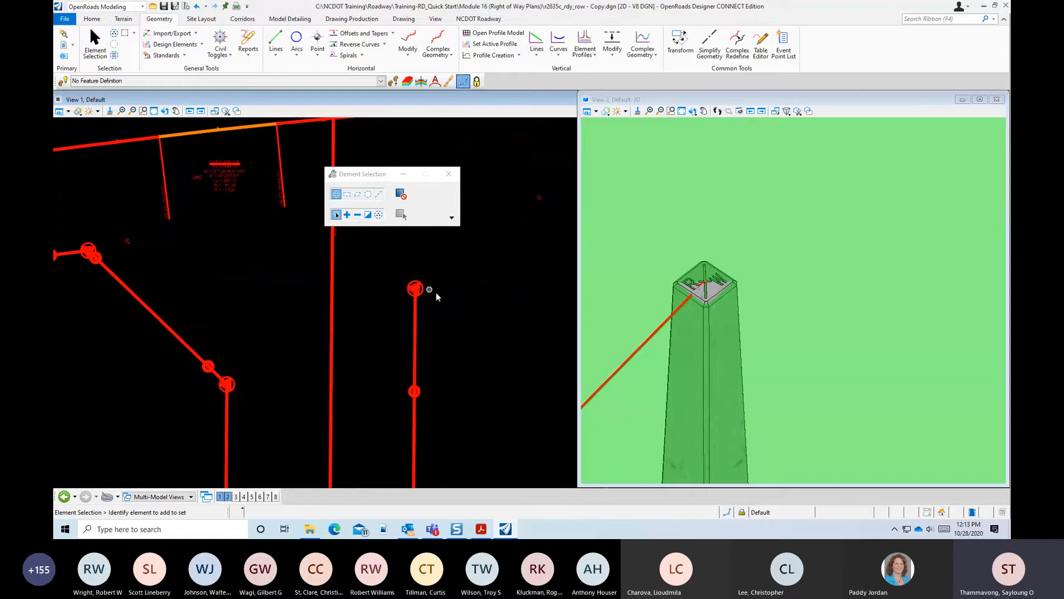
scroll(282, 268, "down", 4)
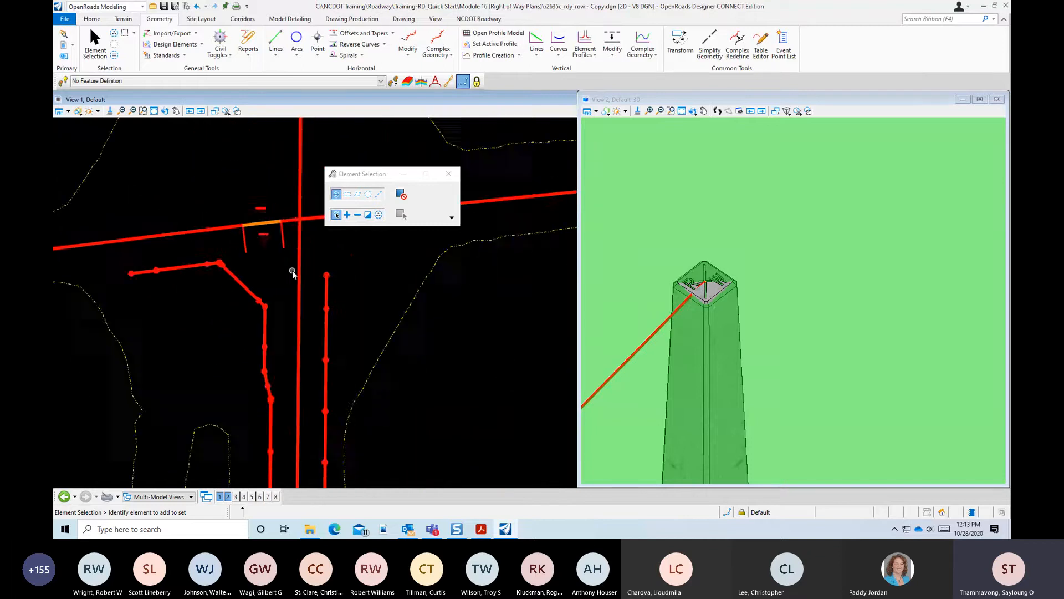
scroll(287, 446, "up", 5)
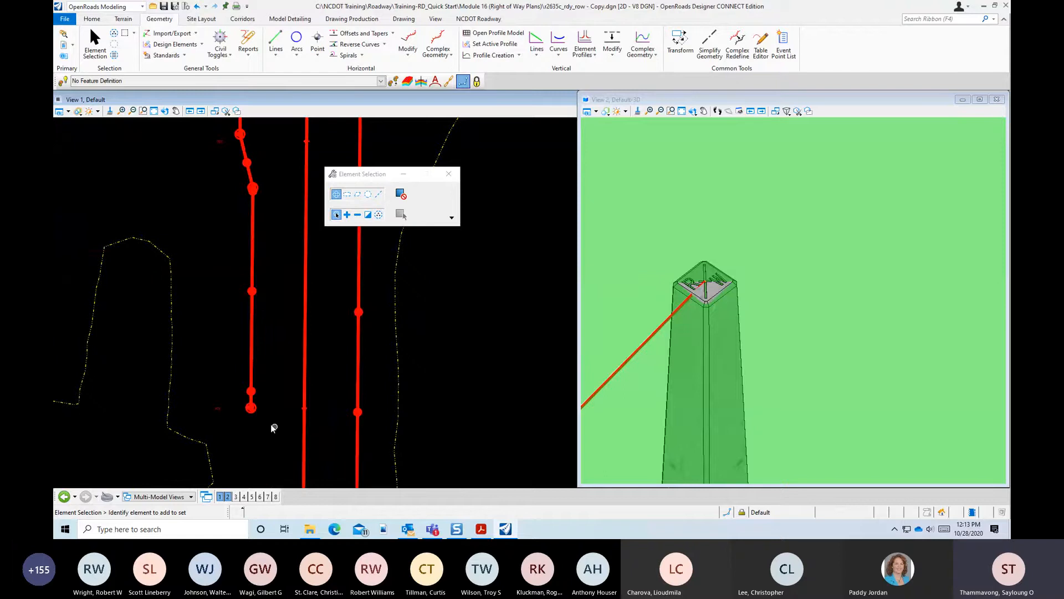
scroll(272, 424, "up", 5)
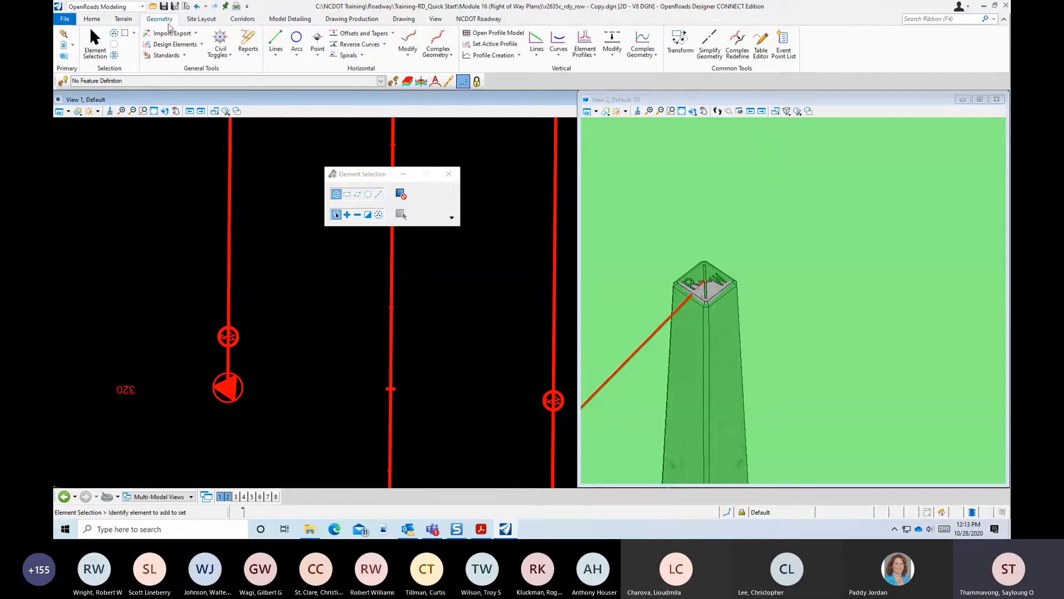
Open the Event Point List for centerline L and move it clear of the other dialog
left_click(783, 50)
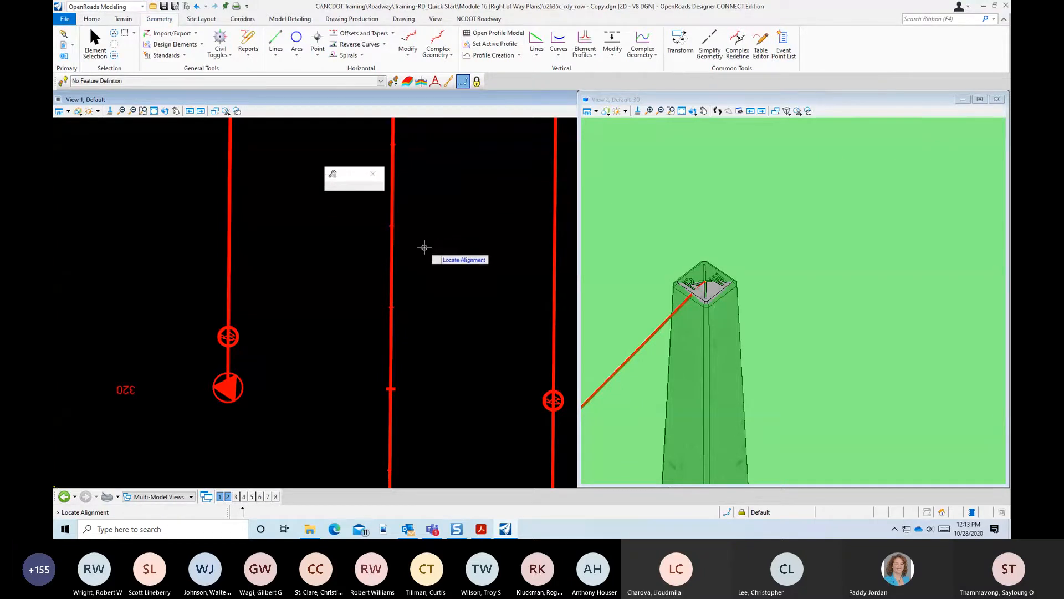
left_click(391, 244)
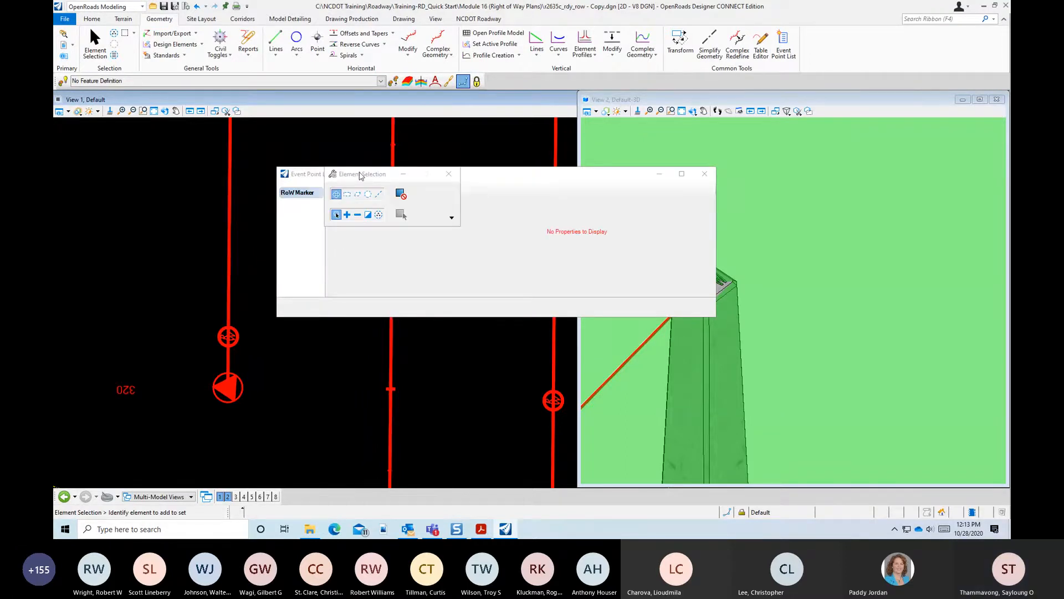
left_click_drag(355, 176, 381, 208)
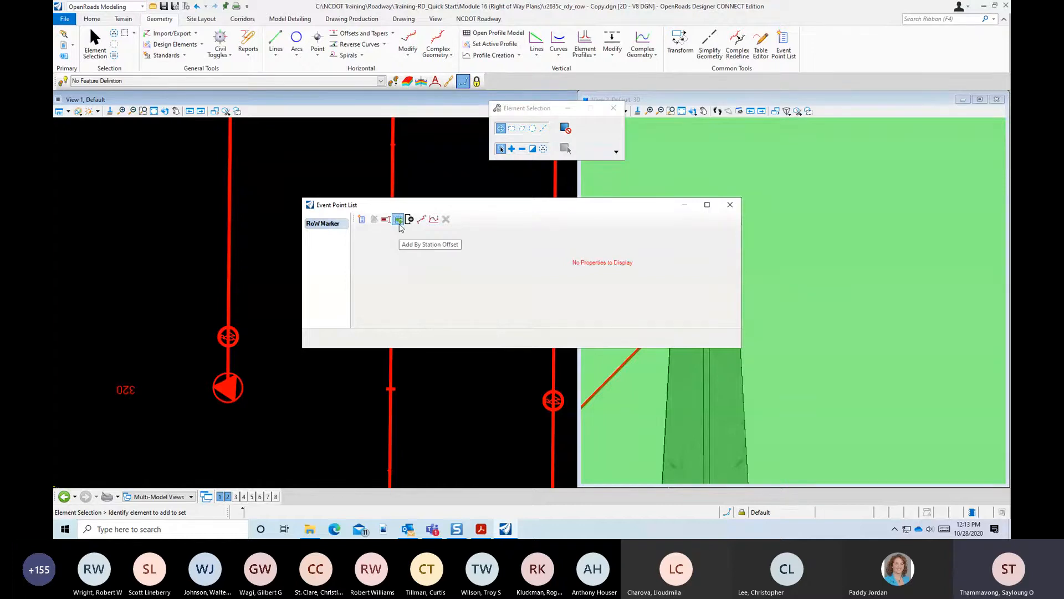
Add four concrete markers on the western right-of-way line to the RoW Marker list by station offset, from station 320+00.00 north to 335+00.00
left_click(398, 219)
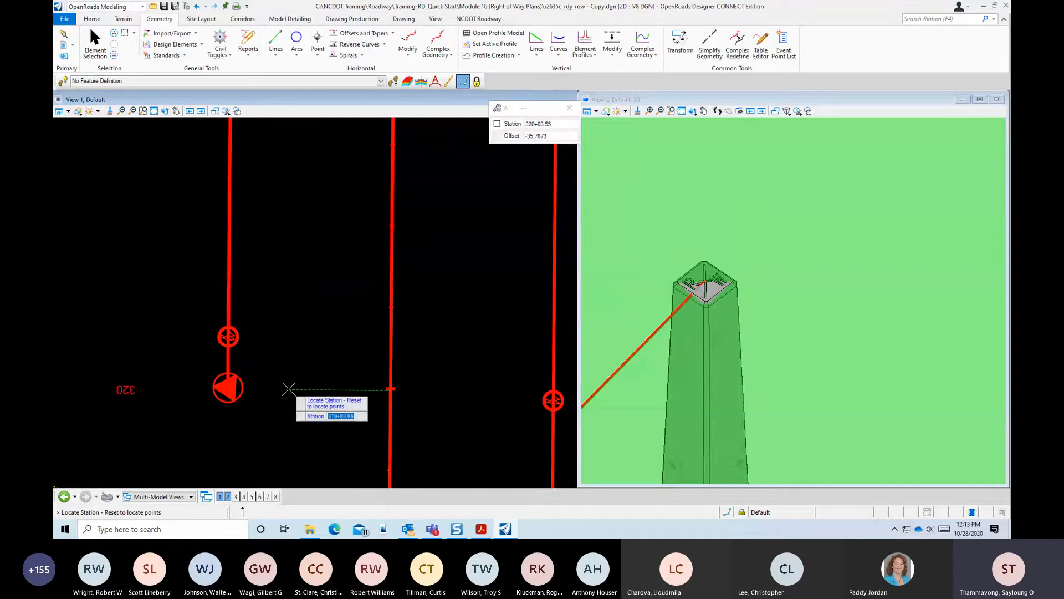
left_click(287, 388)
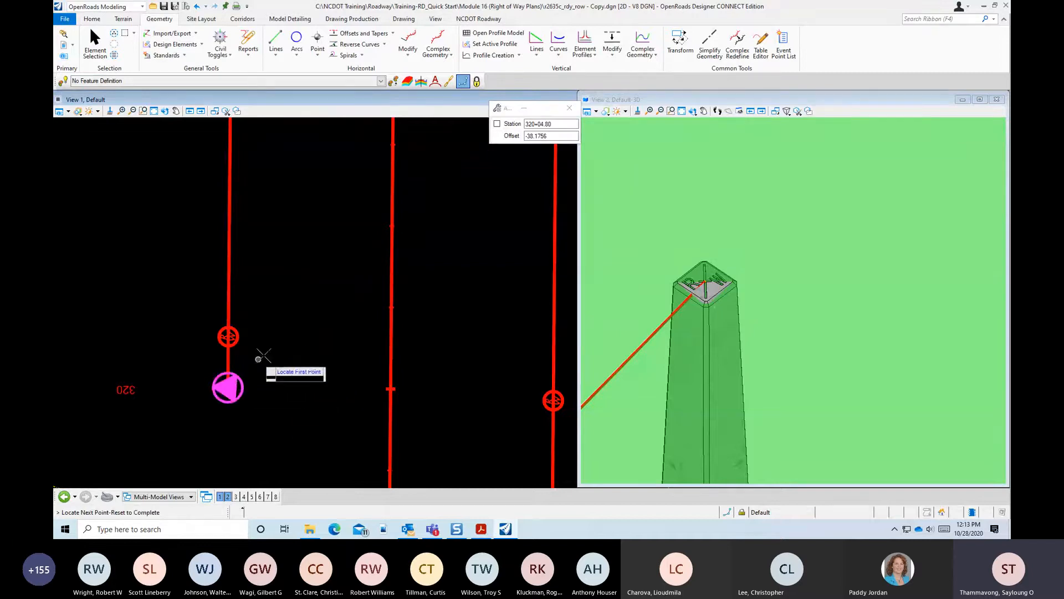
scroll(269, 409, "down", 3)
scroll(248, 309, "down", 2)
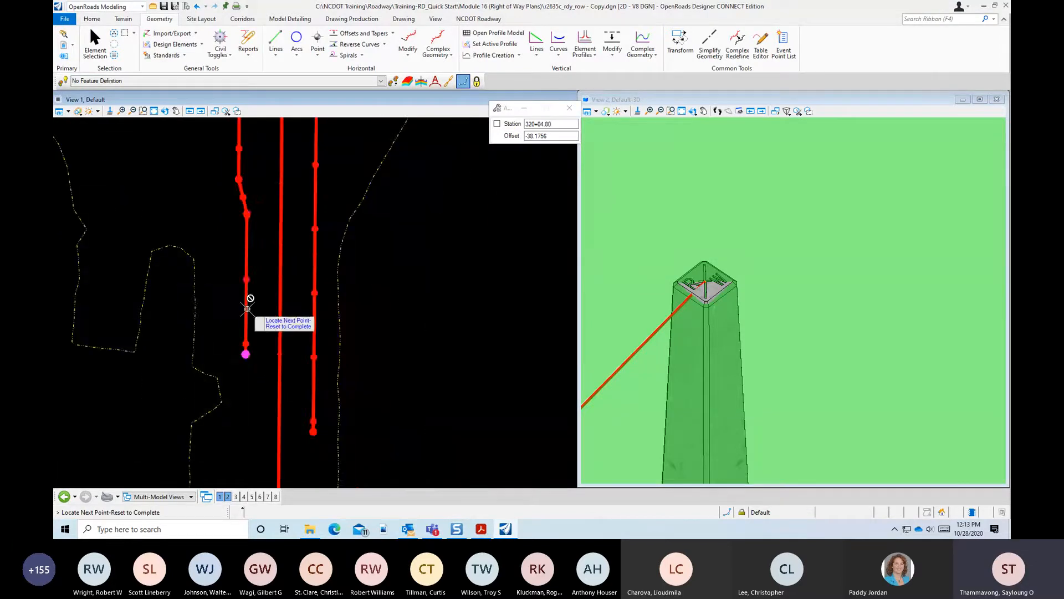
scroll(258, 230, "up", 2)
scroll(222, 222, "up", 2)
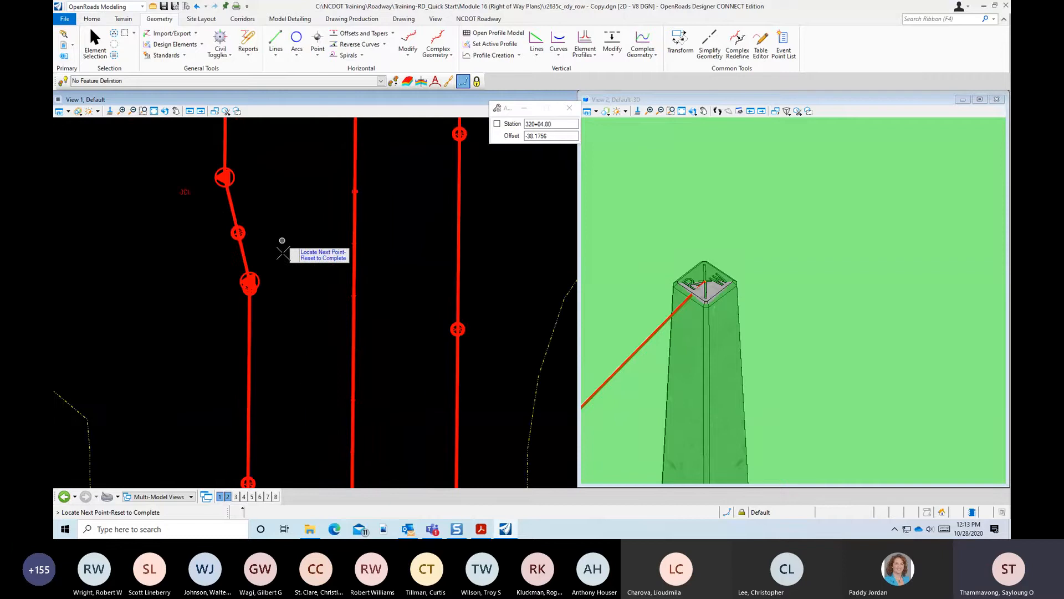
scroll(258, 277, "up", 2)
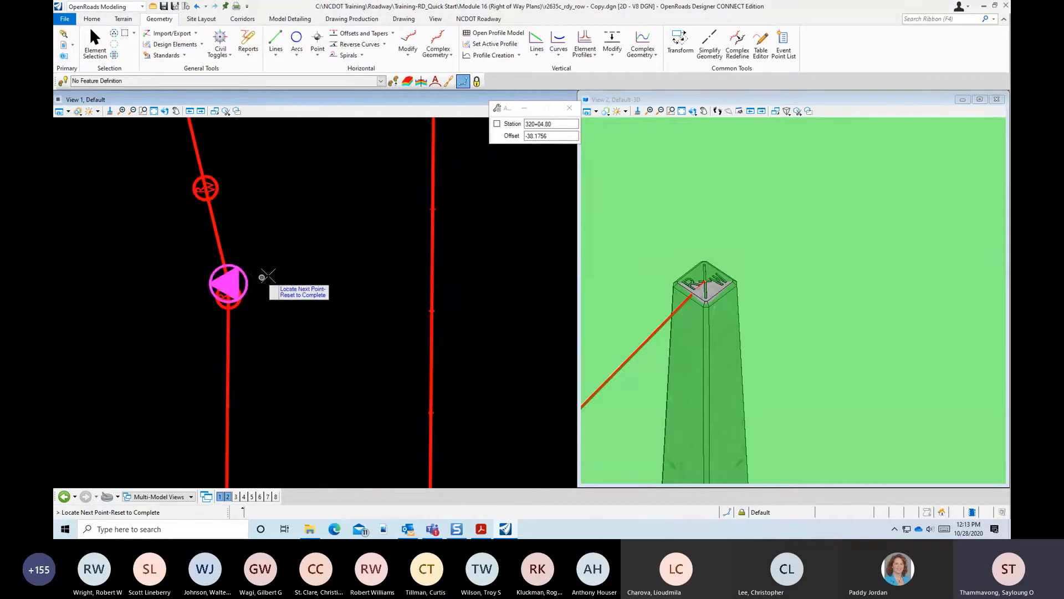
scroll(271, 333, "down", 3)
scroll(244, 226, "up", 2)
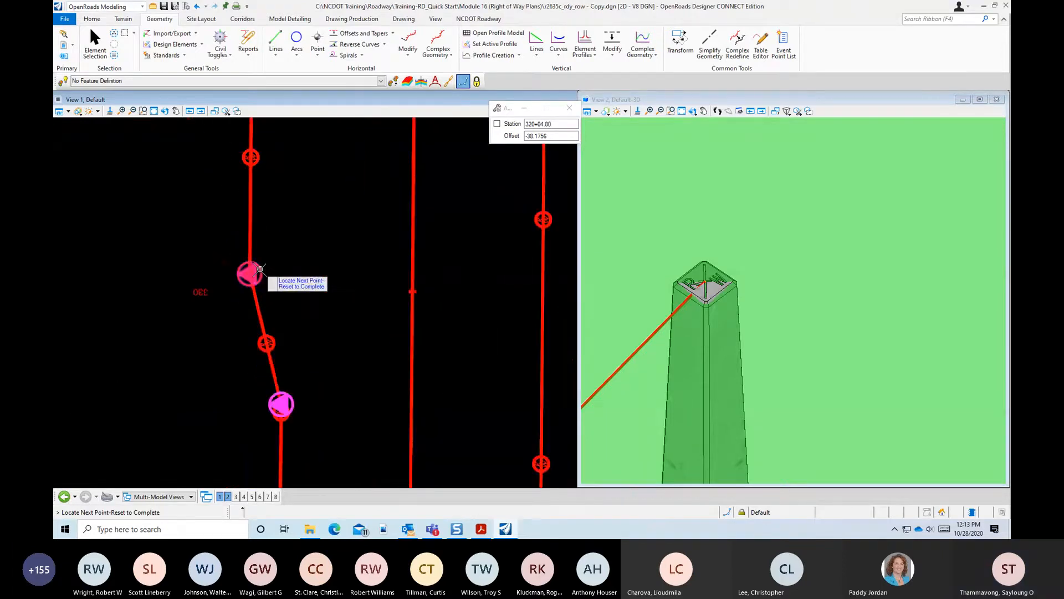
scroll(301, 283, "down", 3)
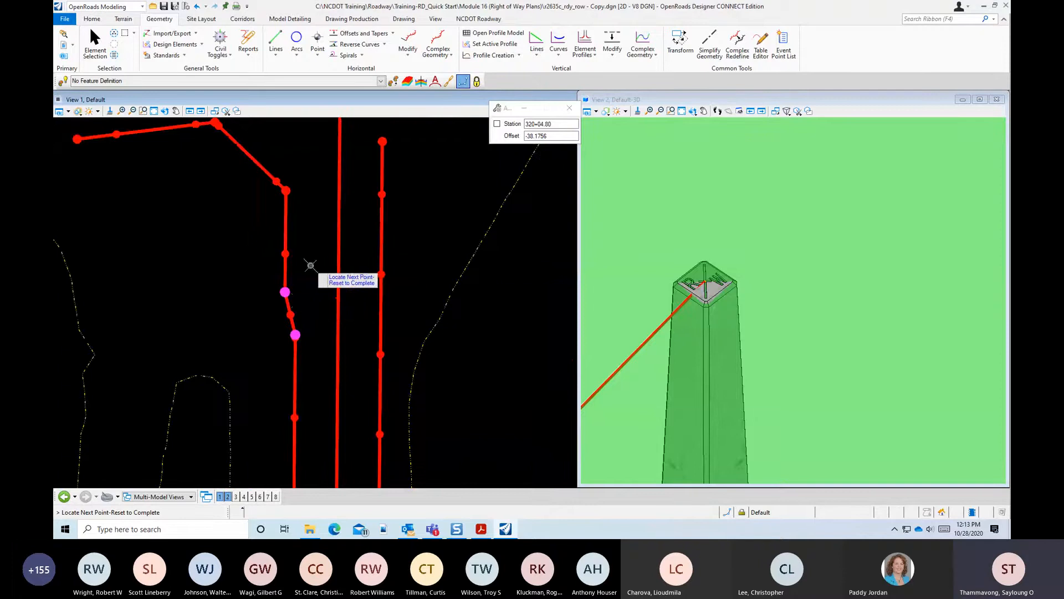
scroll(300, 206, "up", 3)
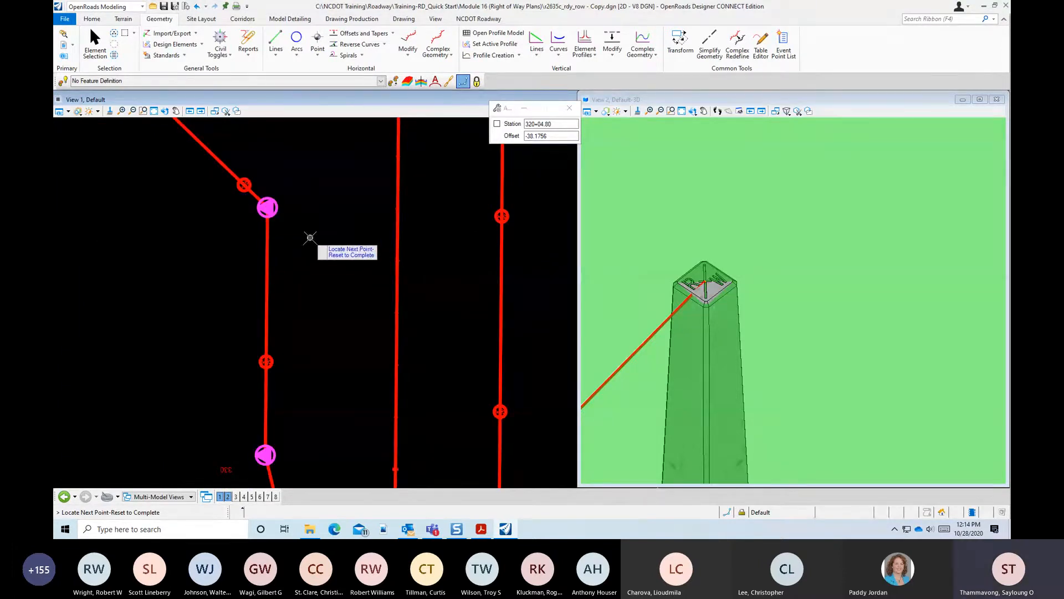
right_click(310, 238)
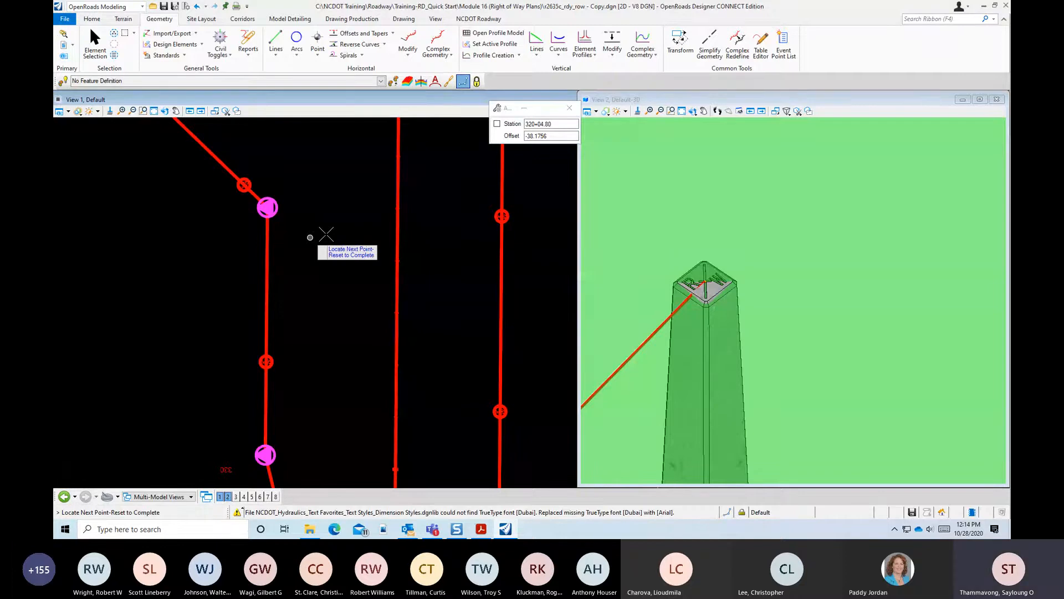
right_click(326, 234)
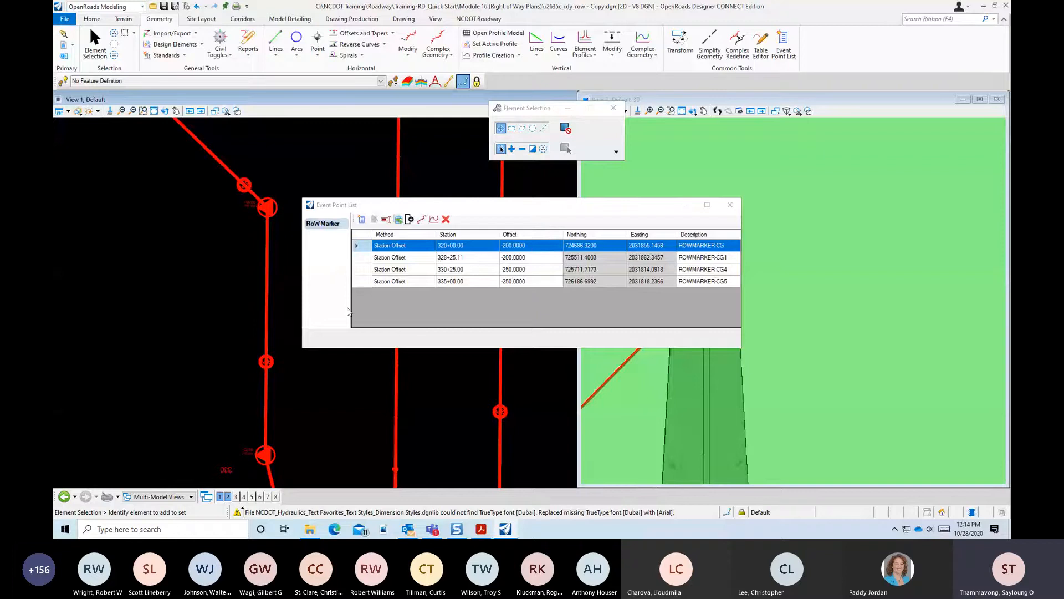
Inspect the station-offset label at the 335+00.00 marker, enlarging the plan view and dynamically rotating it to check the text orientation
scroll(251, 195, "up", 2)
scroll(278, 237, "up", 1)
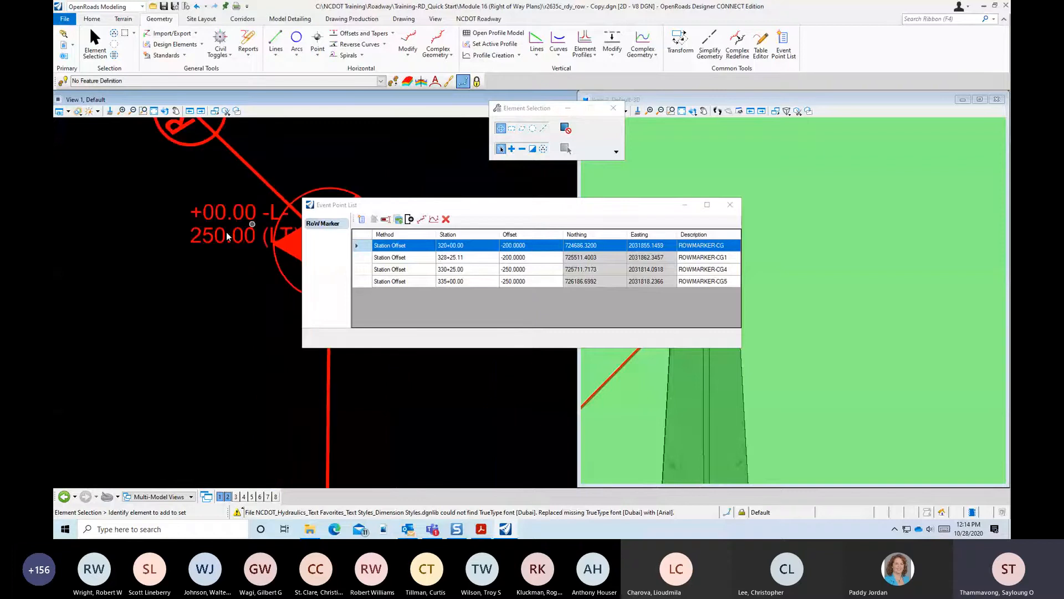
left_click_drag(393, 210, 509, 211)
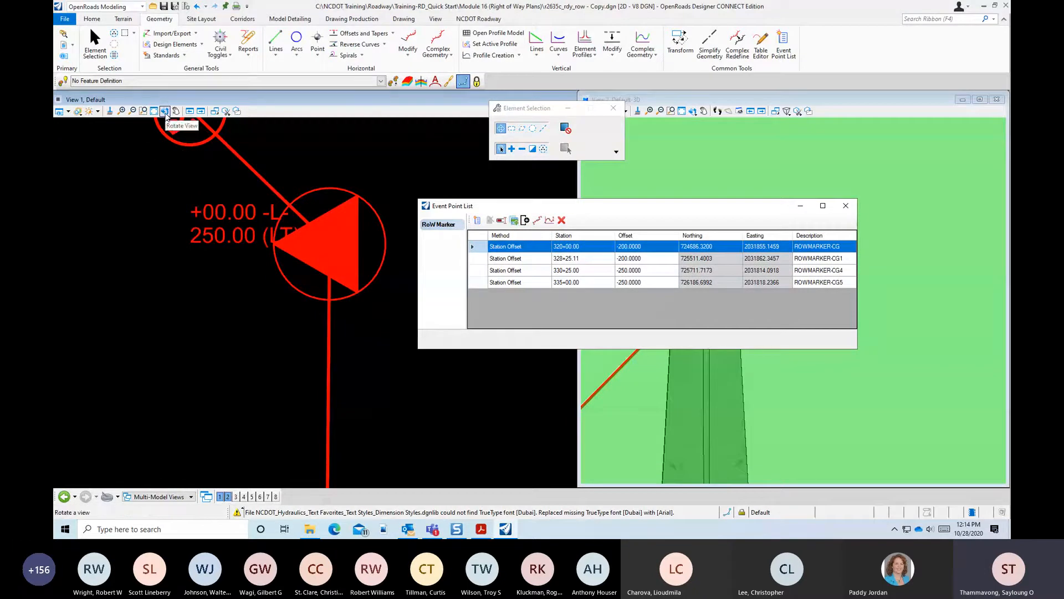
left_click(180, 111)
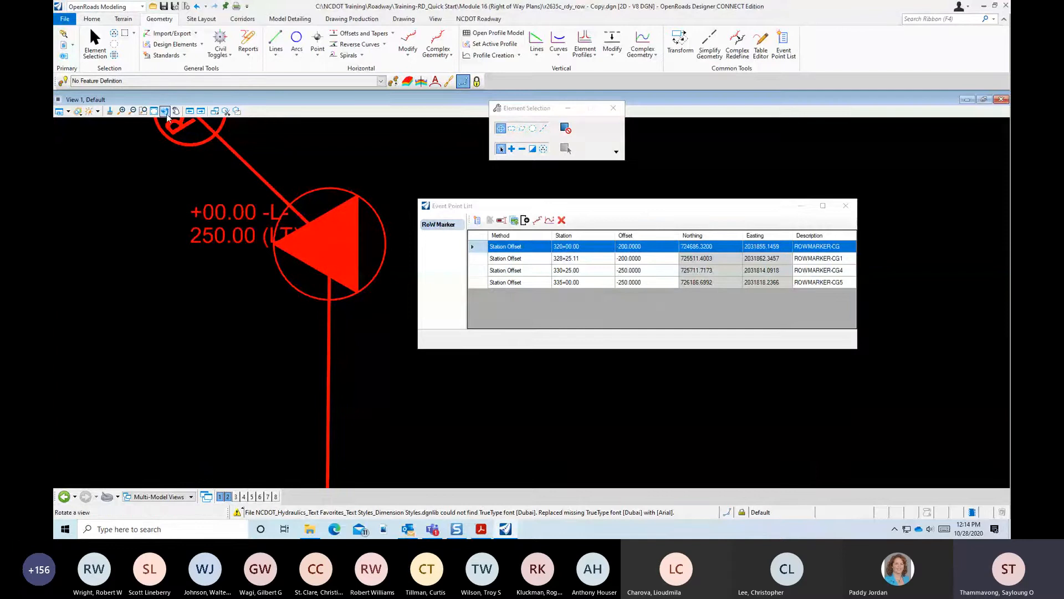
left_click(165, 111)
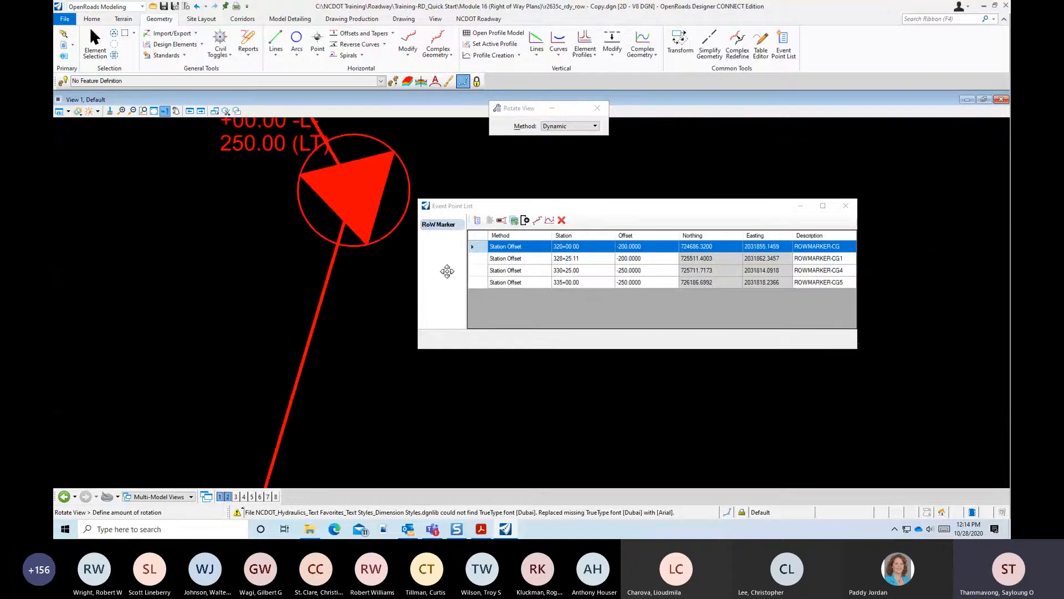
left_click(428, 289)
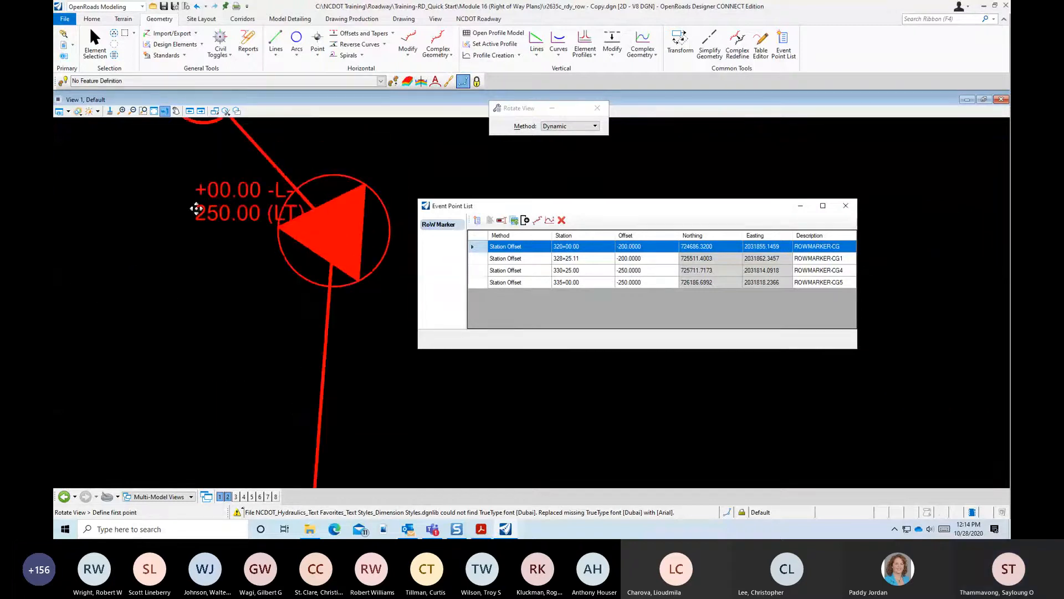
scroll(248, 179, "down", 4)
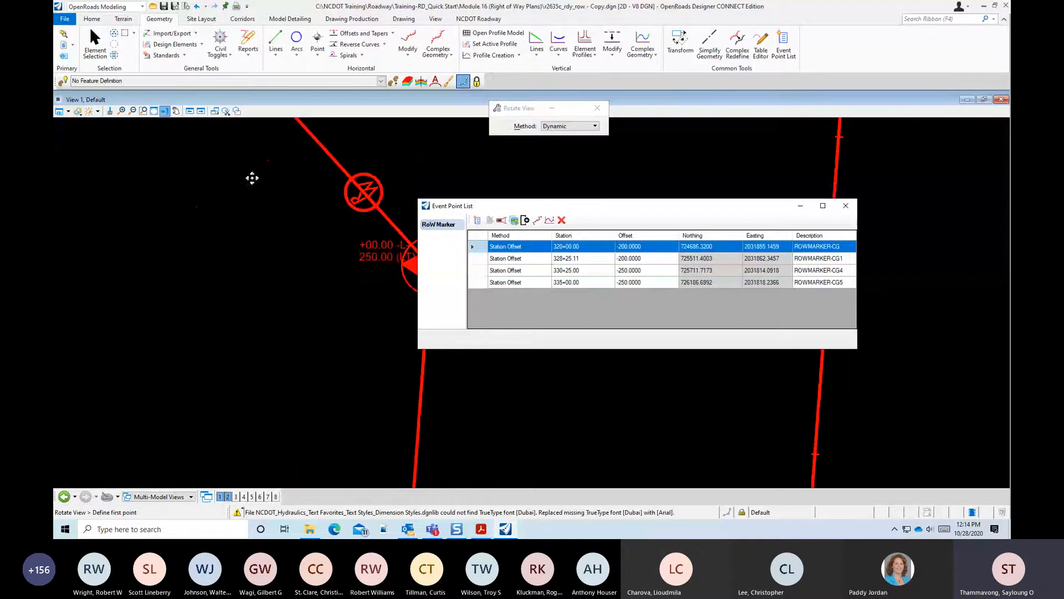
scroll(233, 228, "down", 2)
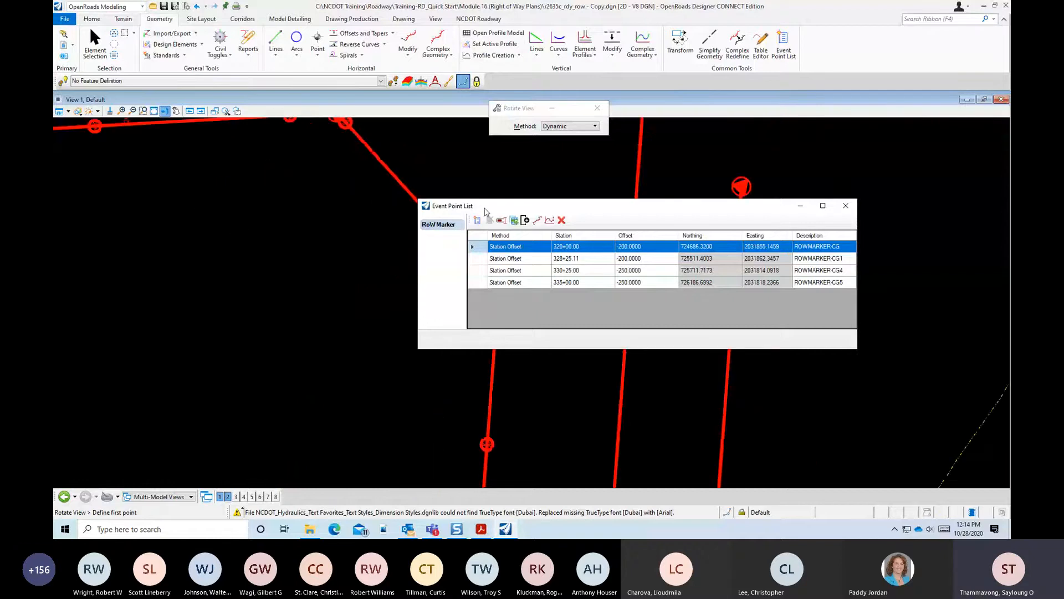
Move the Event Point List clear of the western right-of-way line's markers and finish dynamically rotating the plan view
left_click_drag(485, 212, 625, 230)
left_click(526, 419)
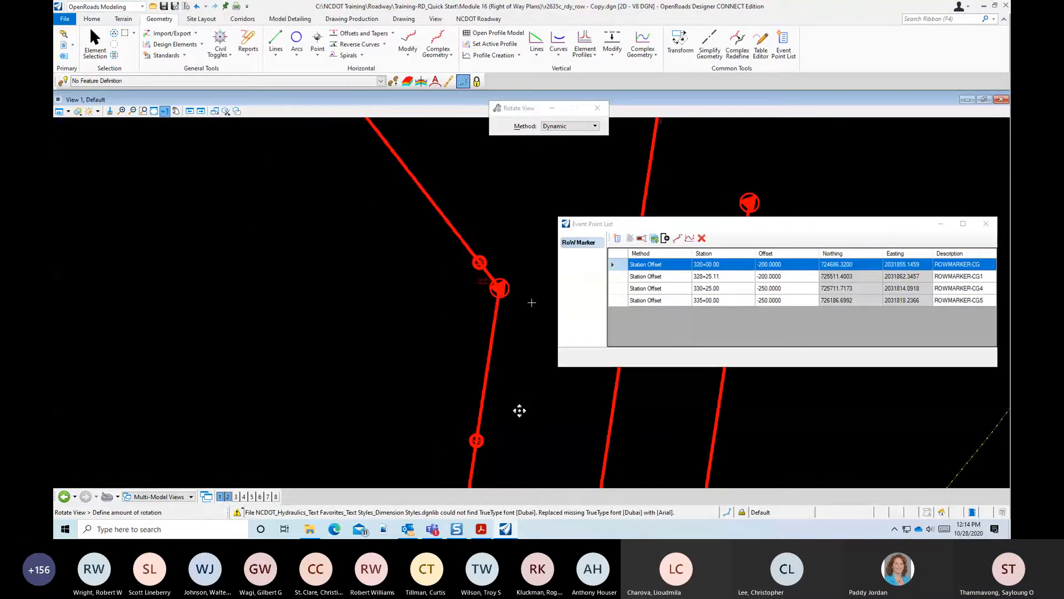
middle_click_drag(520, 411, 464, 360, "shift")
scroll(463, 361, "up", 3)
scroll(358, 283, "down", 5)
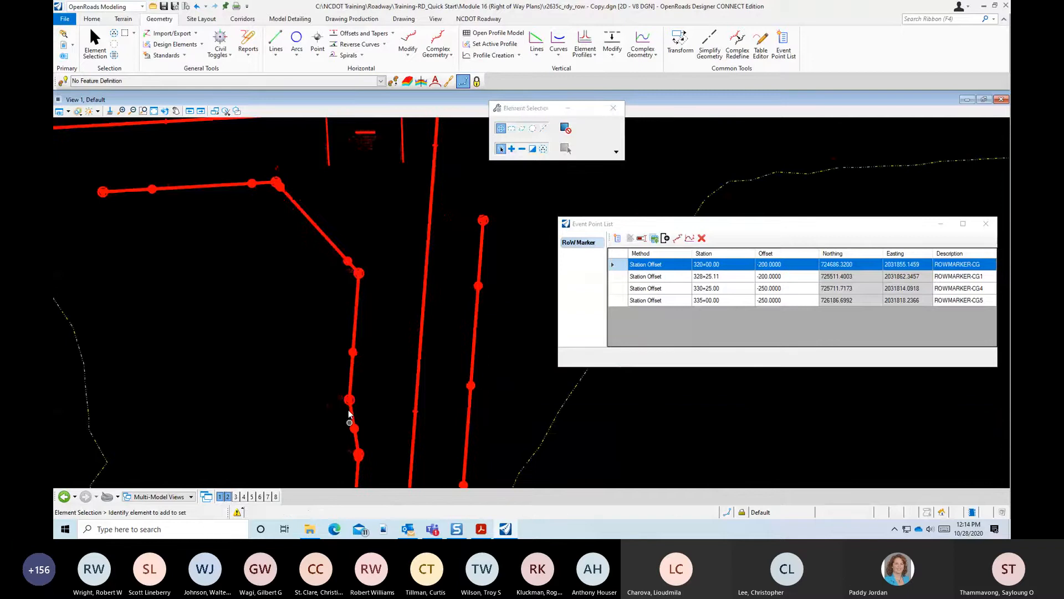
Inspect the station-offset label and triangle symbol at the 330+25.00 marker on the western right-of-way line
scroll(350, 415, "up", 5)
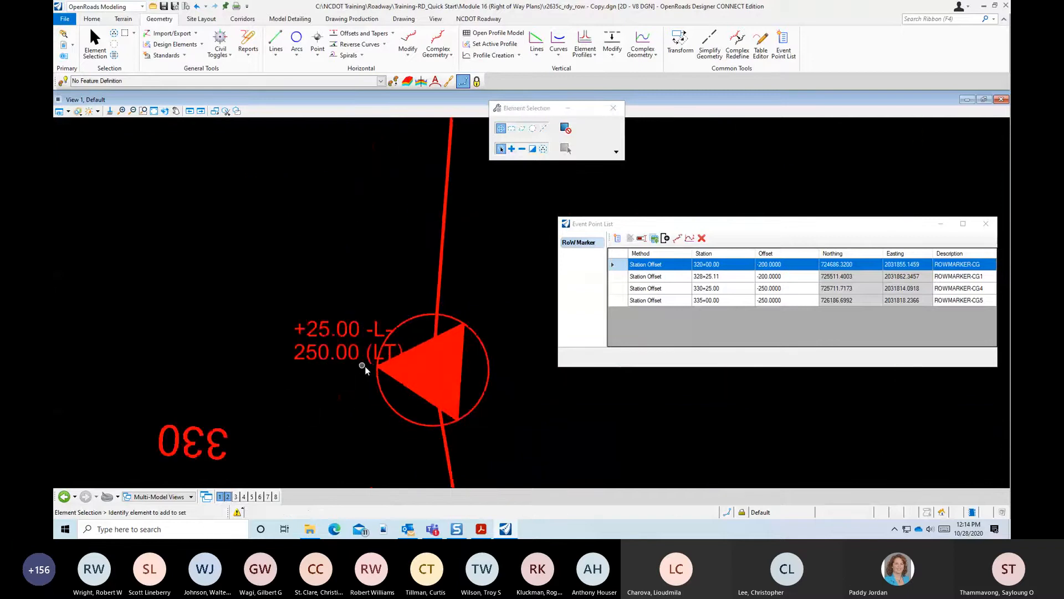
scroll(365, 369, "up", 2)
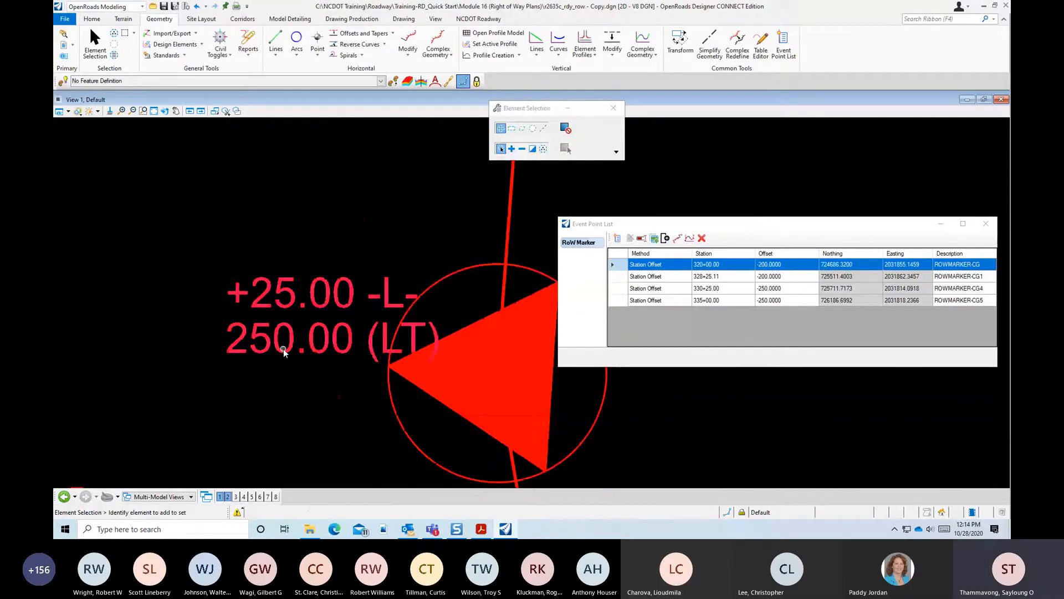
scroll(390, 345, "down", 1)
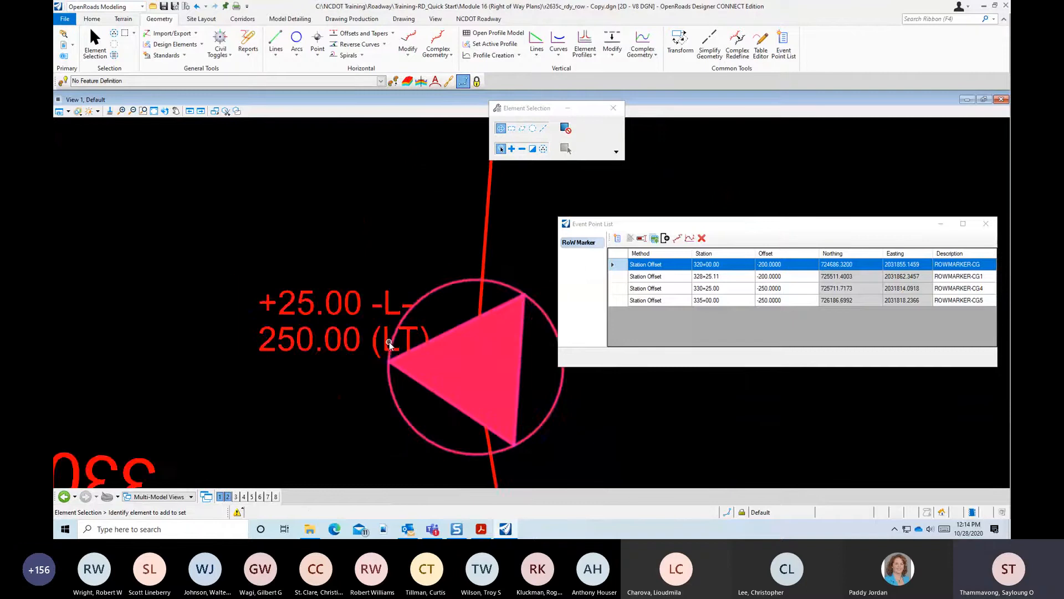
scroll(390, 342, "down", 8)
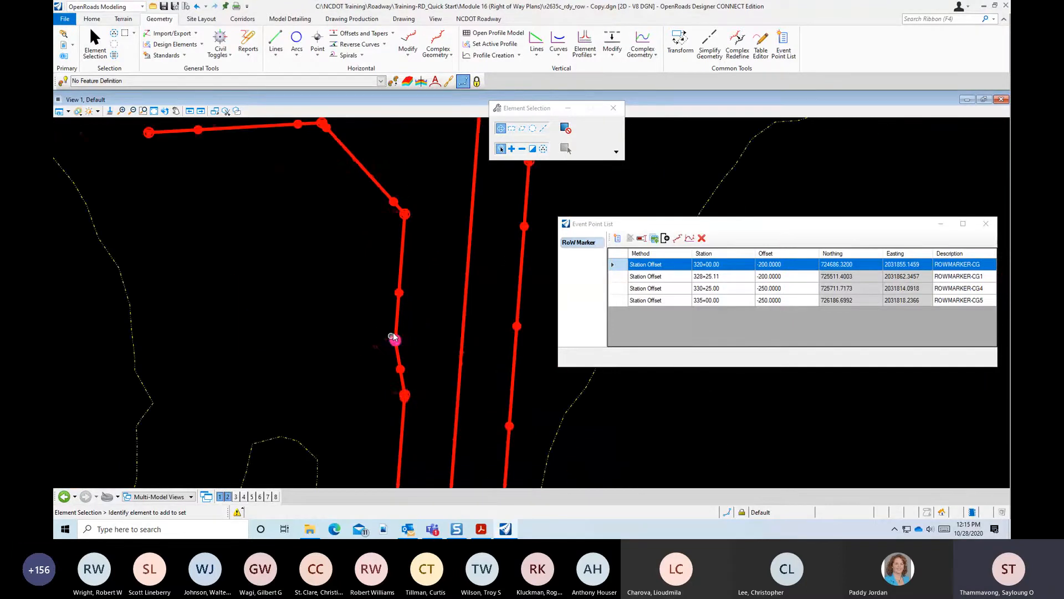
scroll(393, 338, "down", 4)
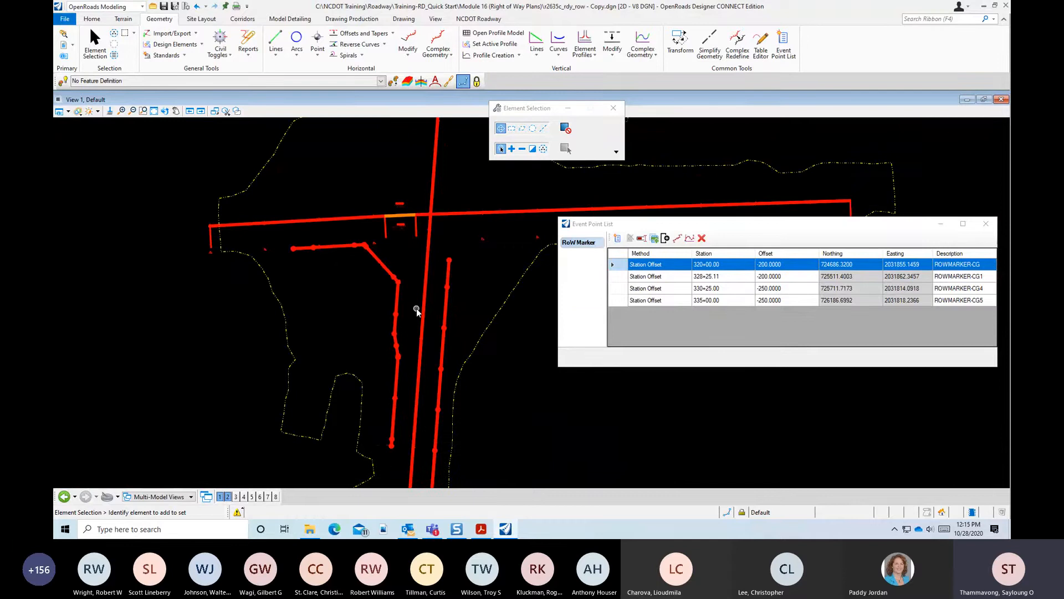
Switch to the NCDOT workflow and place the _Lbl_Pln_RoW Marker Label cell as a leader label at the westernmost marker, referenced to alignment Y8
scroll(344, 227, "up", 5)
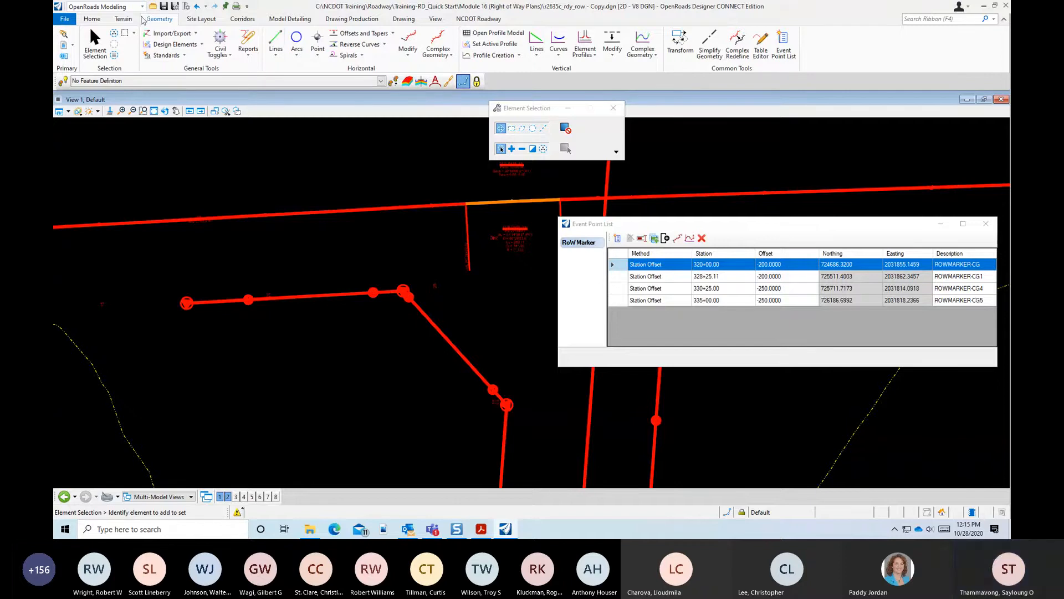
left_click(143, 6)
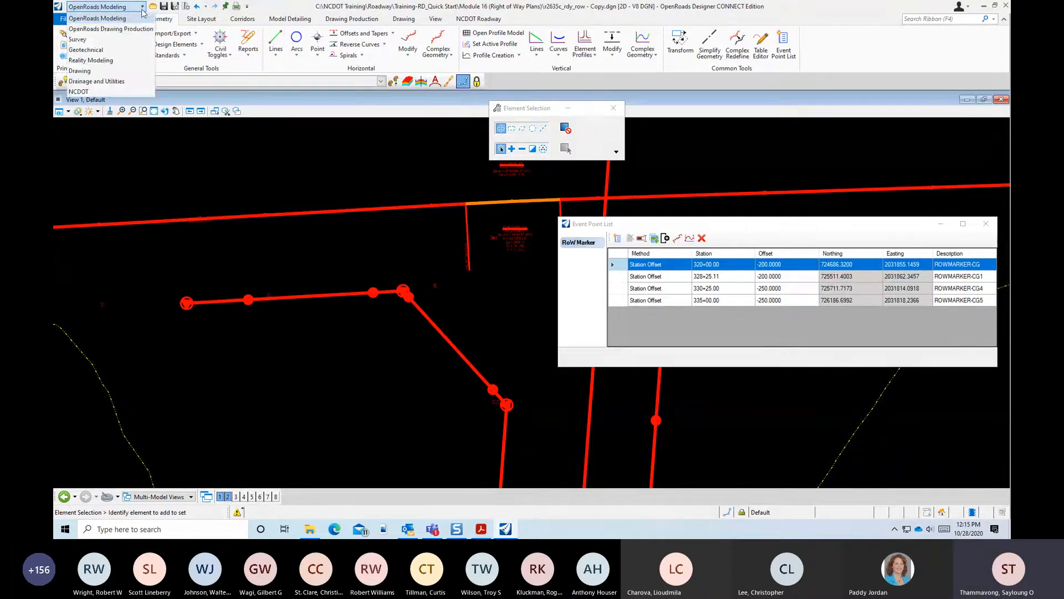
left_click(107, 92)
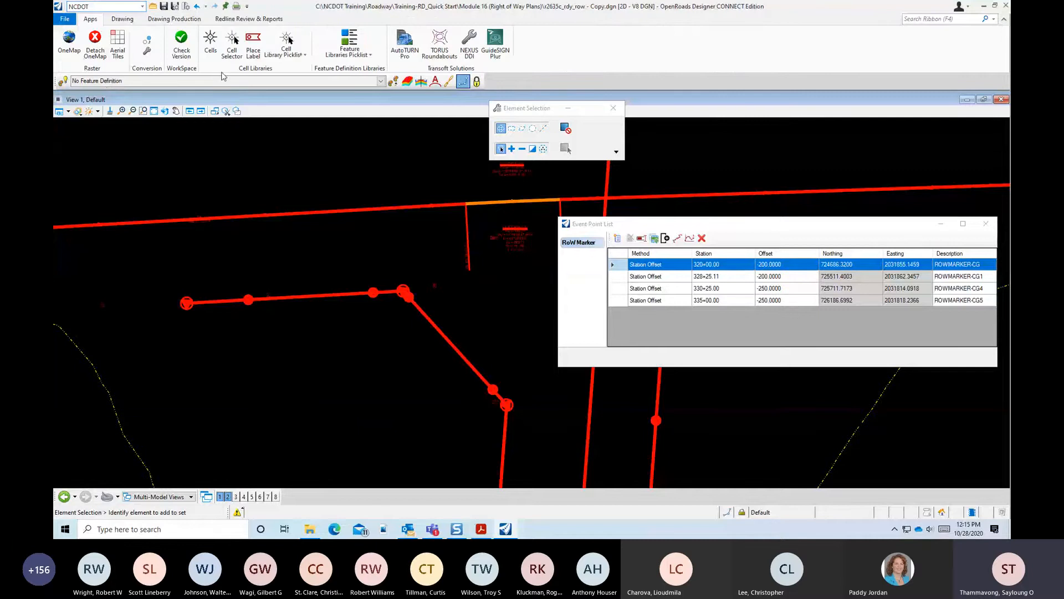
left_click(253, 41)
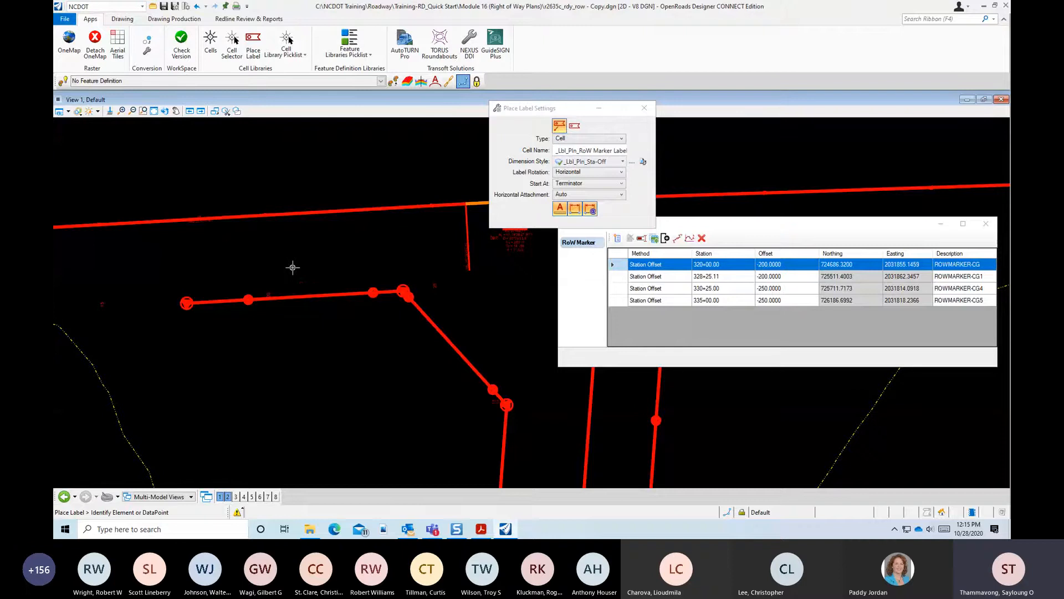
scroll(302, 239, "down", 3)
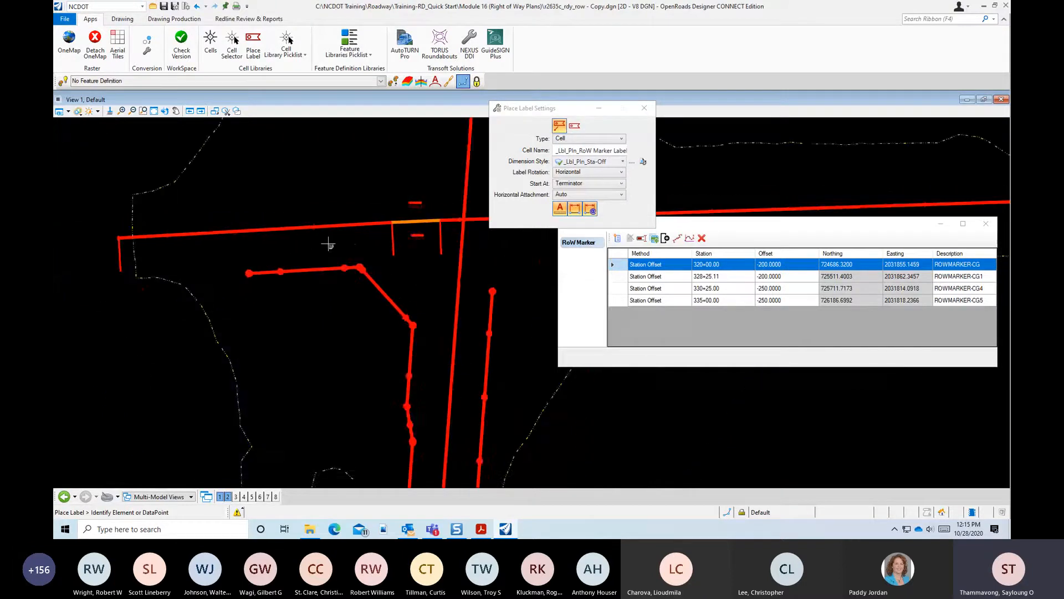
left_click(310, 230)
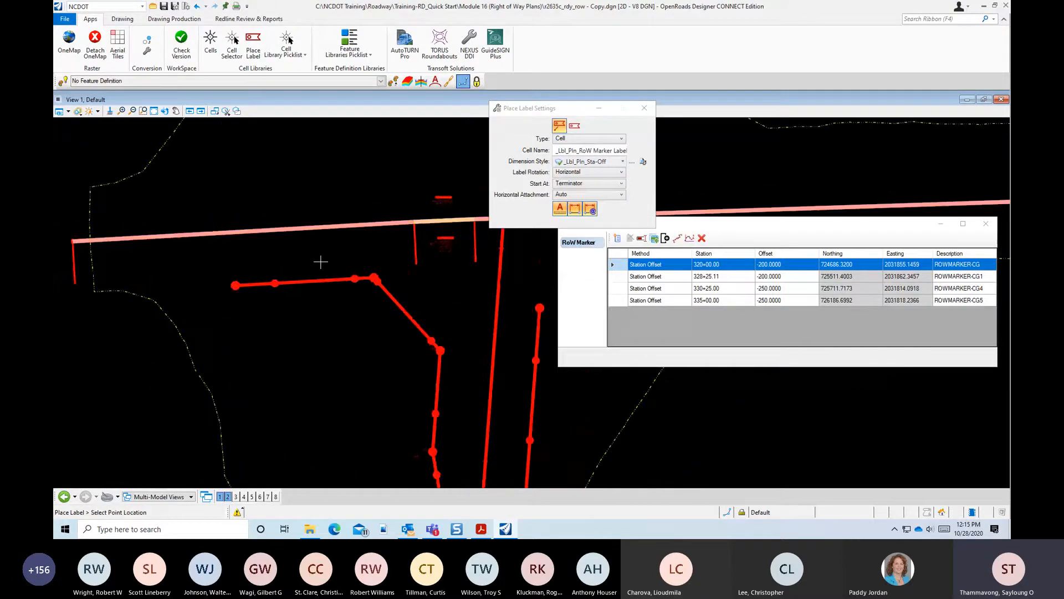
scroll(248, 268, "up", 3)
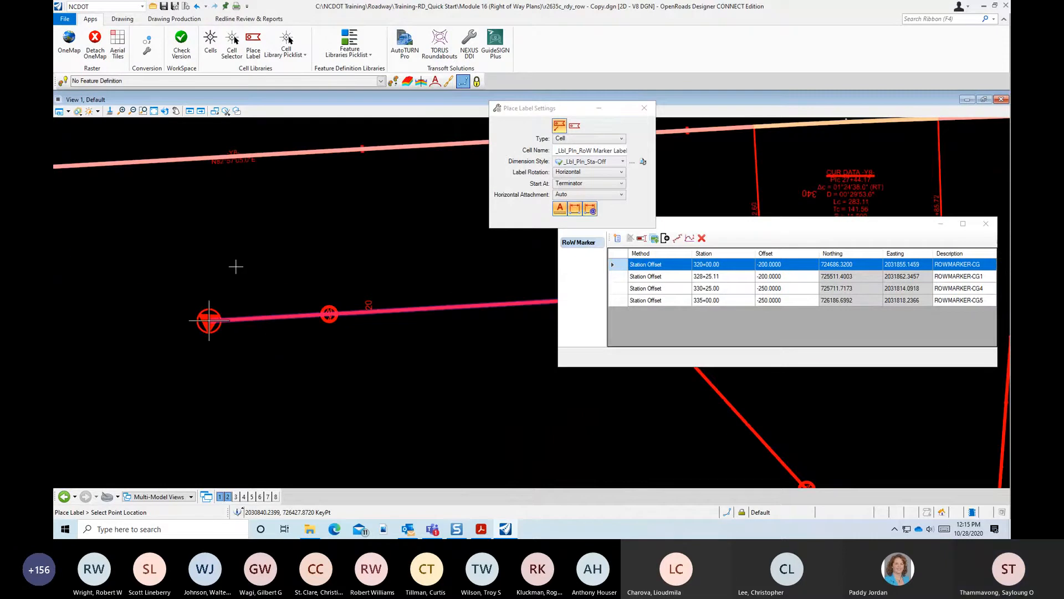
left_click(191, 247)
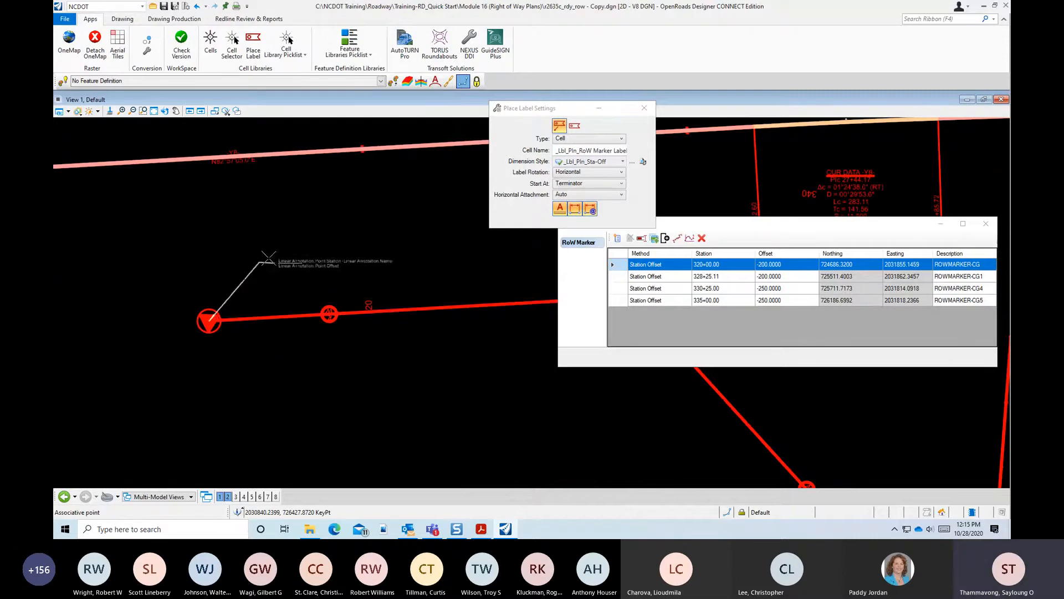
left_click(244, 261)
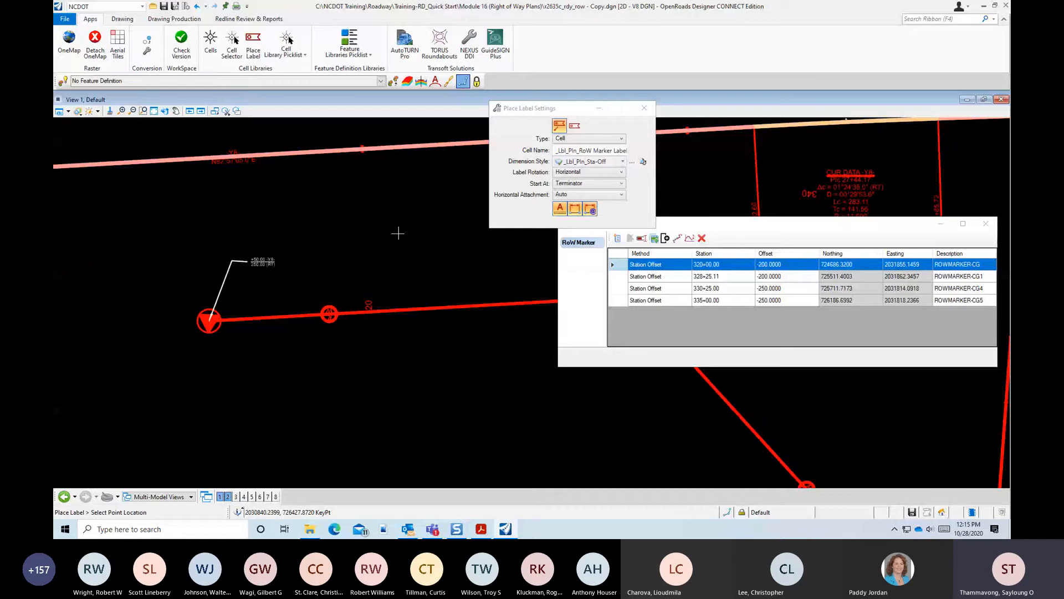
Examine the new Y8 leader label and compare it with the event point label at the 335+00.00 marker
scroll(391, 255, "up", 5)
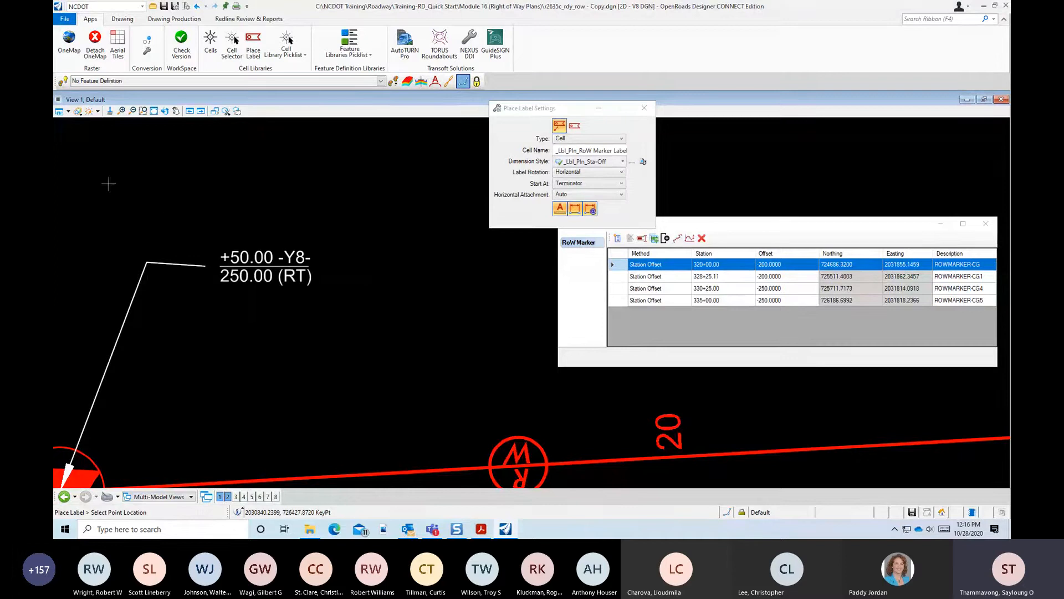
scroll(228, 258, "down", 1)
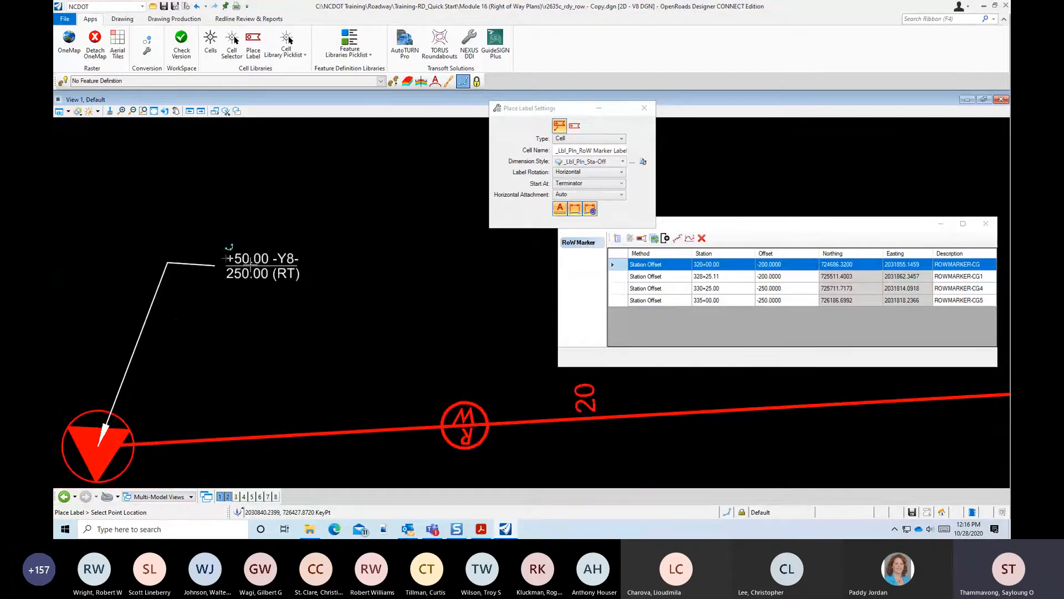
scroll(227, 259, "down", 3)
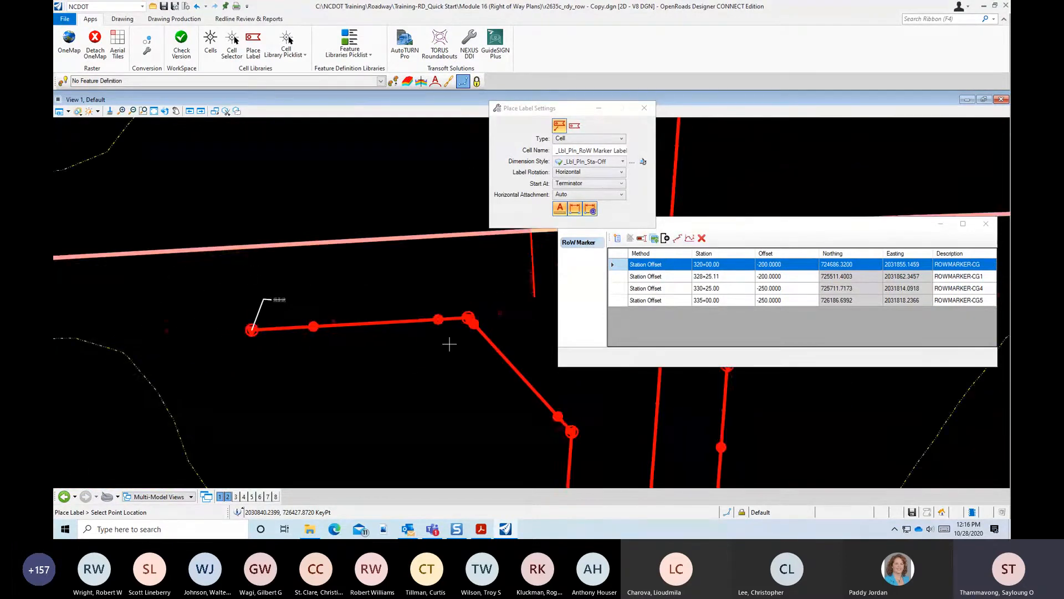
scroll(477, 327, "up", 2)
scroll(423, 285, "up", 2)
scroll(356, 283, "down", 2)
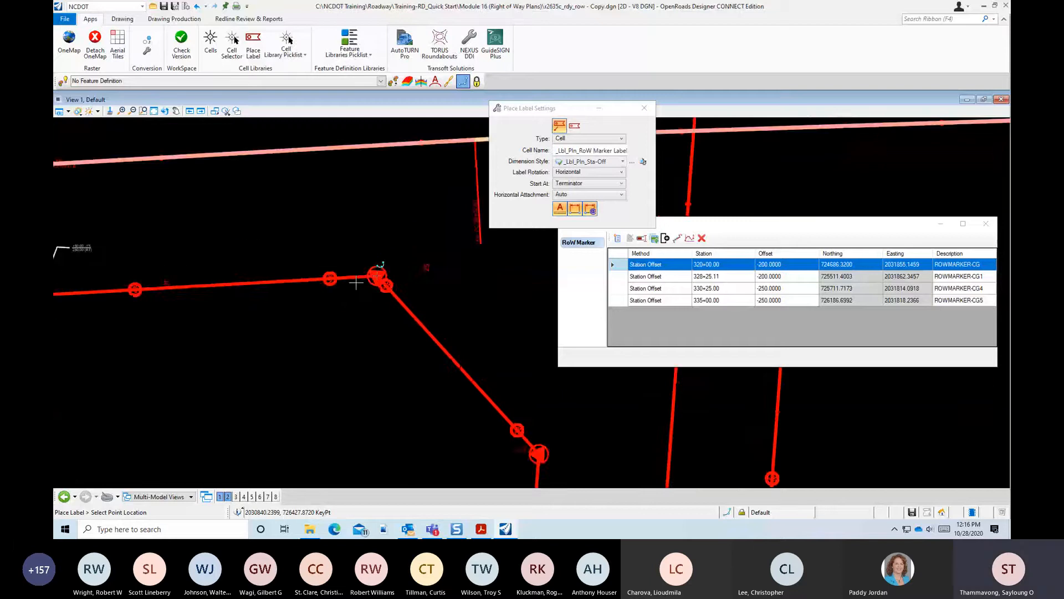
scroll(424, 368, "up", 6)
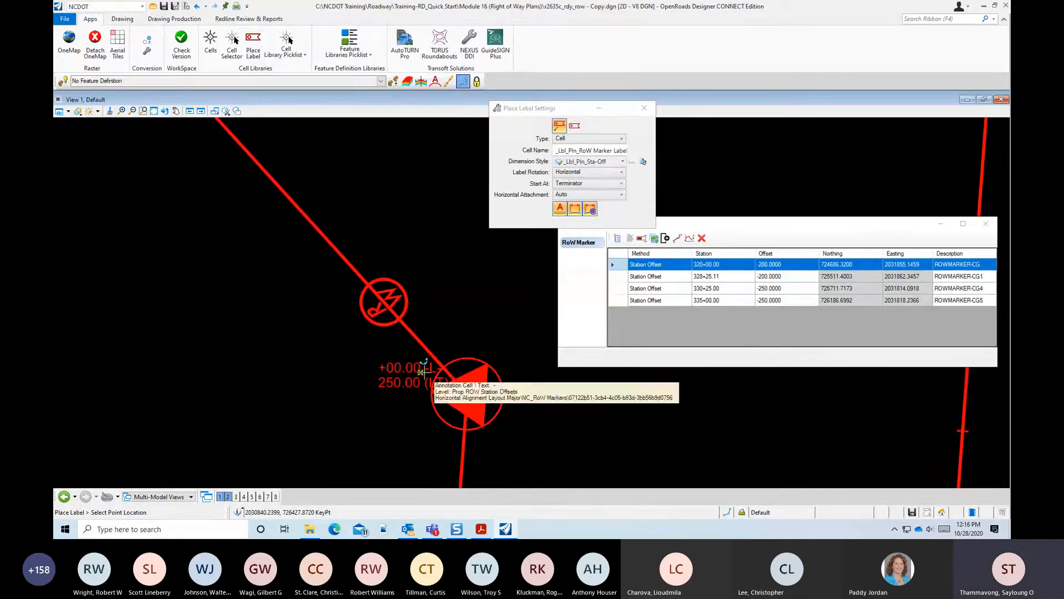
scroll(424, 372, "down", 8)
Examine the Y8 label's station and offset text and its leader up close, and close the Place Label settings
scroll(119, 240, "up", 4)
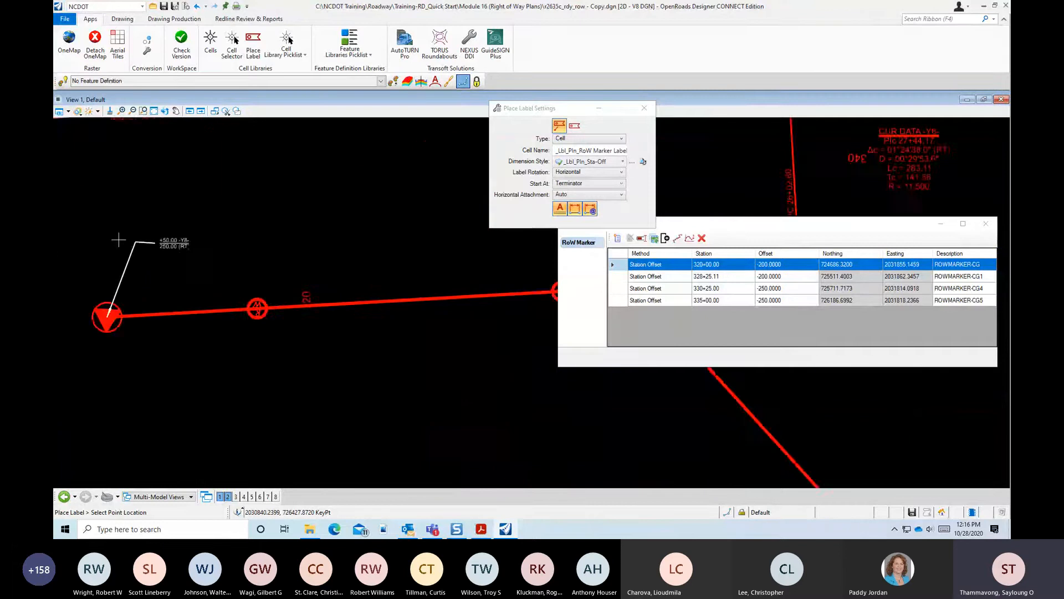
scroll(149, 233, "up", 4)
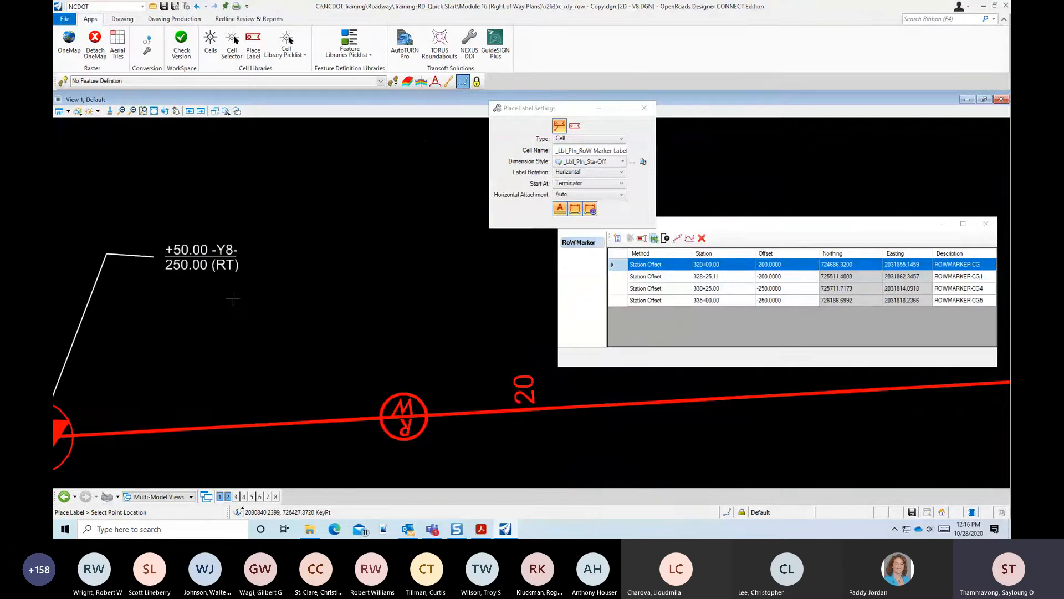
scroll(216, 295, "up", 1)
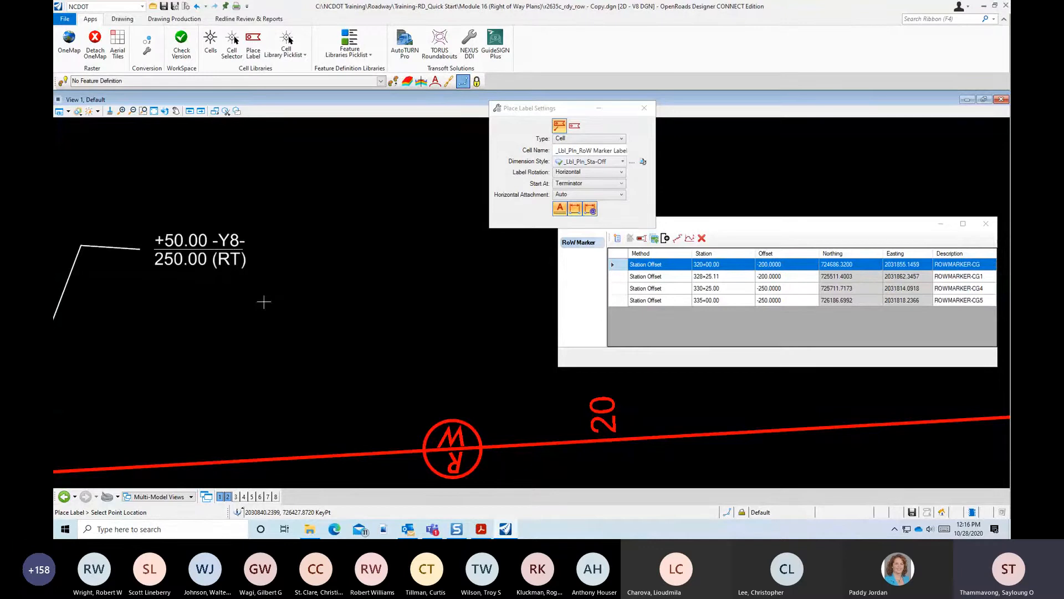
scroll(288, 285, "down", 1)
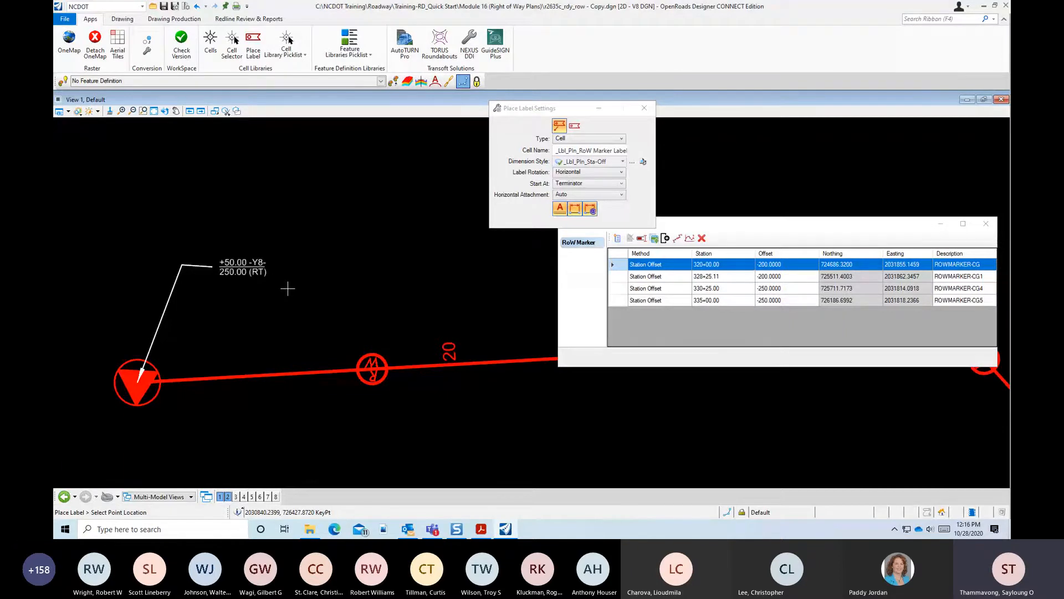
scroll(244, 258, "up", 2)
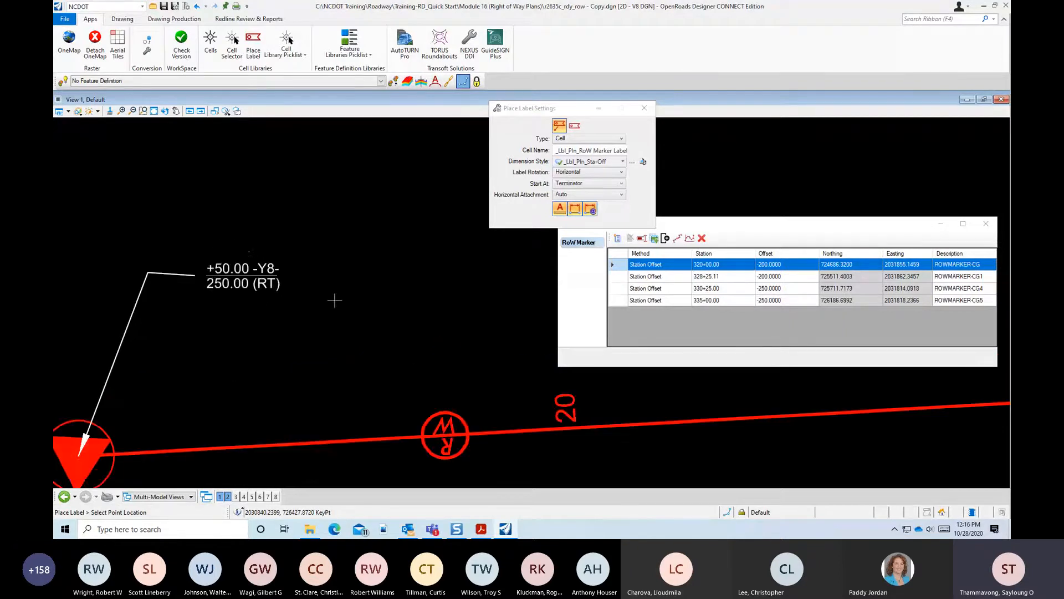
scroll(250, 291, "up", 2)
scroll(316, 309, "down", 1)
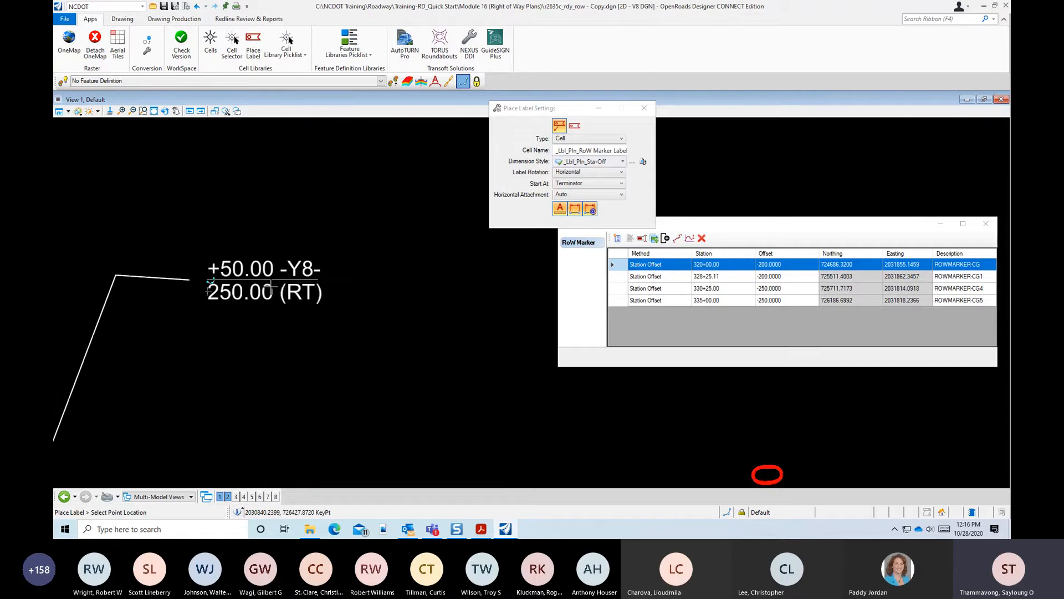
scroll(271, 286, "down", 1)
right_click(380, 218)
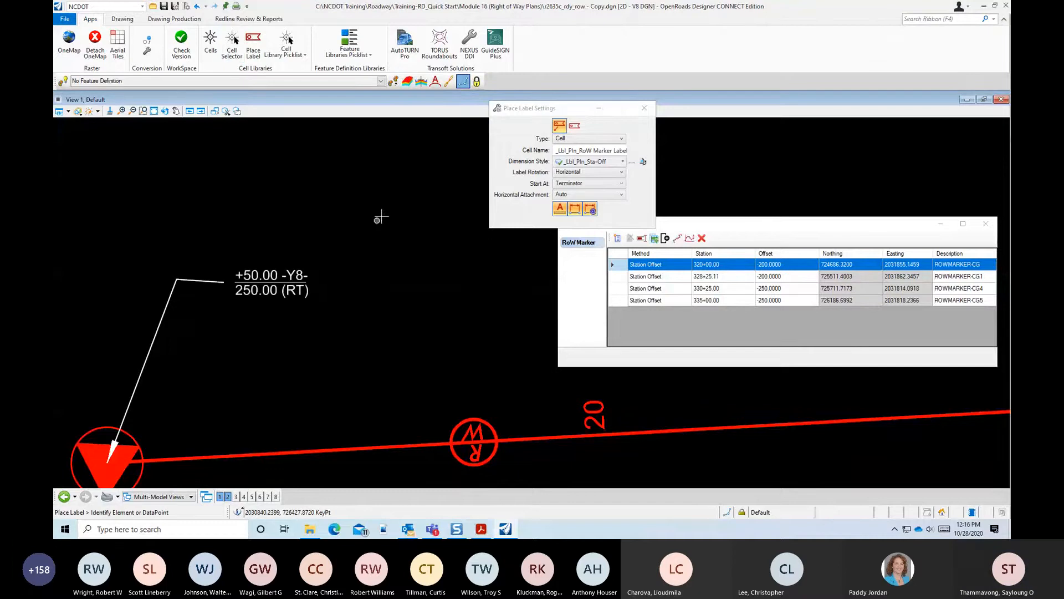
left_click(644, 108)
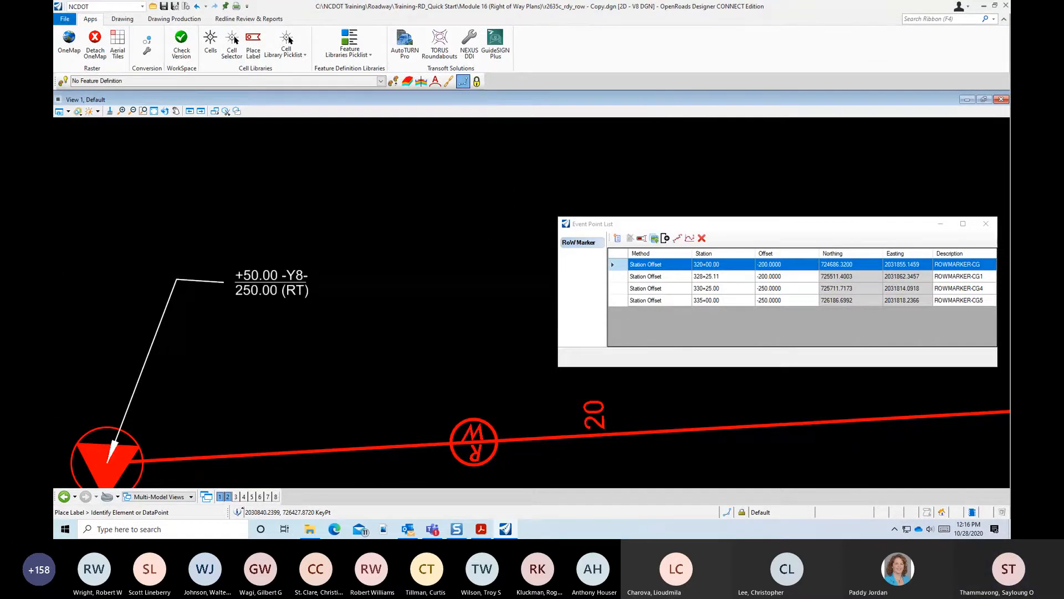
Switch to the presentation PDF in Acrobat Reader and advance to the Corridor Modeling slide on template libraries
left_click(482, 529)
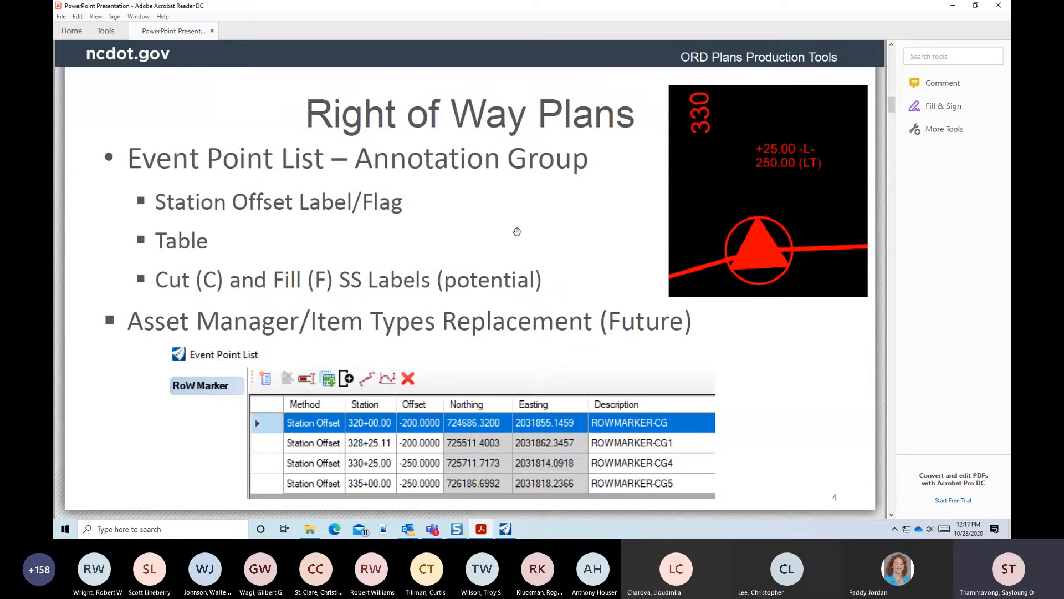
scroll(518, 232, "down", 1)
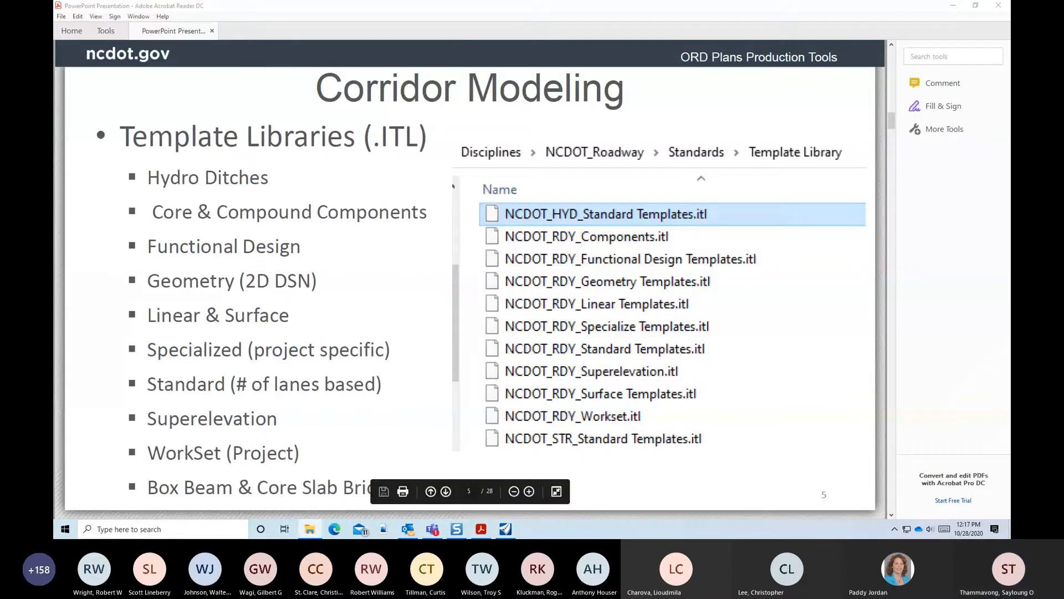
Show the Template Library folder and its full path in File Explorer, minimize it, and advance to the default template library slide
left_click_drag(1063, 199, 657, 109)
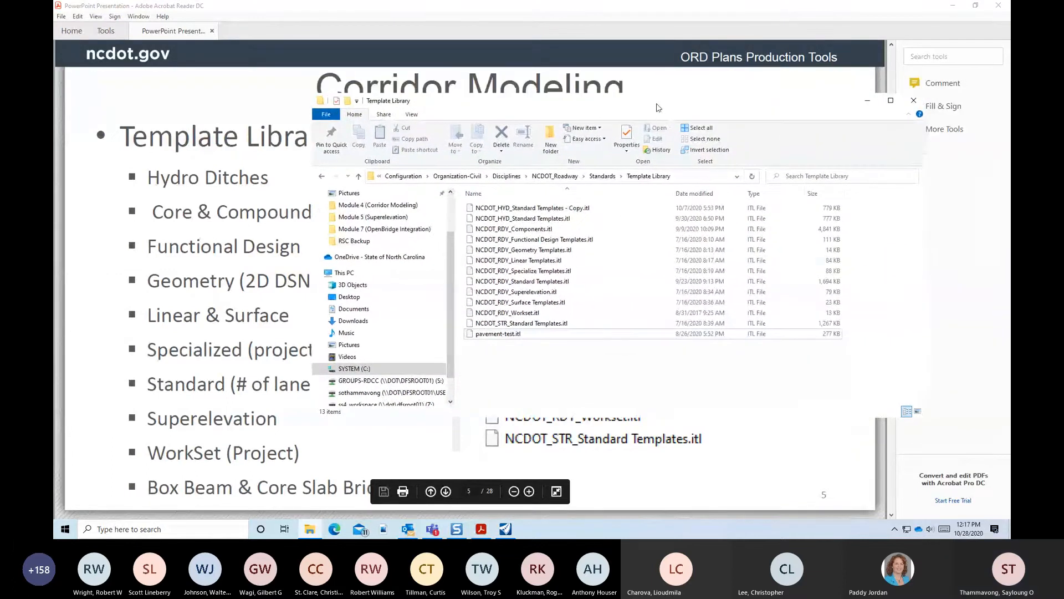
left_click(693, 179)
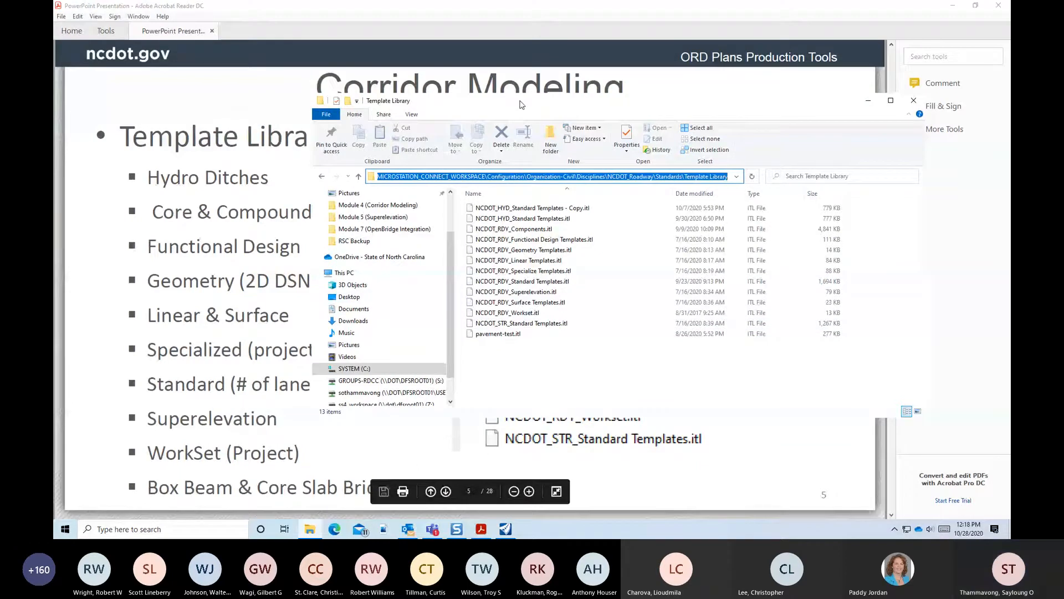
left_click(868, 101)
scroll(736, 258, "down", 1)
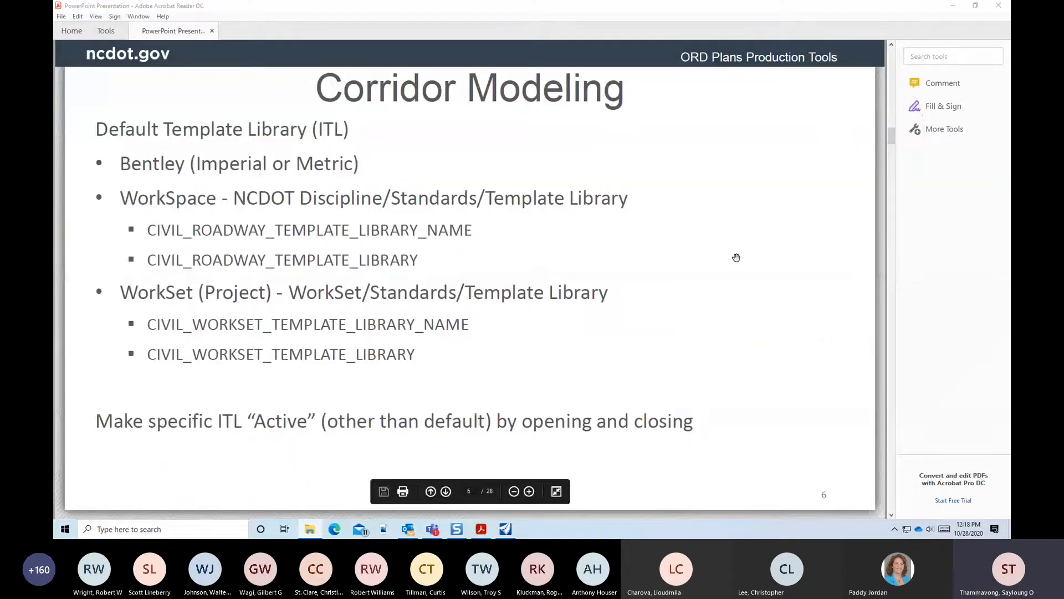
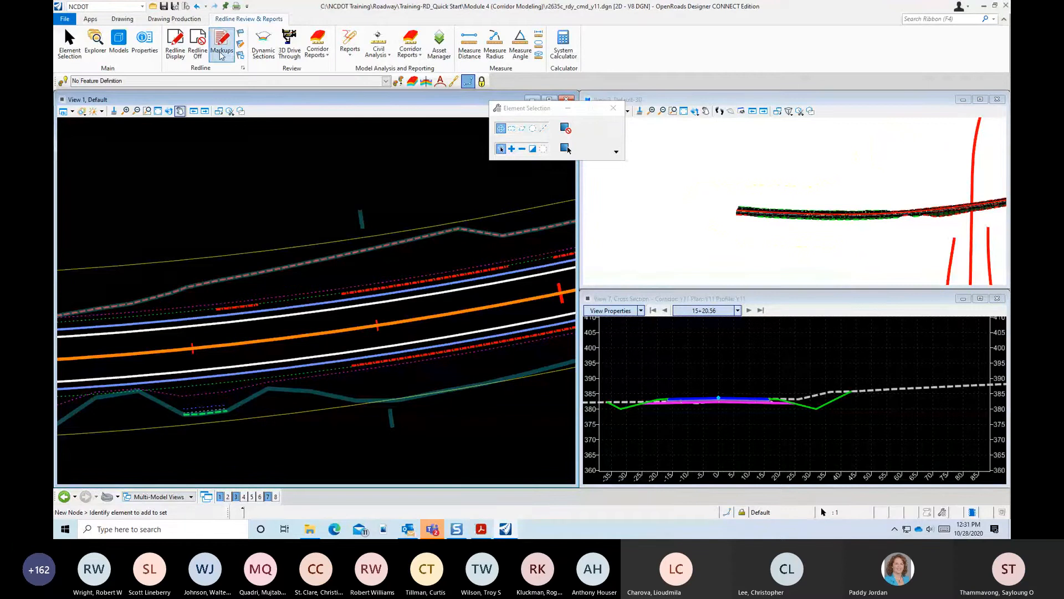
Open the drawing r2635c_rdy_cmd_gr.dgn from the Module 4 (Corridor Modeling) folder
left_click(66, 19)
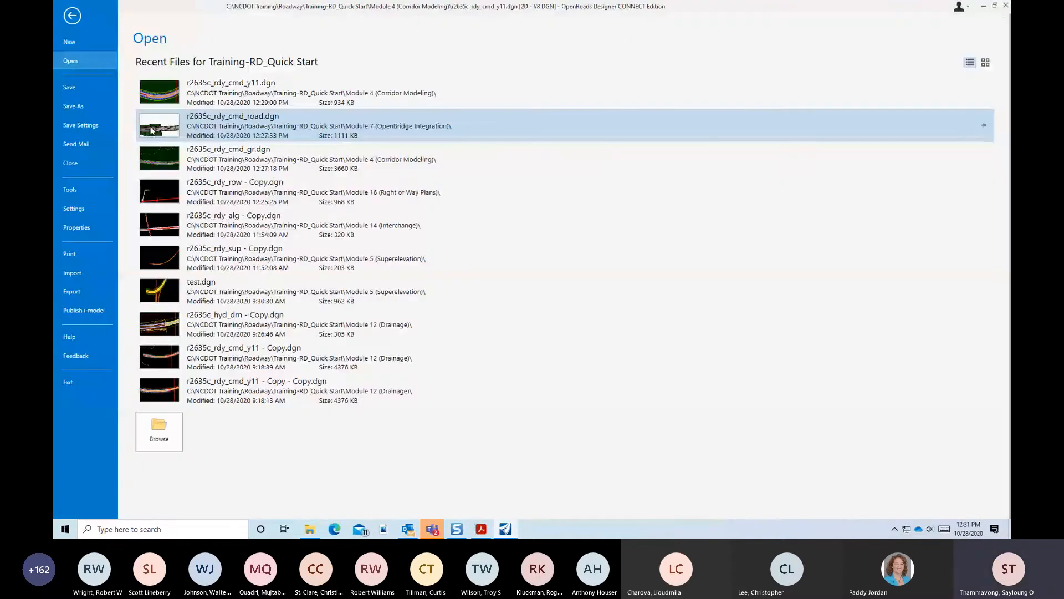
left_click(152, 130)
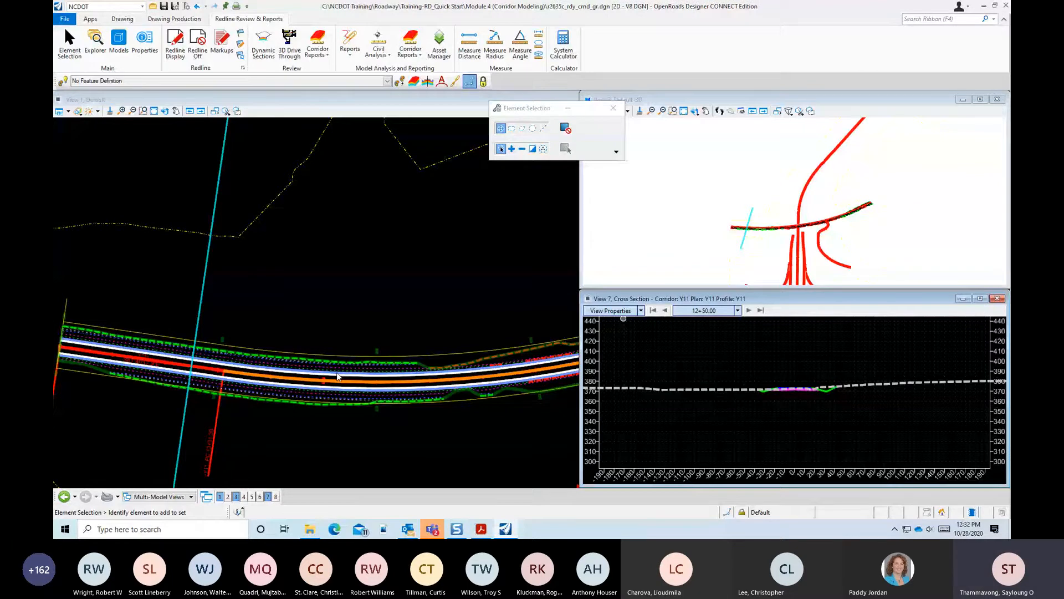
Try to move the Y11 cross-section view to a station picked by datapoint along the corridor in plan
right_click(701, 180)
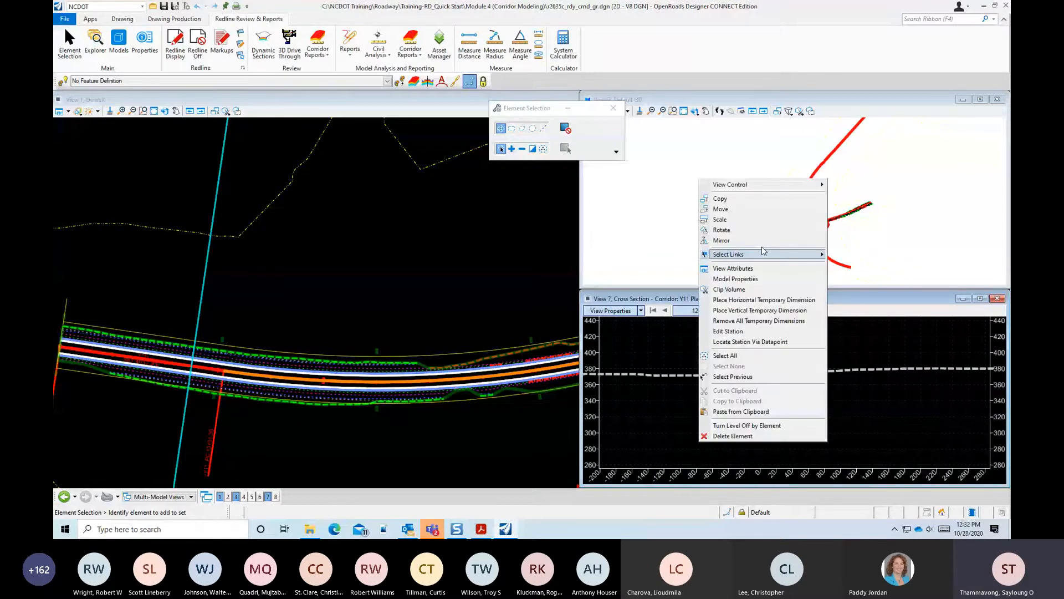
left_click(750, 342)
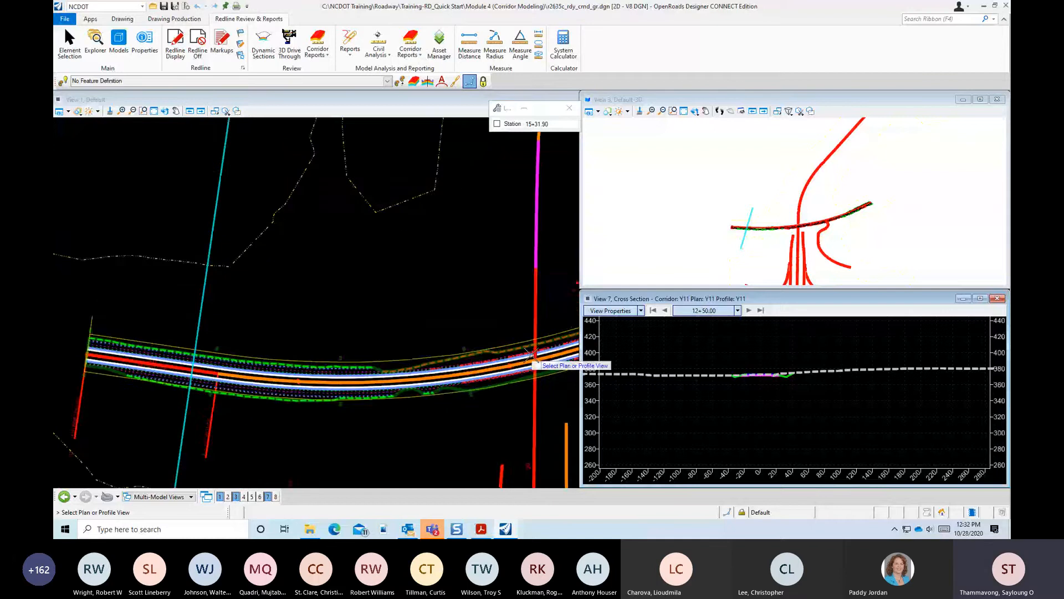
scroll(532, 353, "up", 2)
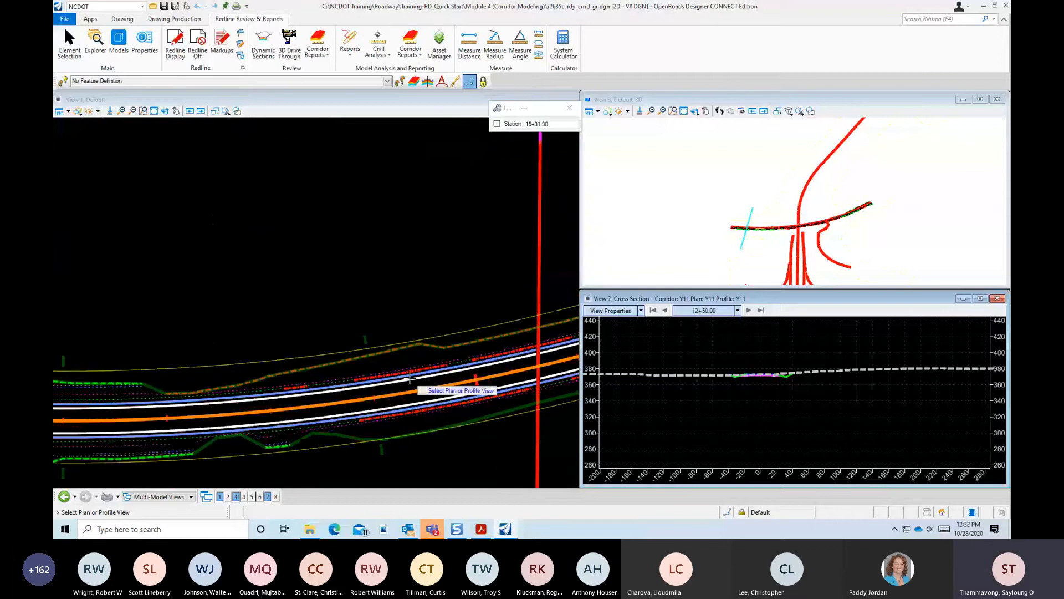
scroll(410, 378, "up", 1)
left_click(404, 299)
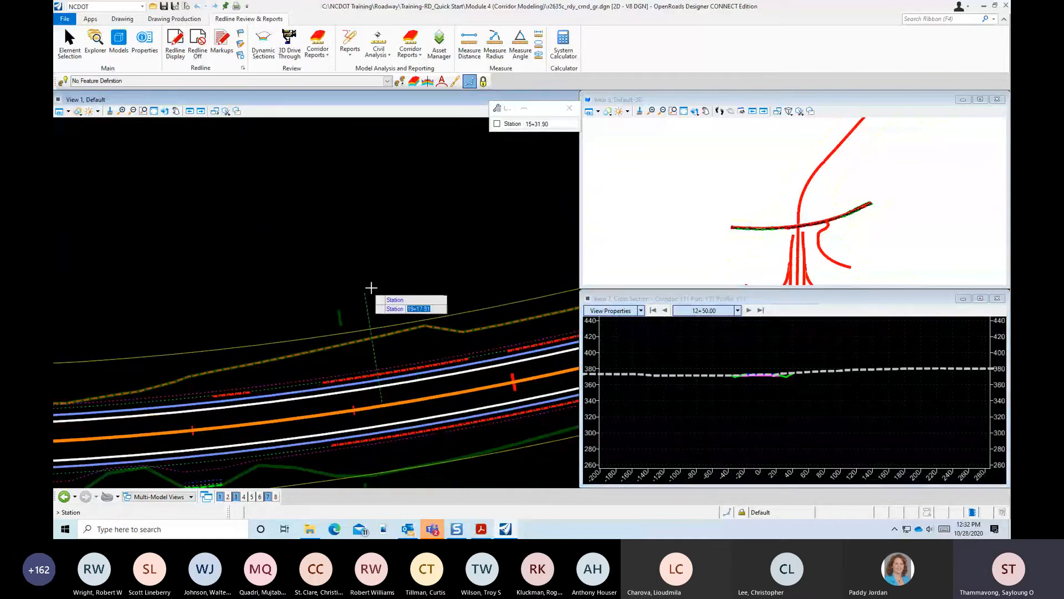
left_click(382, 287)
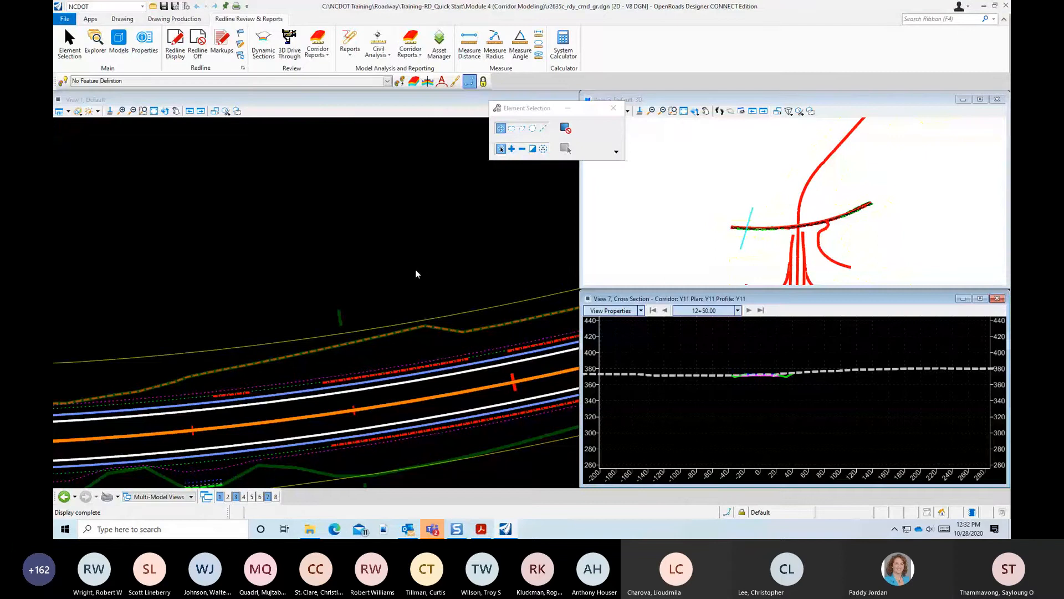
right_click(676, 351)
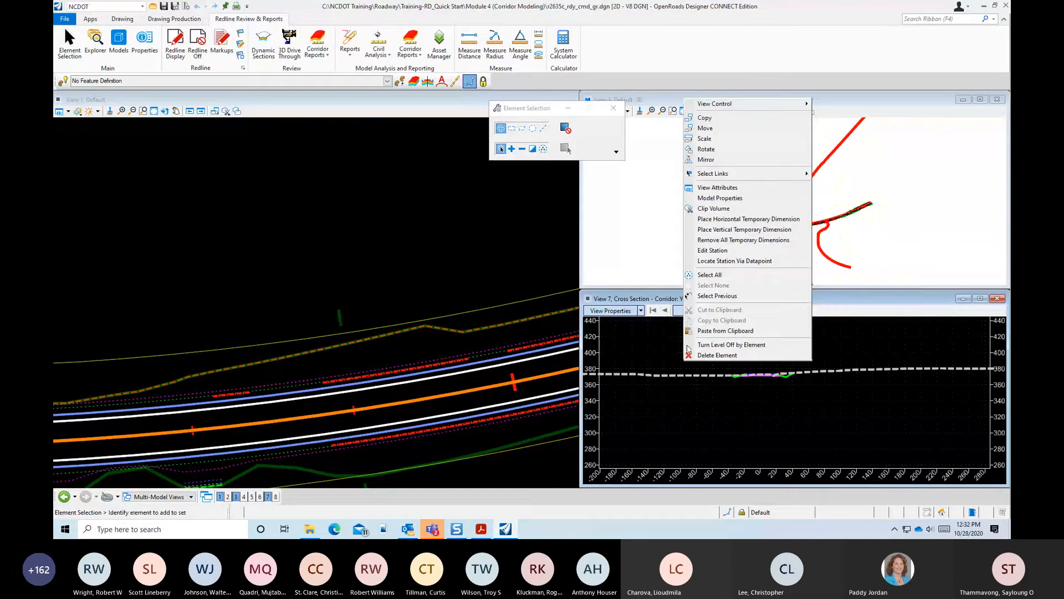
left_click(731, 260)
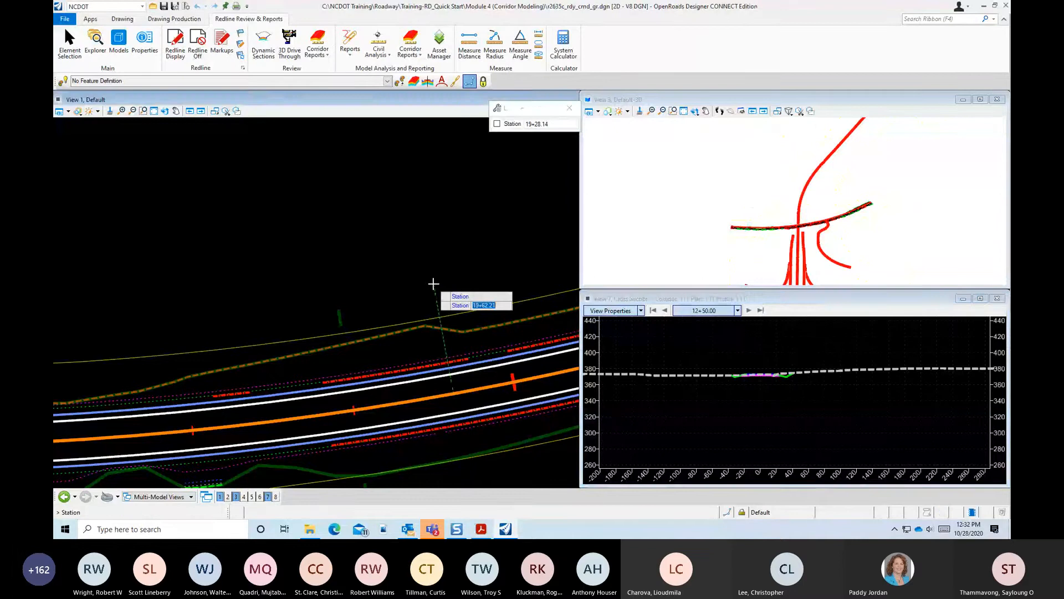
left_click(434, 284)
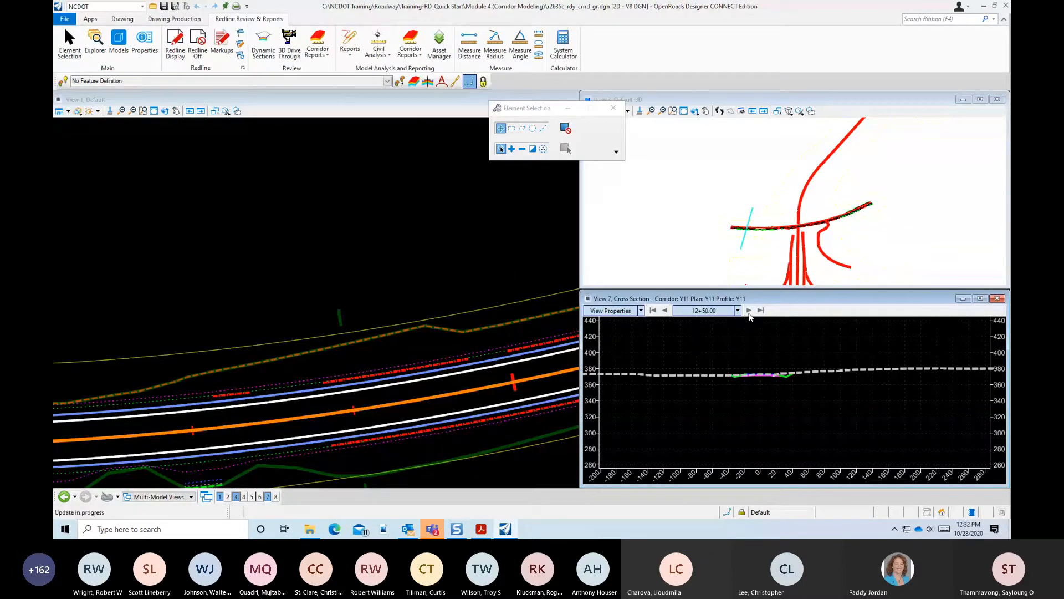
Arrange the views as 3 Views Plan/XS/3D and create a dynamic cross-section view for the Y11 corridor
right_click(470, 280)
right_click(525, 170)
mouse_move(610, 172)
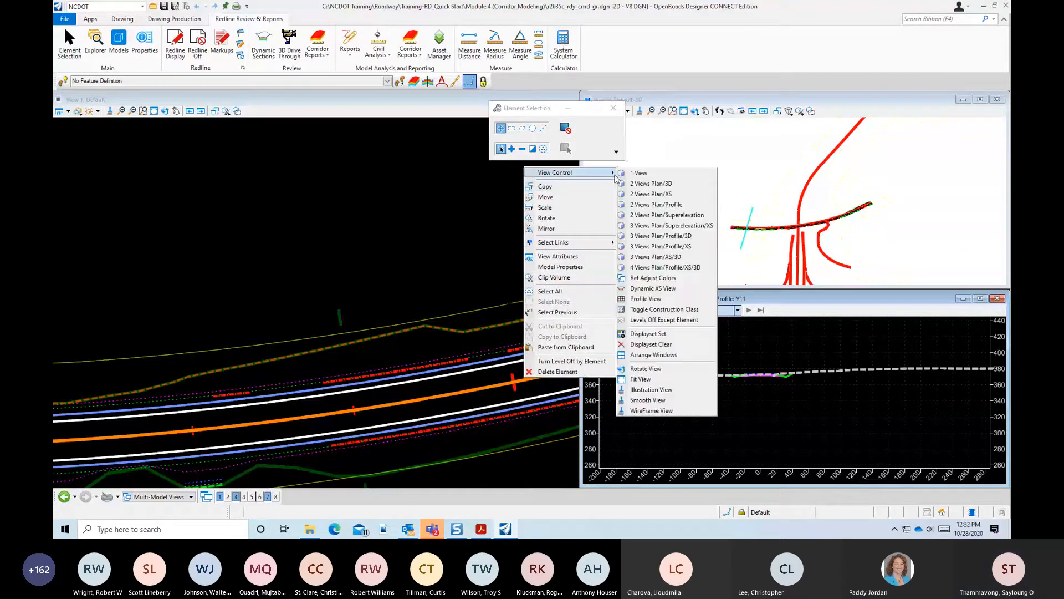
left_click(697, 258)
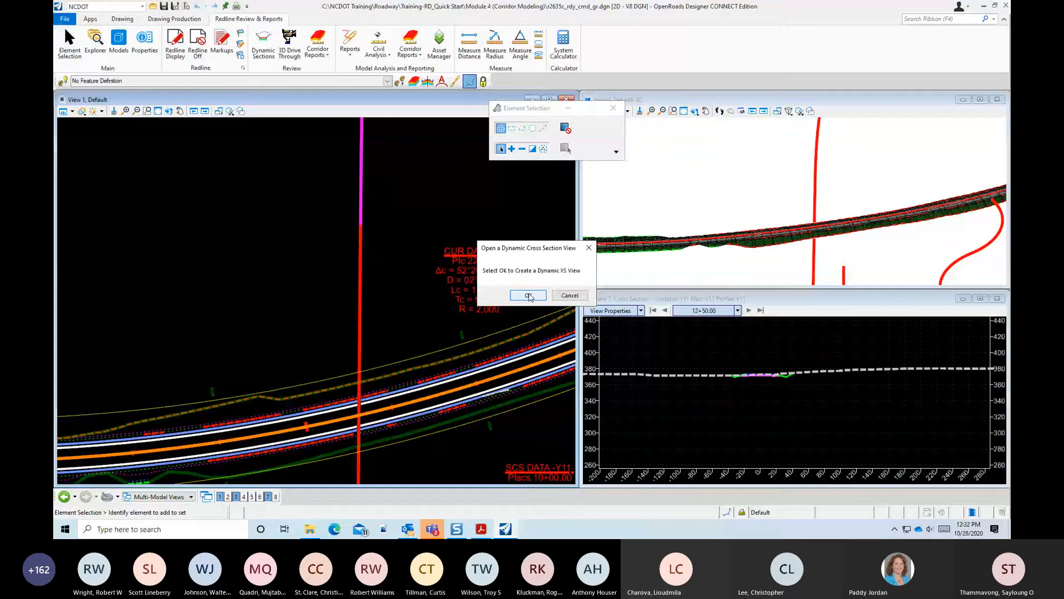
left_click(528, 295)
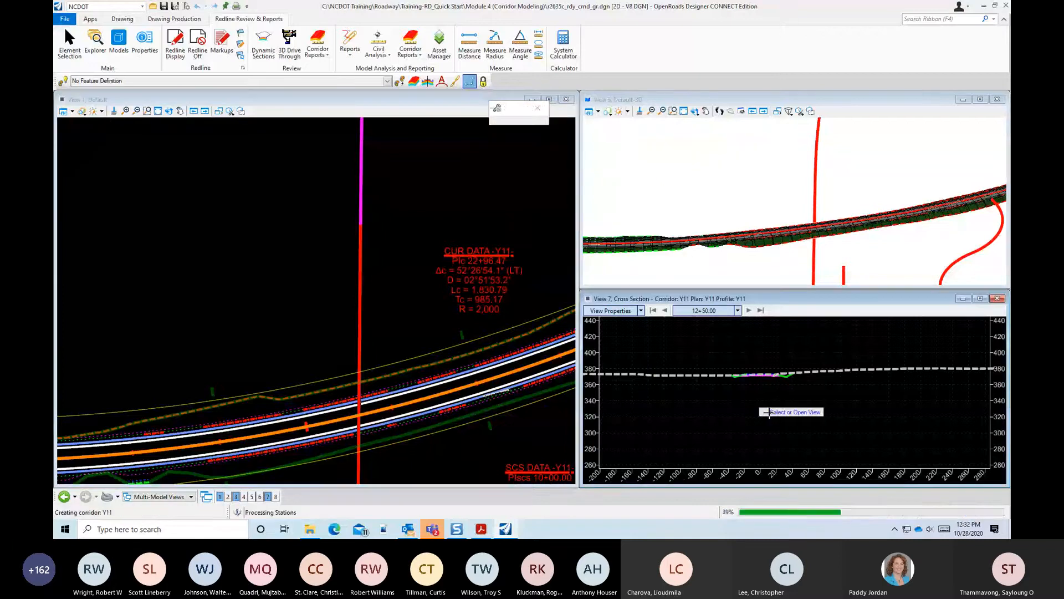
Locate a Y11 section by datapoint, advance to station 21+50.00, and examine the guardrail on both sides in section and plan
right_click(799, 404)
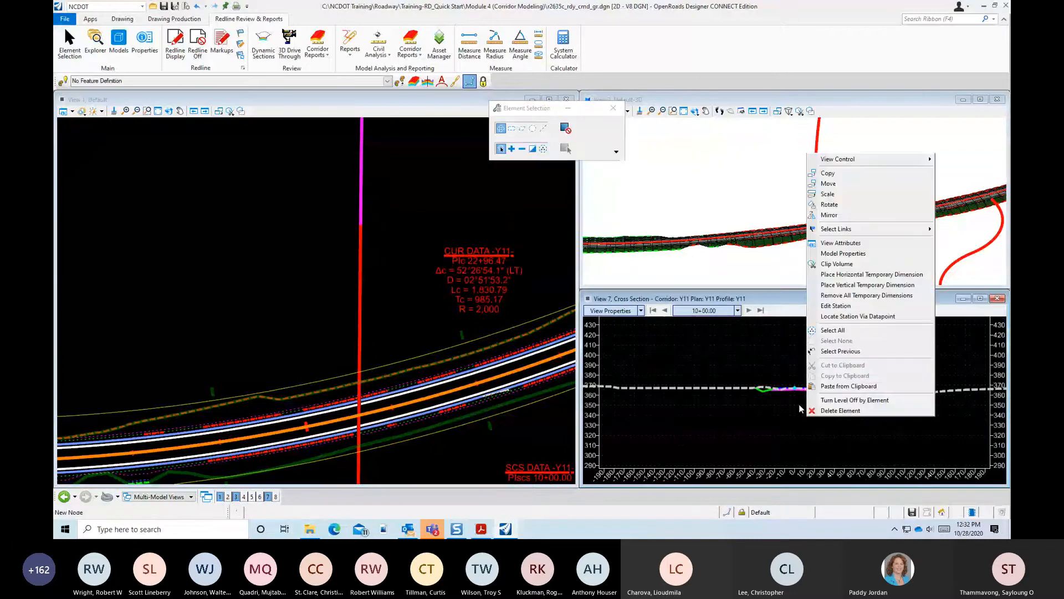
left_click(861, 316)
left_click(391, 303)
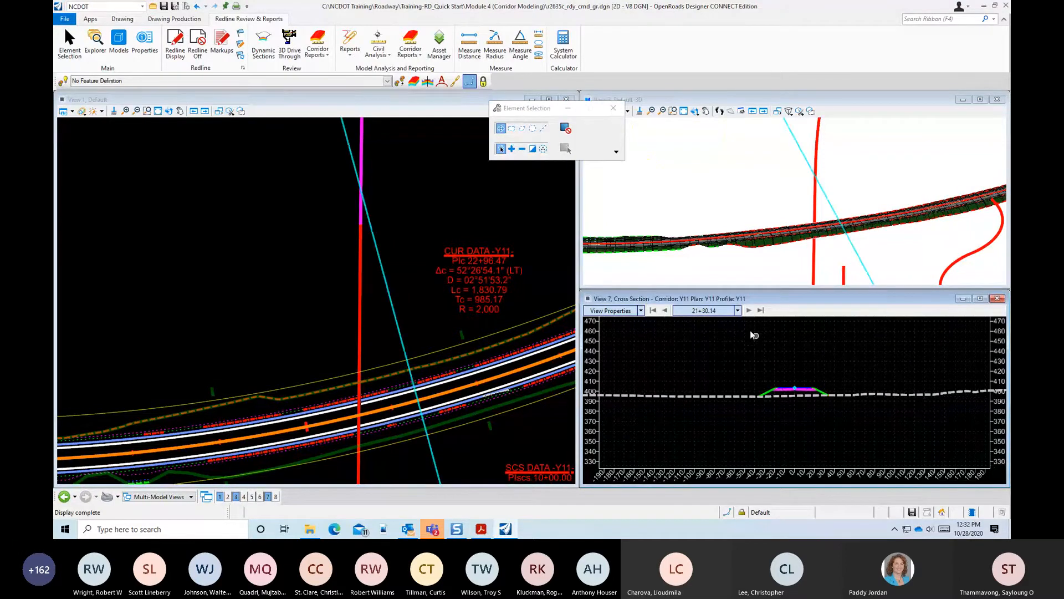
left_click(748, 311)
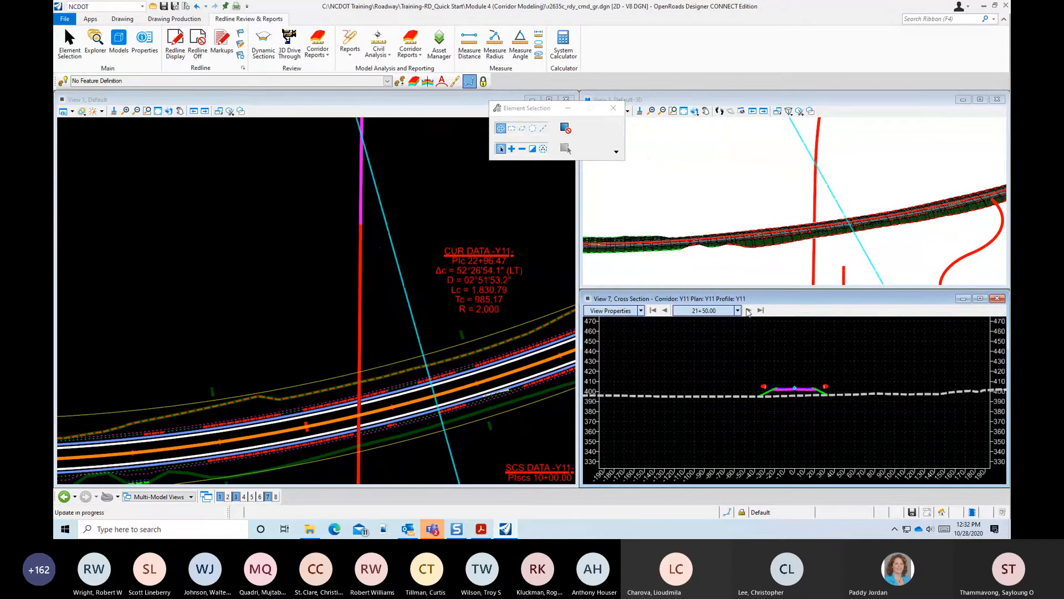
scroll(443, 380, "up", 2)
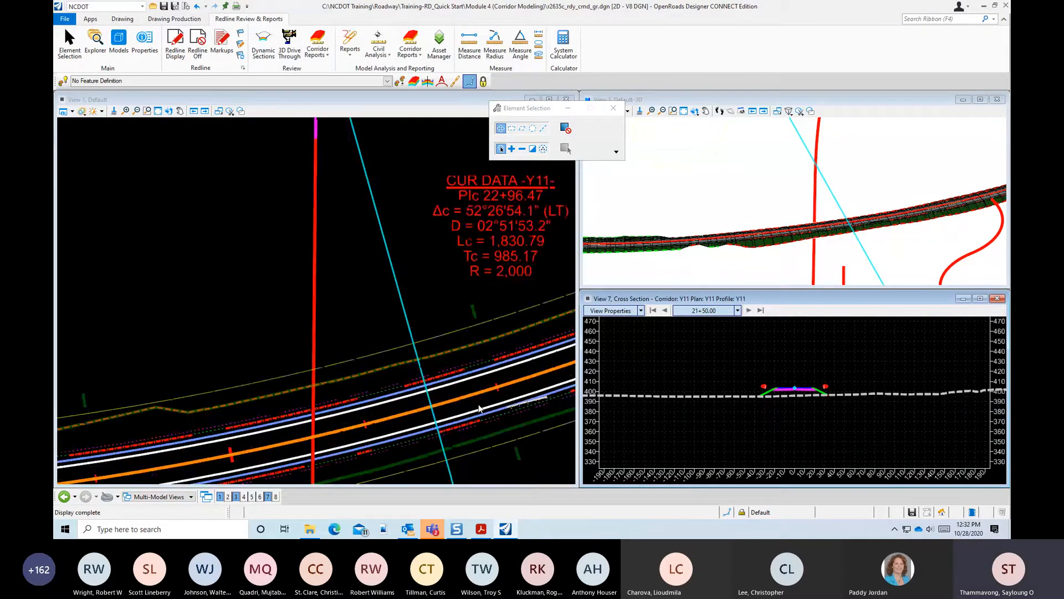
scroll(479, 408, "up", 1)
scroll(868, 381, "up", 5)
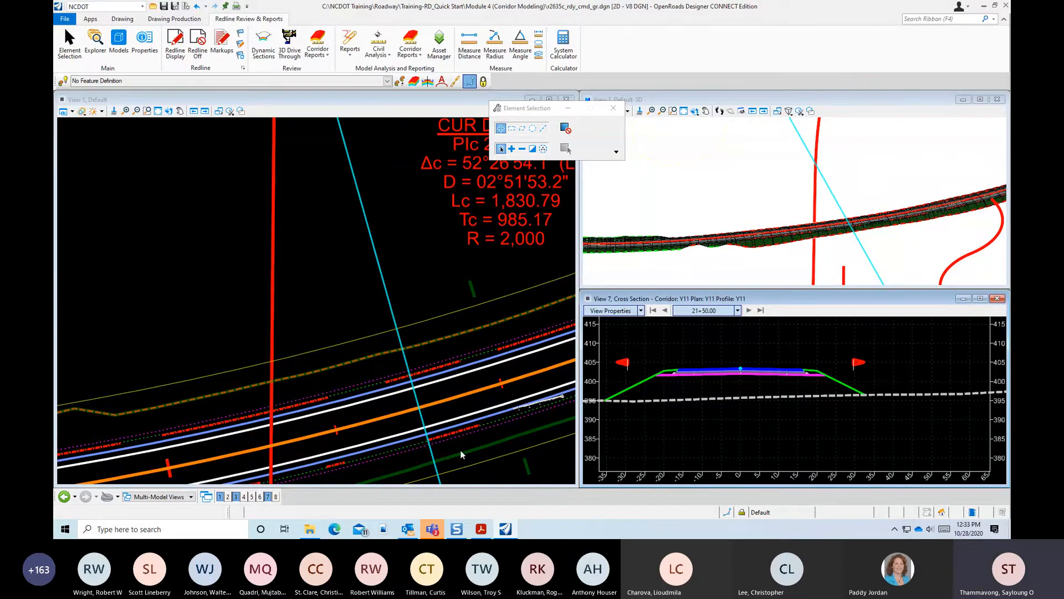
scroll(397, 333, "down", 3)
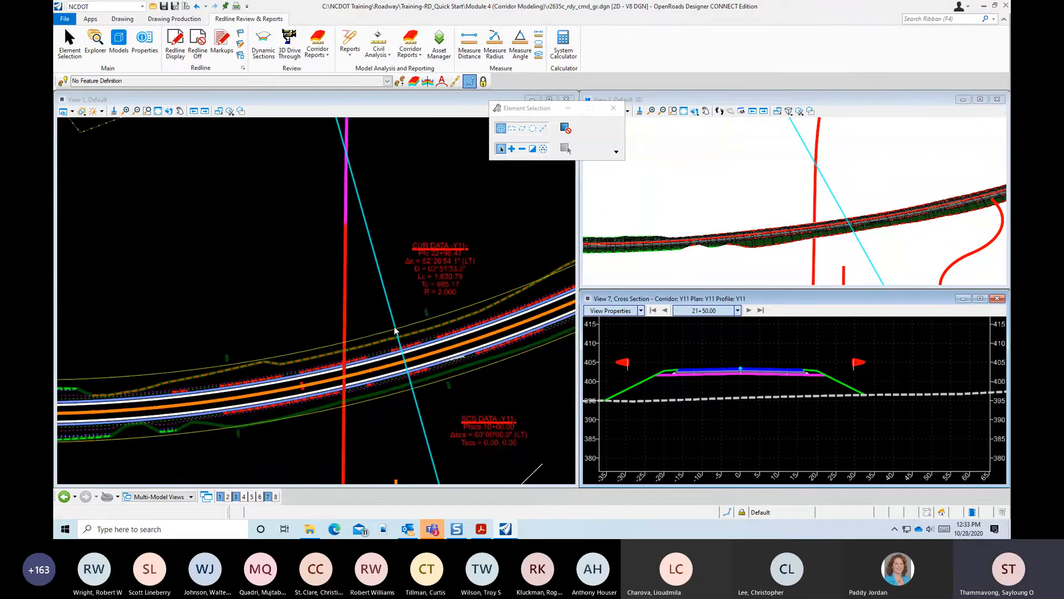
scroll(345, 404, "up", 2)
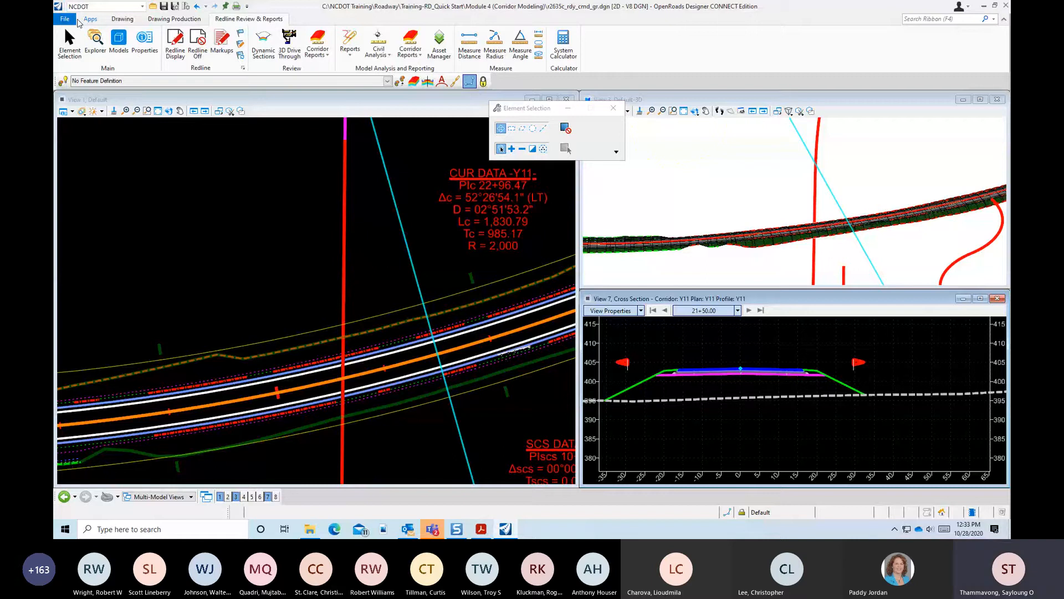
Switch to the OpenRoads Modeling workflow and make Guardrail_Right the active feature definition, with Create 3D Automatically on
left_click(115, 8)
left_click(122, 18)
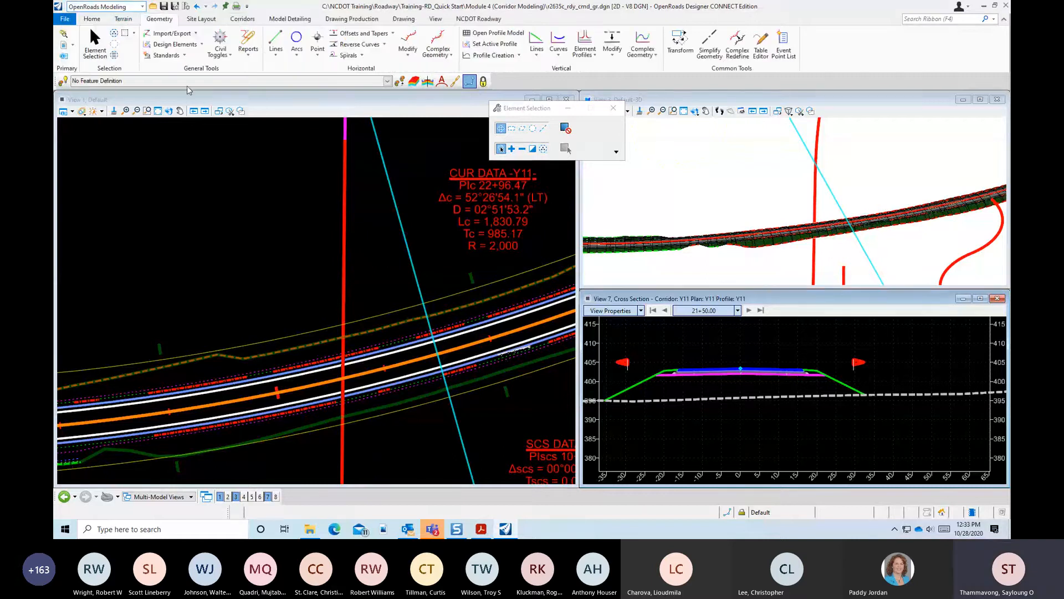
left_click(66, 83)
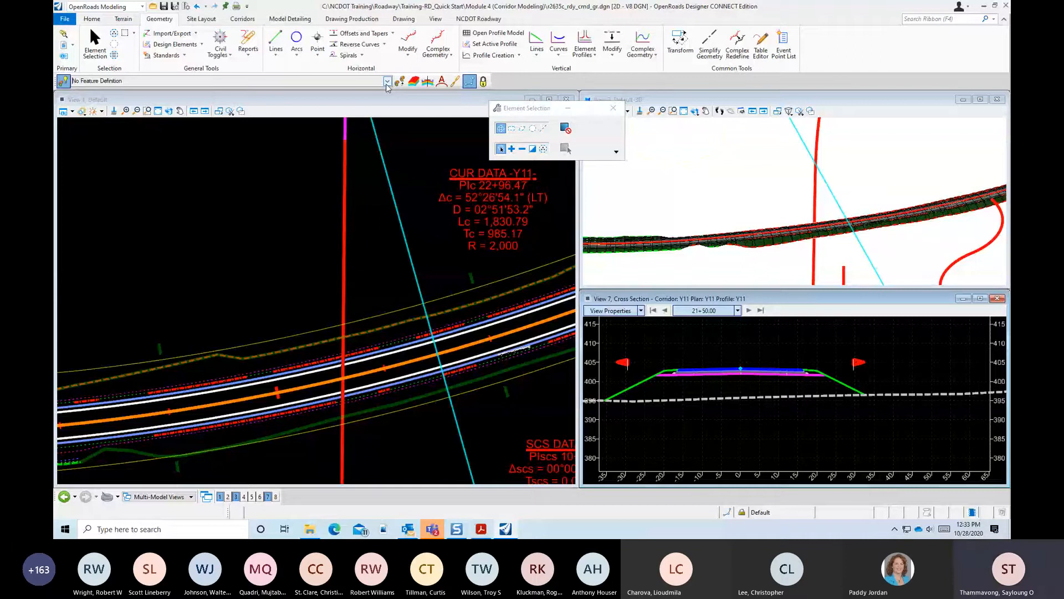
left_click(387, 82)
left_click(86, 127)
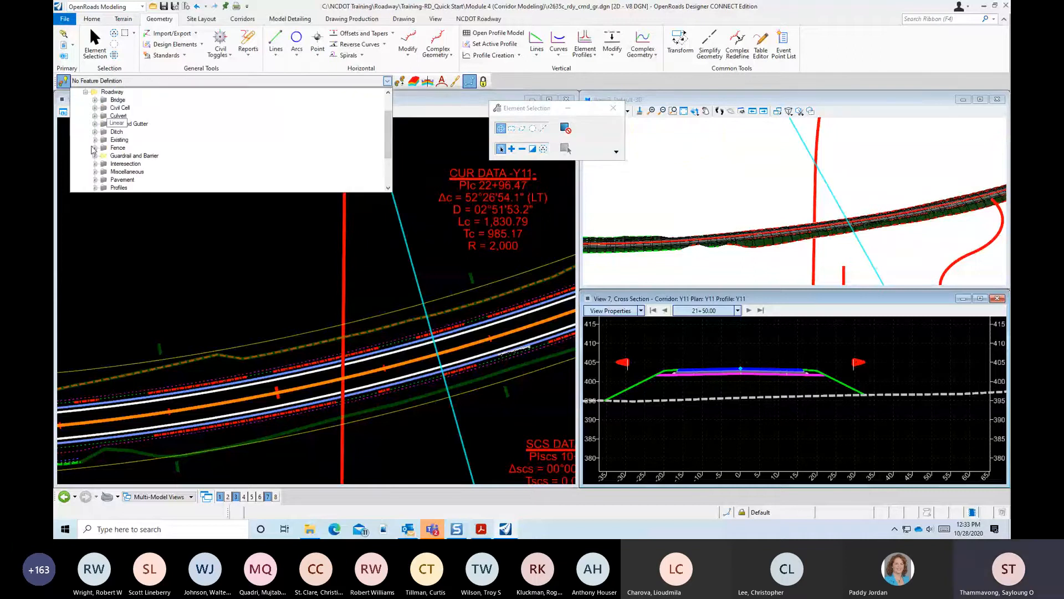
left_click(95, 156)
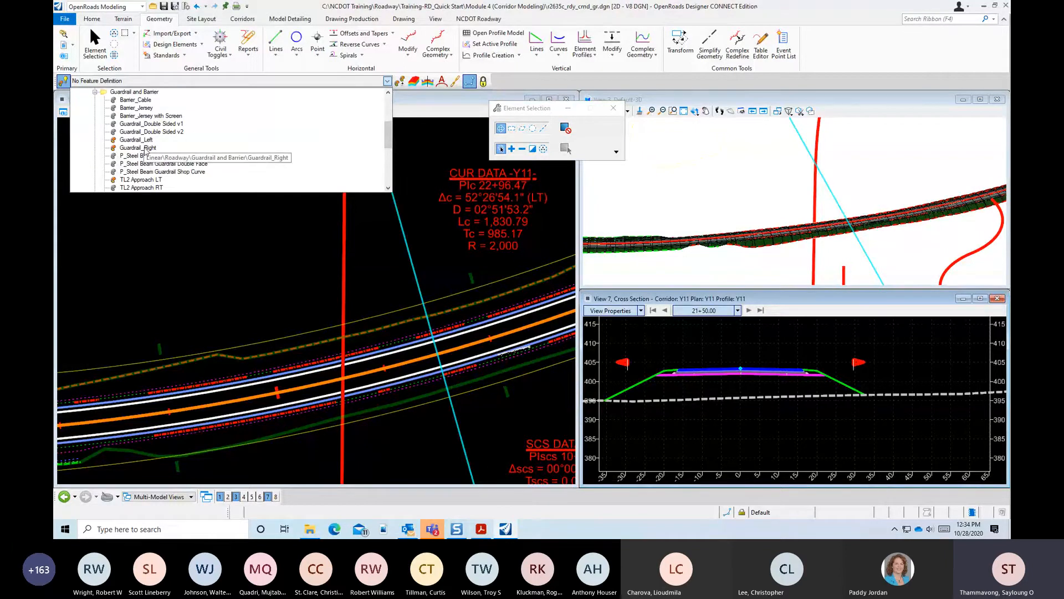
left_click(146, 148)
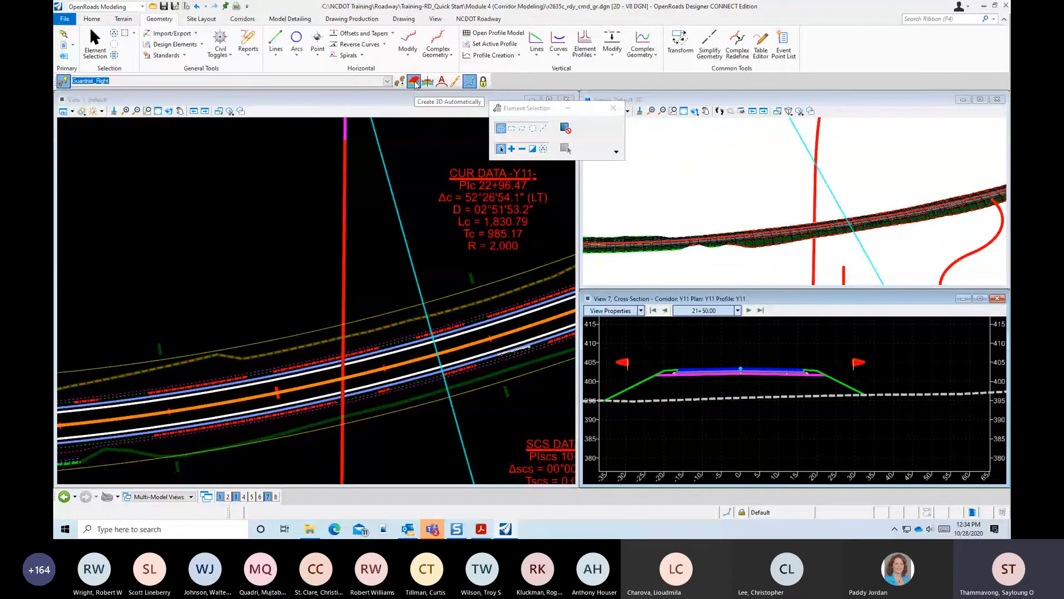
Start a Single Offset Partial from the blue edge line on the lower side of Y11, offset 0.0010, beginning at about 8+87.27
scroll(169, 437, "up", 2)
middle_click_drag(169, 437, 243, 366)
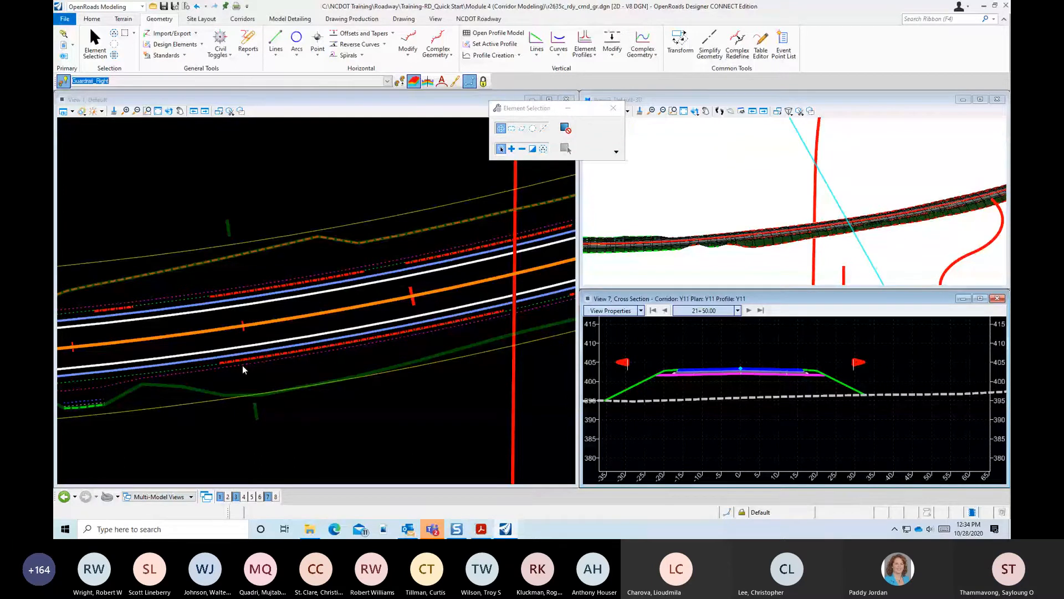
scroll(242, 365, "up", 1)
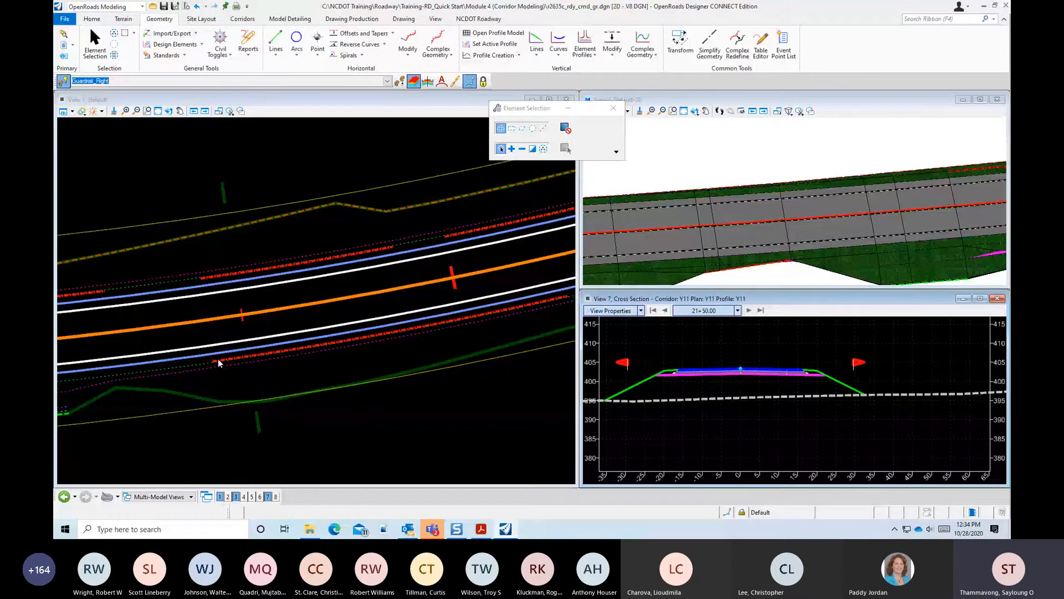
scroll(219, 364, "up", 1)
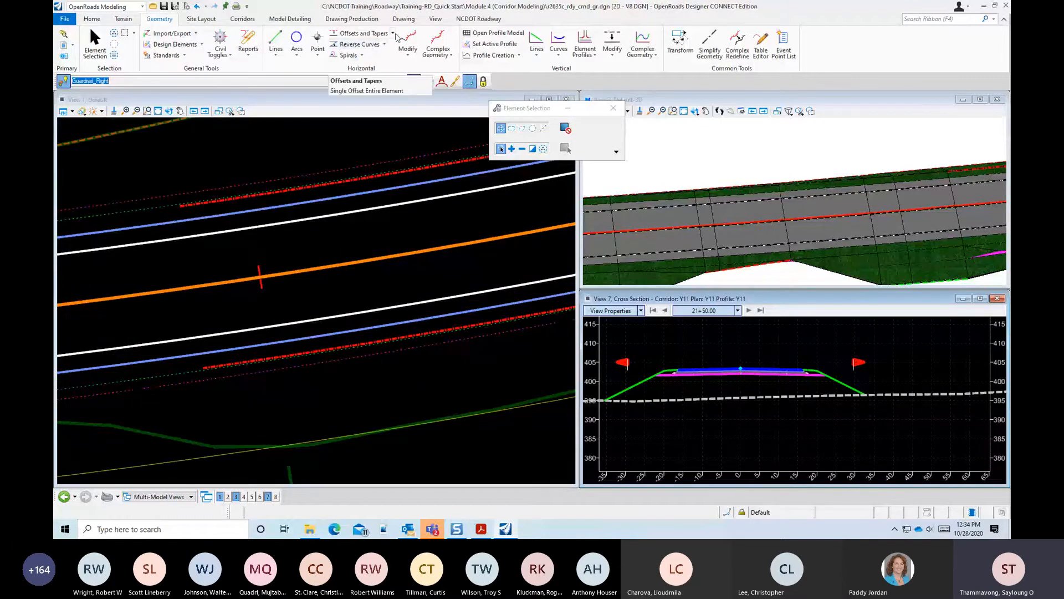
left_click(395, 34)
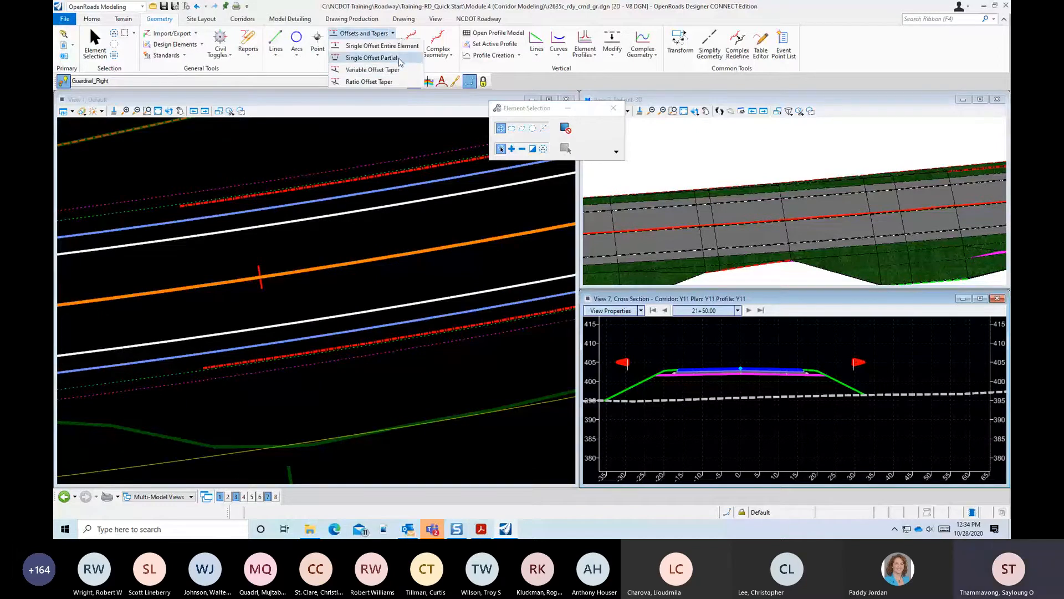
left_click(398, 59)
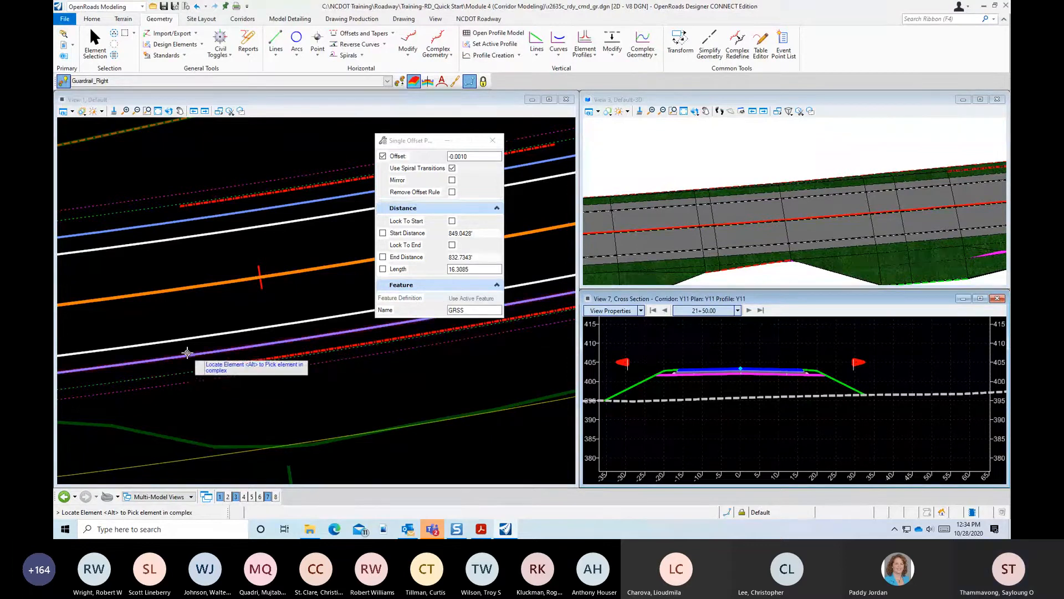
left_click(189, 355)
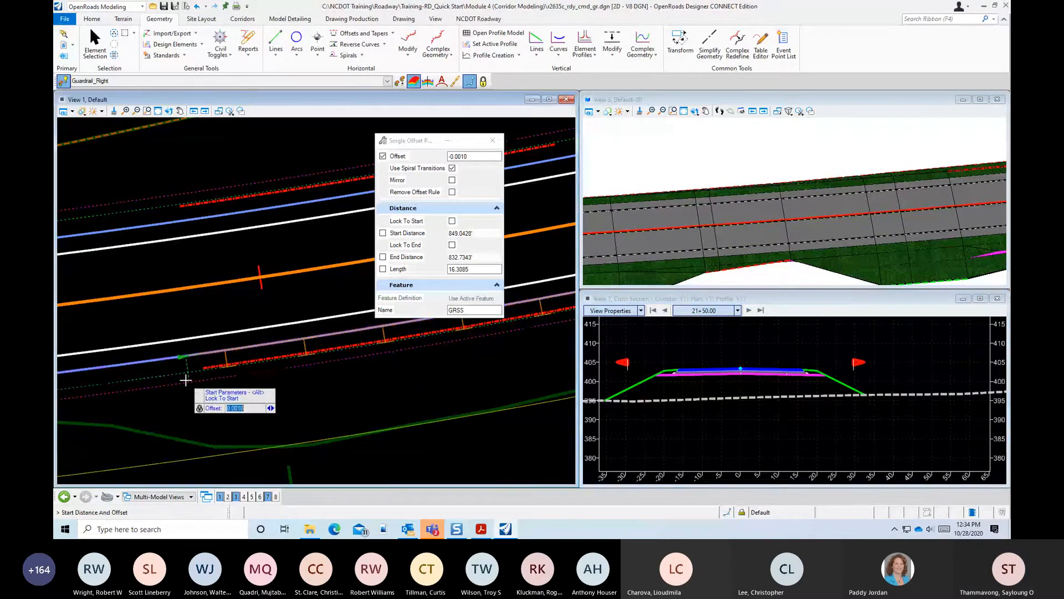
scroll(191, 373, "down", 1)
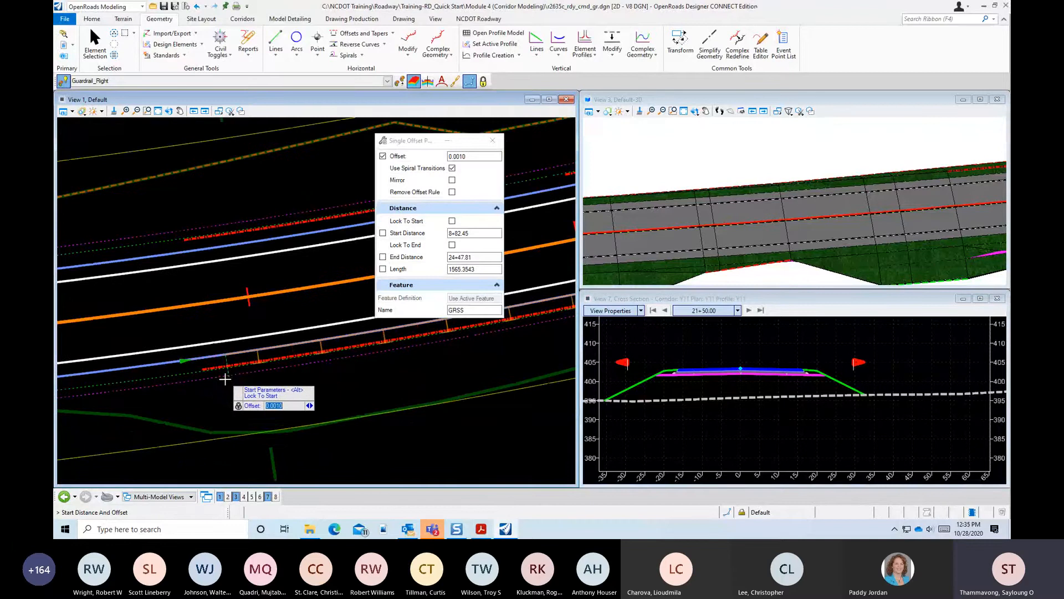
left_click(235, 385)
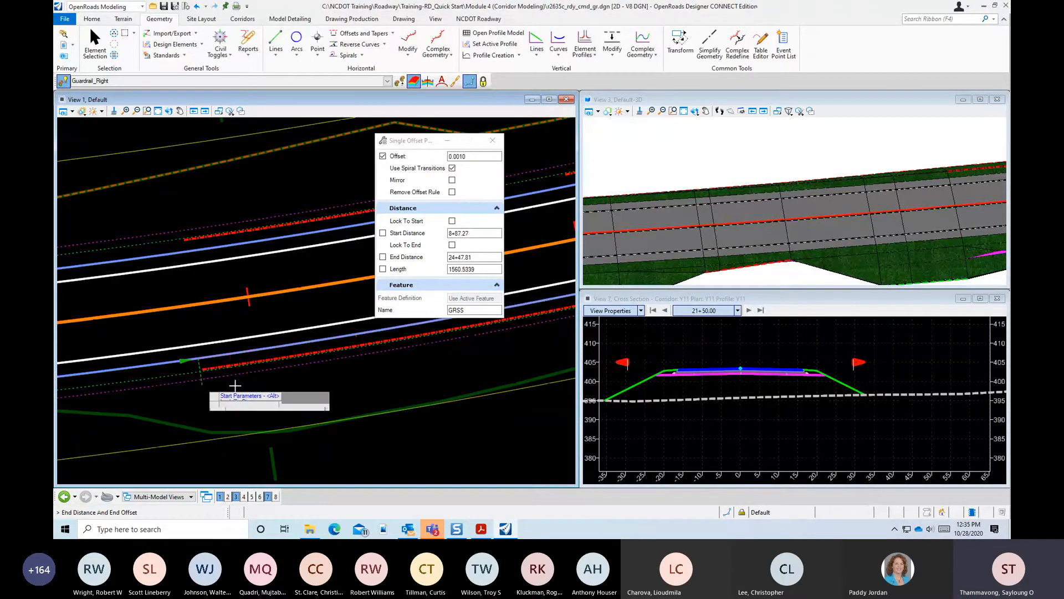
End the partial offset guardrail at about 13+77.82 along the edge line and accept it without mirroring
scroll(232, 363, "up", 2)
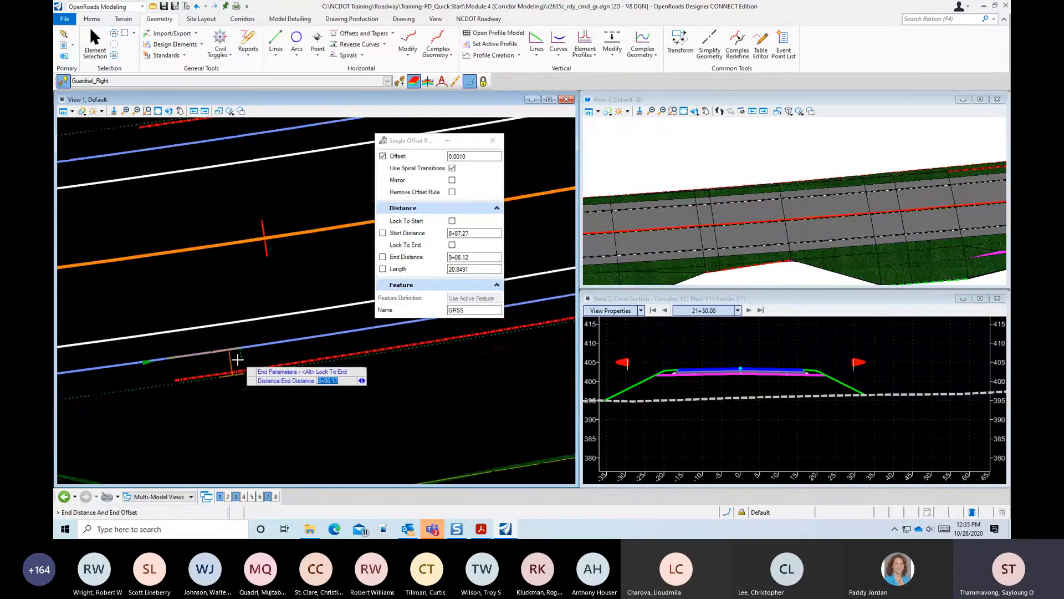
scroll(145, 383, "down", 3)
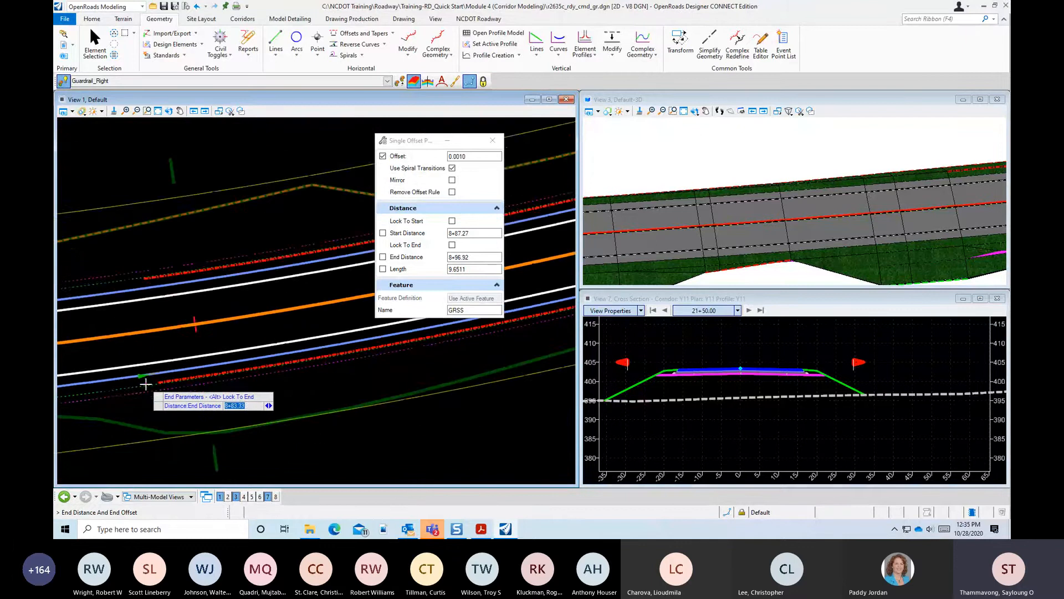
scroll(277, 380, "down", 4)
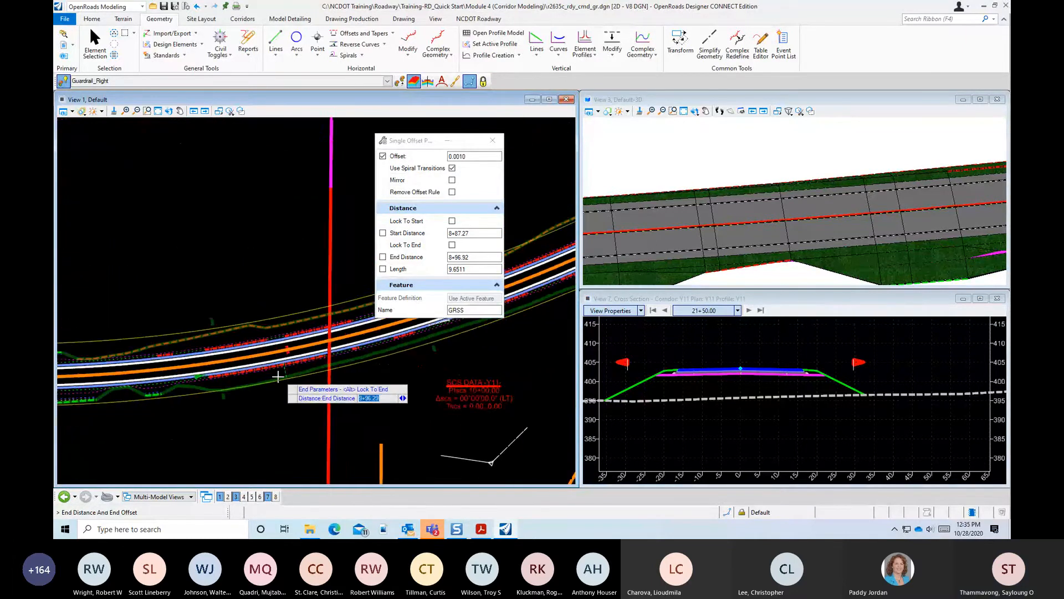
scroll(277, 376, "down", 1)
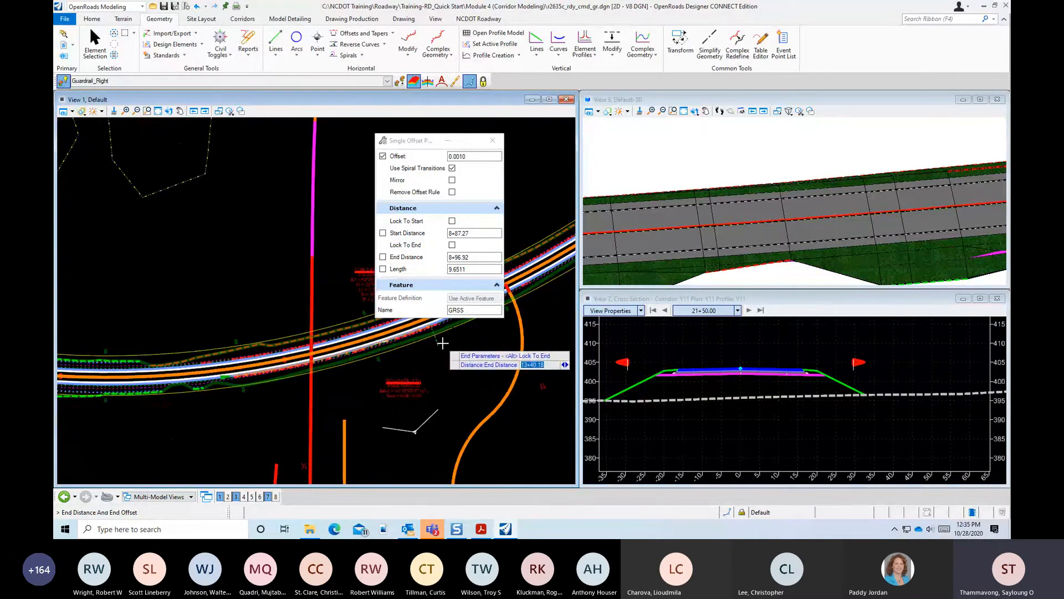
left_click(413, 371)
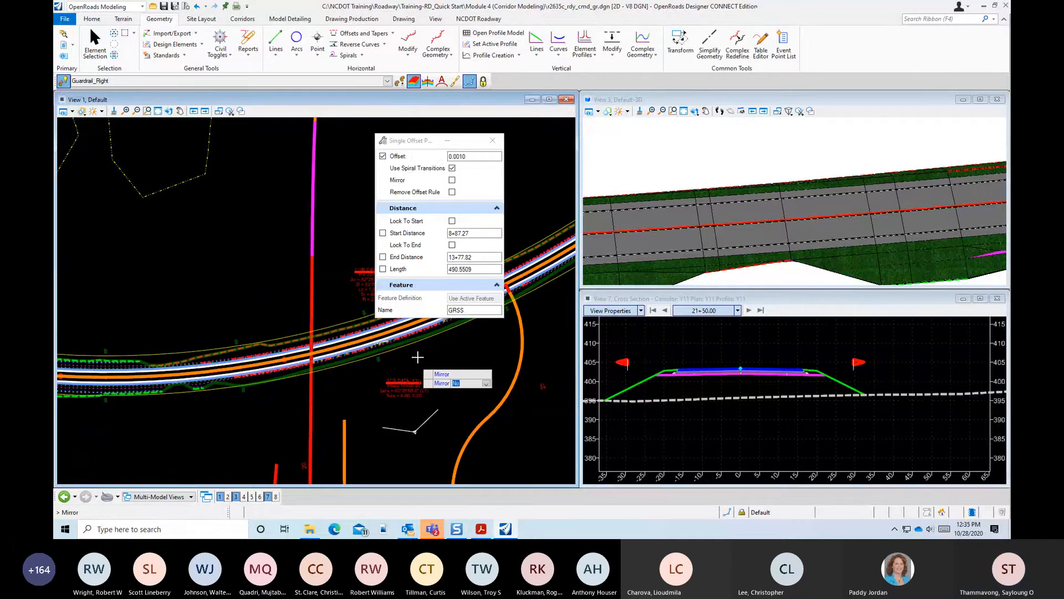
left_click(416, 362)
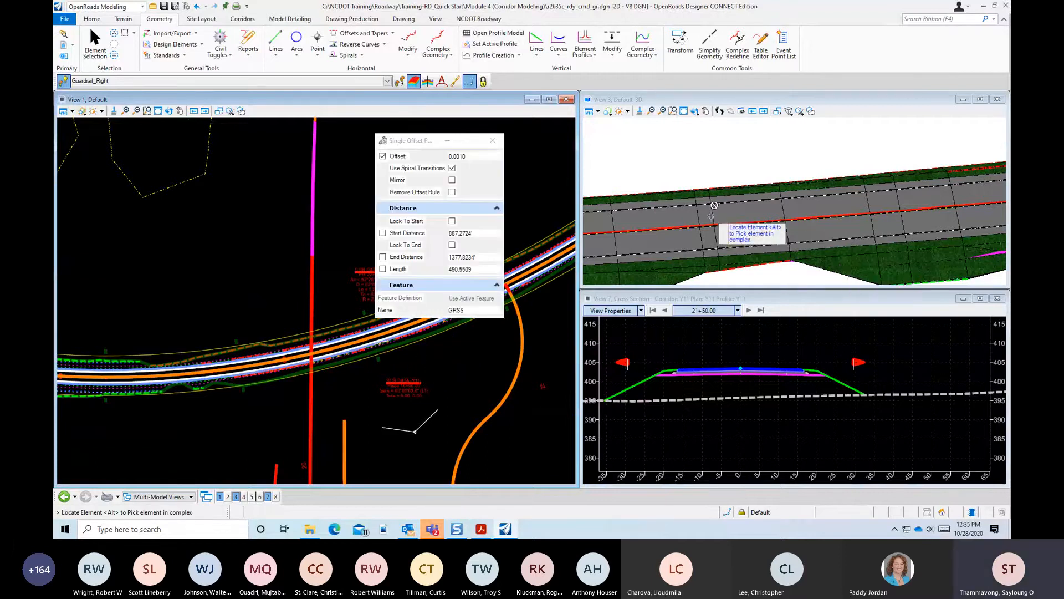
Rotate the 3D view and examine the new guardrail's rail and posts along the Y11 roadway from several distances
scroll(746, 216, "down", 6)
scroll(959, 228, "up", 2)
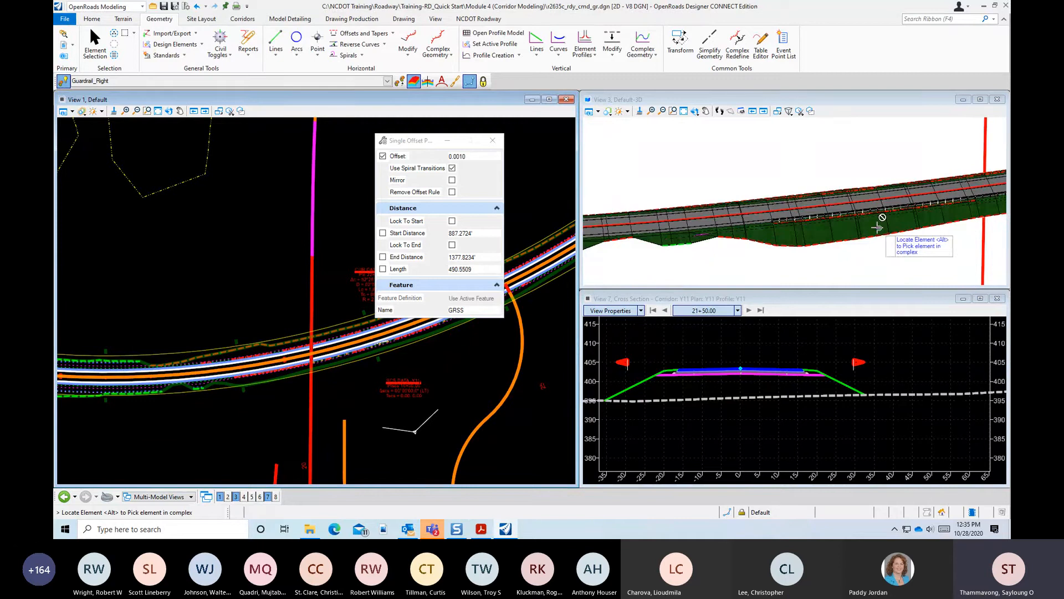
scroll(881, 217, "up", 3)
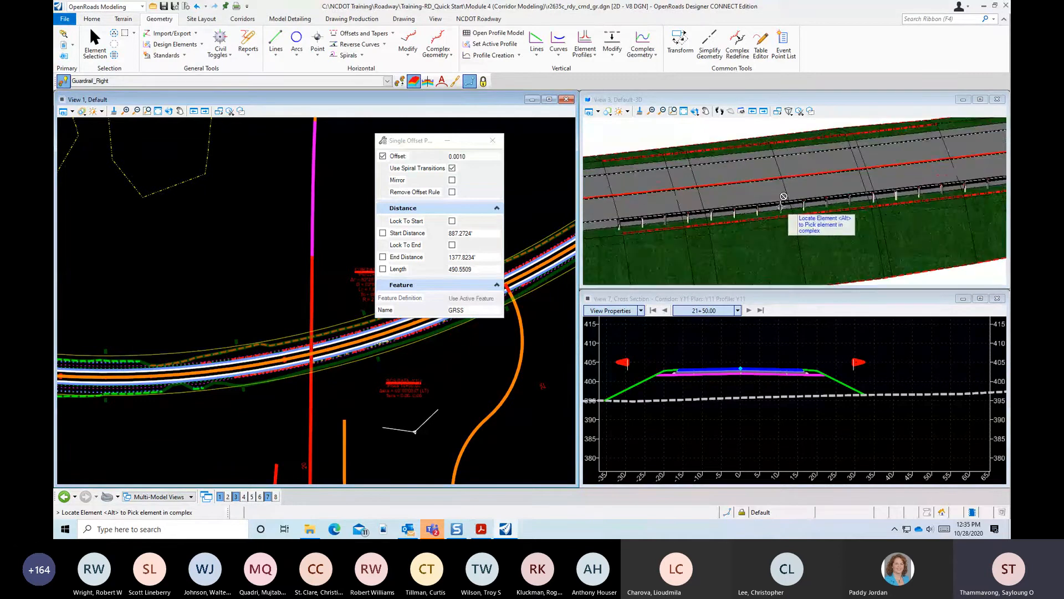
left_click(695, 111)
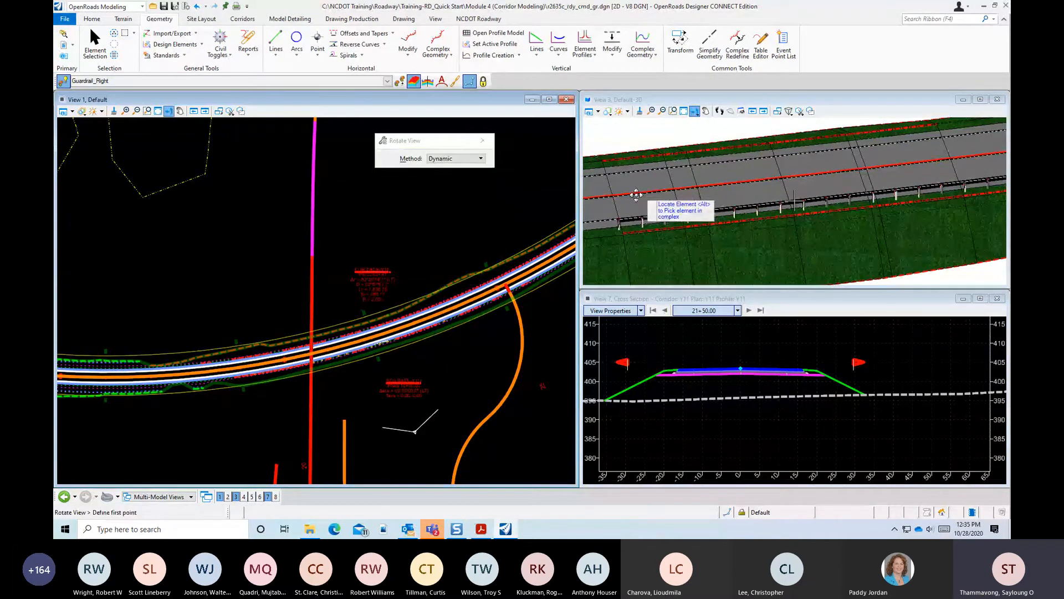
left_click(638, 195)
left_click(880, 163)
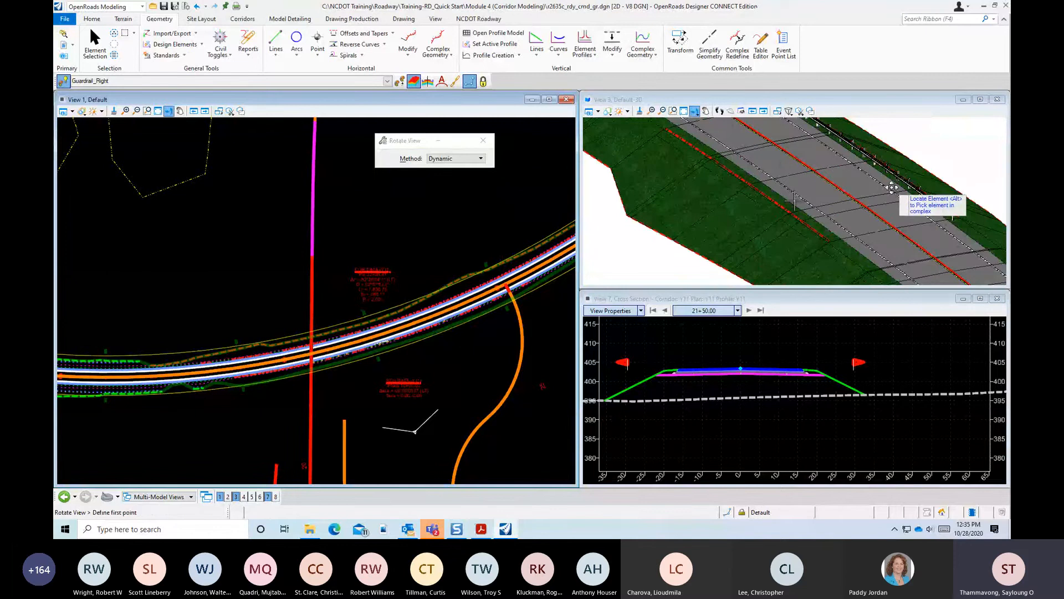
scroll(860, 205, "up", 5)
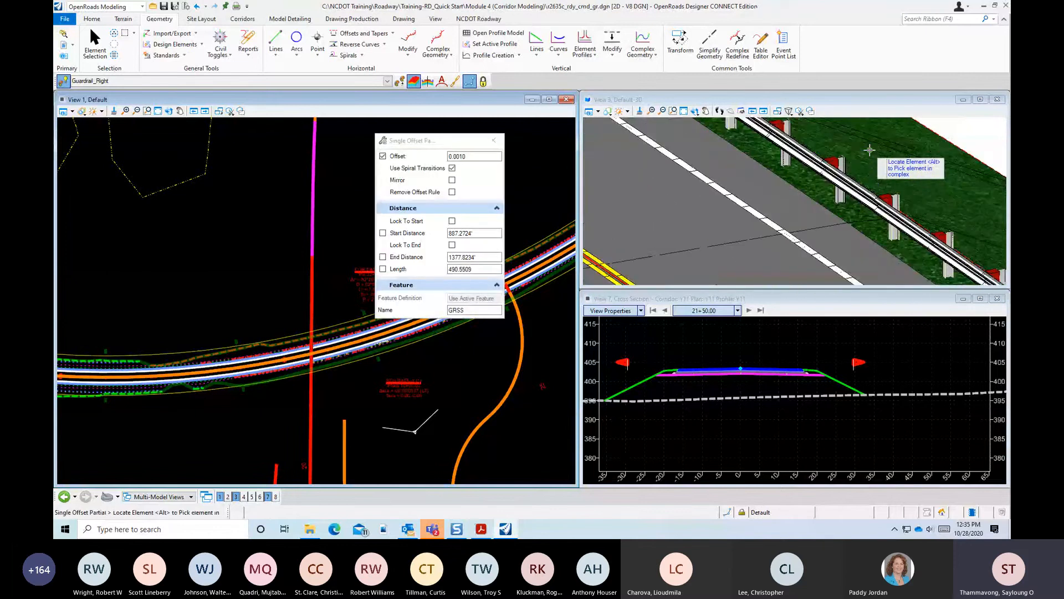
scroll(820, 227, "down", 5)
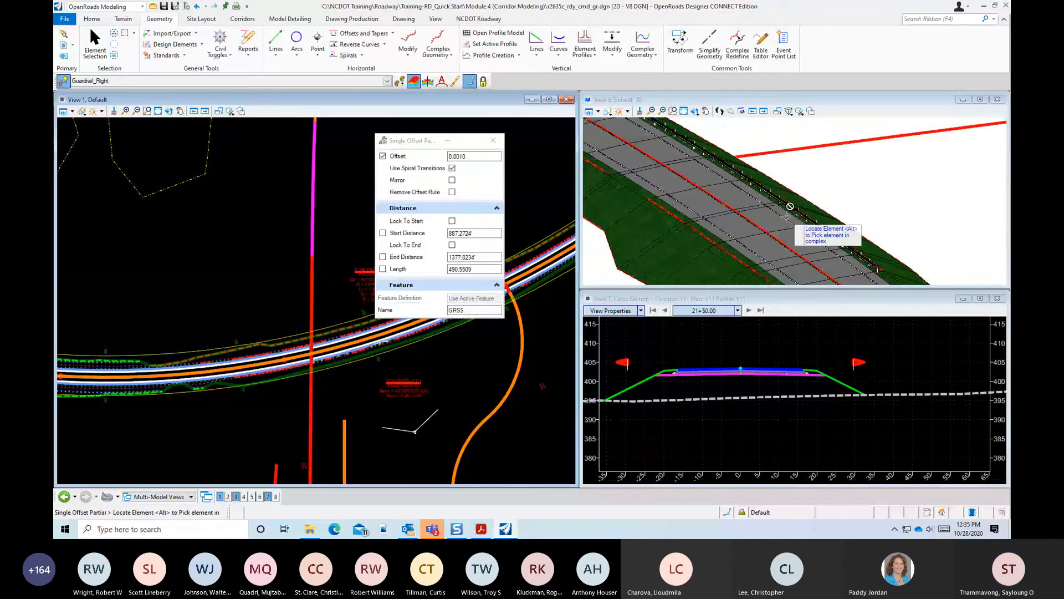
scroll(694, 149, "up", 3)
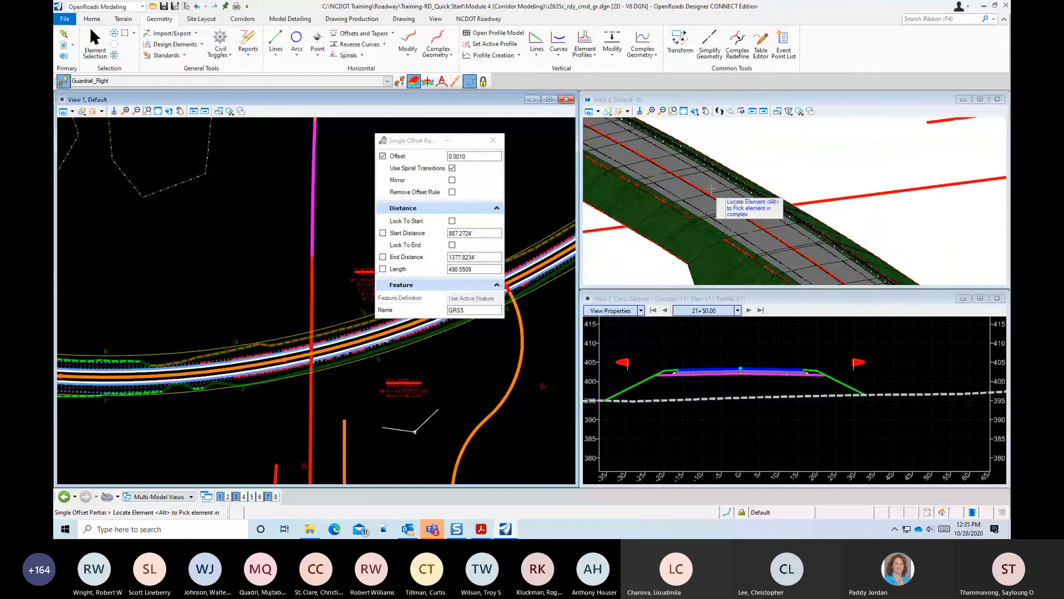
scroll(694, 149, "up", 3)
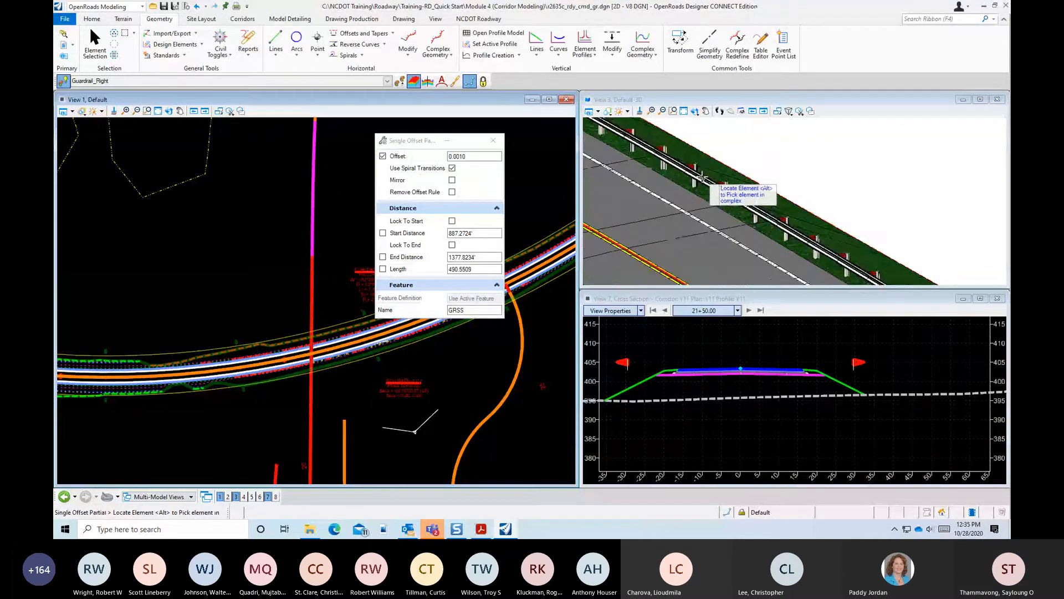
scroll(701, 177, "down", 4)
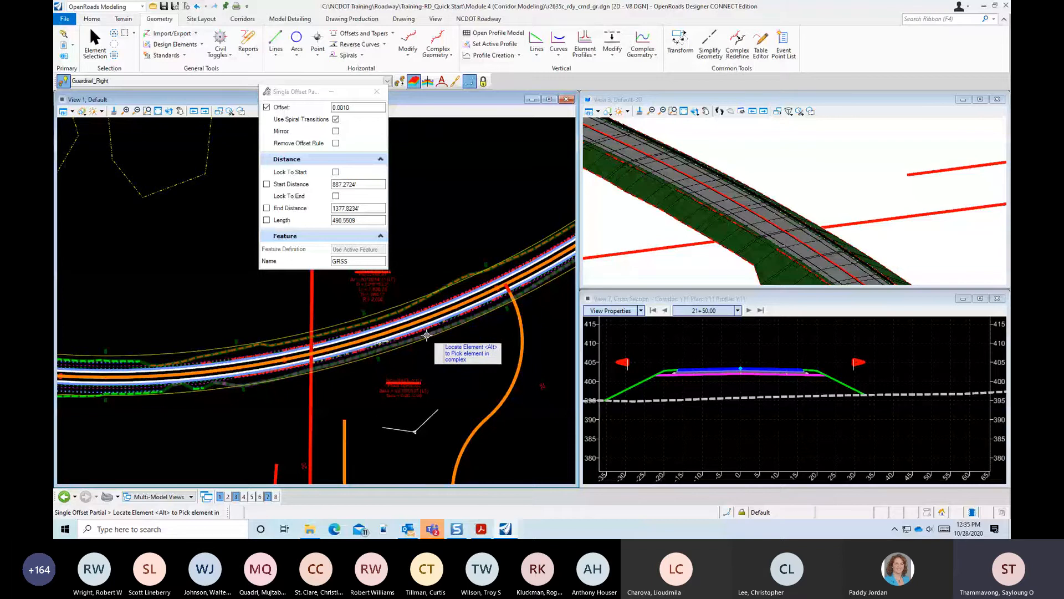
Examine the far end of the new guardrail in plan and leave the Single Offset Partial command
scroll(416, 326, "up", 5)
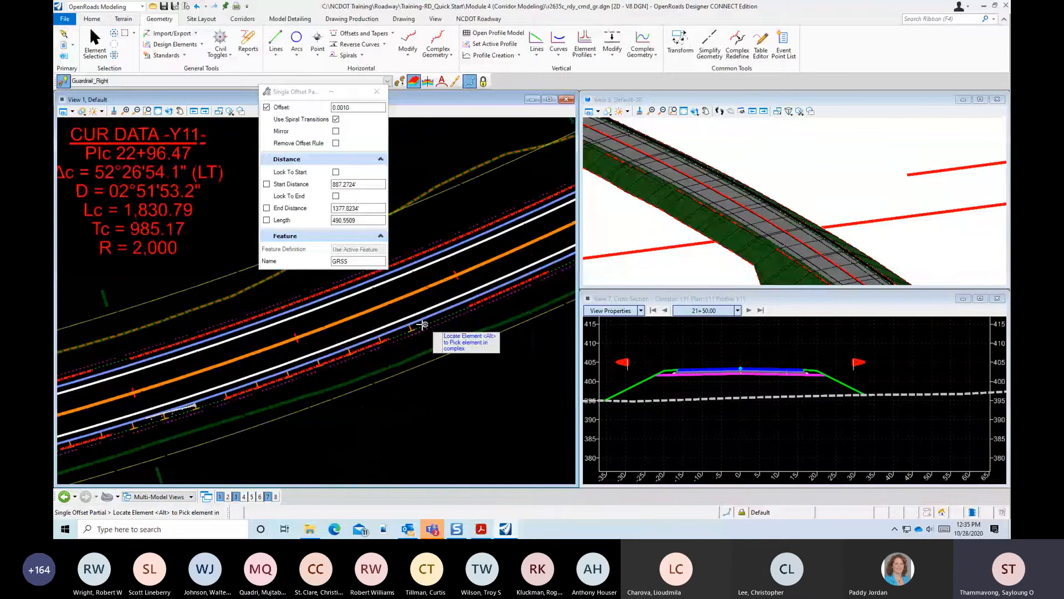
scroll(394, 199, "up", 2)
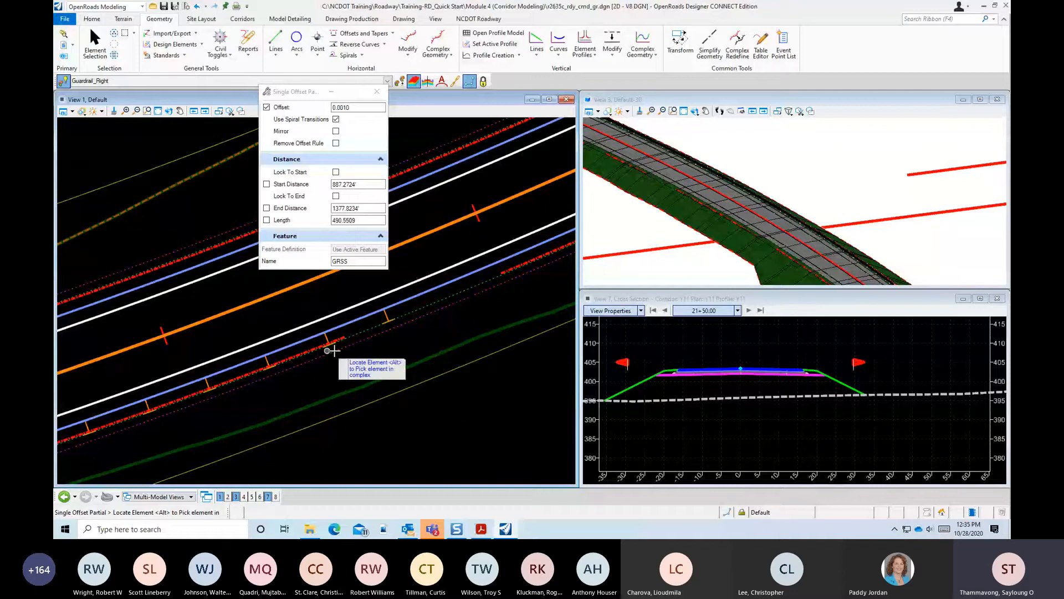
left_click(383, 97)
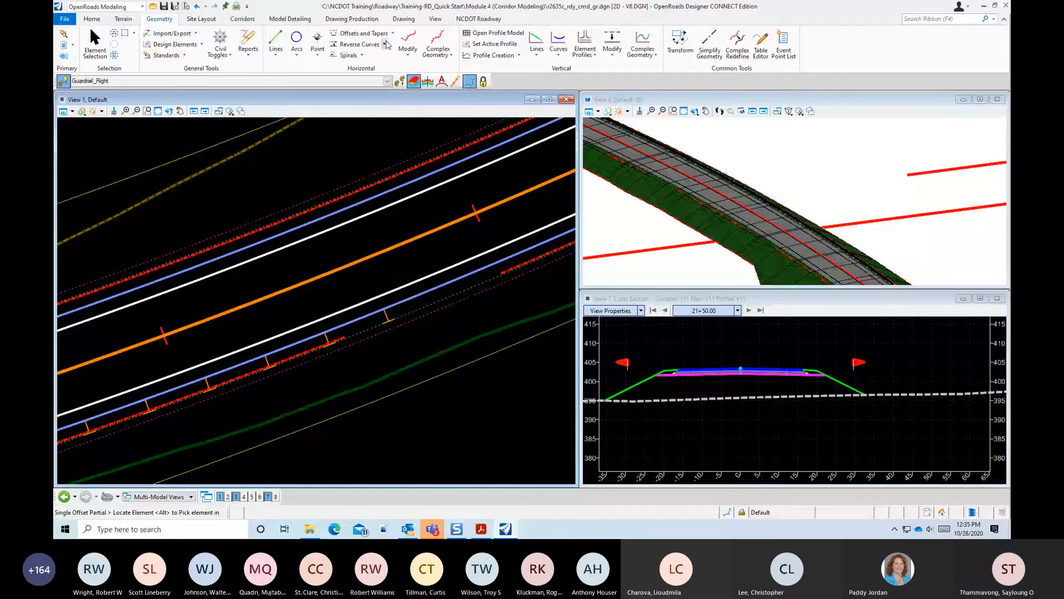
left_click(394, 34)
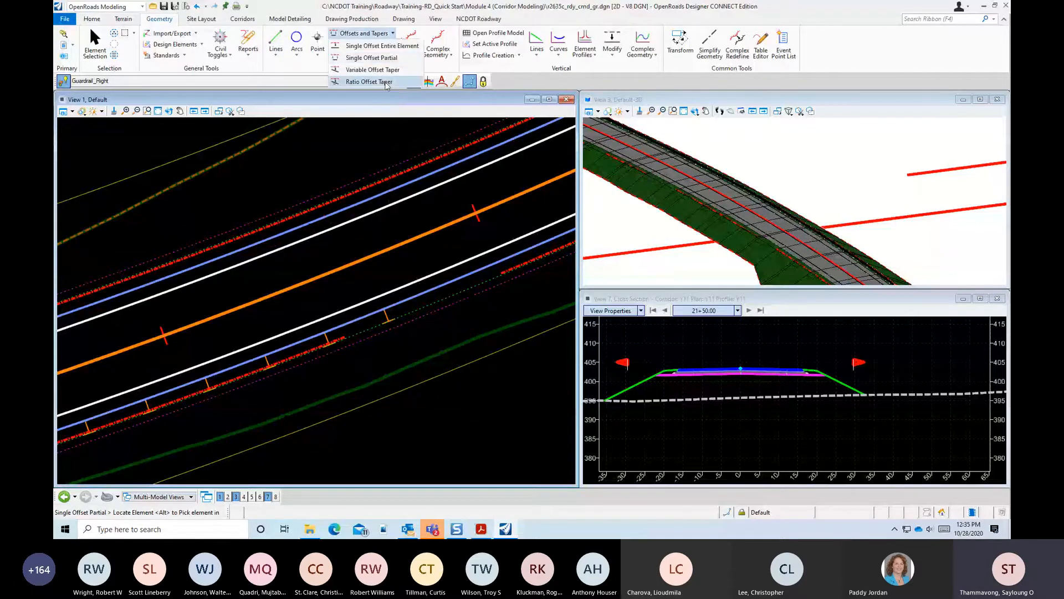
left_click(386, 84)
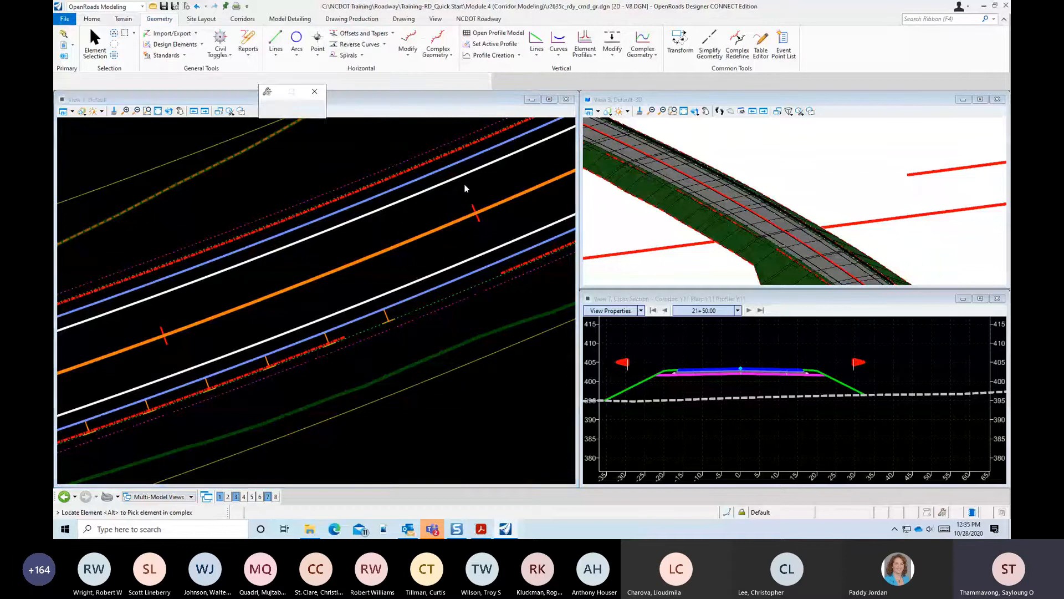
key("Escape")
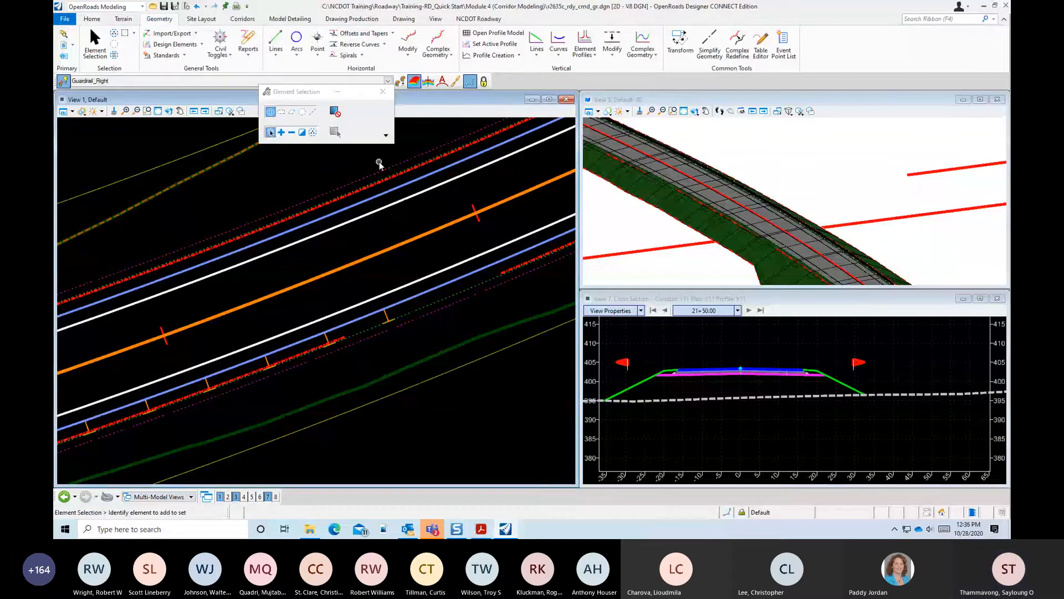
Start the Ratio Offset Taper command and make TL2 Trail RT the active feature definition for the guardrail's end unit
left_click(392, 34)
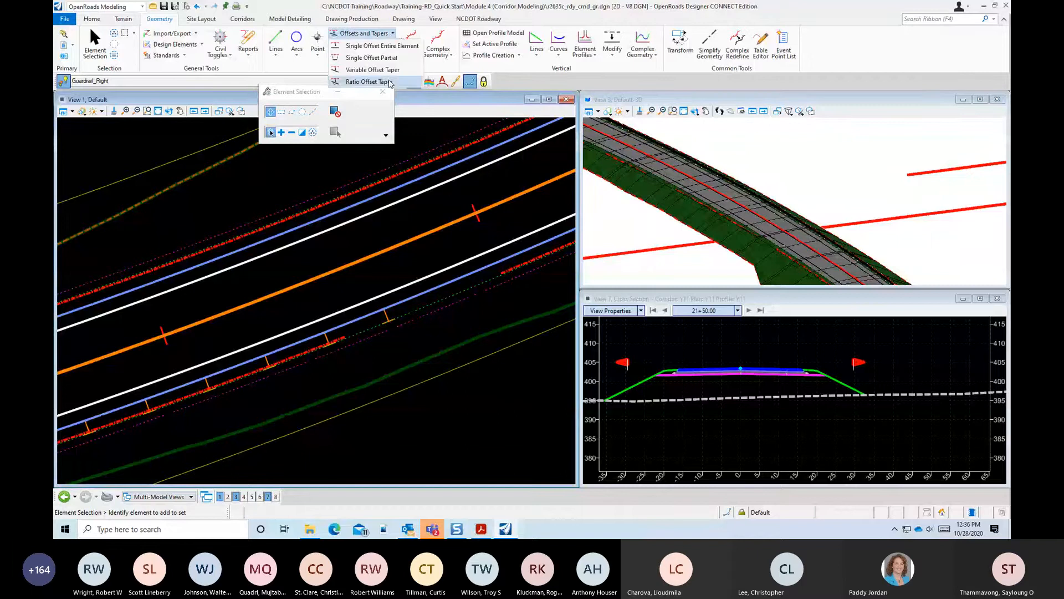
left_click(388, 83)
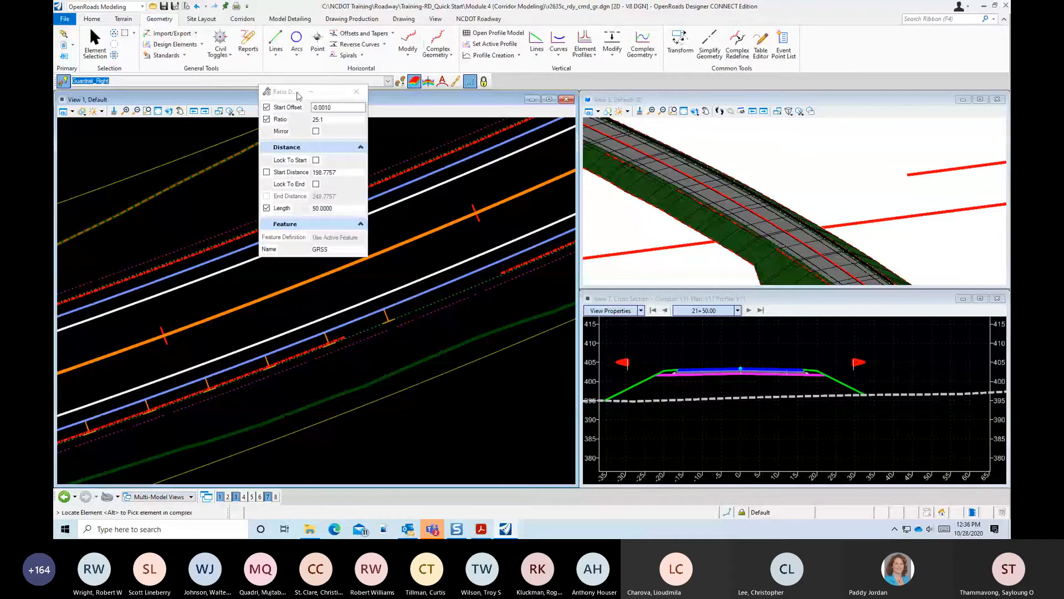
left_click_drag(299, 95, 404, 148)
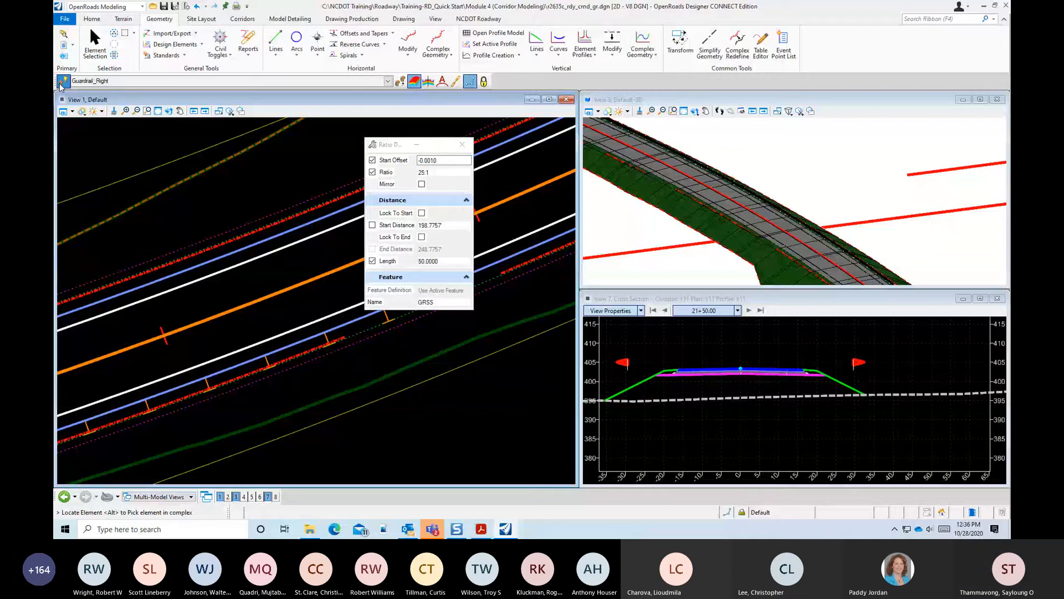
left_click(202, 81)
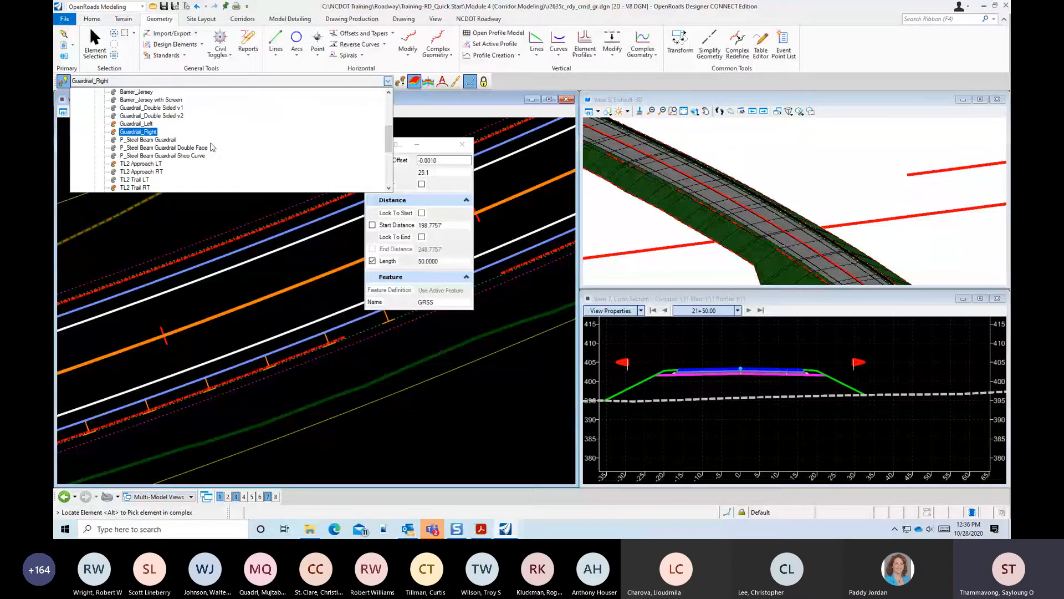
scroll(172, 123, "down", 2)
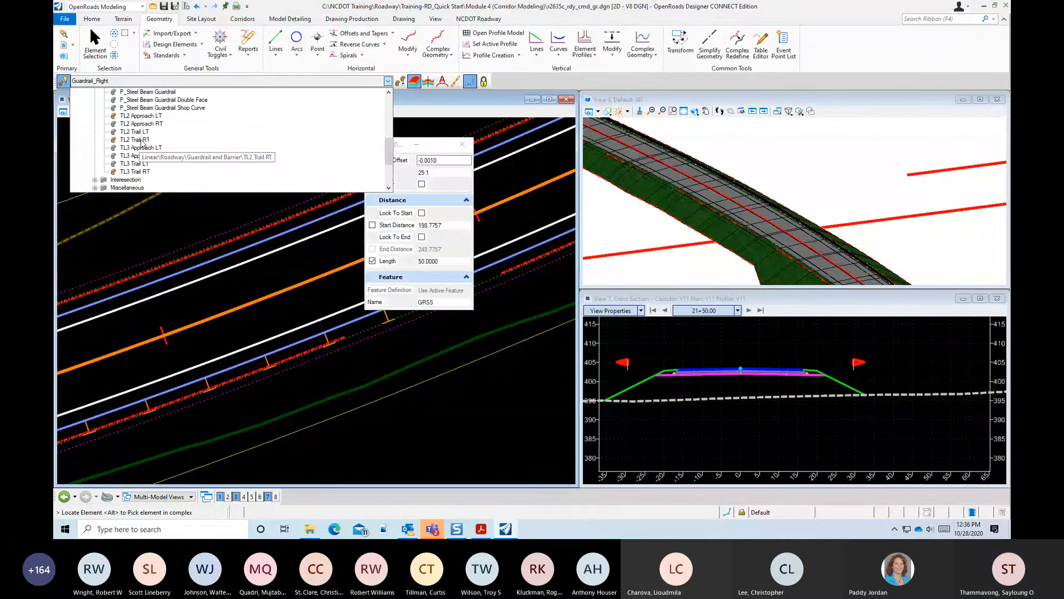
left_click(142, 140)
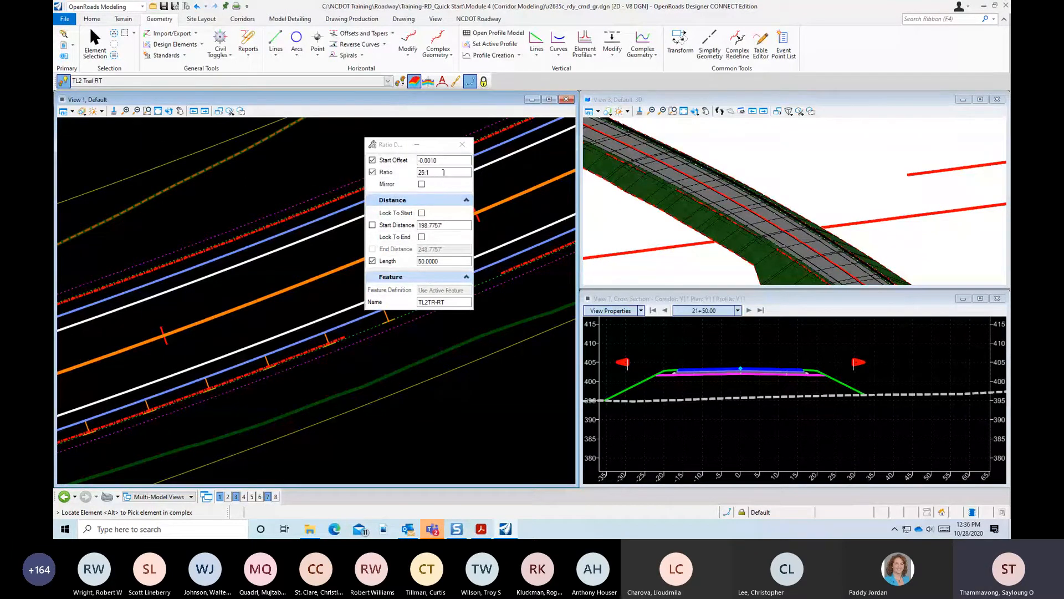
Set the ratio taper's length to 25 ft for the TL2 trailing end unit
left_click(449, 261)
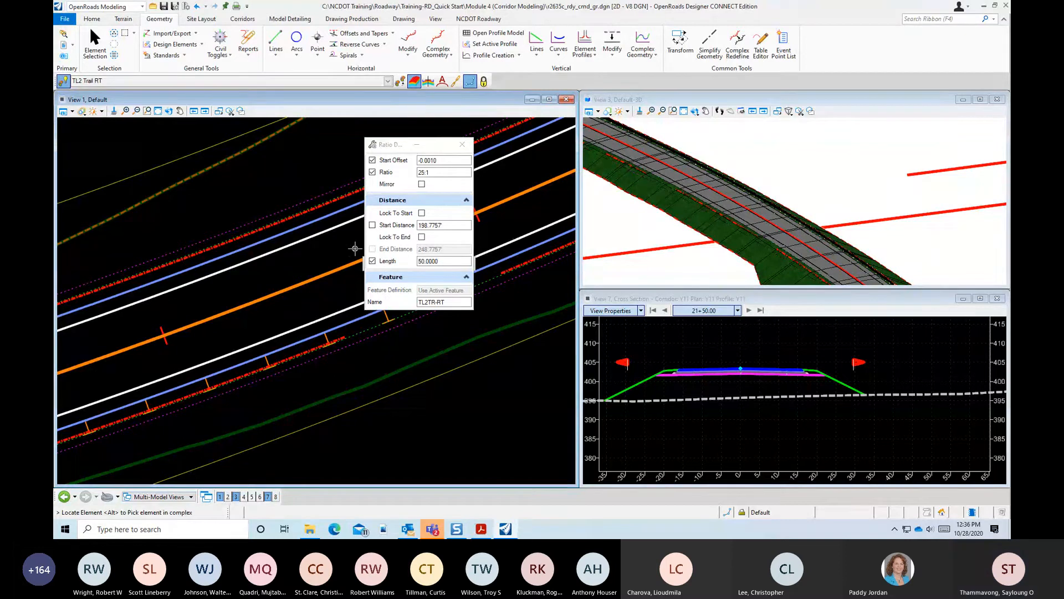
left_click(447, 261)
double_click(447, 261)
type("25")
key("Return")
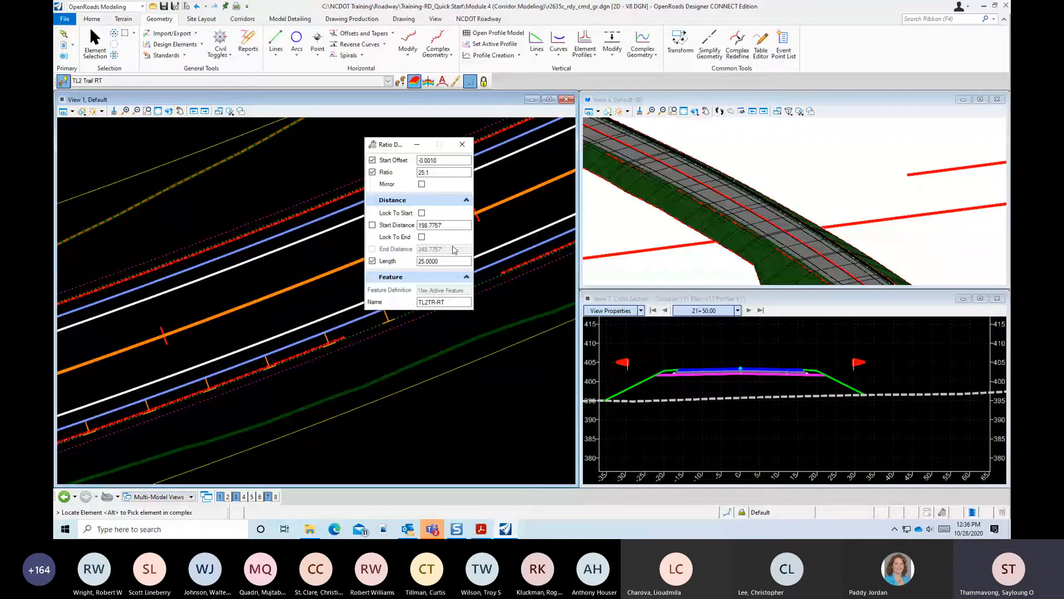
Place the 25:1 end unit taper along the edge line, starting at the guardrail's end at about distance 1377.82, without mirroring
left_click_drag(403, 144, 399, 121)
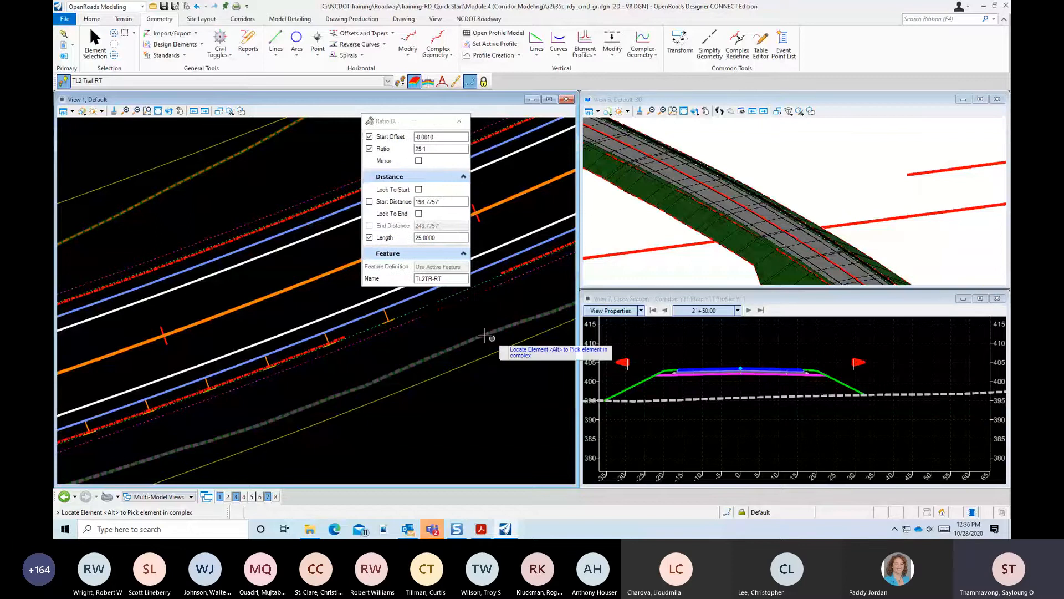
left_click(485, 336)
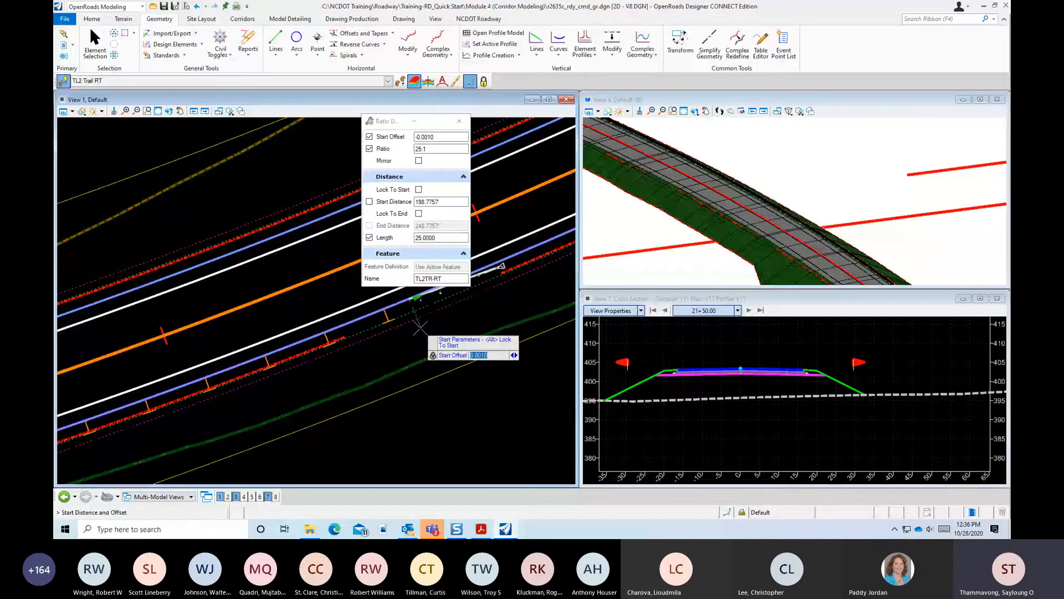
scroll(418, 327, "down", 2)
scroll(417, 314, "up", 4)
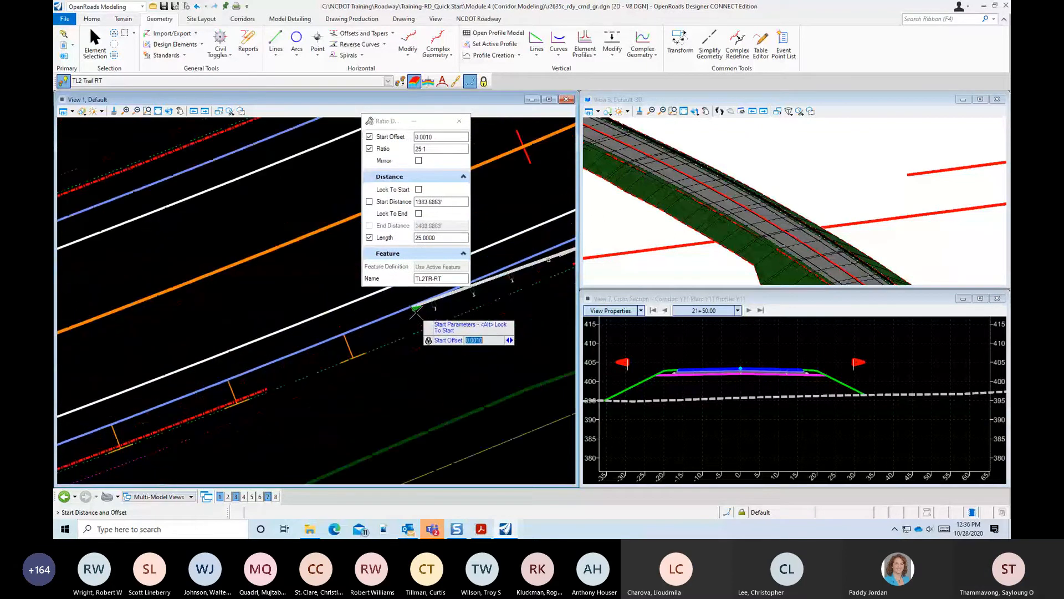
scroll(416, 312, "up", 1)
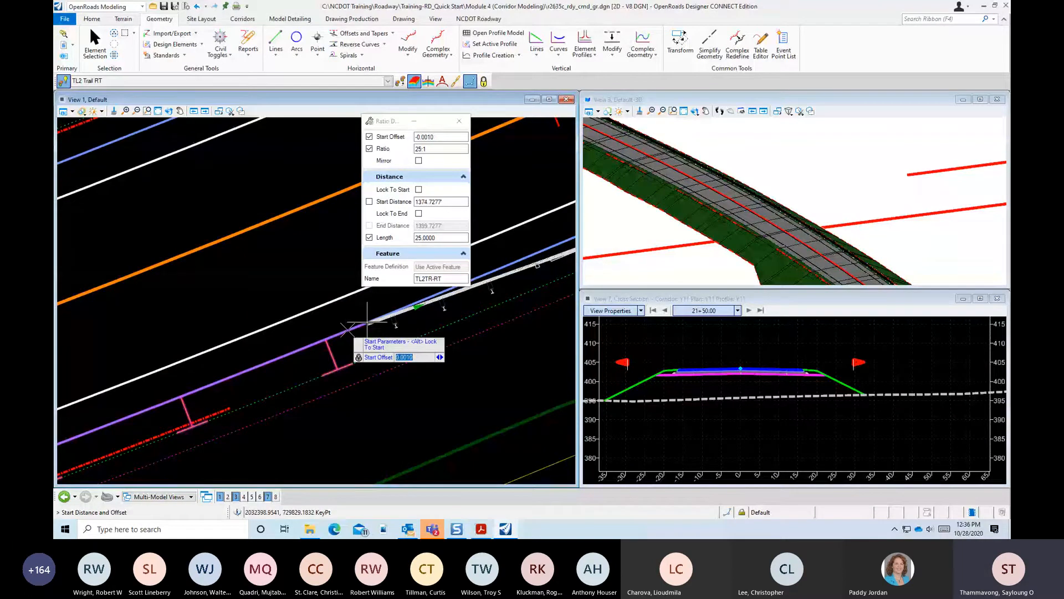
left_click(347, 329)
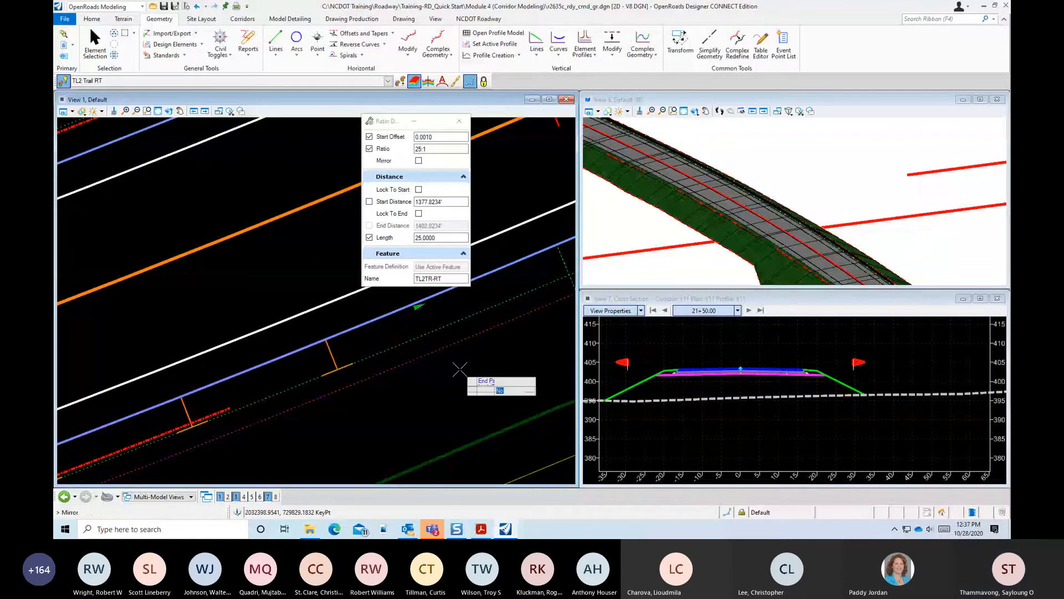
left_click(459, 369)
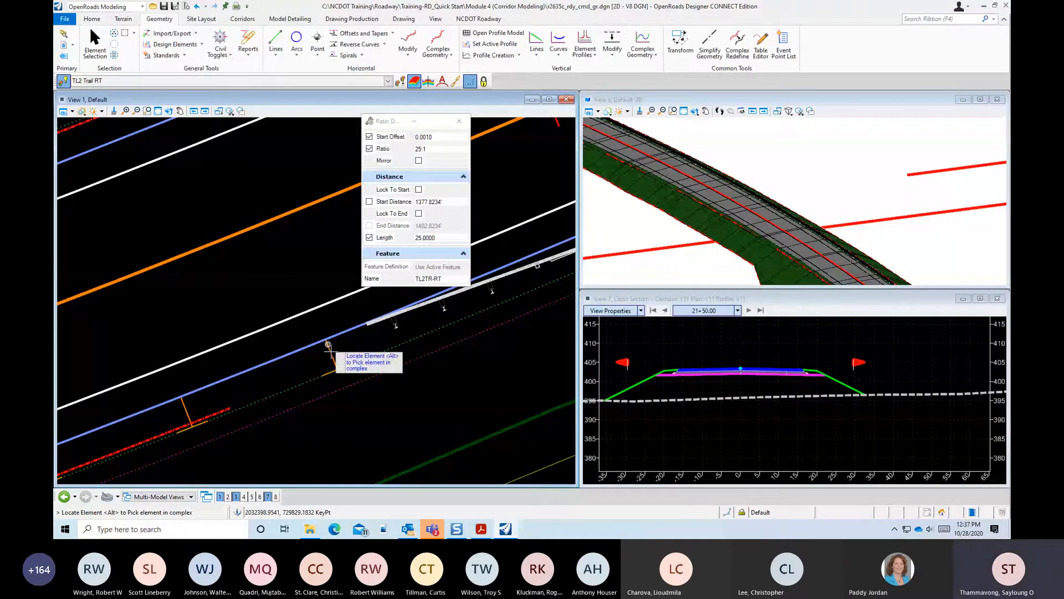
Examine the placed TL2 end unit in plan and bring it up close in the 3D view
scroll(331, 351, "down", 2)
scroll(745, 225, "down", 3)
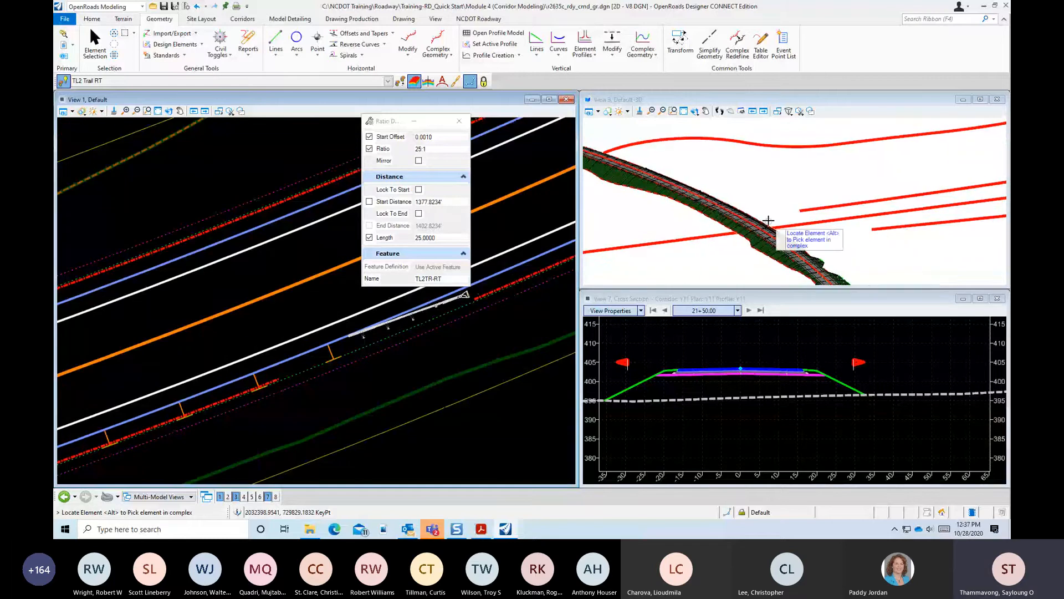
scroll(641, 176, "up", 3)
scroll(639, 175, "down", 3)
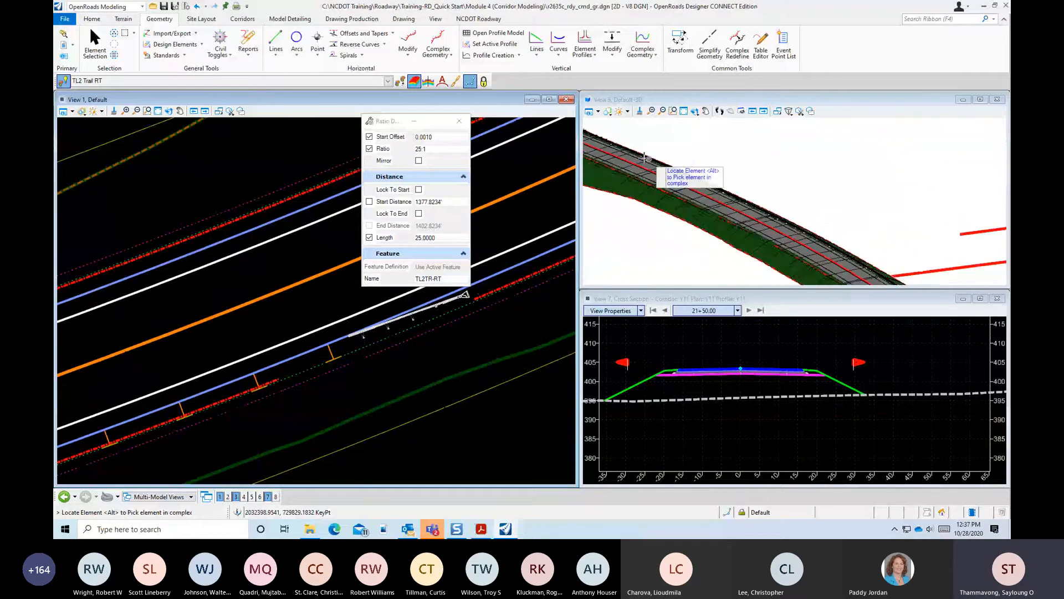
scroll(654, 188, "up", 2)
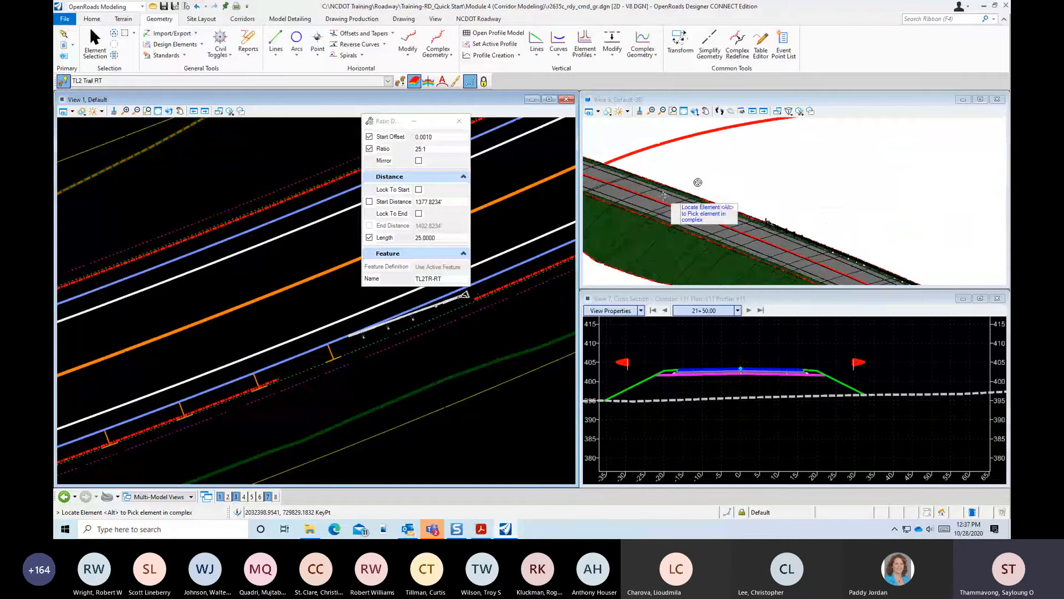
scroll(887, 259, "up", 3)
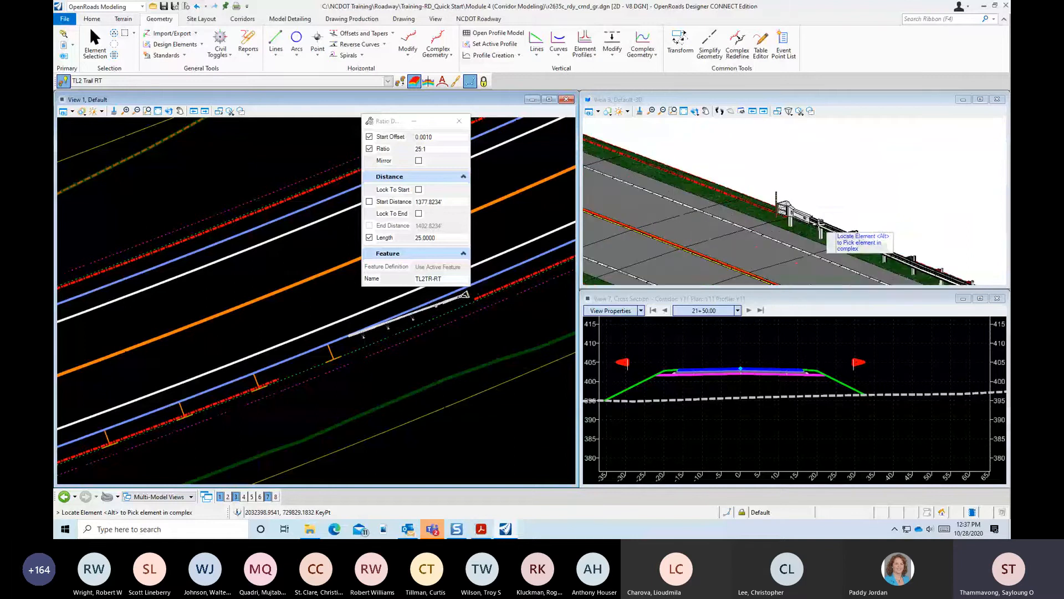
scroll(887, 259, "up", 2)
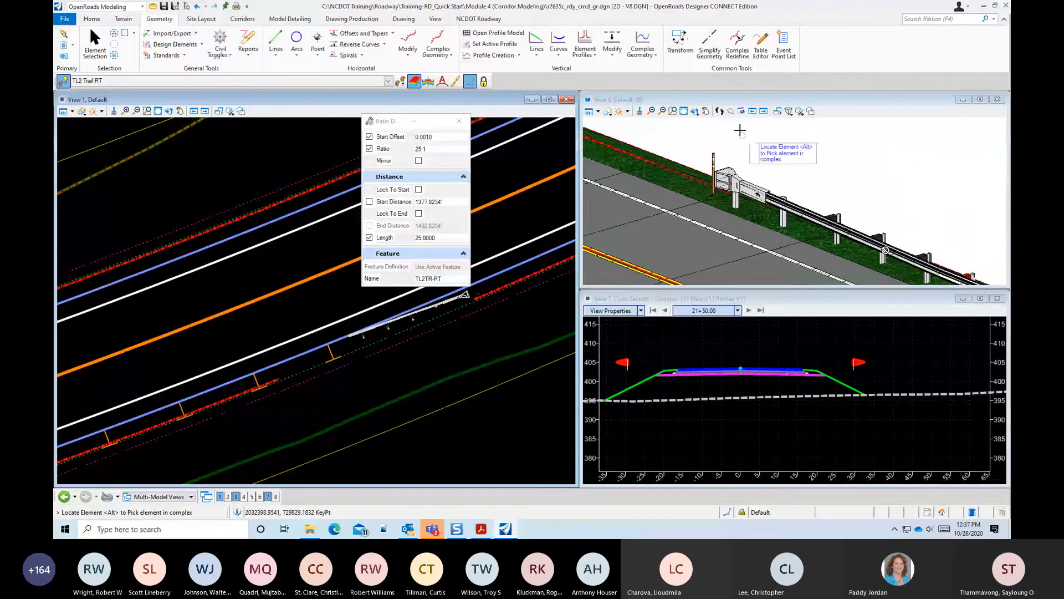
Rotate the 3D view to face the end unit's striped head and examine it at close range
left_click(694, 112)
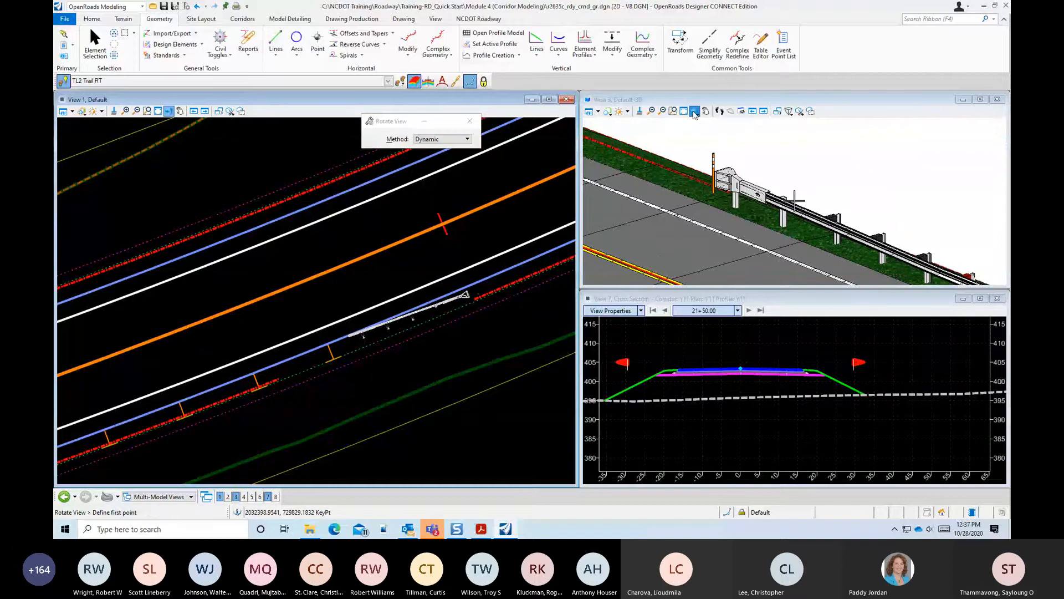
left_click_drag(743, 178, 924, 174)
left_click(924, 174)
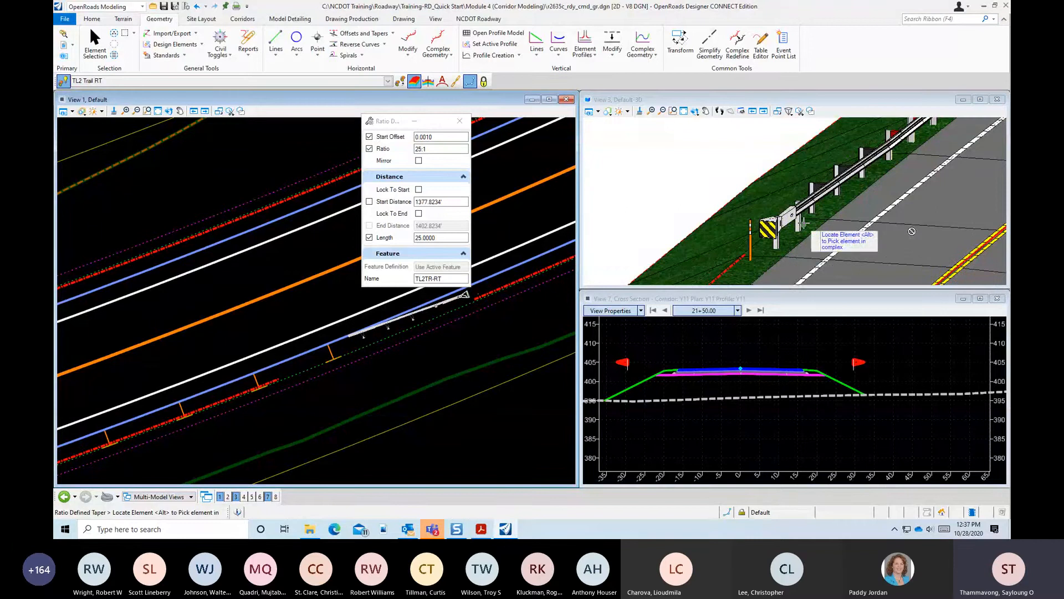
scroll(804, 222, "up", 3)
scroll(803, 222, "down", 3)
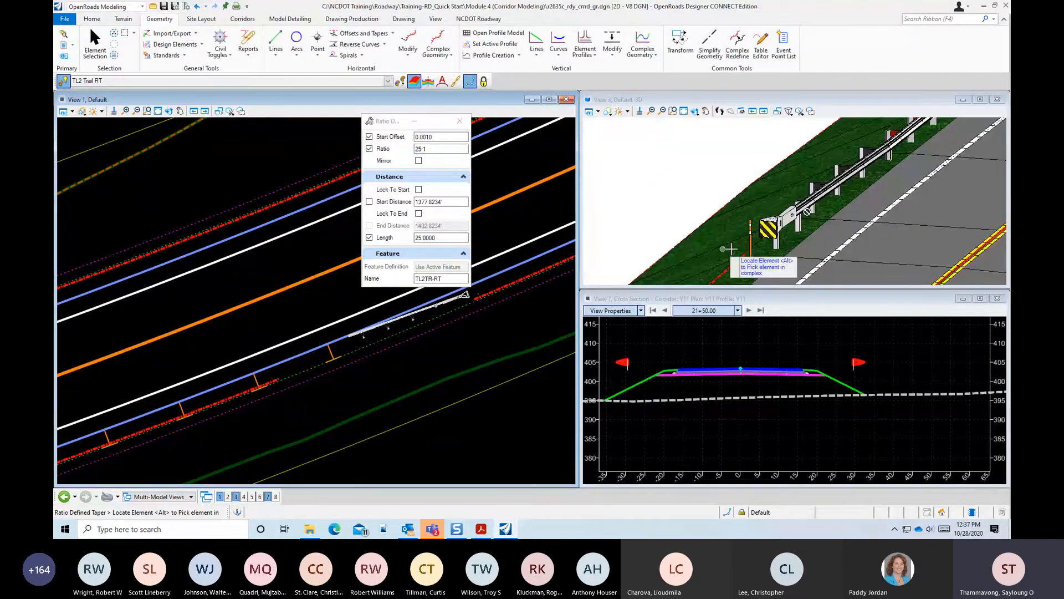
scroll(747, 250, "up", 2)
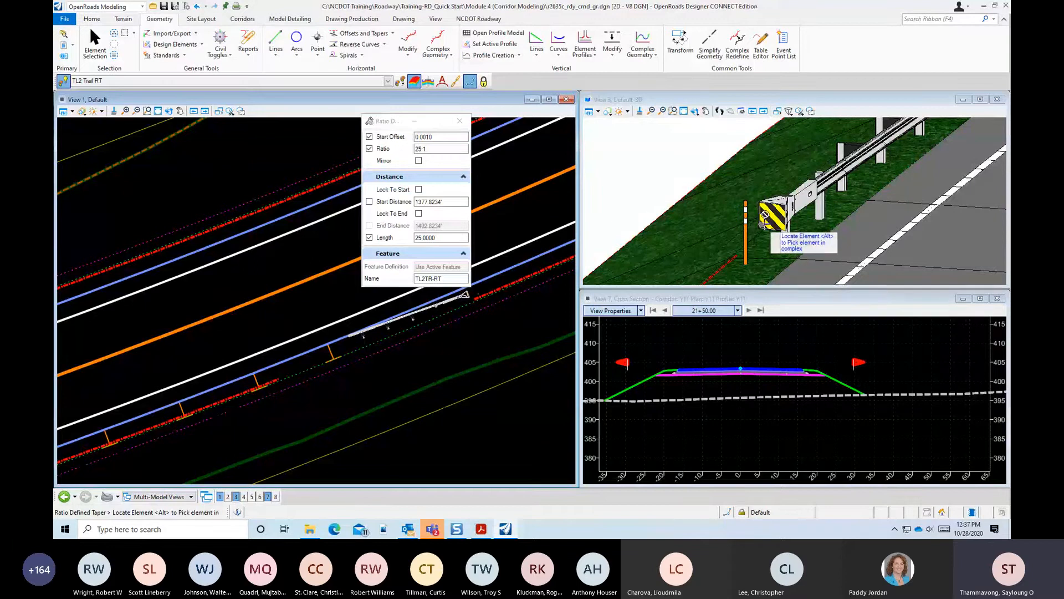
scroll(830, 248, "up", 2)
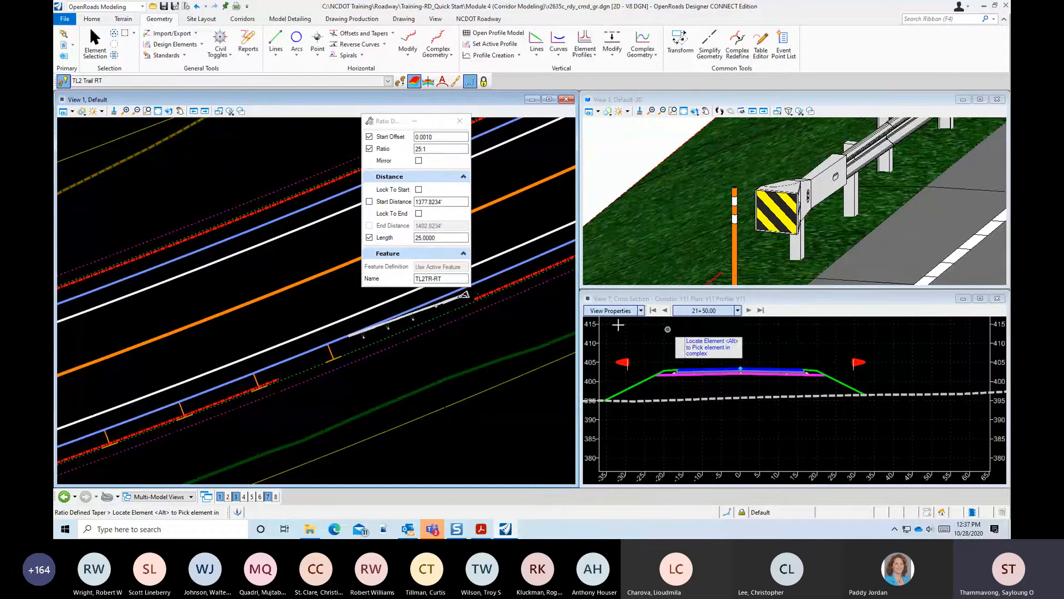
Examine in plan where the end unit joins the guardrail and how it lies along the roadway edge
scroll(353, 346, "up", 2)
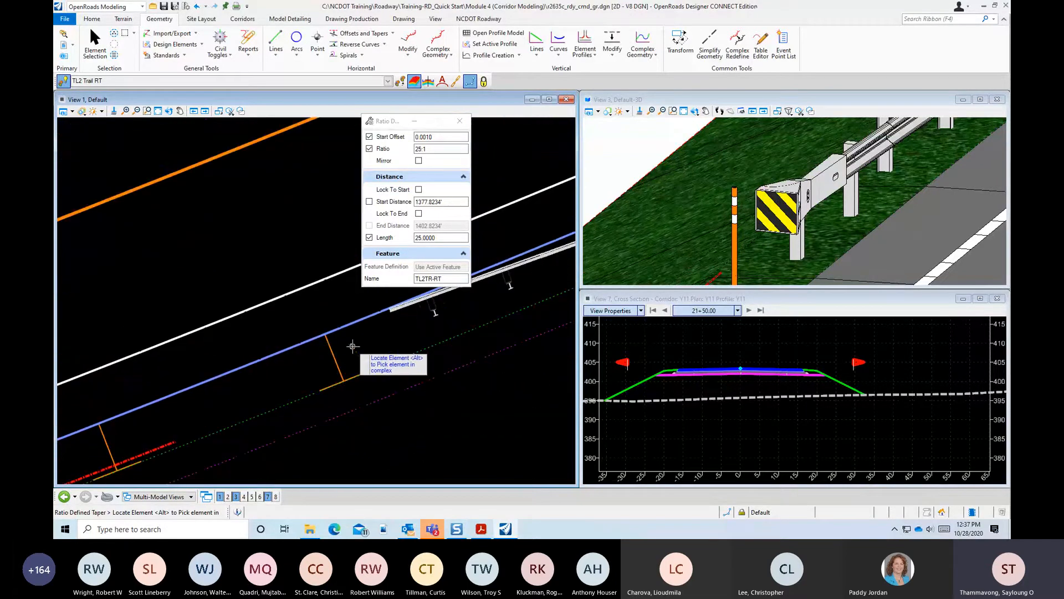
scroll(372, 345, "down", 1)
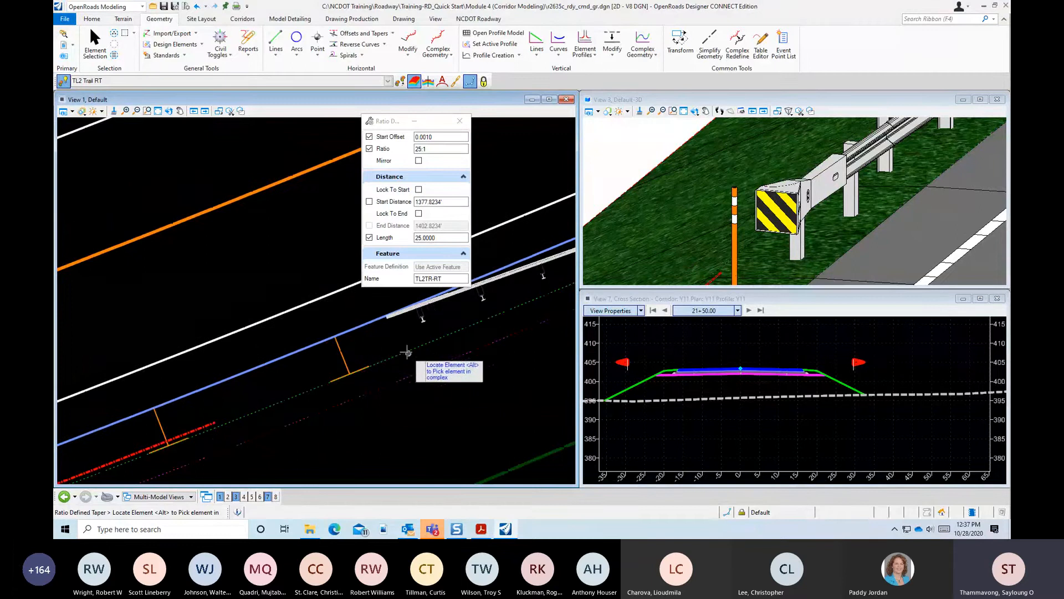
mouse_move(415, 346)
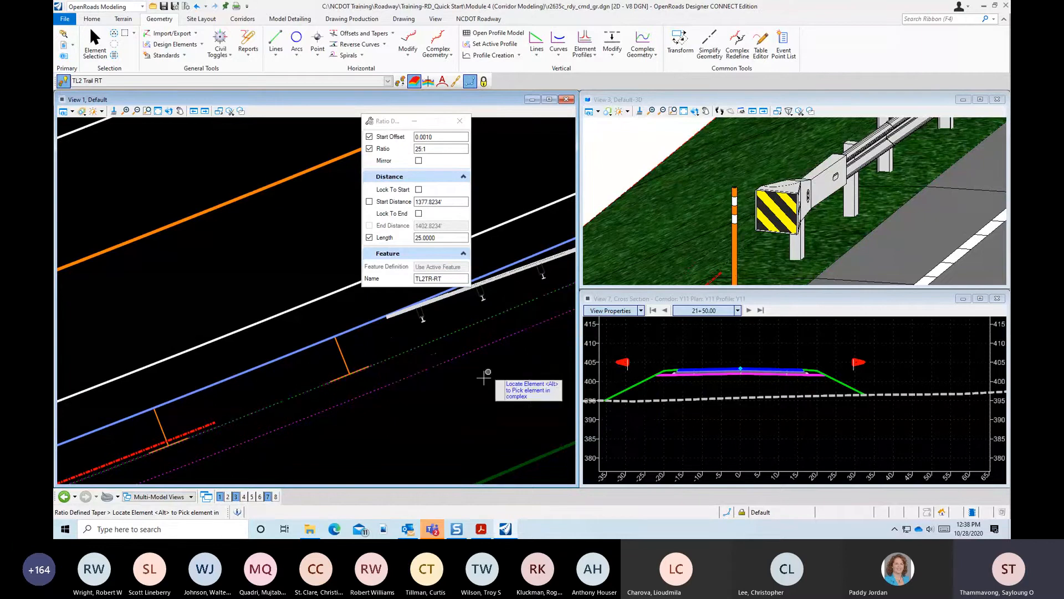
scroll(386, 344, "down", 3)
scroll(387, 344, "down", 3)
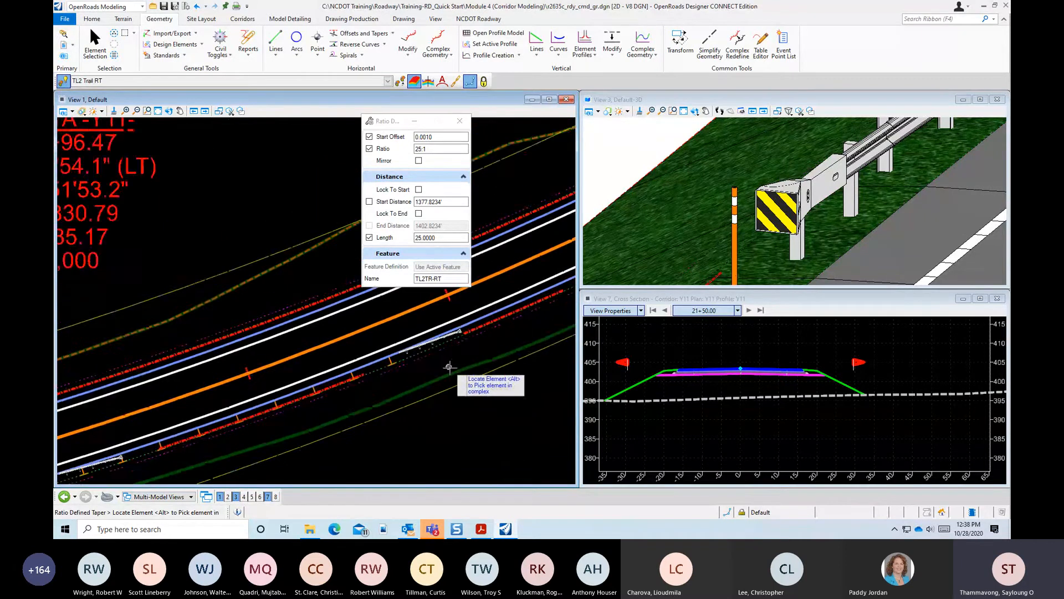
scroll(465, 347, "up", 4)
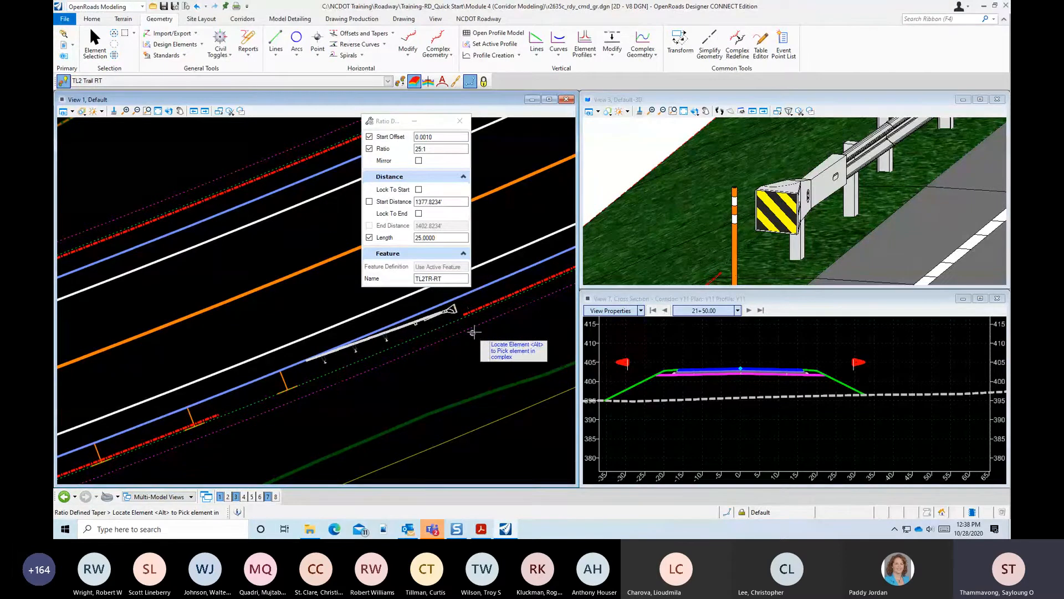
scroll(292, 372, "up", 2)
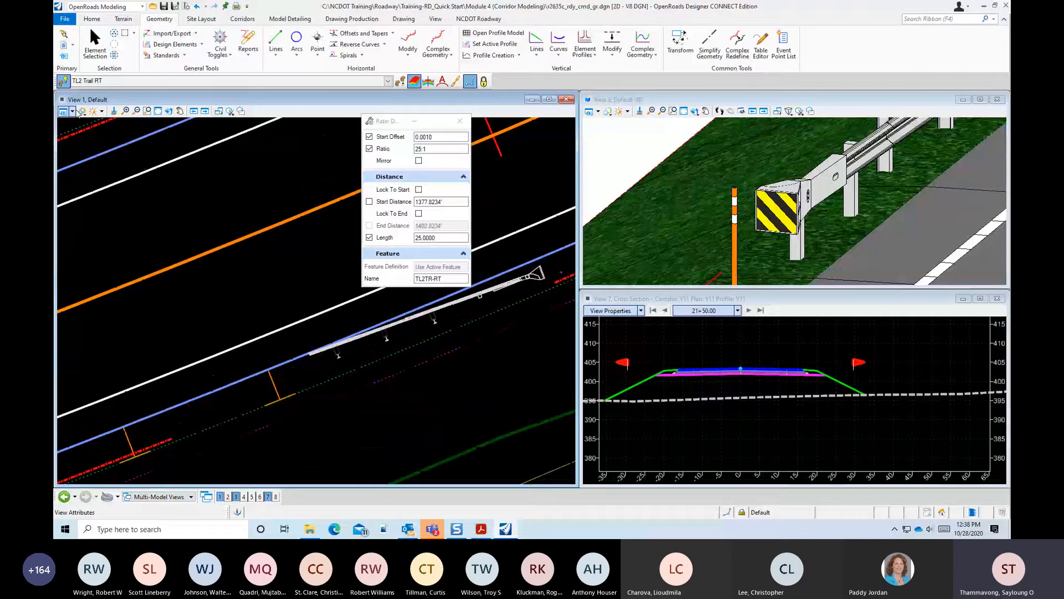
Turn the plan view's line weight display off and back on
left_click(78, 111)
left_click(181, 225)
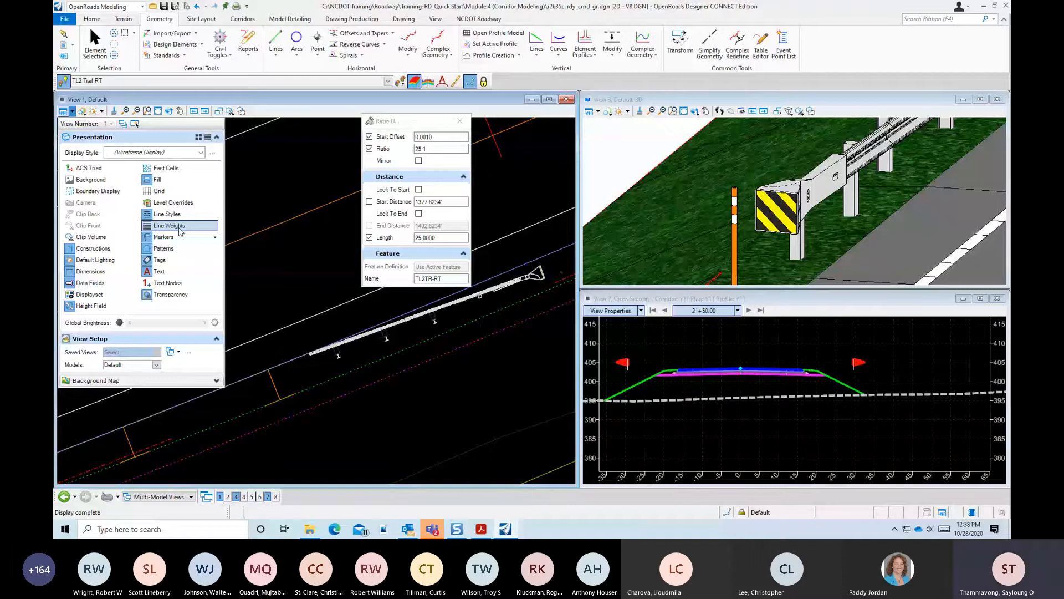
left_click(179, 228)
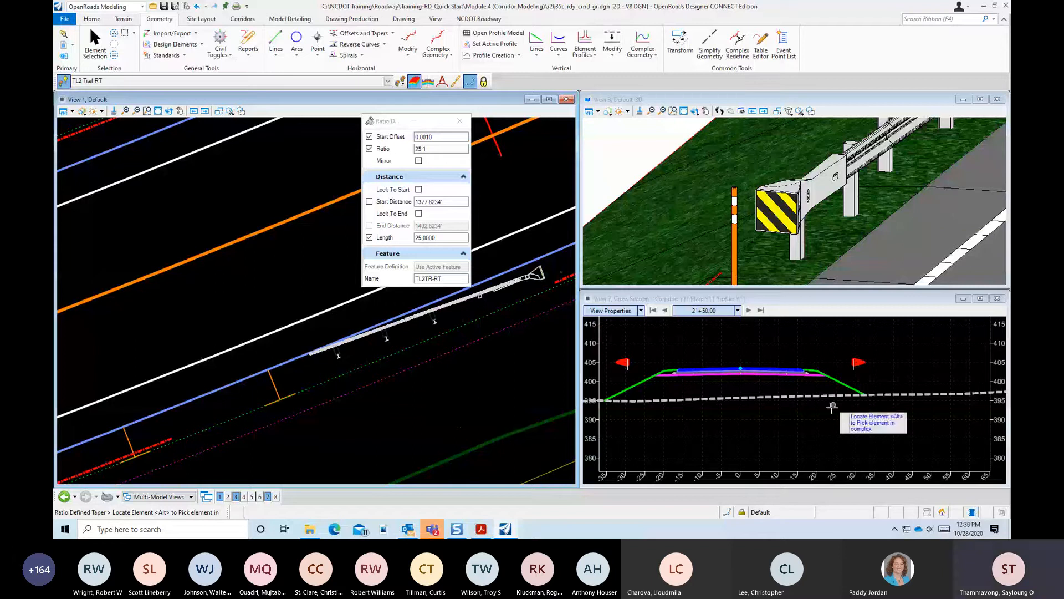
Examine the end unit and its posts in 3D, and switch to the Corridor Modeling presentation in Adobe Acrobat Reader
scroll(789, 232, "down", 2)
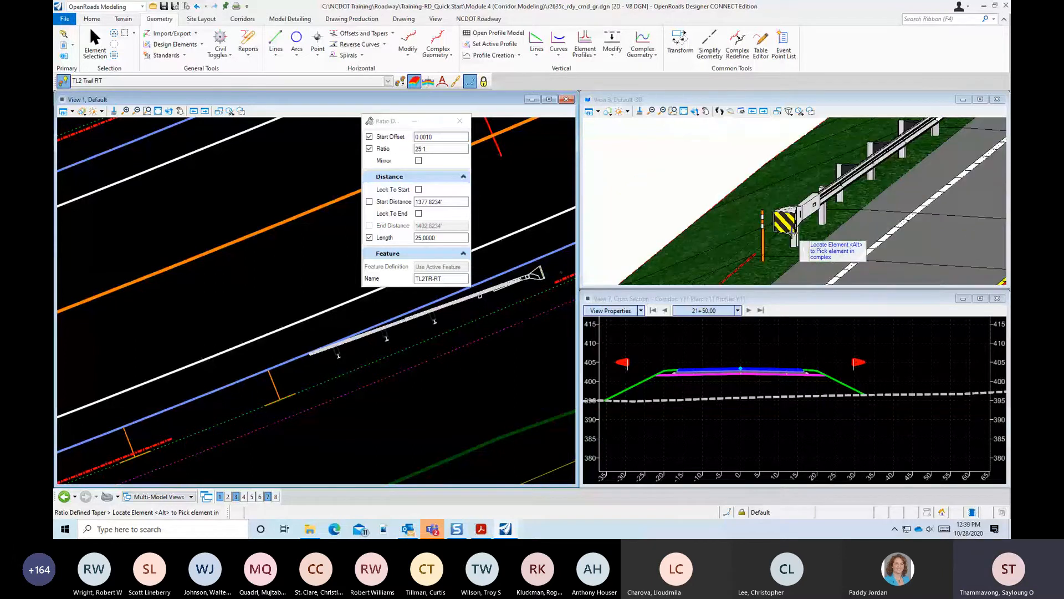
scroll(793, 234, "up", 2)
scroll(843, 199, "up", 2)
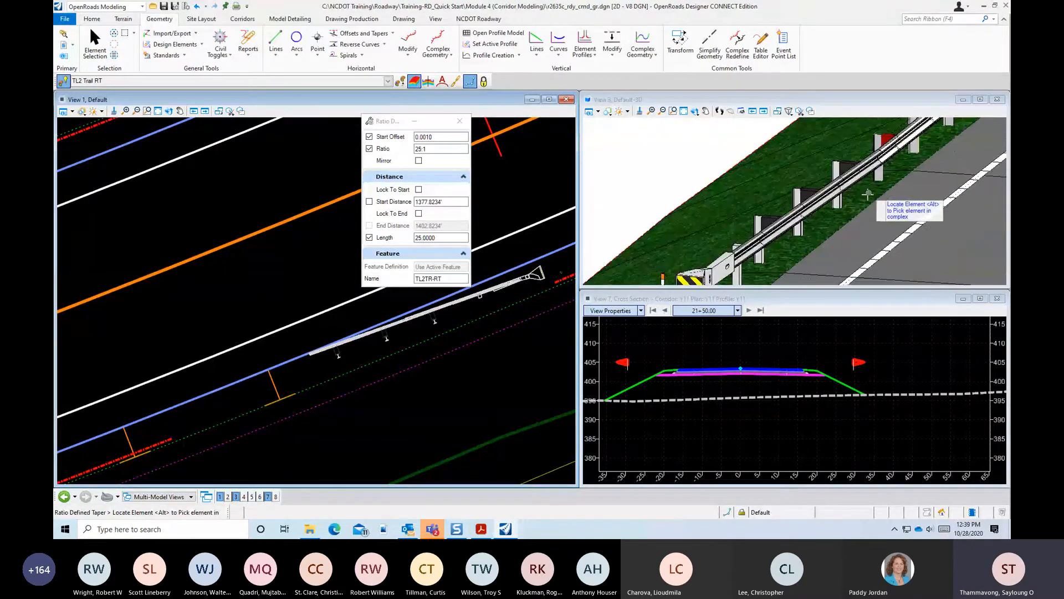
scroll(842, 199, "down", 3)
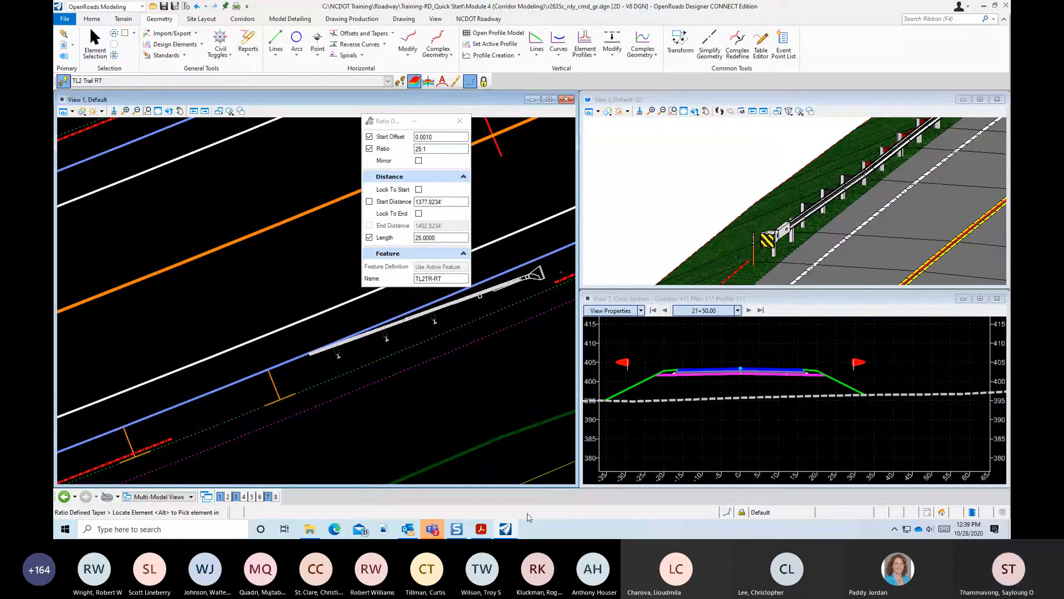
left_click(487, 529)
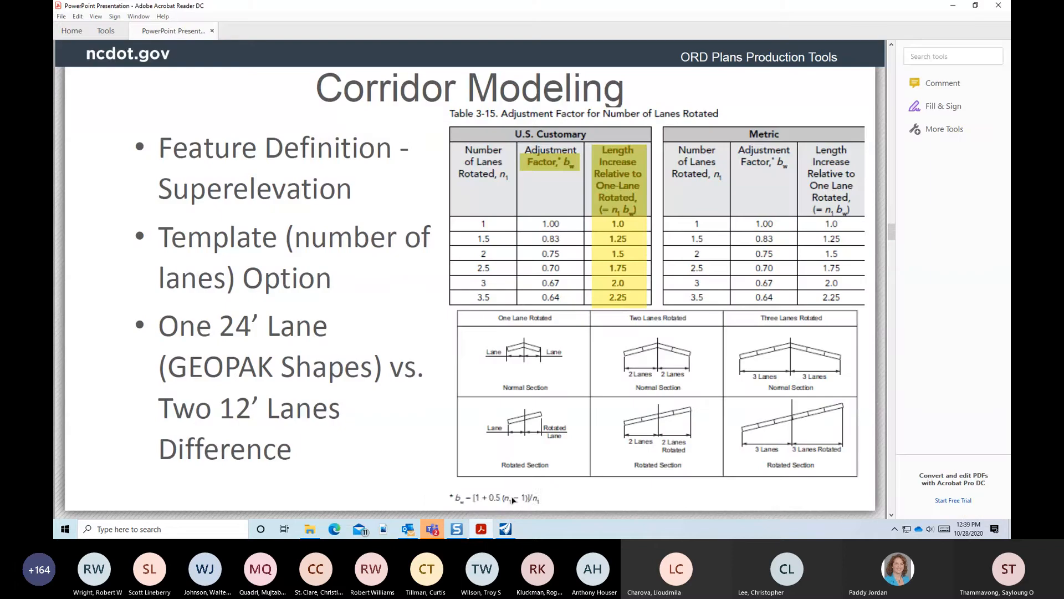
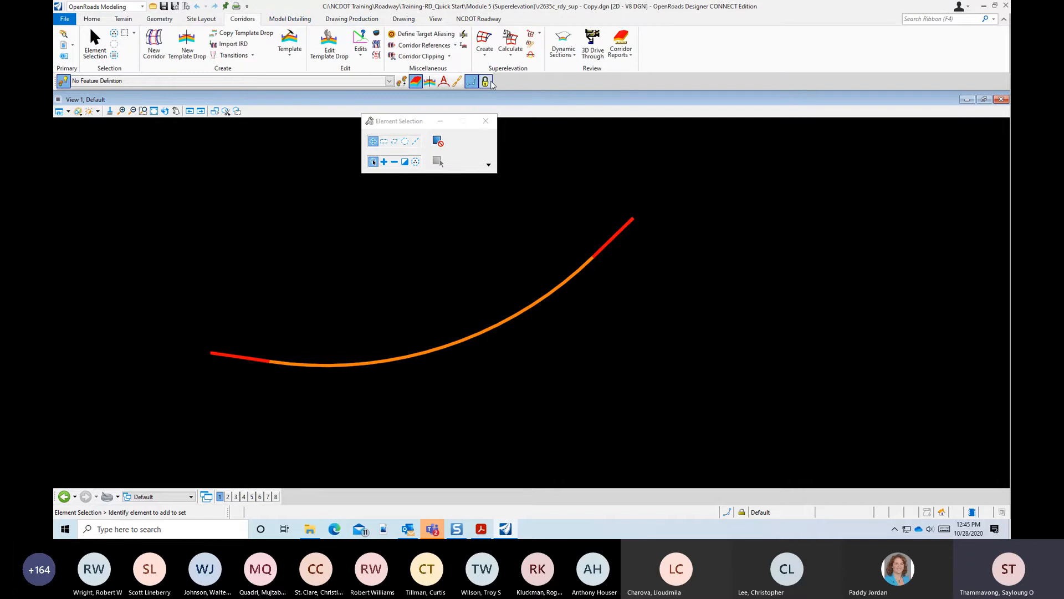
Create superelevation section SE-Y11 along the alignment from station 10+00.00 to 34+33.17, with a 1000 minimum tangent length and Template lane creation
left_click(486, 47)
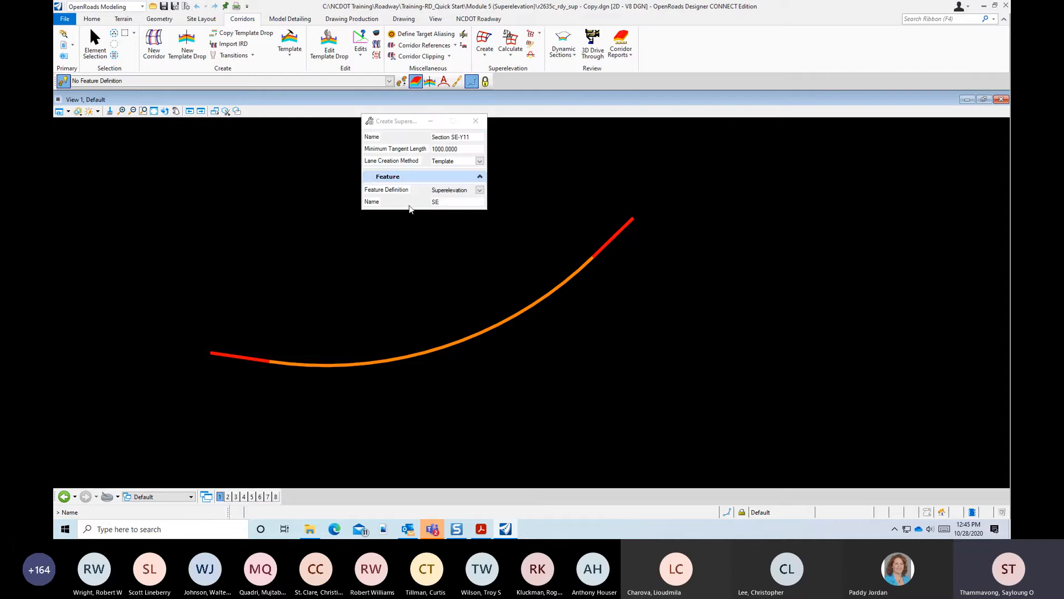
left_click(467, 200)
left_click(480, 161)
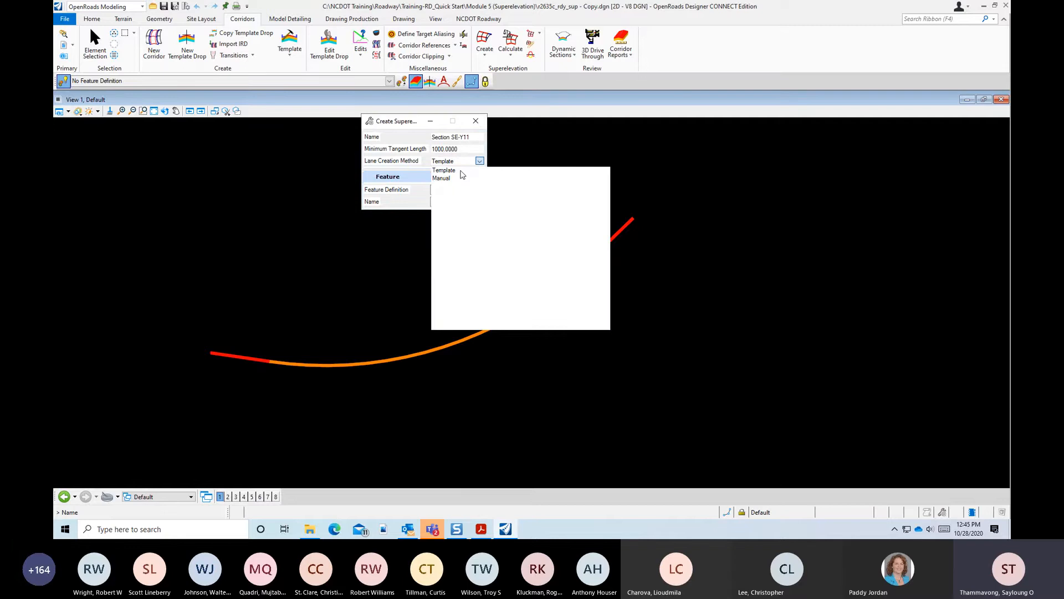
left_click(458, 170)
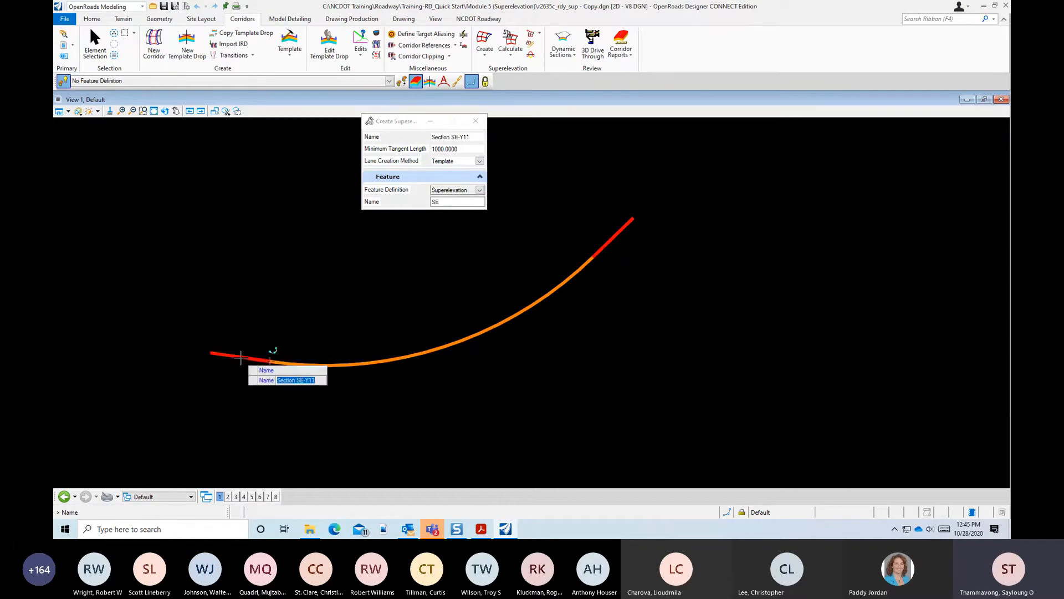
left_click(255, 330)
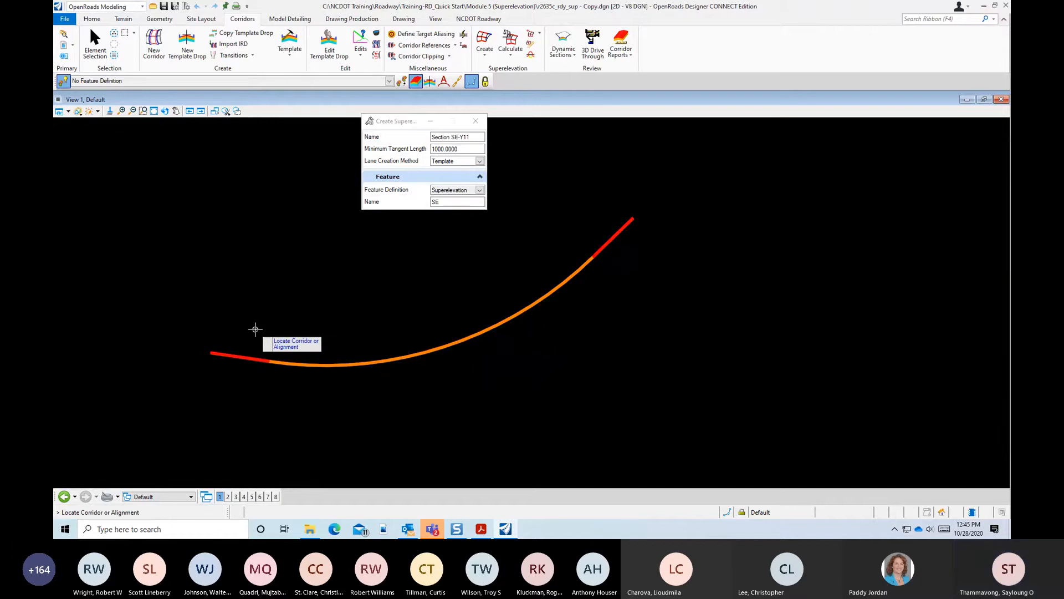
left_click(257, 358)
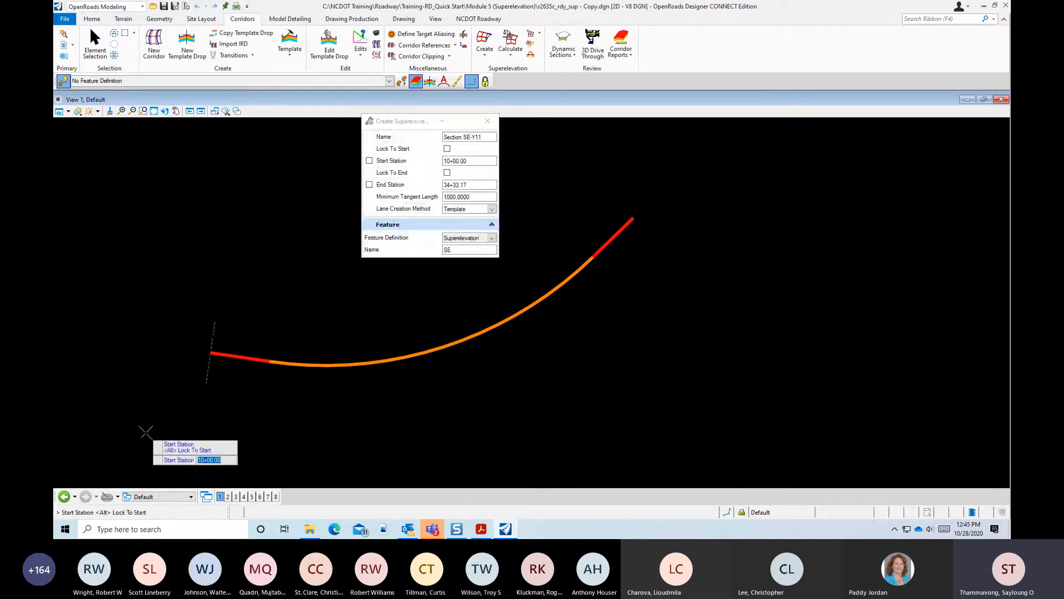
left_click(183, 438)
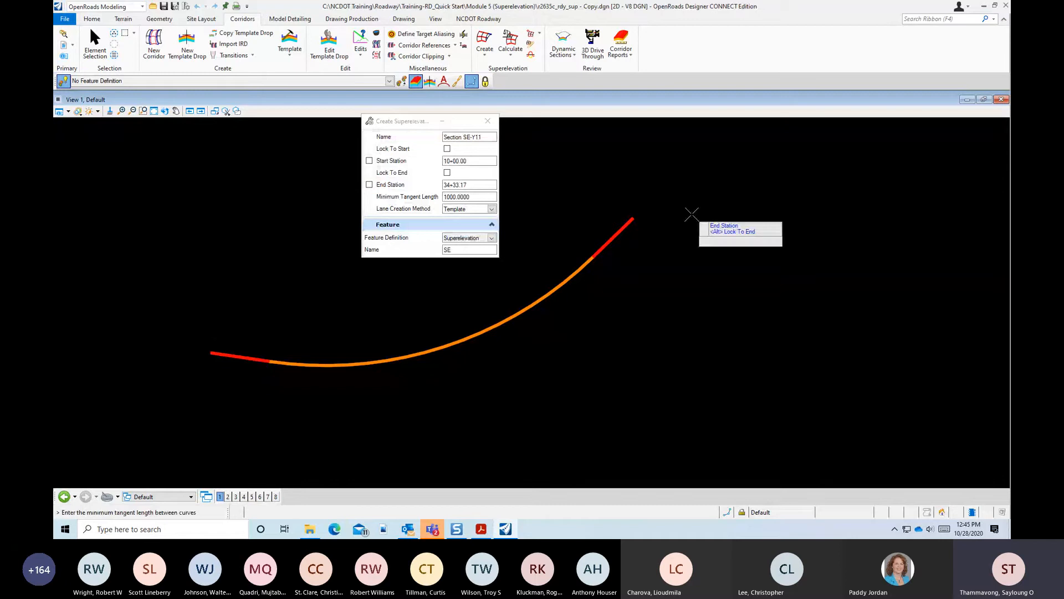
left_click(538, 323)
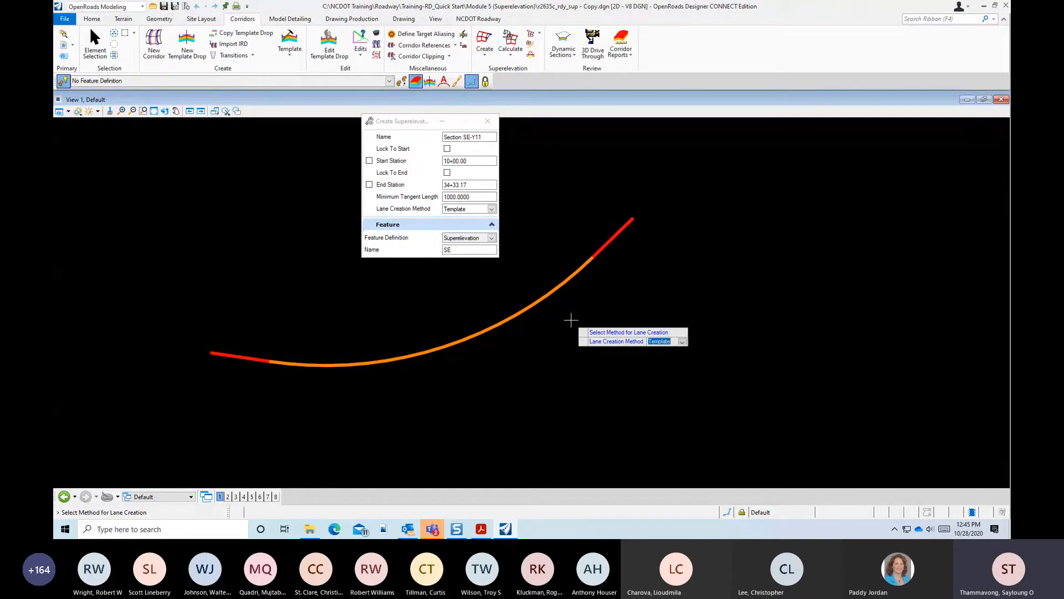
left_click(608, 281)
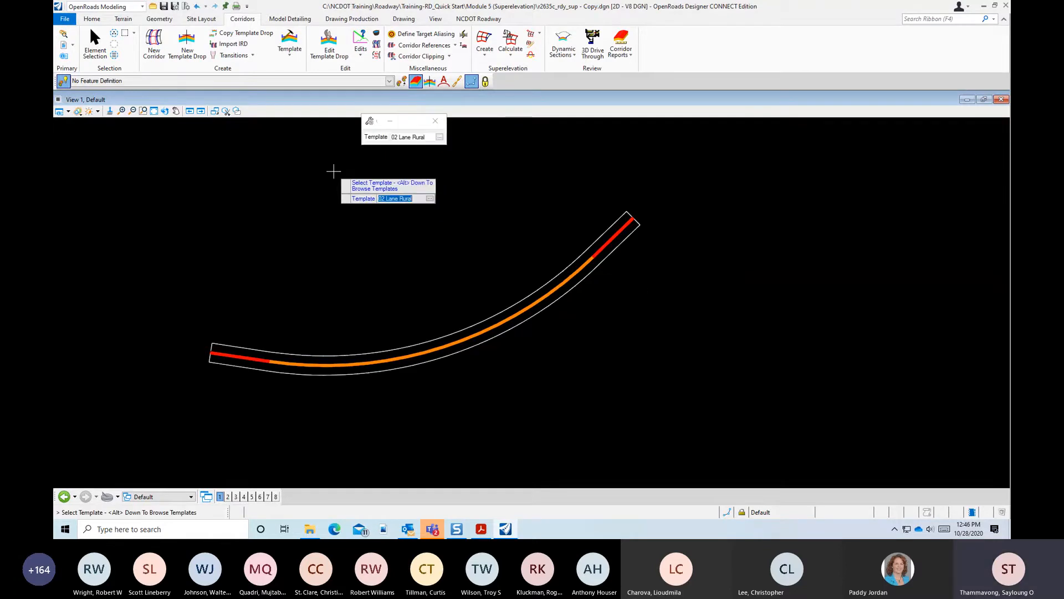
key("alt+Down")
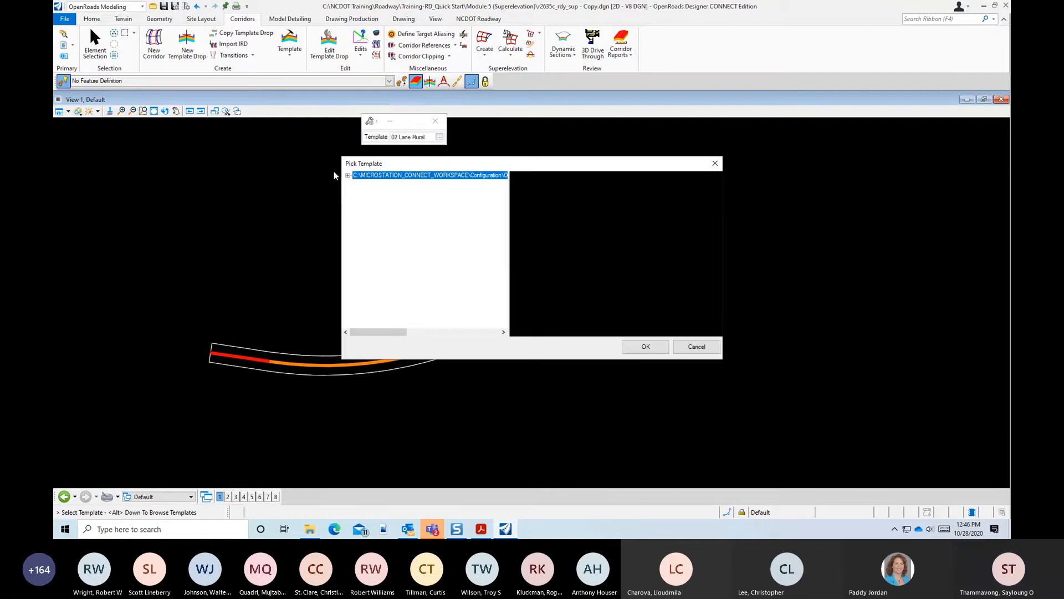
left_click_drag(396, 332, 488, 332)
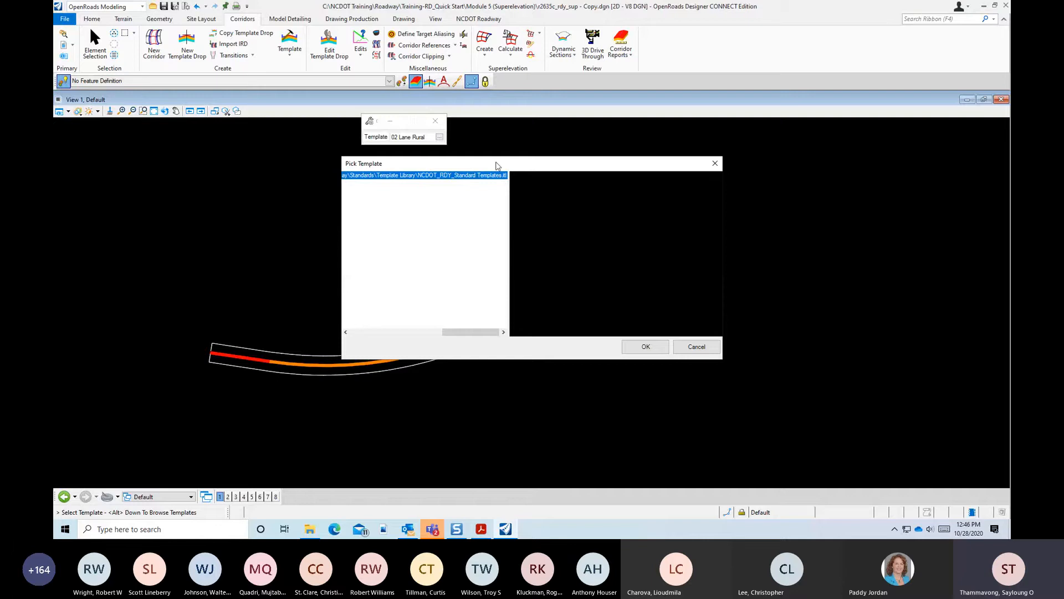
left_click(697, 346)
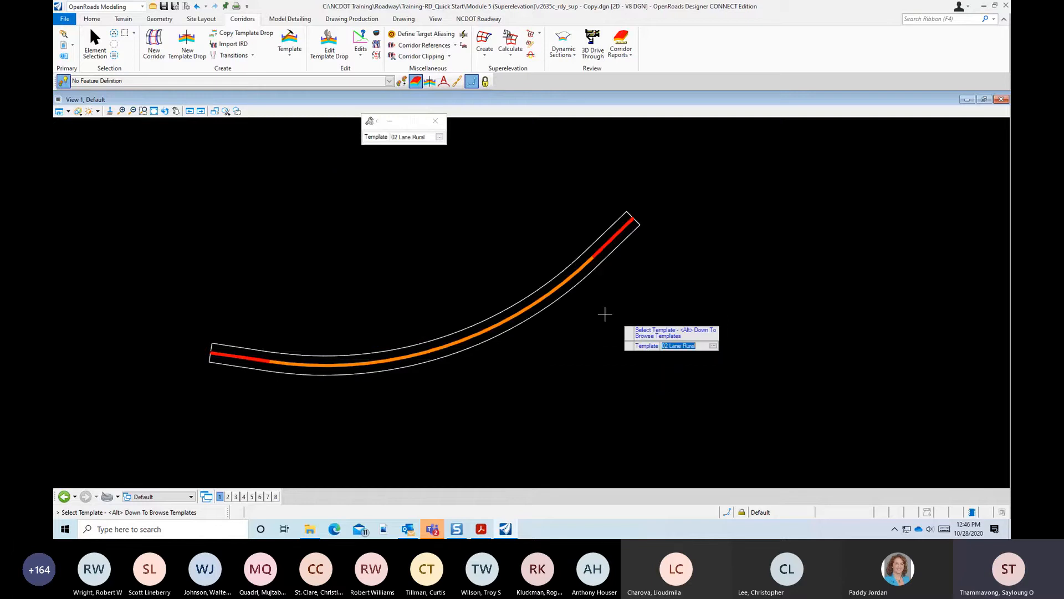
right_click(479, 248)
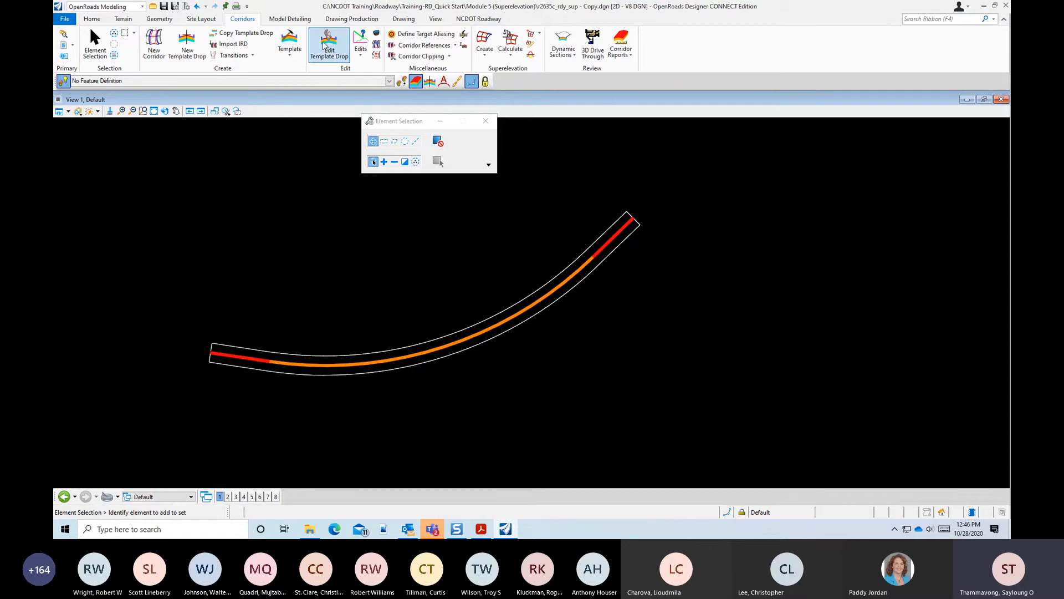
Browse from the template editor to the Template Library folder in the NCDOT_Roadway discipline's Standards folder to open another library
left_click(289, 40)
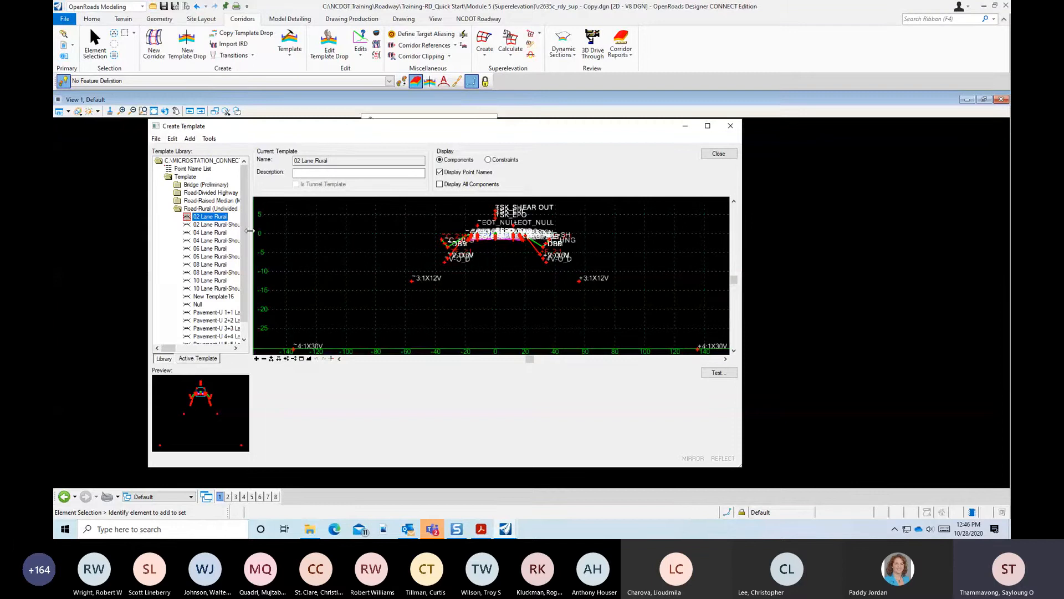
left_click_drag(249, 231, 273, 230)
left_click(155, 138)
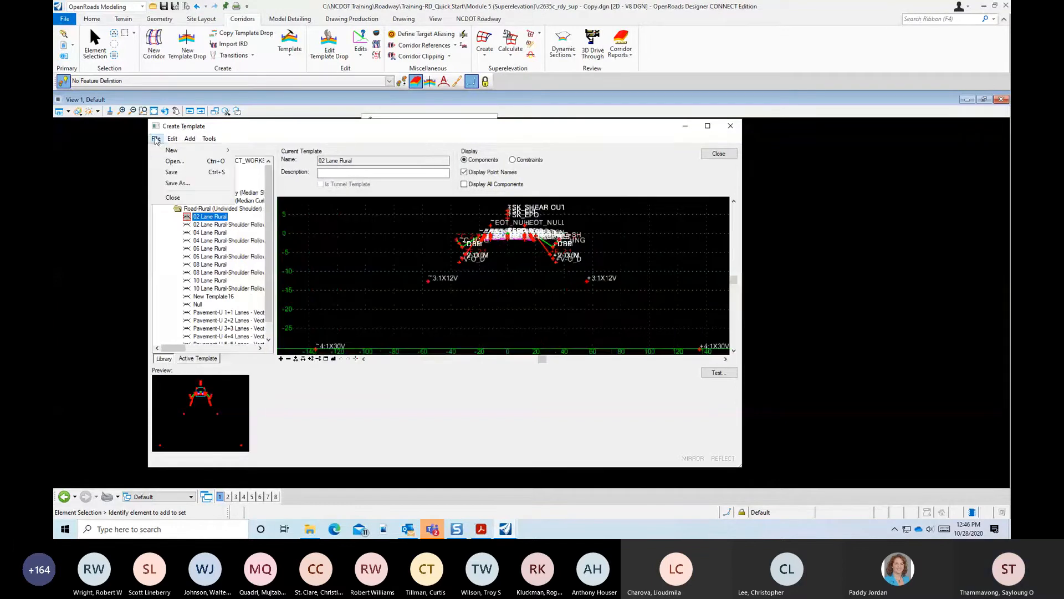
left_click(172, 161)
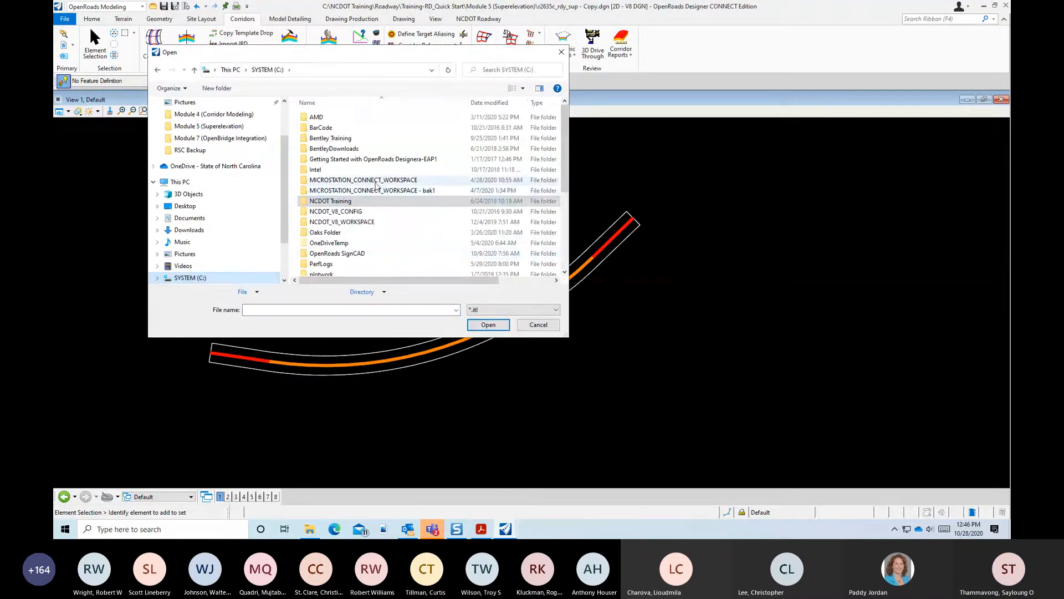
double_click(375, 185)
double_click(340, 118)
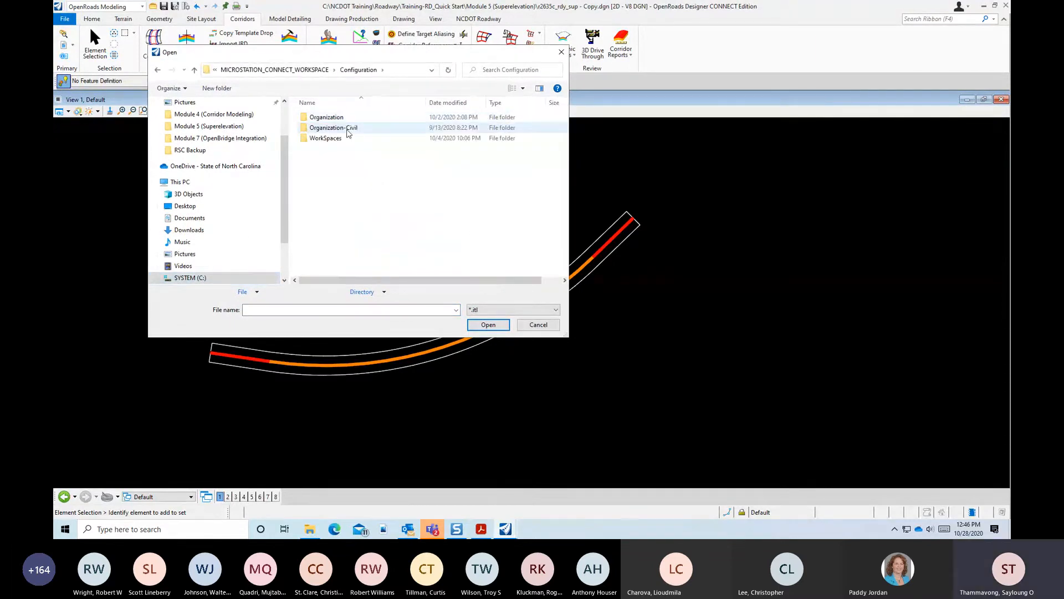
double_click(348, 133)
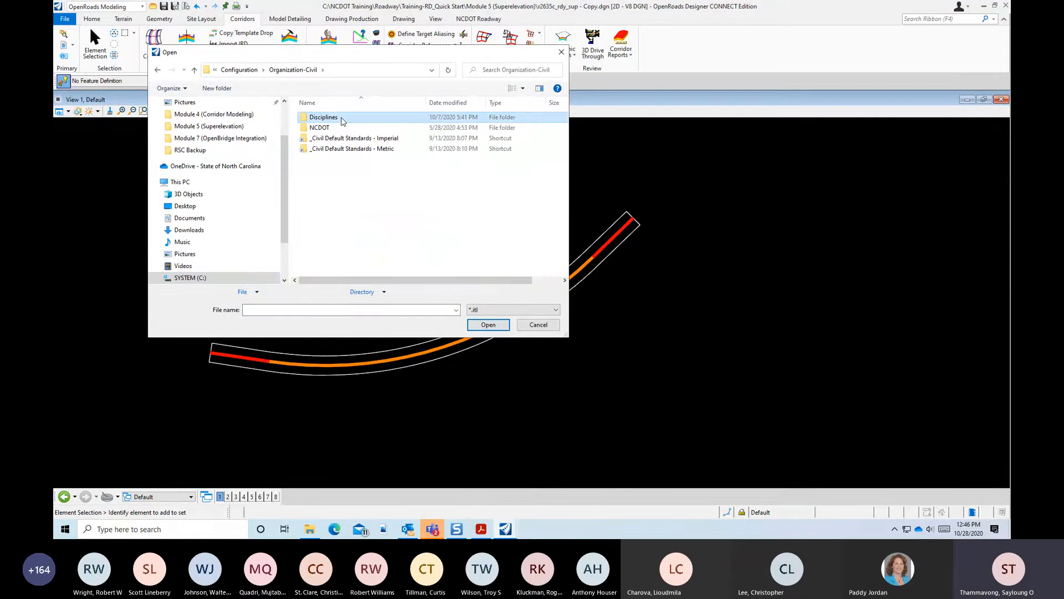
double_click(340, 118)
double_click(363, 190)
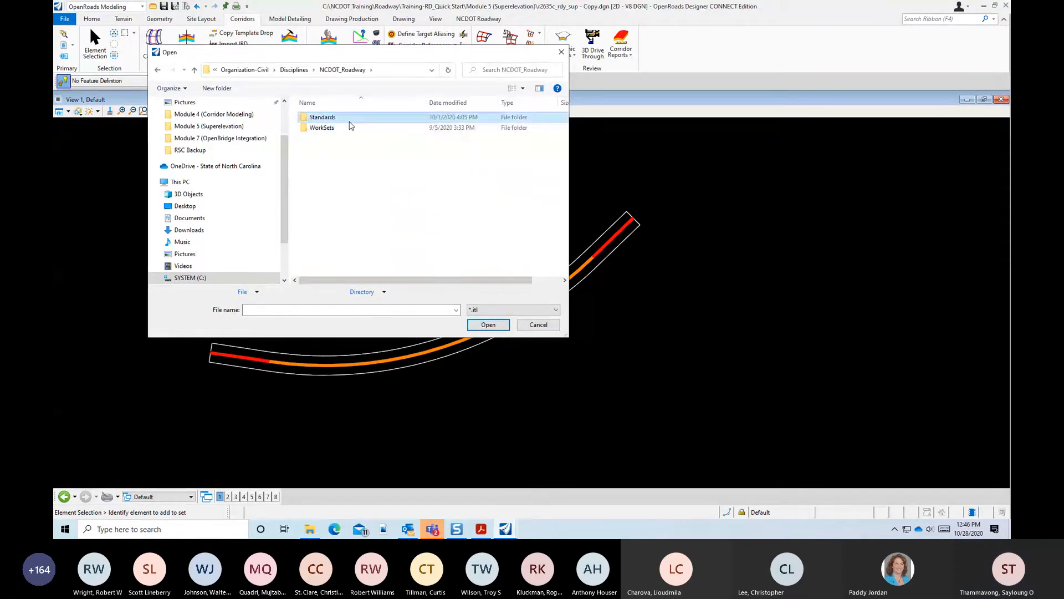
double_click(325, 117)
double_click(346, 239)
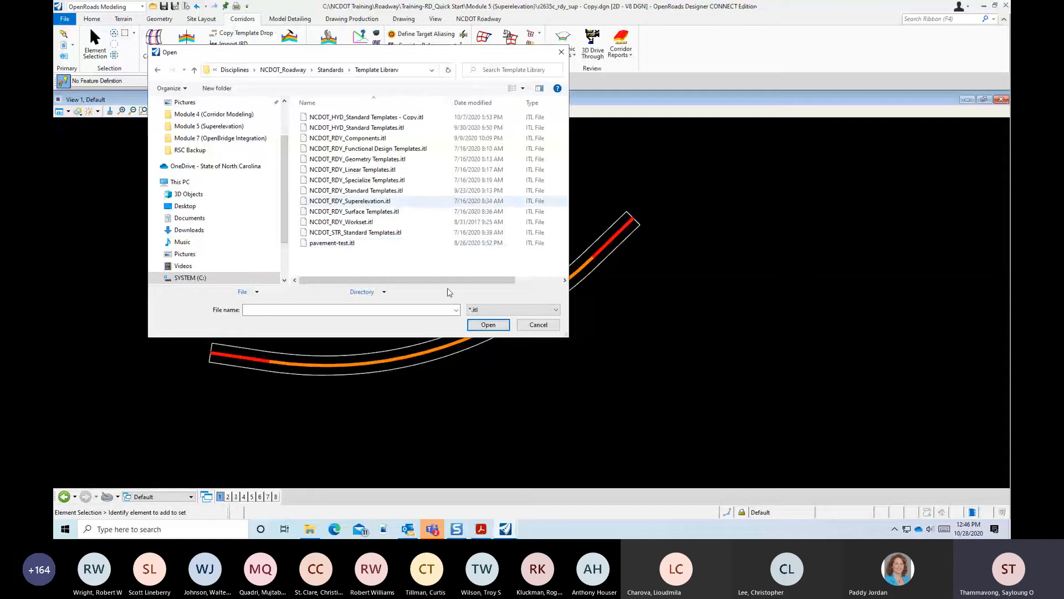
Load the NCDOT_RDY_Superelevation.itl template library and close the template editor
left_click(359, 202)
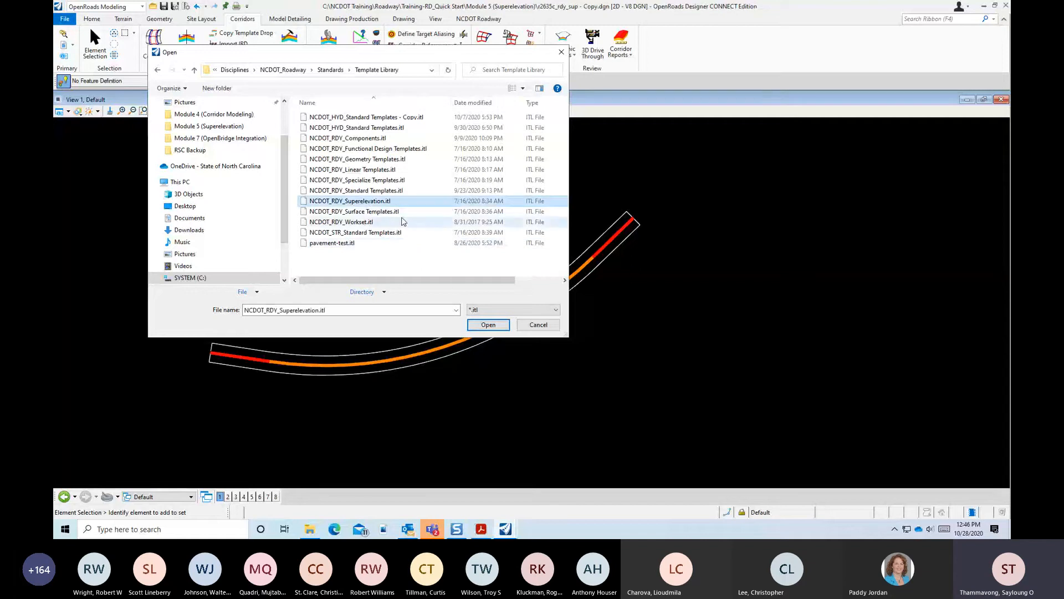
left_click(487, 325)
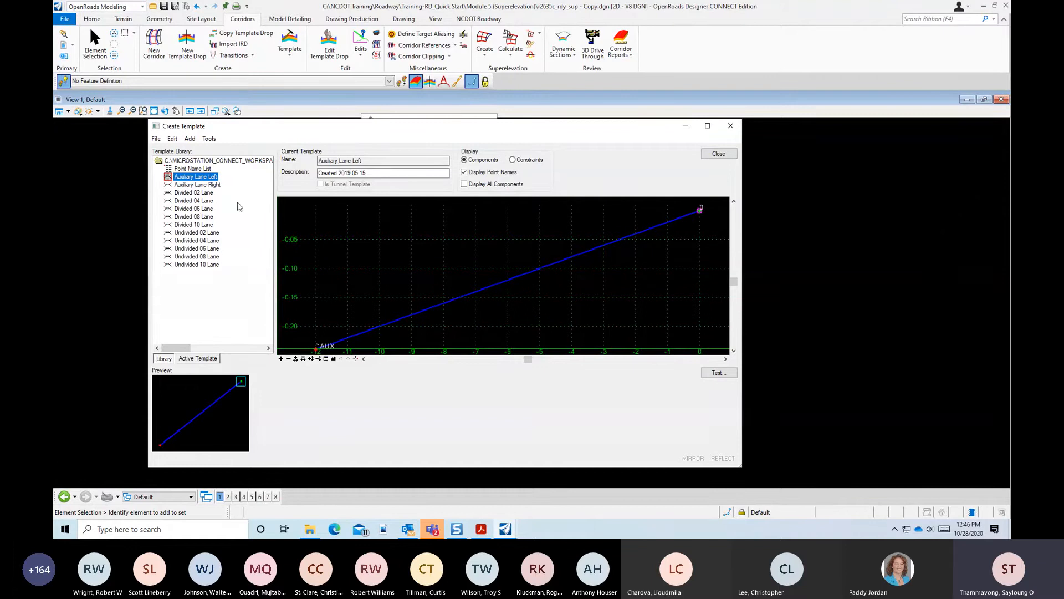
left_click(718, 157)
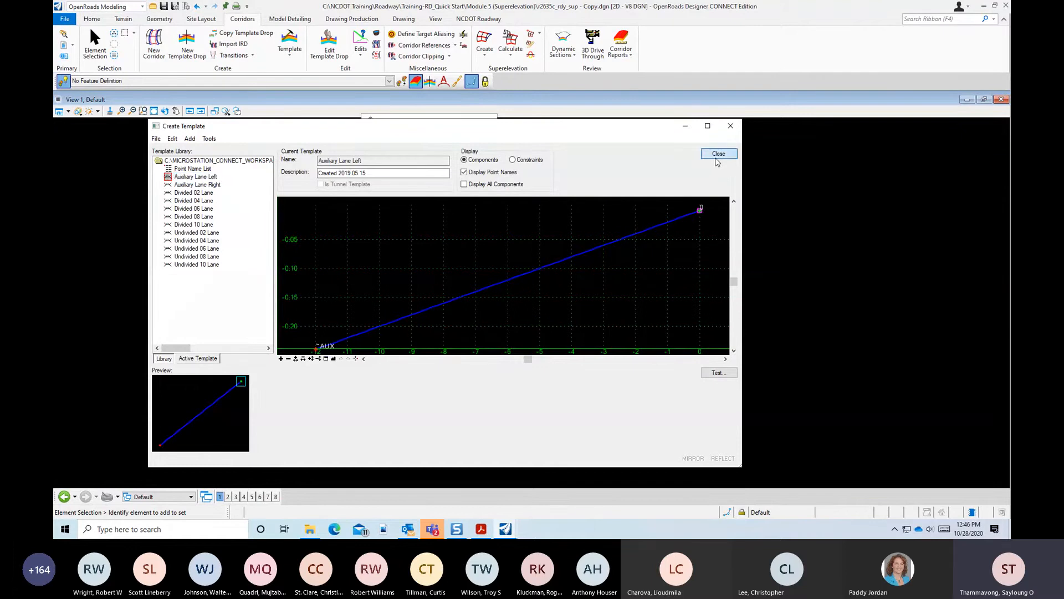
Create superelevation lanes by road template in the alignment's superelevation section, using the Undivided 04 Lane template
left_click(486, 57)
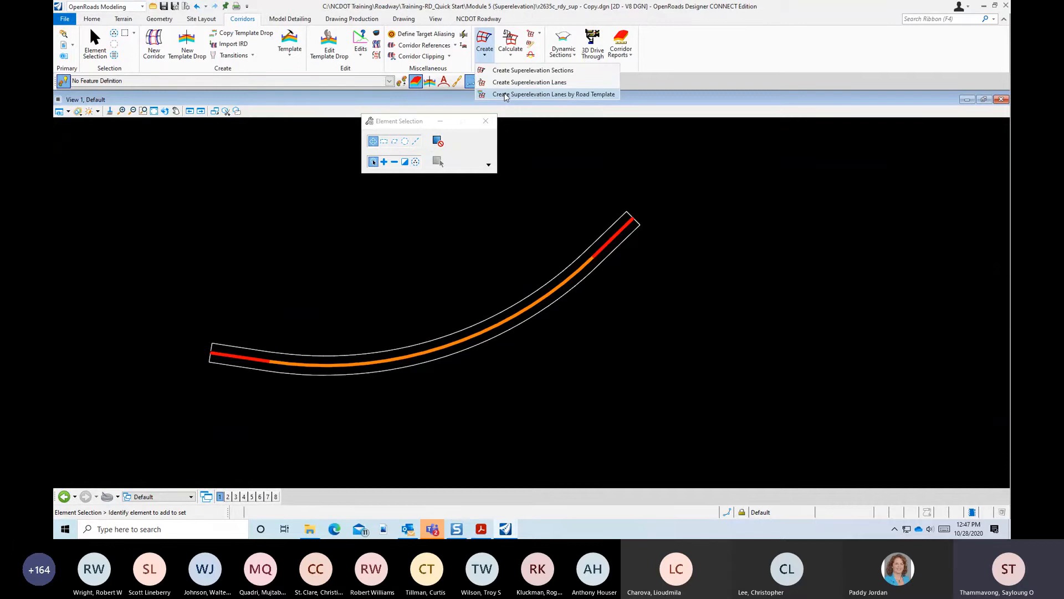
left_click(506, 95)
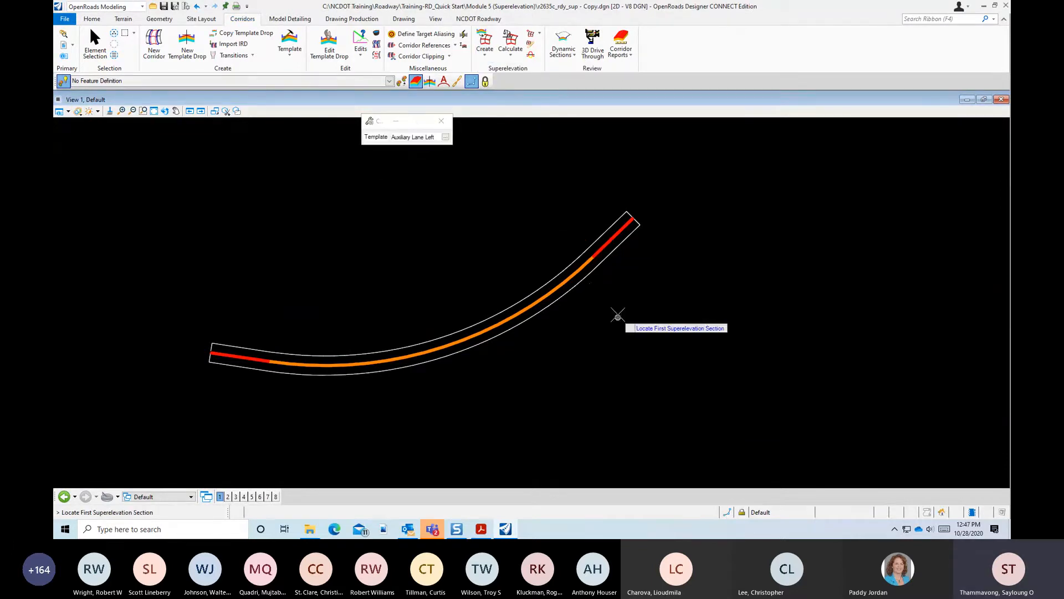
left_click(591, 282)
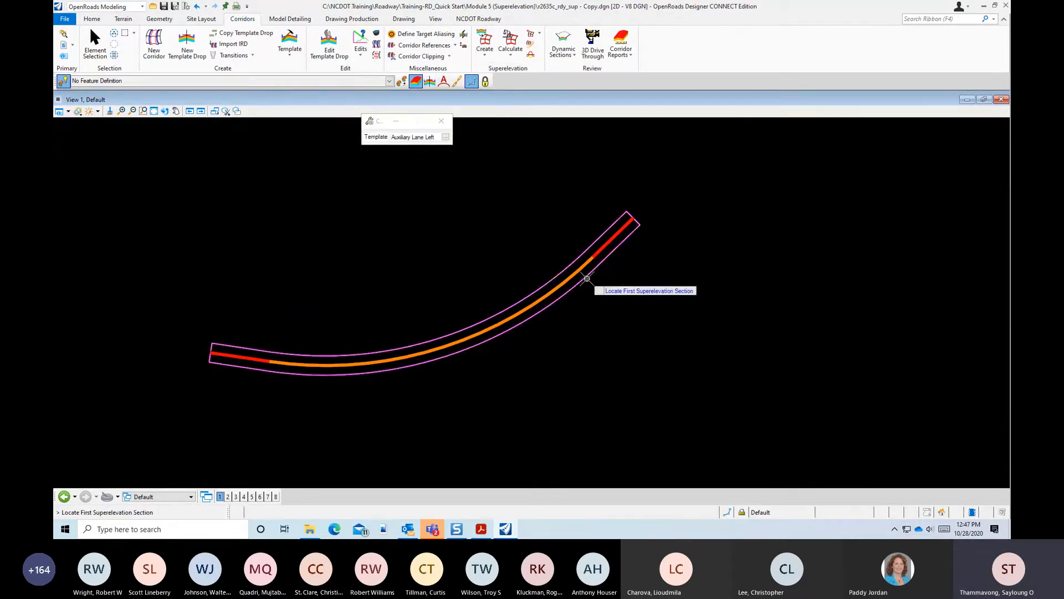
right_click(489, 229)
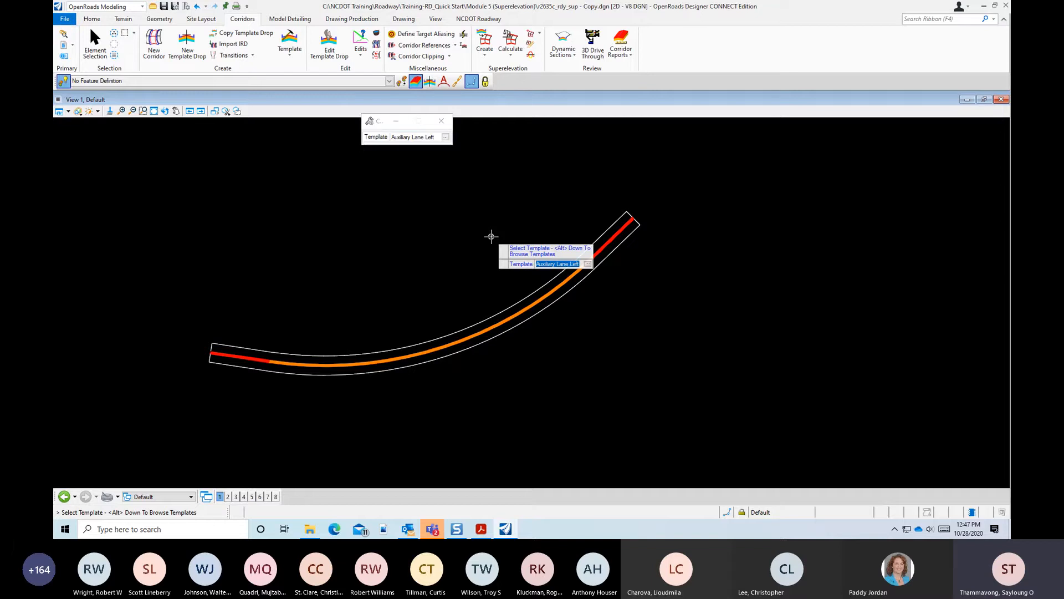
key("alt+Down")
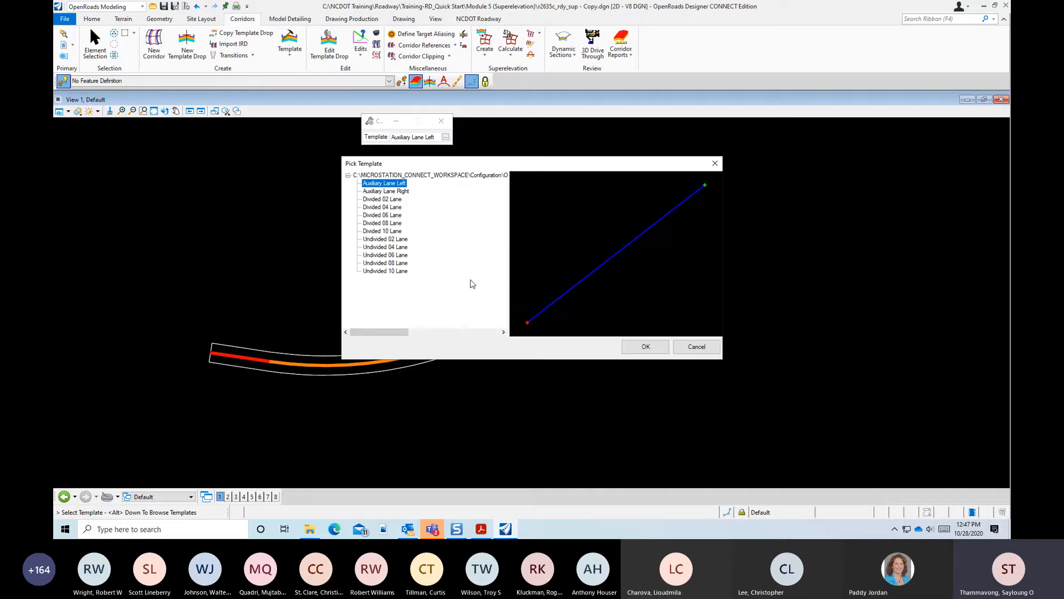
left_click(393, 248)
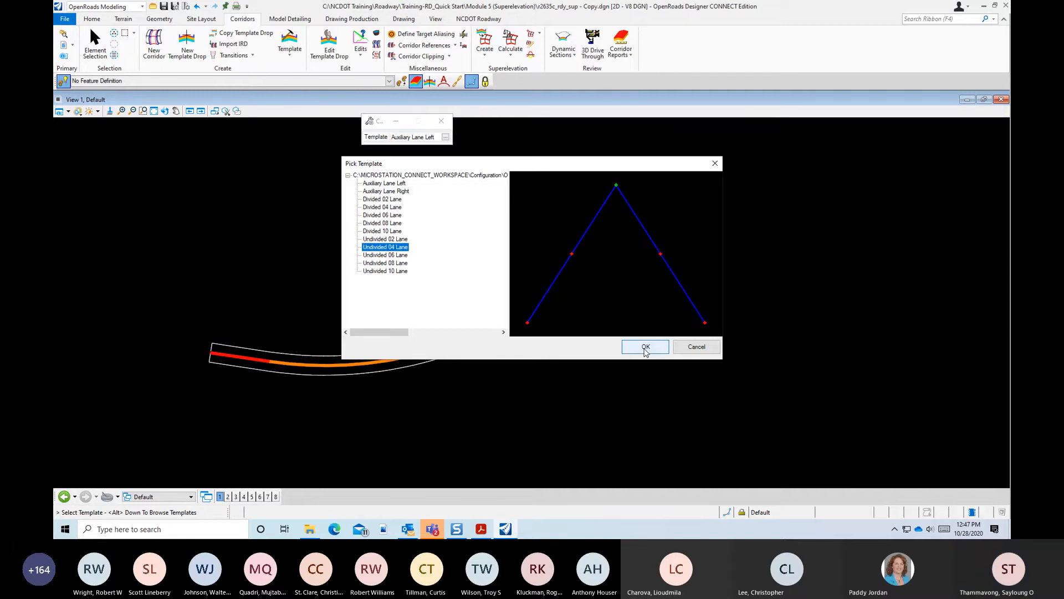
left_click(646, 347)
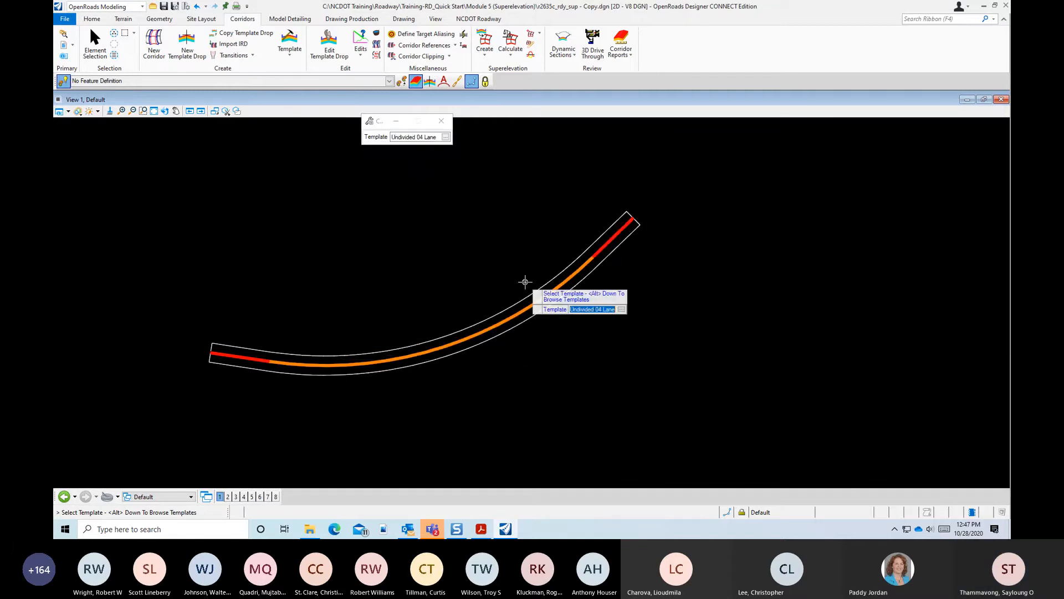
left_click(463, 251)
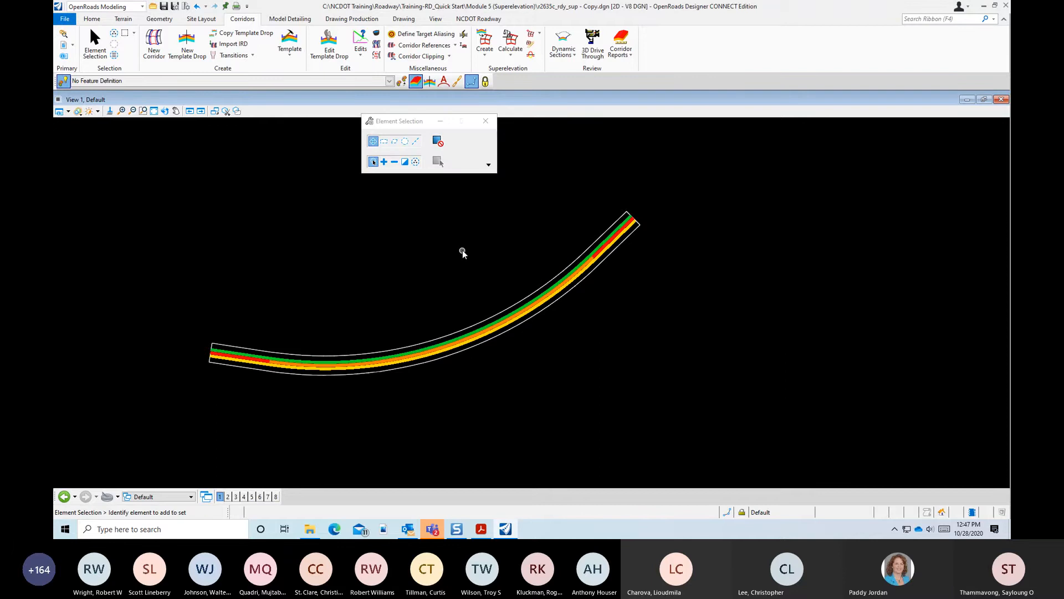
Start calculating superelevation with AASHTO Relative Gradient as the L selection, keeping 8% among the available e selections
scroll(492, 350, "up", 5)
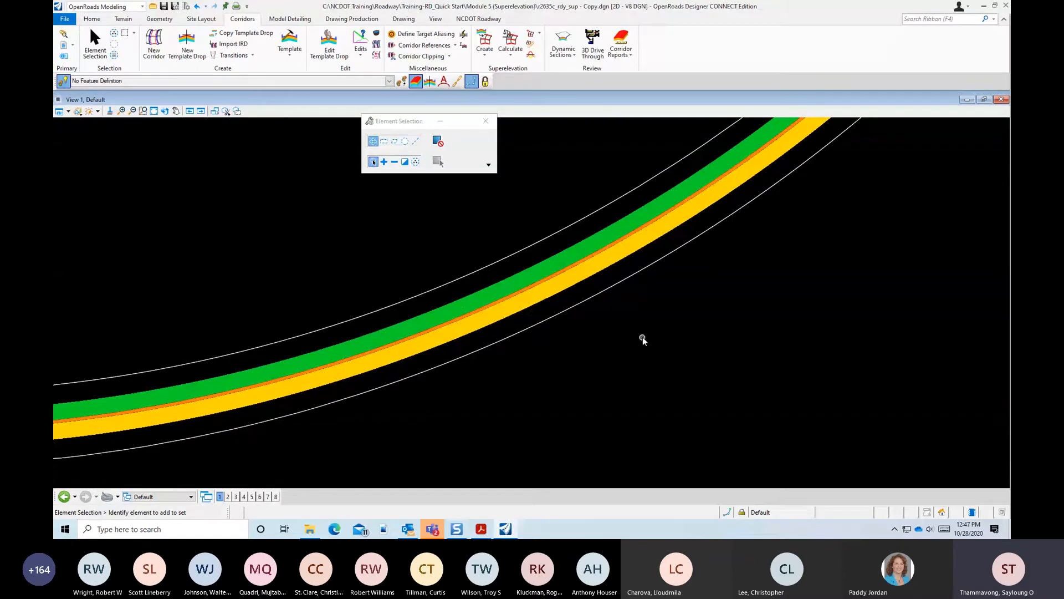
scroll(605, 217, "down", 1)
scroll(619, 226, "up", 1)
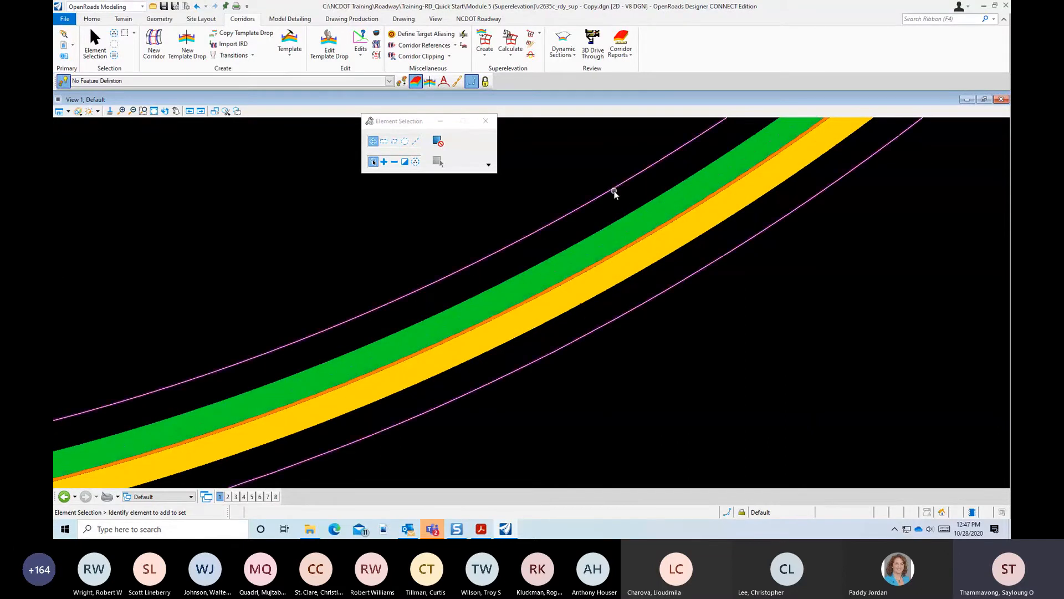
scroll(612, 189, "down", 2)
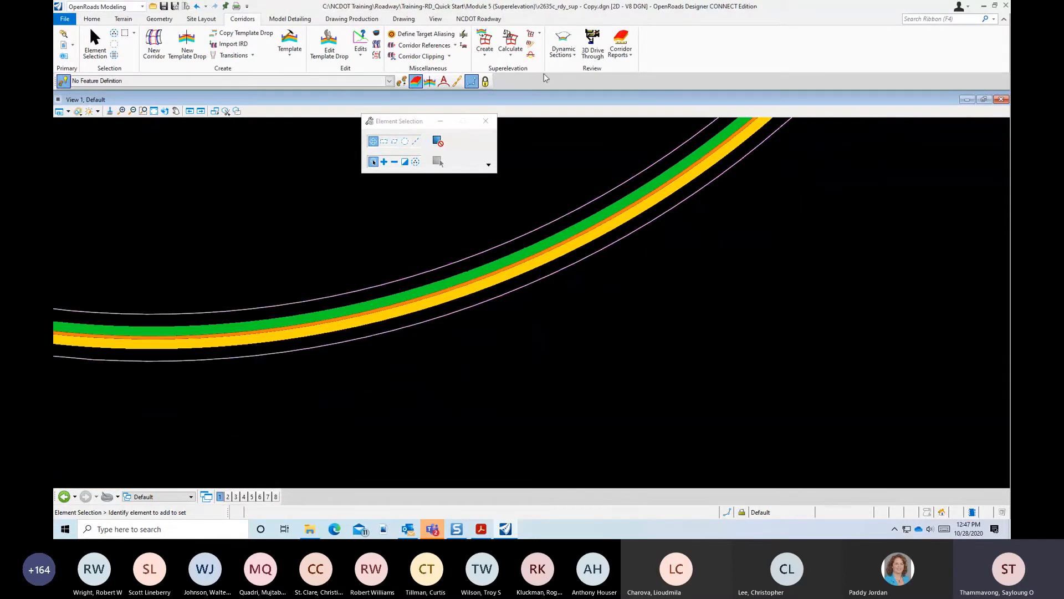
left_click(511, 54)
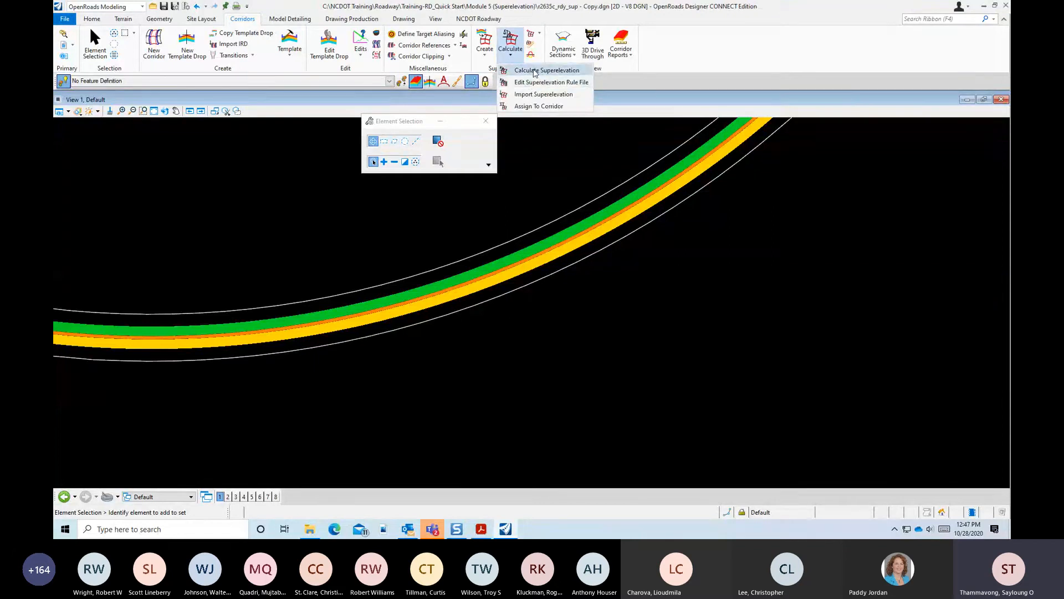
left_click(524, 70)
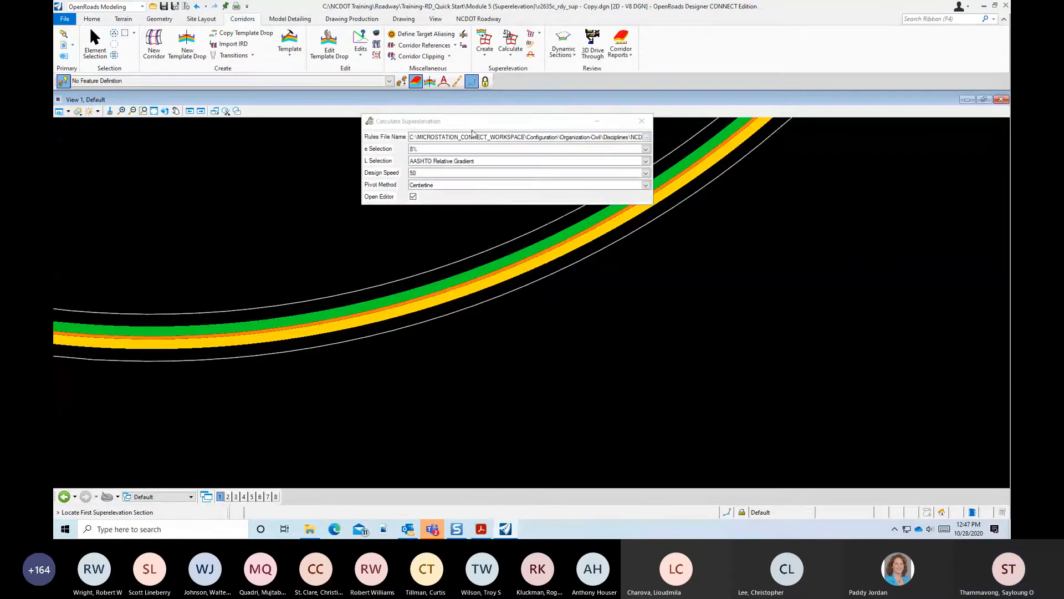
left_click_drag(481, 122, 443, 150)
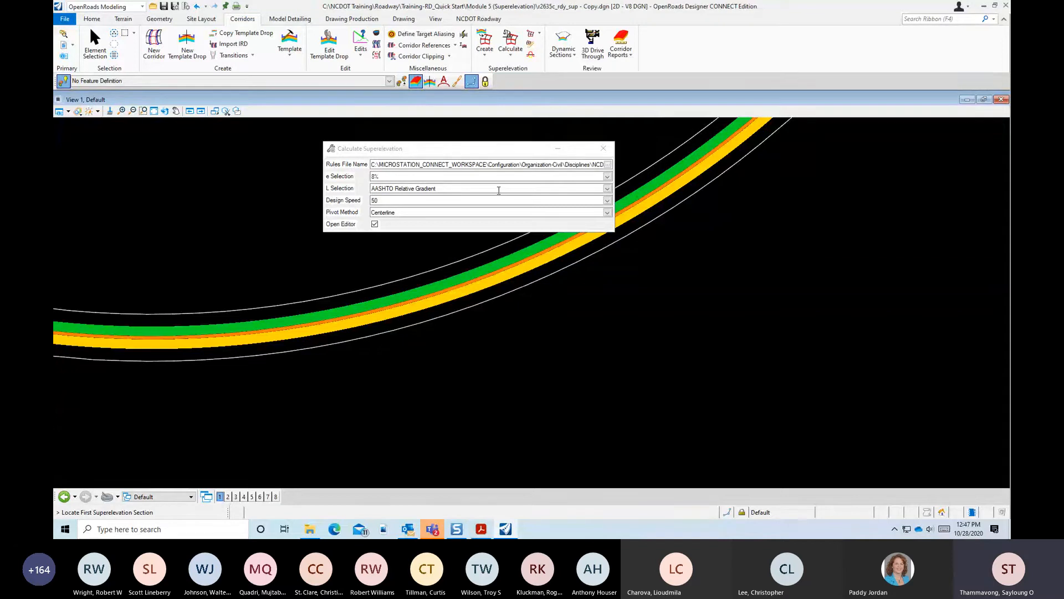
left_click(597, 189)
left_click(607, 188)
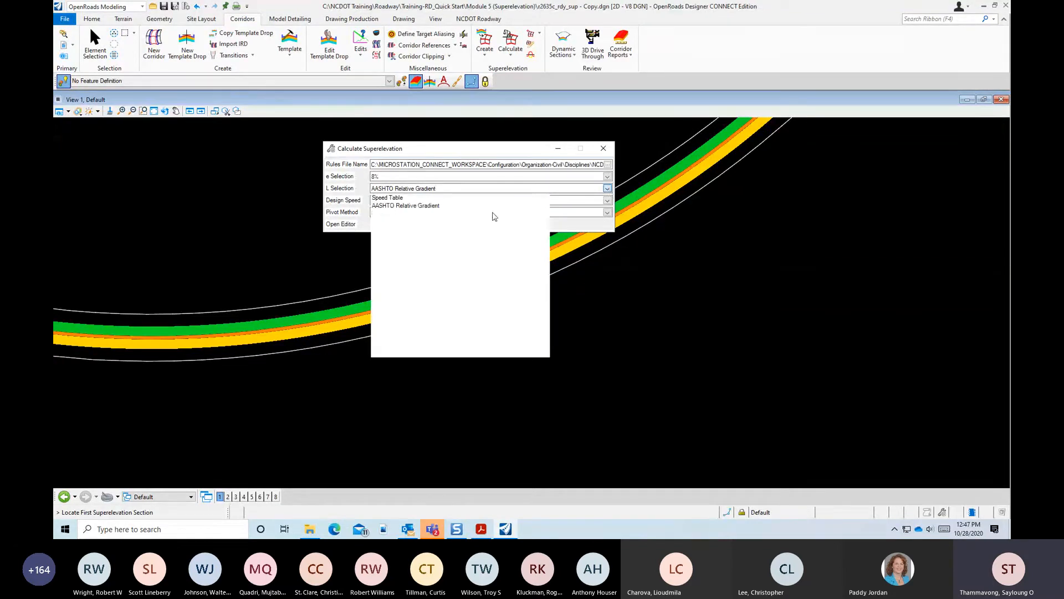
left_click(401, 206)
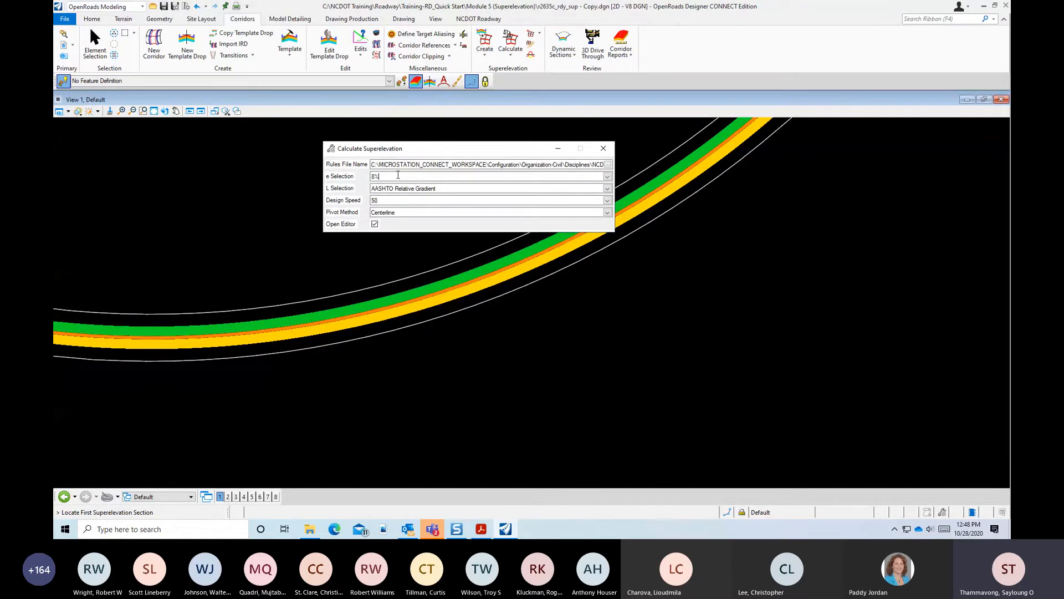
left_click(608, 177)
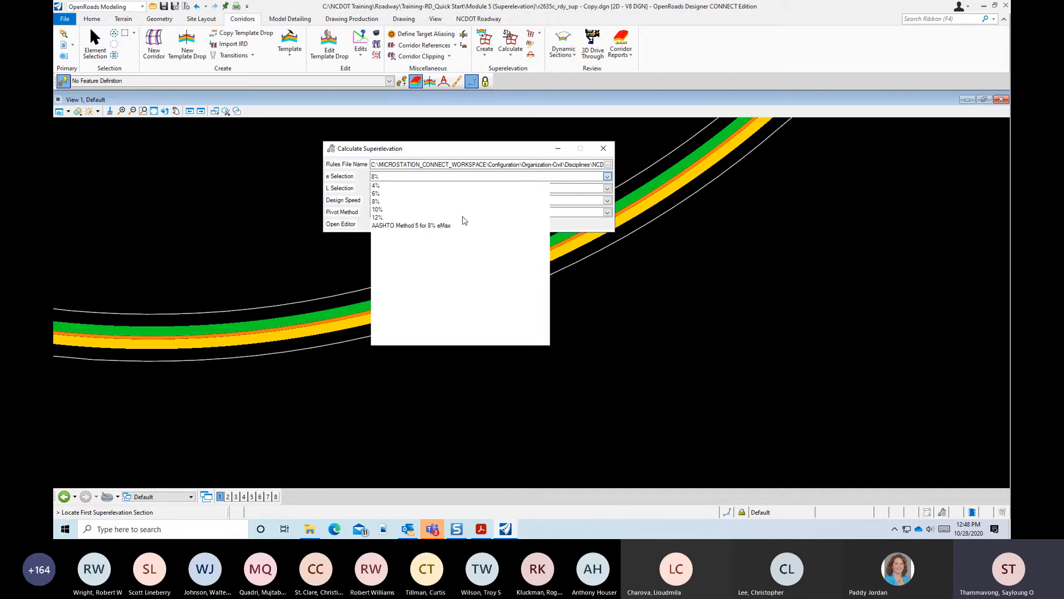
left_click(475, 149)
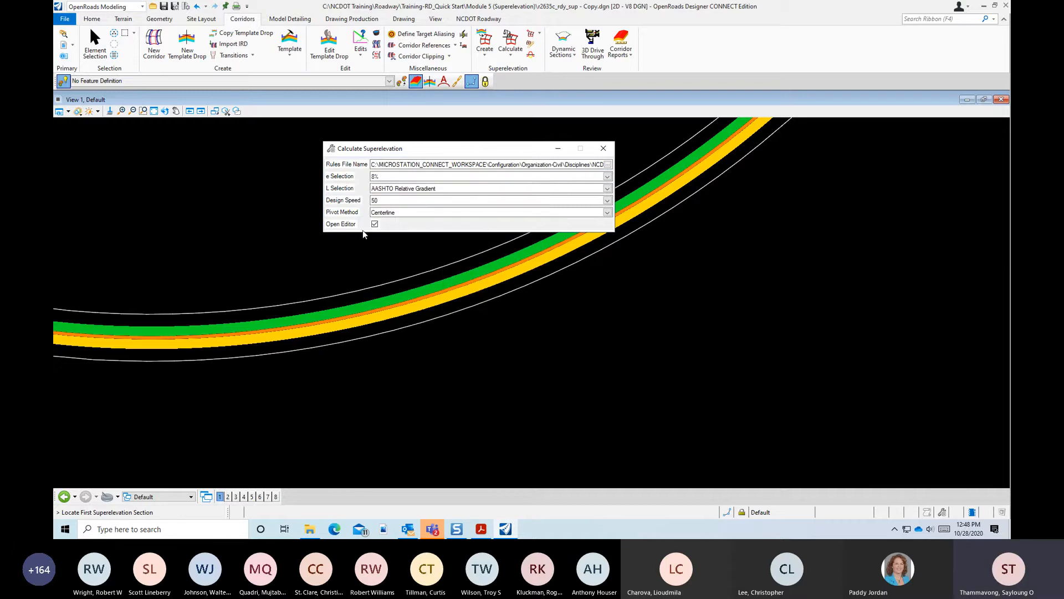
Pick the Y11 superelevation section for the calculation and load AASHTO_2018_English.xml from the Superelevation standards folder as the rules file
left_click(333, 290)
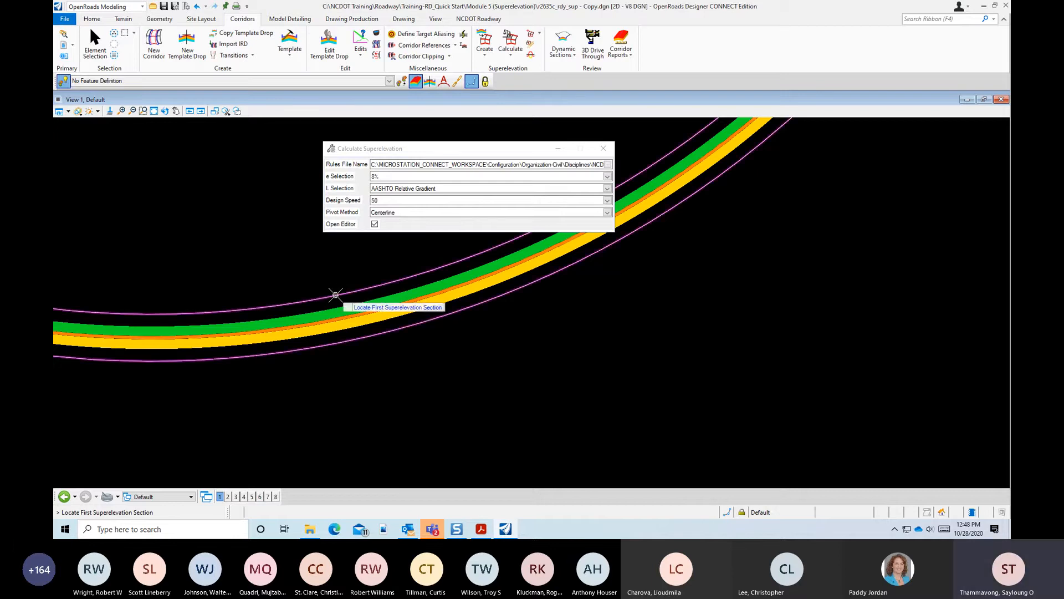
right_click(315, 269)
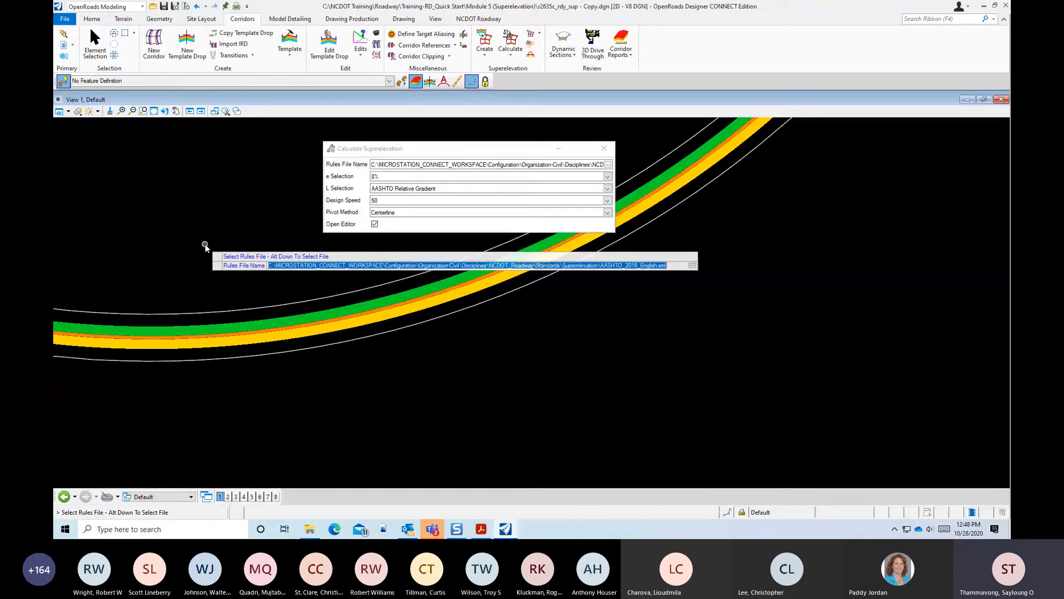
key("alt+Down")
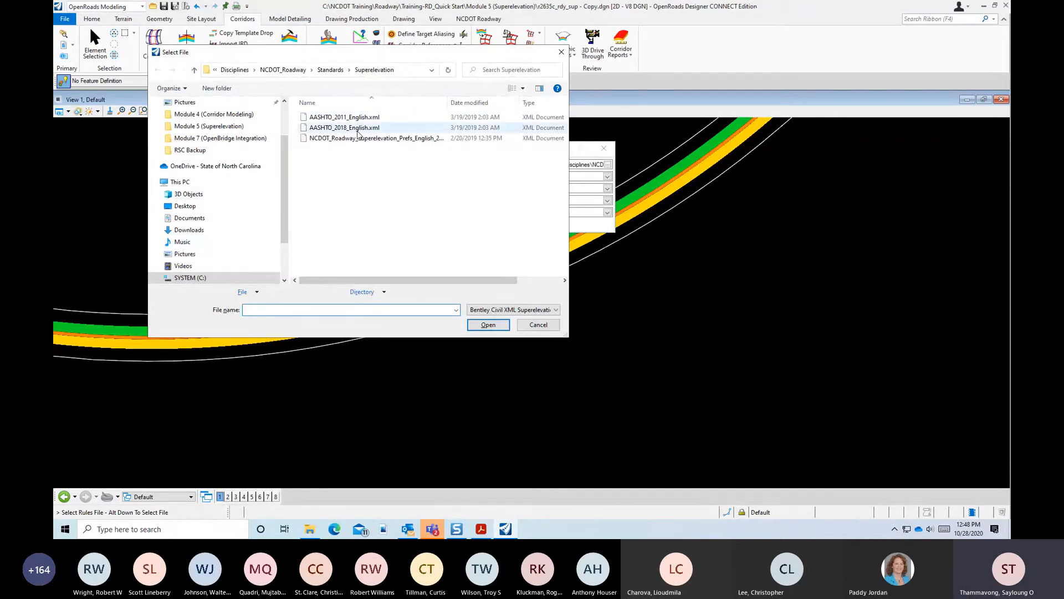
left_click(382, 138)
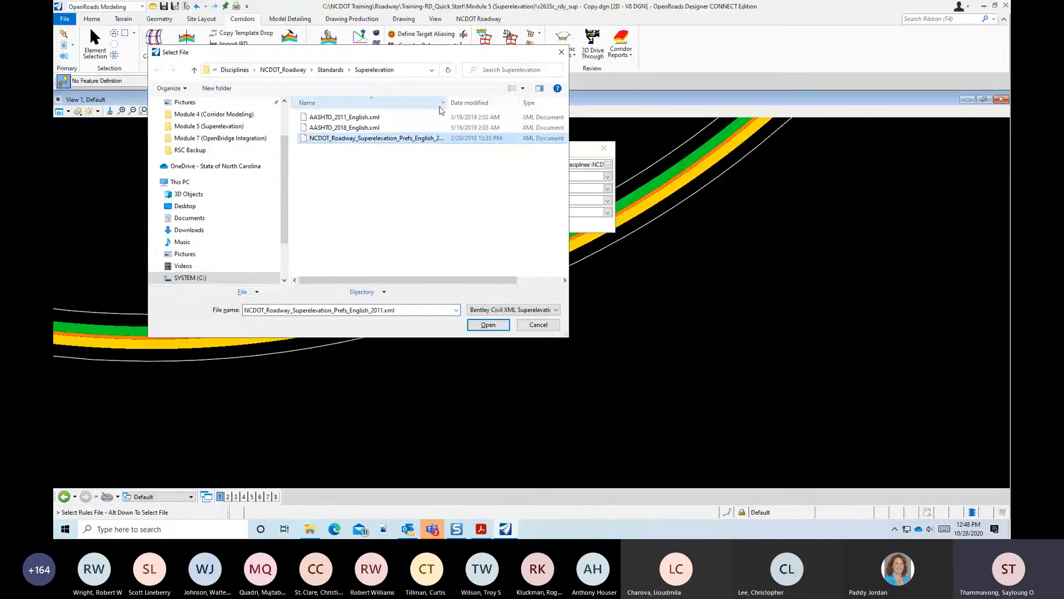
left_click_drag(446, 105, 480, 106)
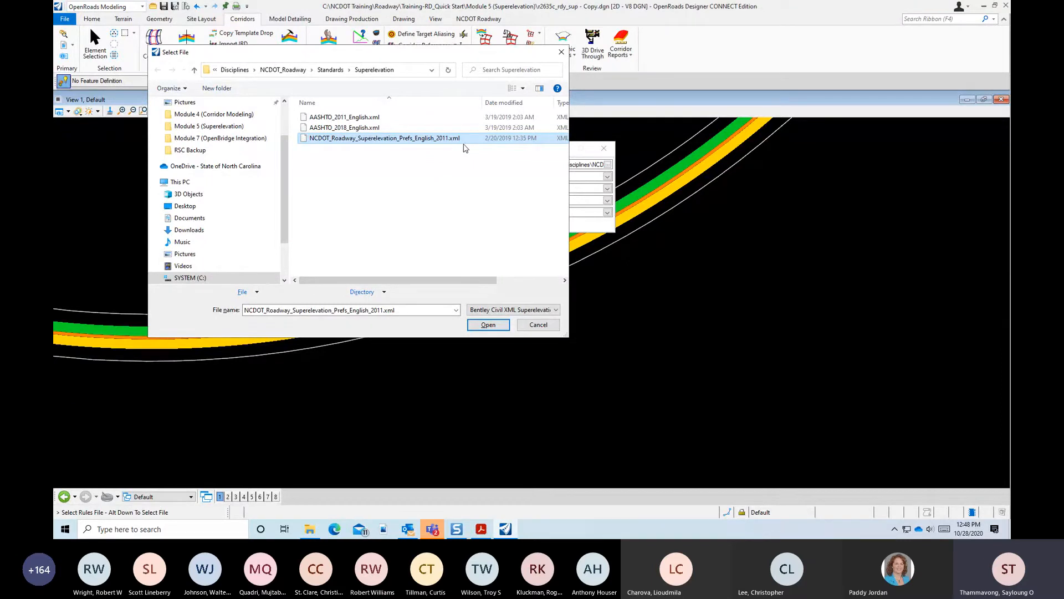
left_click(365, 129)
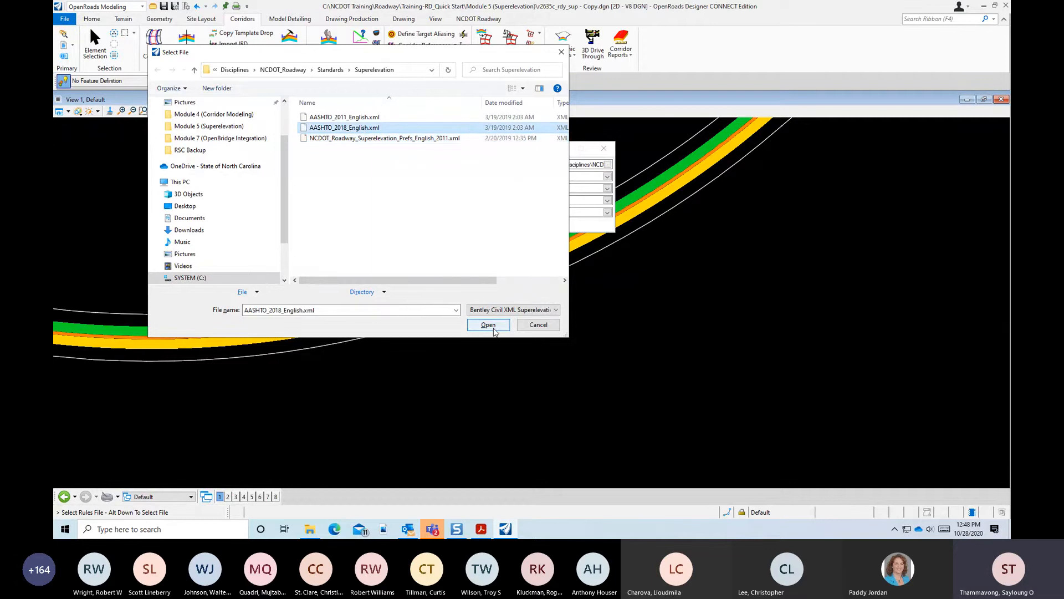
left_click(493, 330)
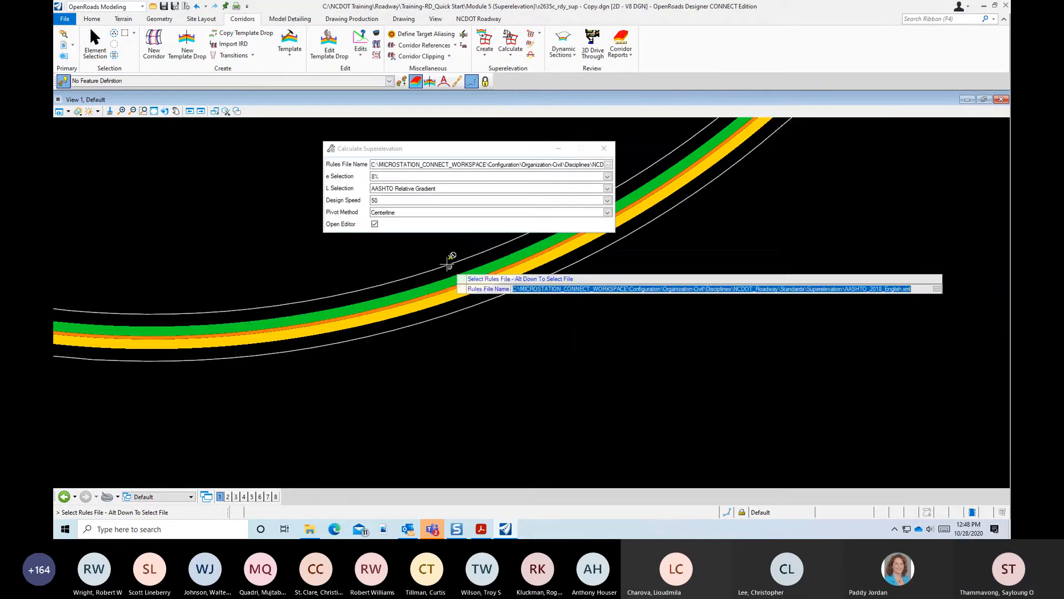
Calculate the superelevation with 8% e selection, AASHTO Relative Gradient, design speed 50 and Centerline pivot method, opening the editor
left_click(186, 197)
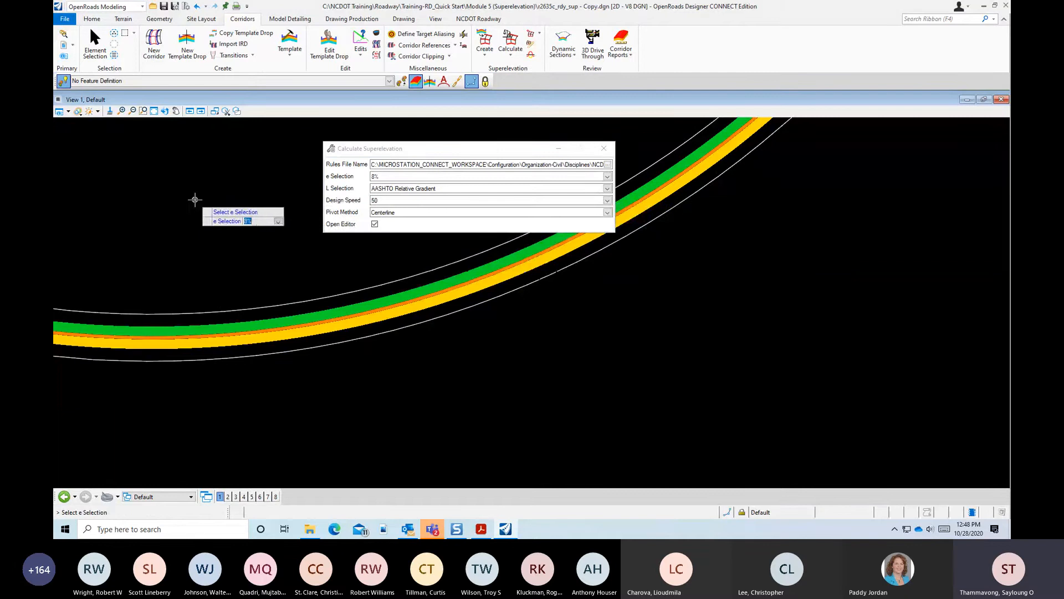
left_click(196, 199)
left_click(196, 199)
left_click(197, 199)
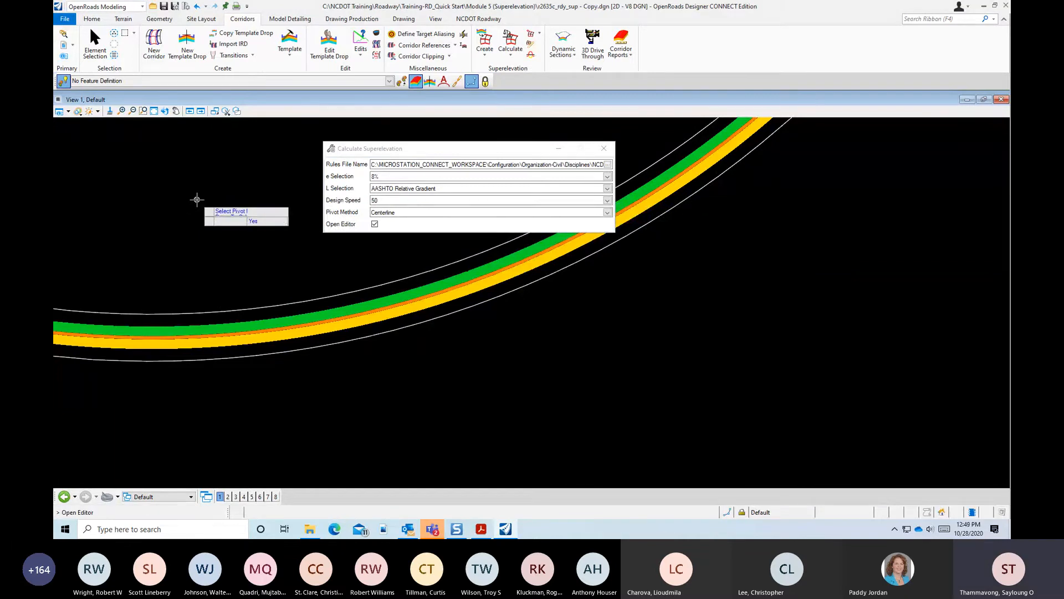
left_click(197, 199)
left_click(200, 199)
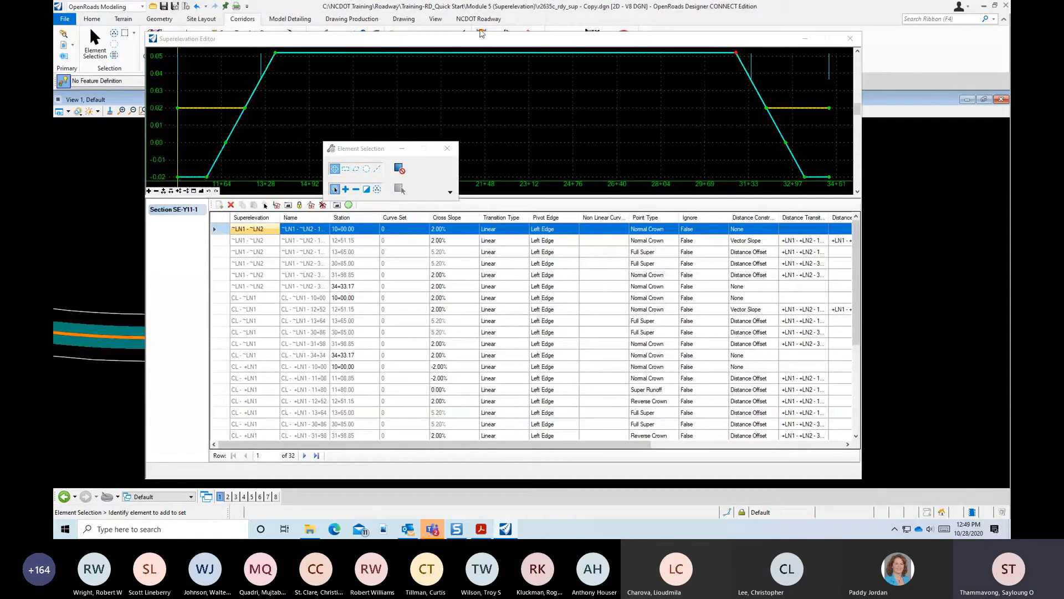
Review the cross slope diagram and the station table of section SE-Y11-1 in the Superelevation Editor, and close the editor
scroll(630, 130, "down", 3)
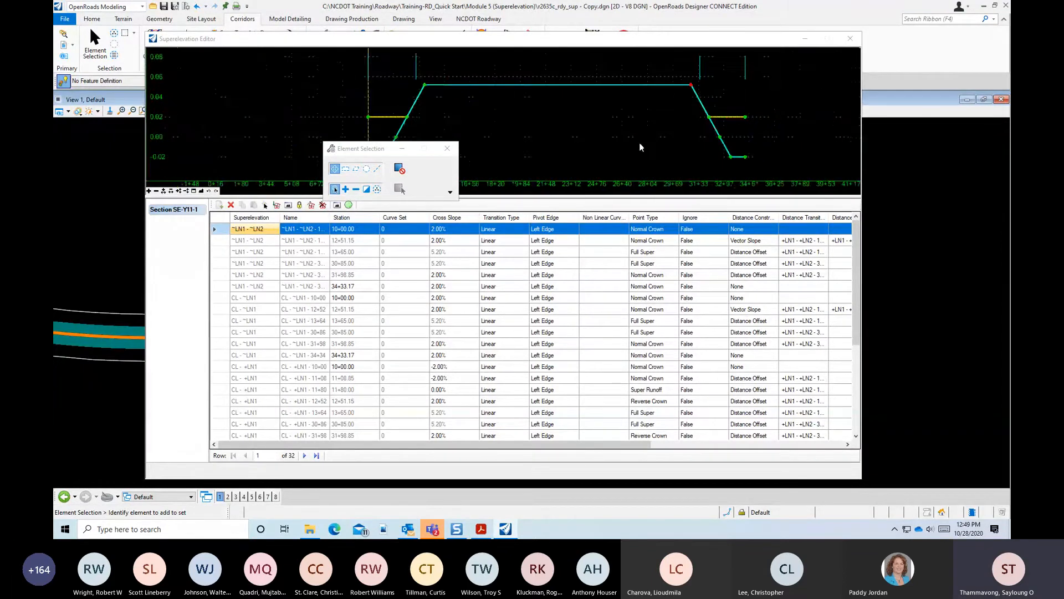
left_click(541, 145)
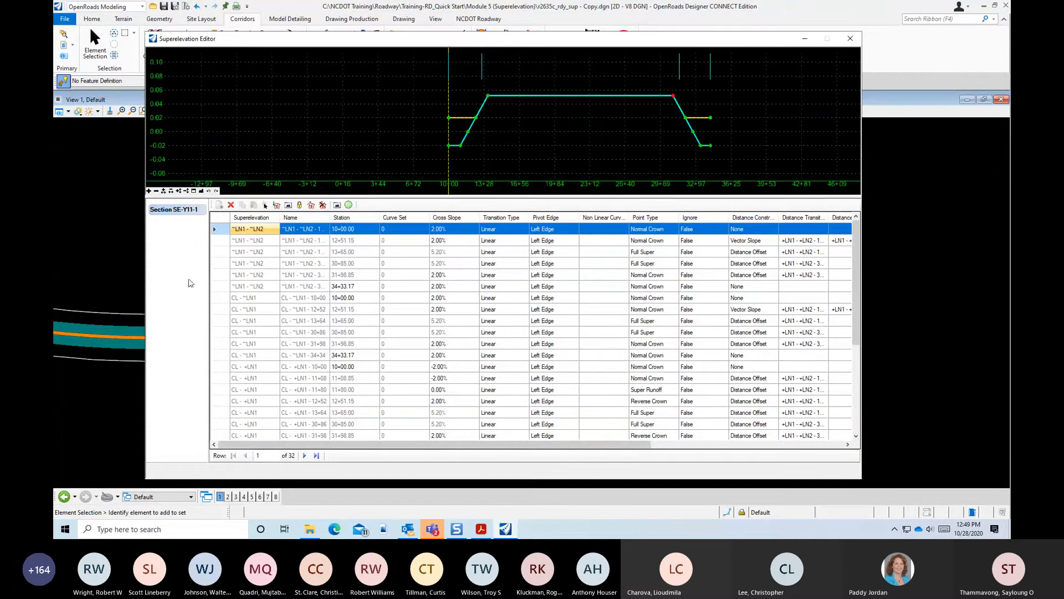
left_click(362, 355)
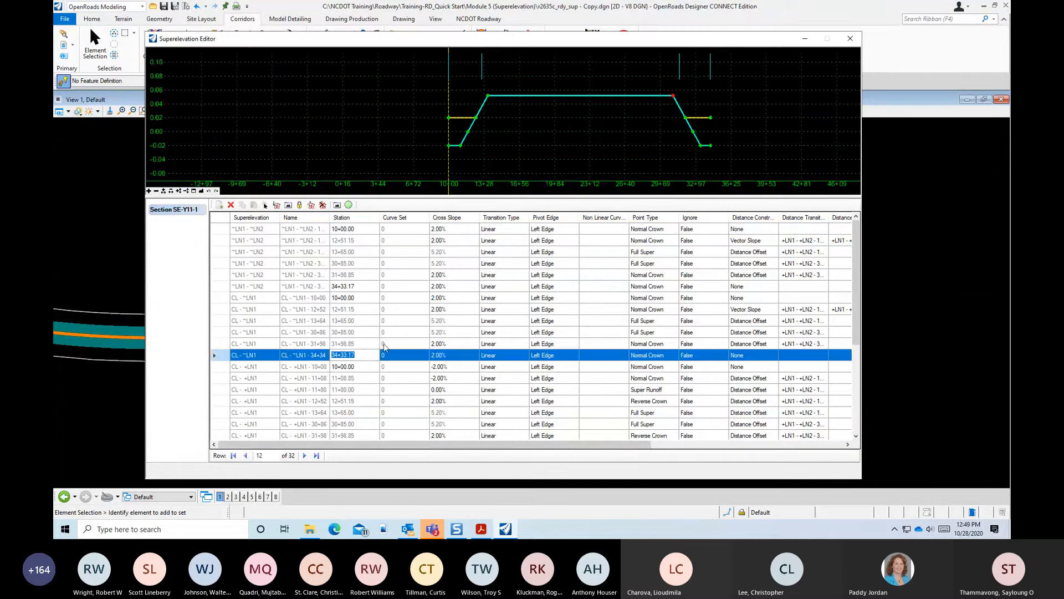
scroll(388, 338, "down", 5)
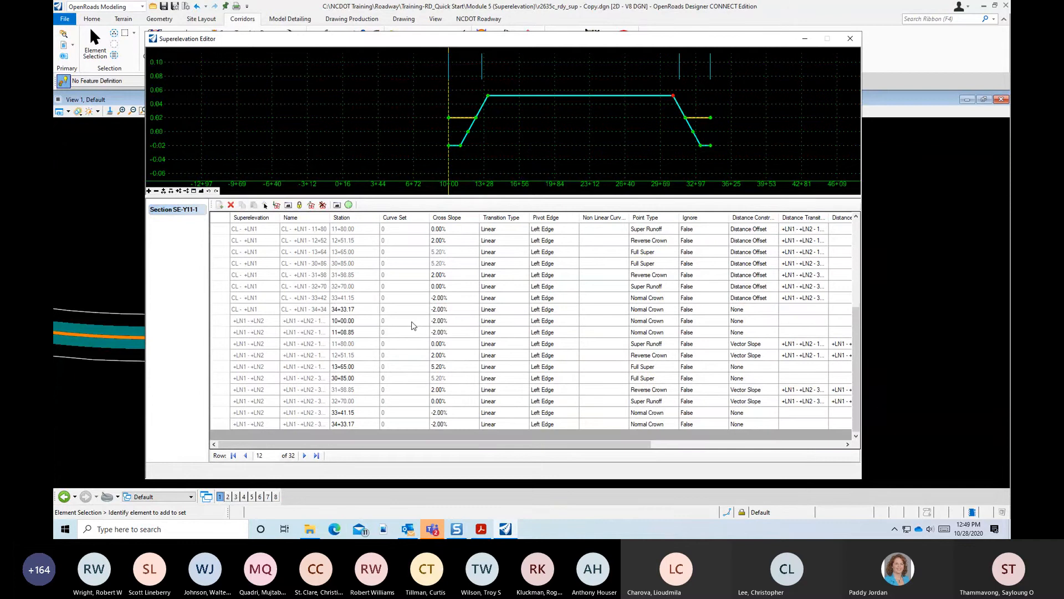
scroll(412, 326, "up", 5)
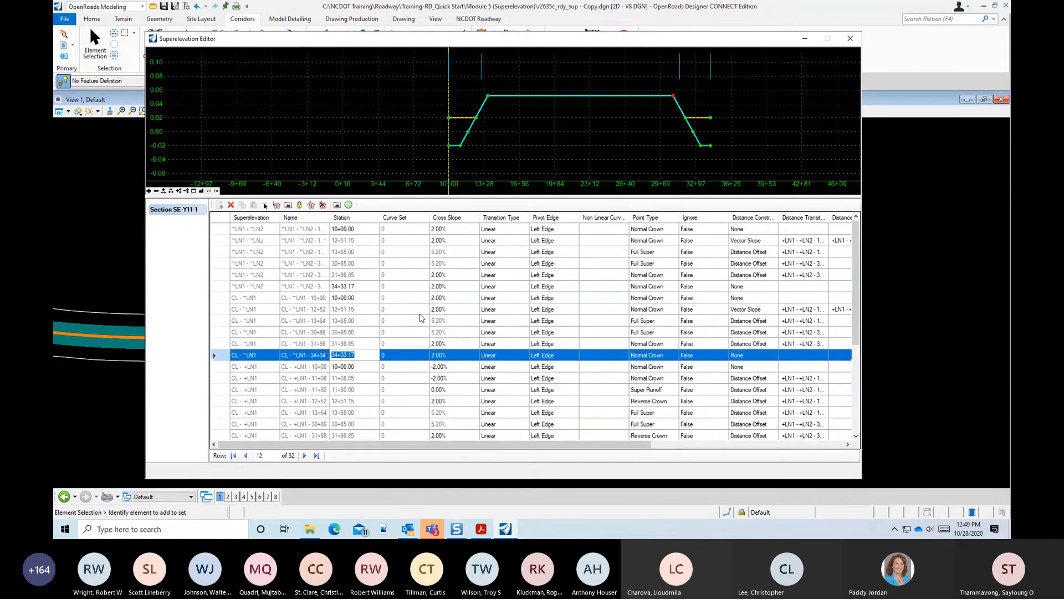
scroll(420, 318, "down", 4)
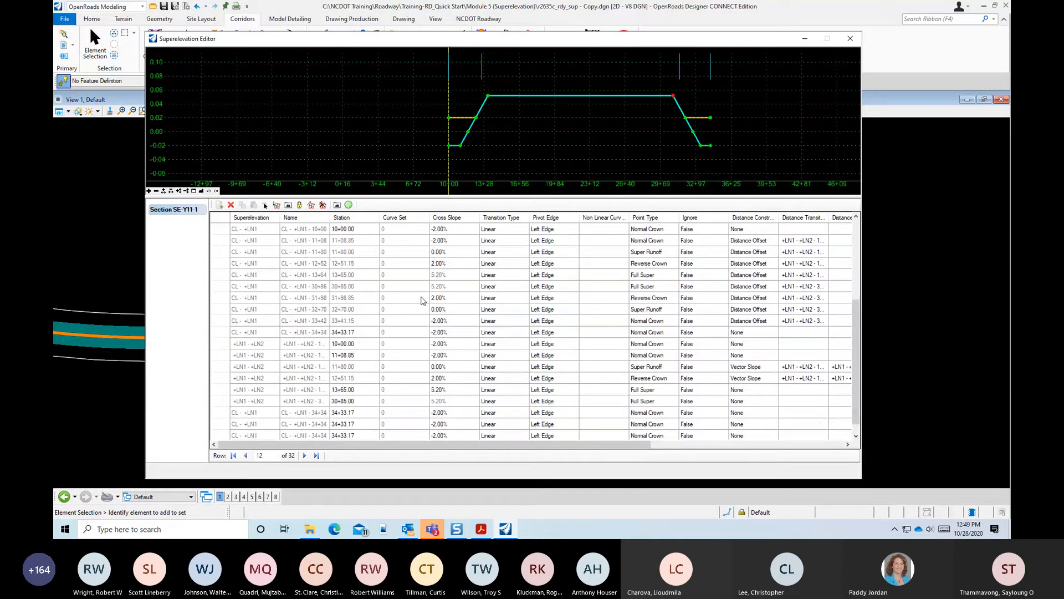
left_click(850, 39)
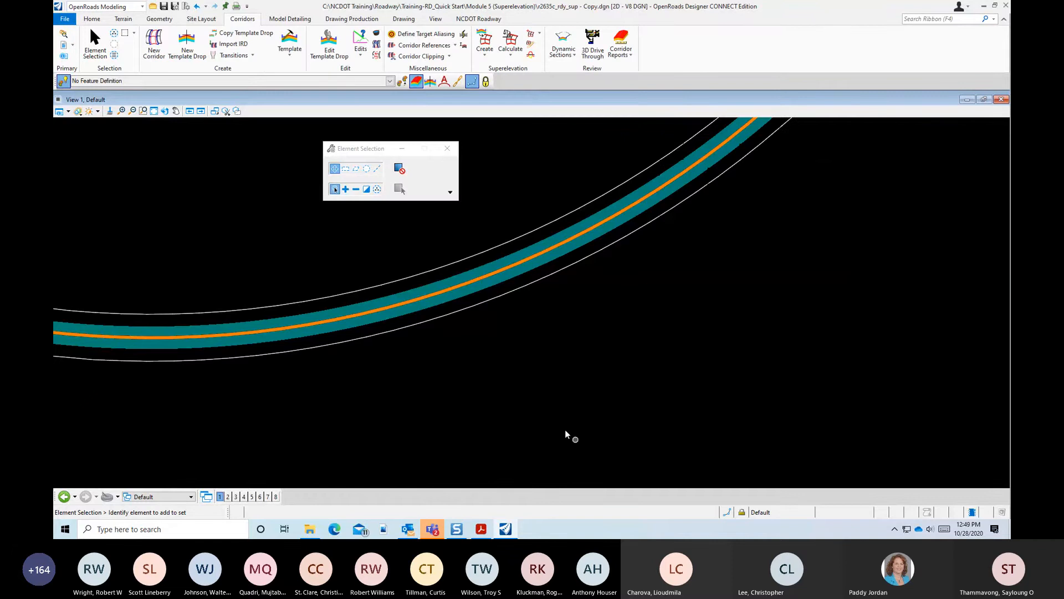
Examine the colour-coded cross slope transitions of the superelevation lanes at both ends of the curved alignment
scroll(501, 326, "down", 3)
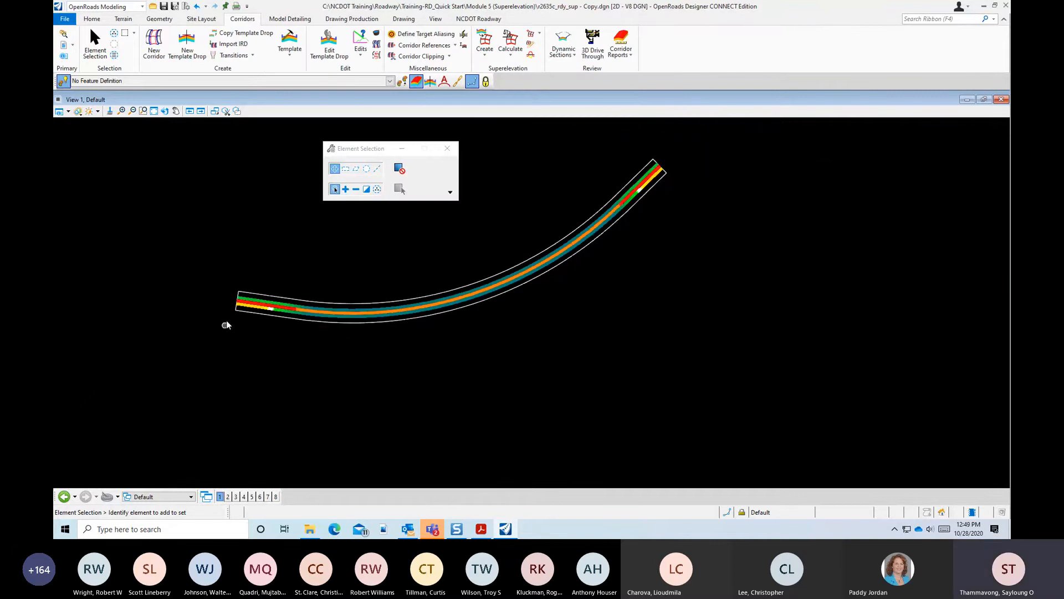
scroll(226, 320, "up", 2)
scroll(260, 313, "up", 2)
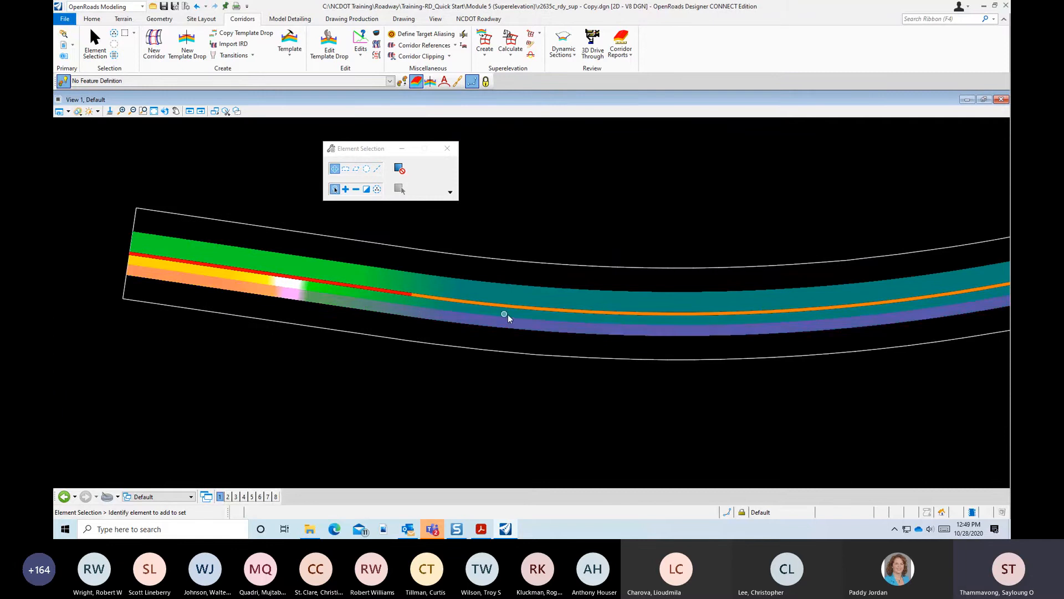
scroll(494, 330, "down", 2)
scroll(482, 335, "down", 2)
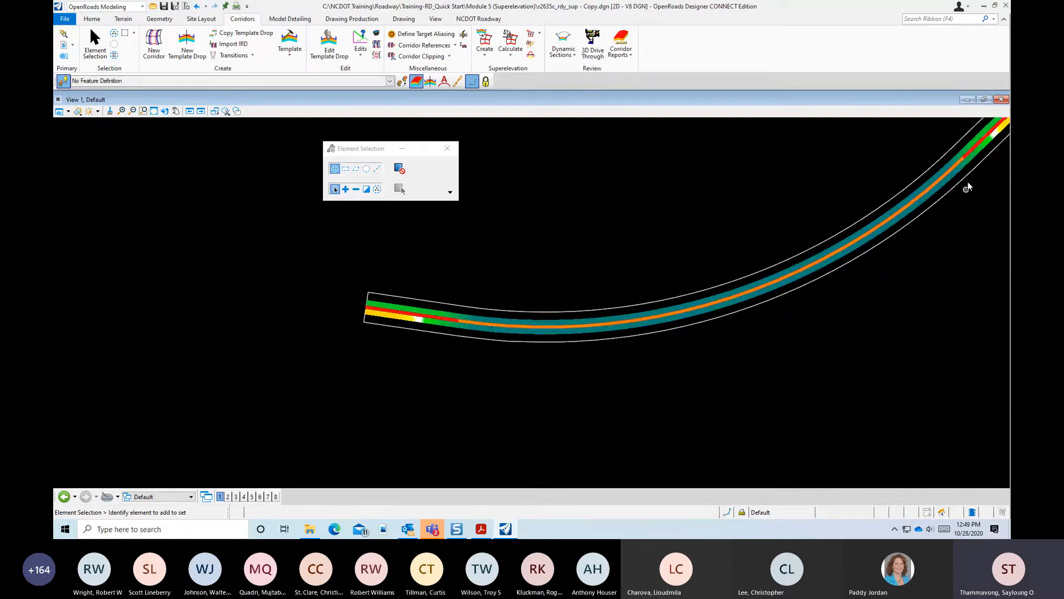
scroll(568, 275, "down", 2)
scroll(741, 201, "up", 3)
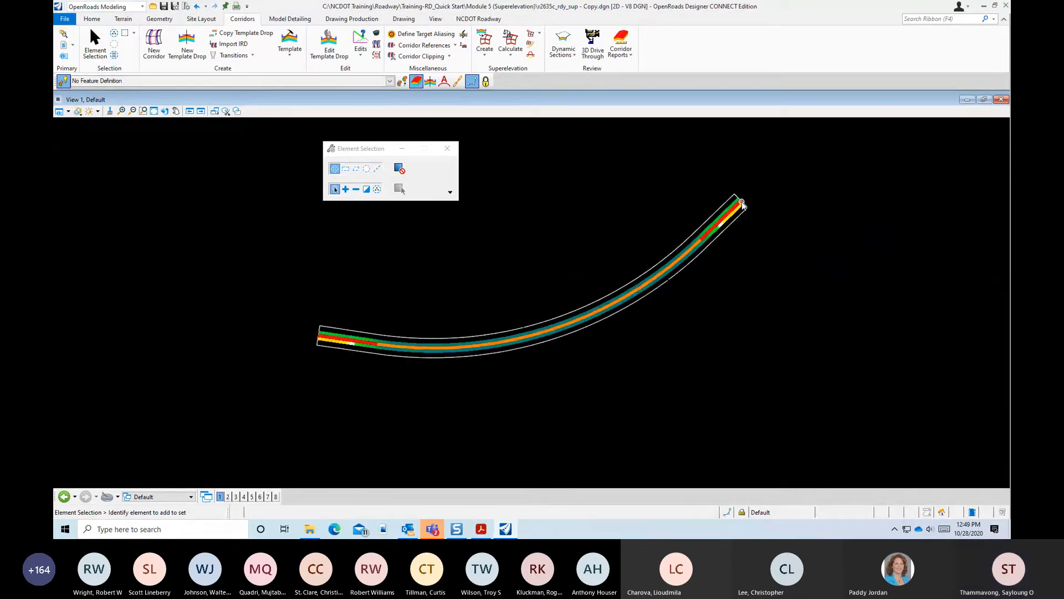
scroll(789, 299, "down", 2)
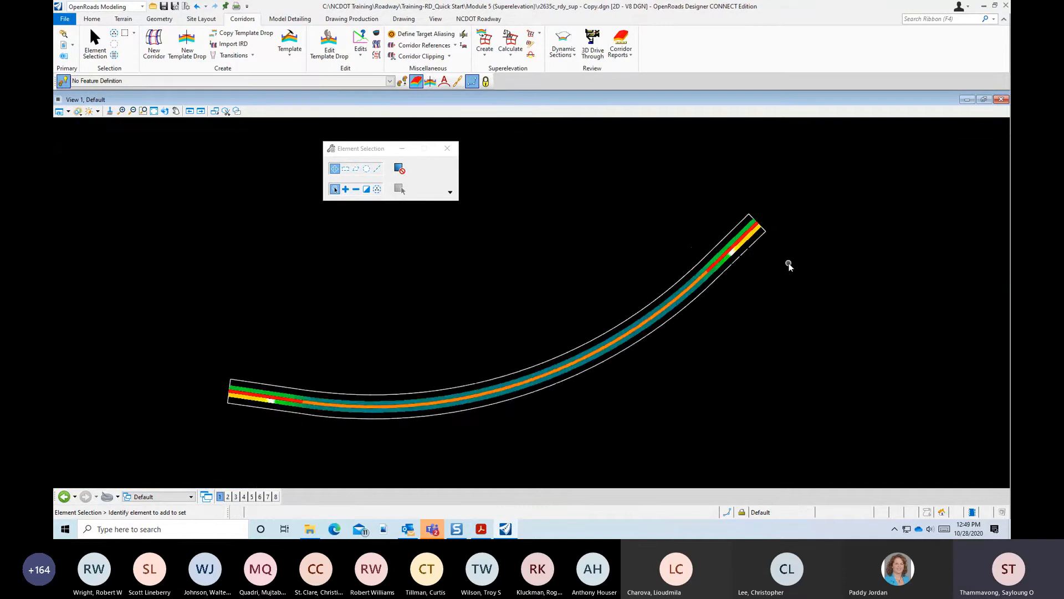
scroll(666, 349, "up", 3)
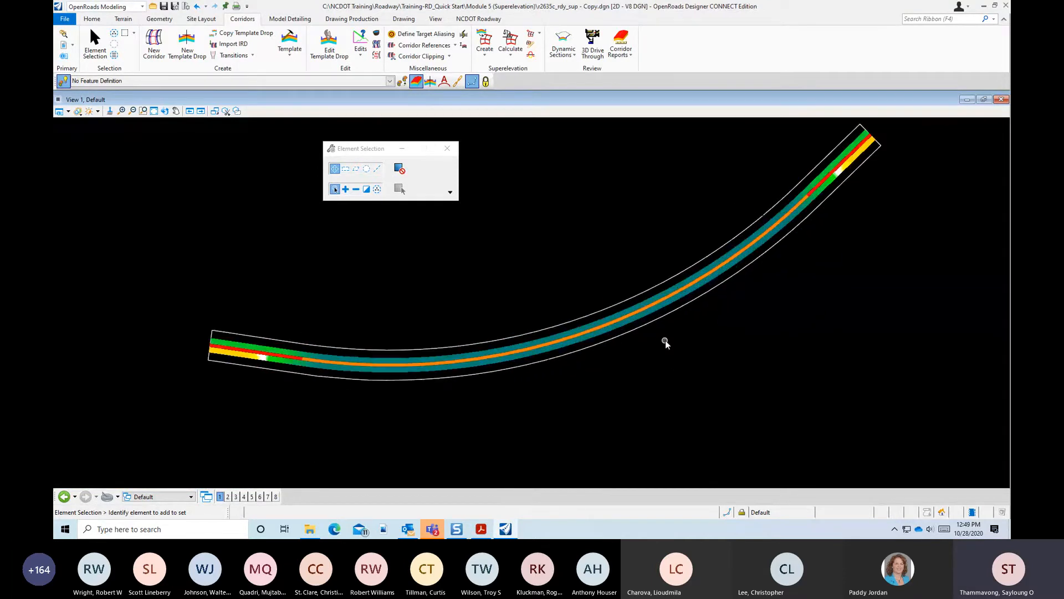
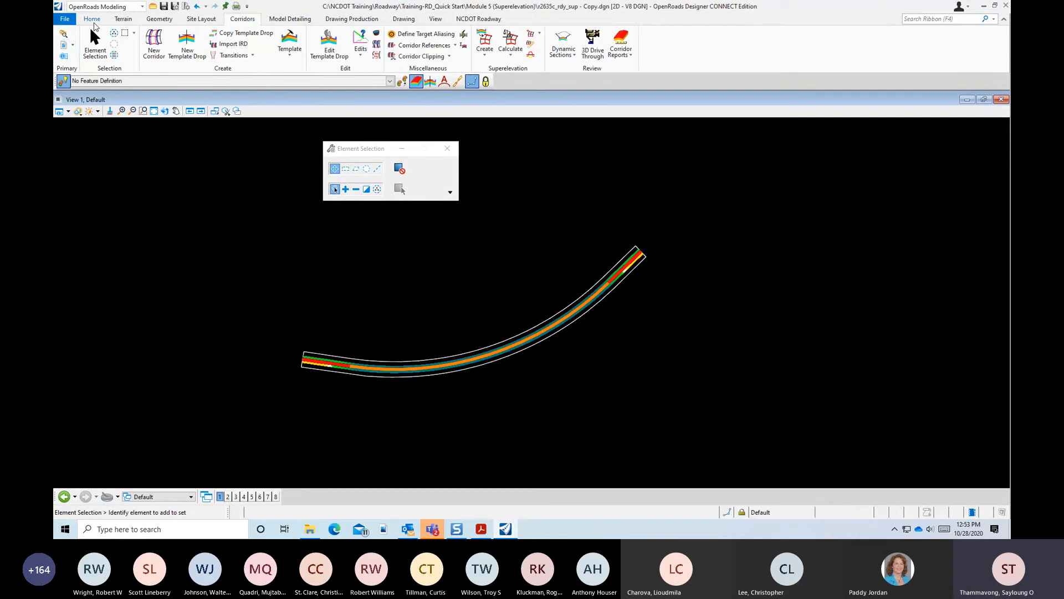
left_click(92, 19)
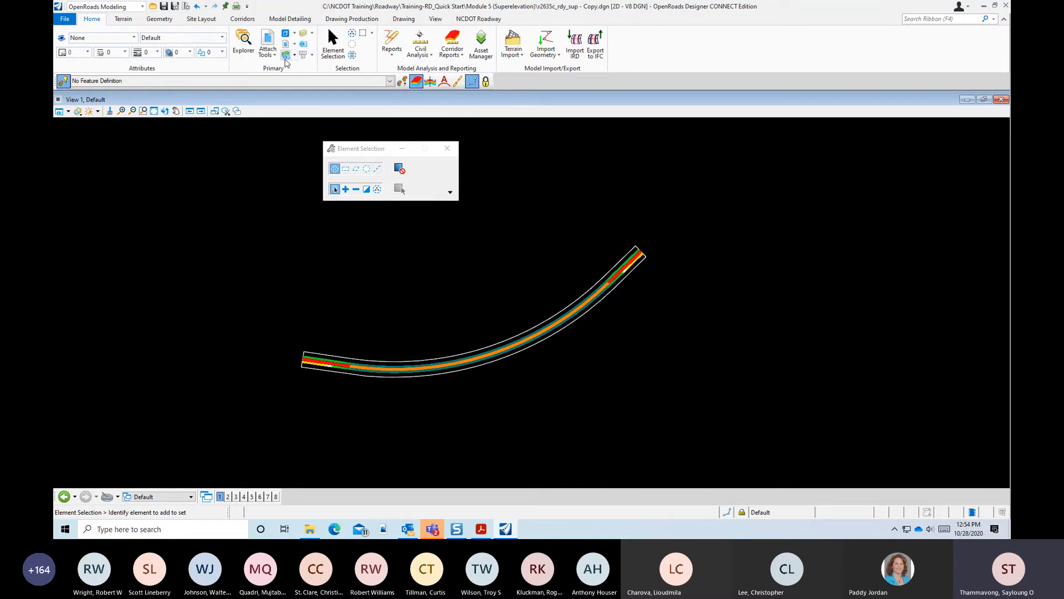
Open the recent file r2635c_rdy_alg - Copy.dgn from Module 14 (Interchange)
left_click(71, 21)
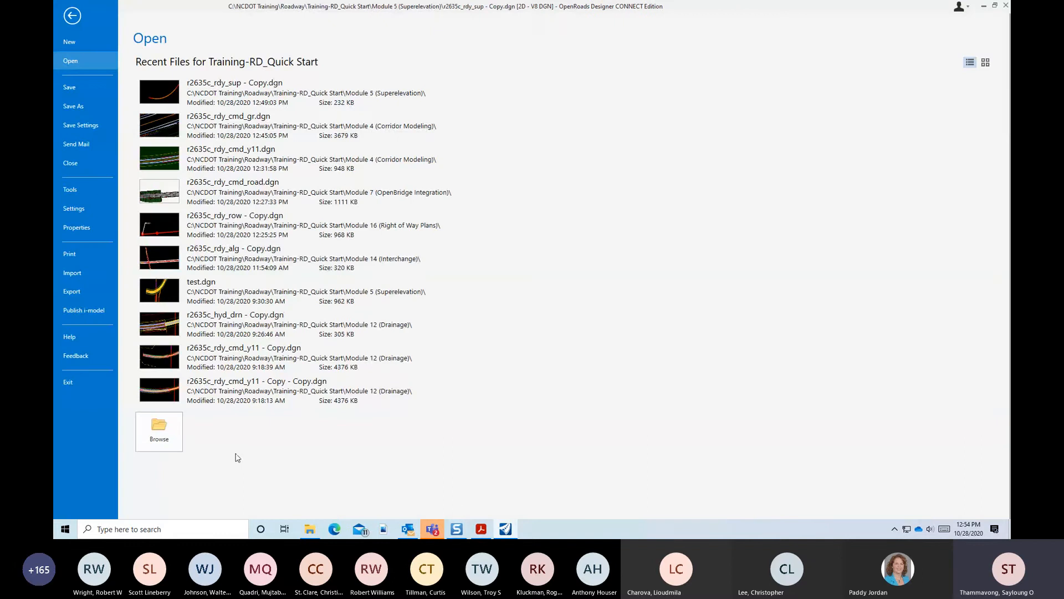
left_click(178, 448)
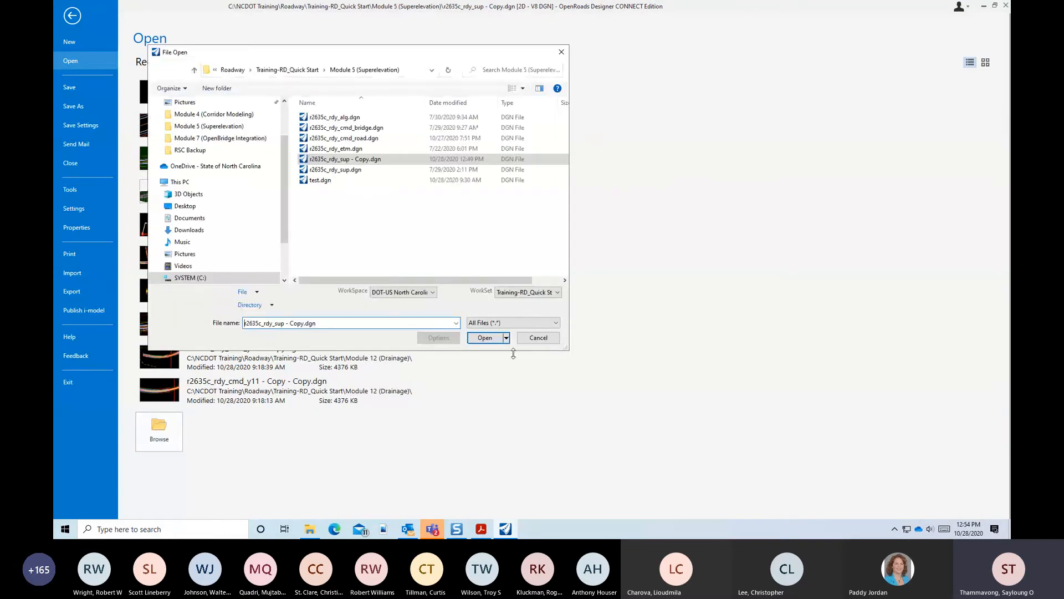
left_click(538, 338)
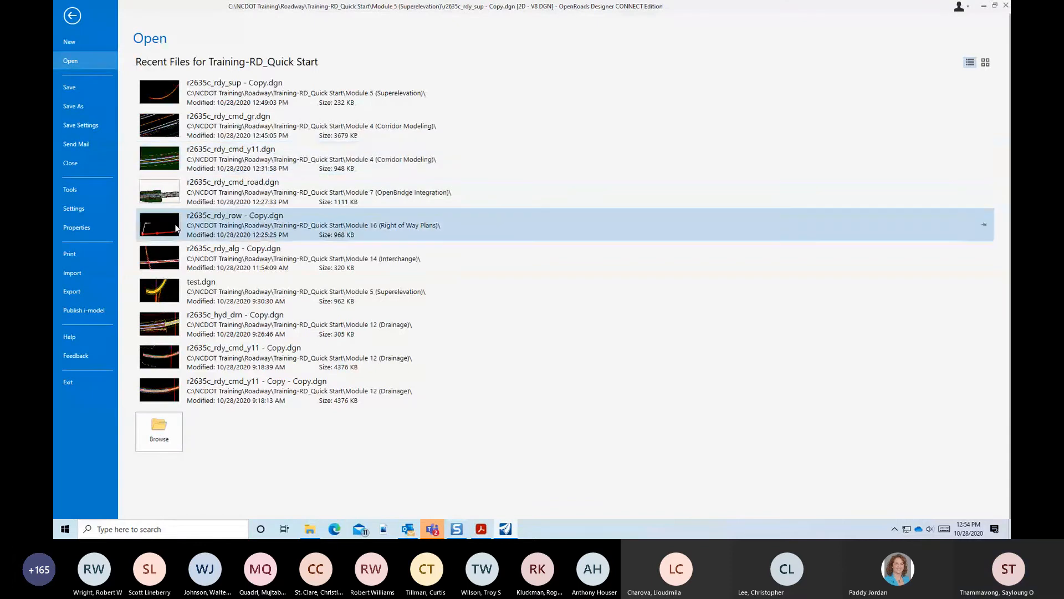
left_click(160, 267)
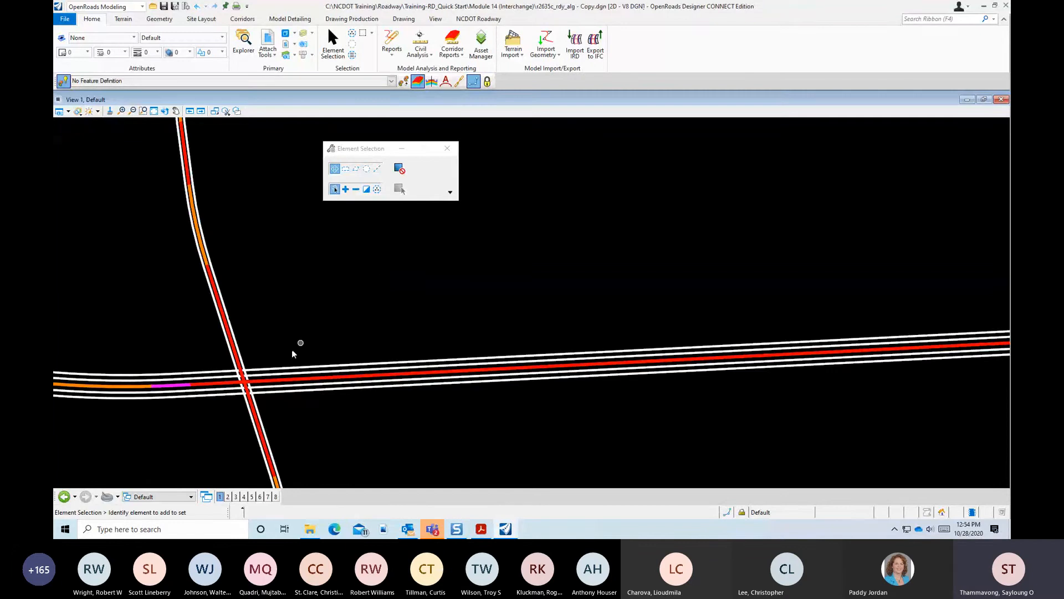
Start placing a civil cell and browse the cell libraries to the contents of Roadway_CivilCells_Interchange.dgnlib
scroll(369, 327, "down", 2)
scroll(284, 339, "up", 2)
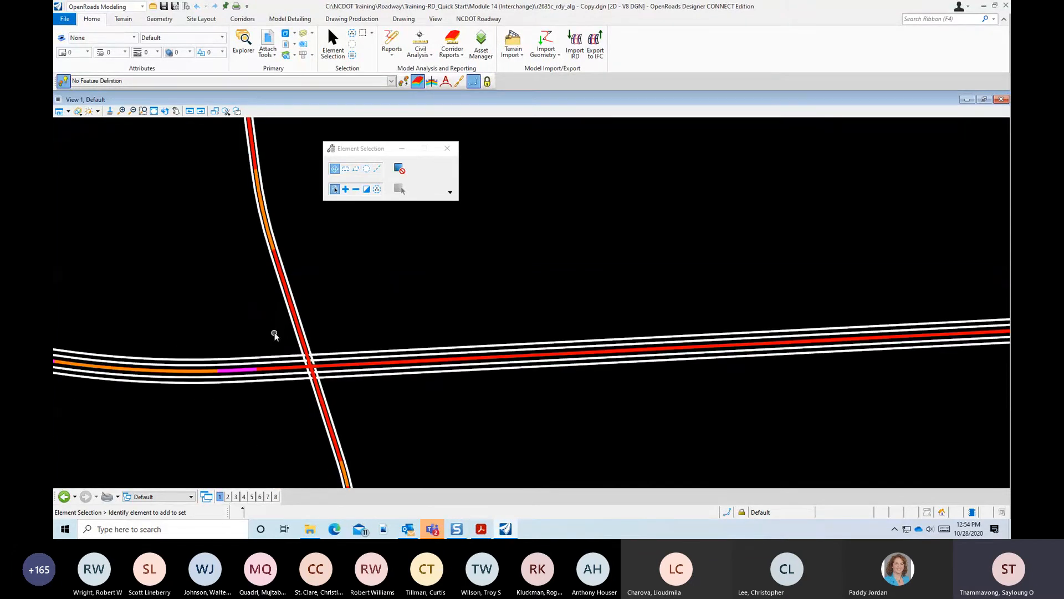
scroll(282, 329, "up", 1)
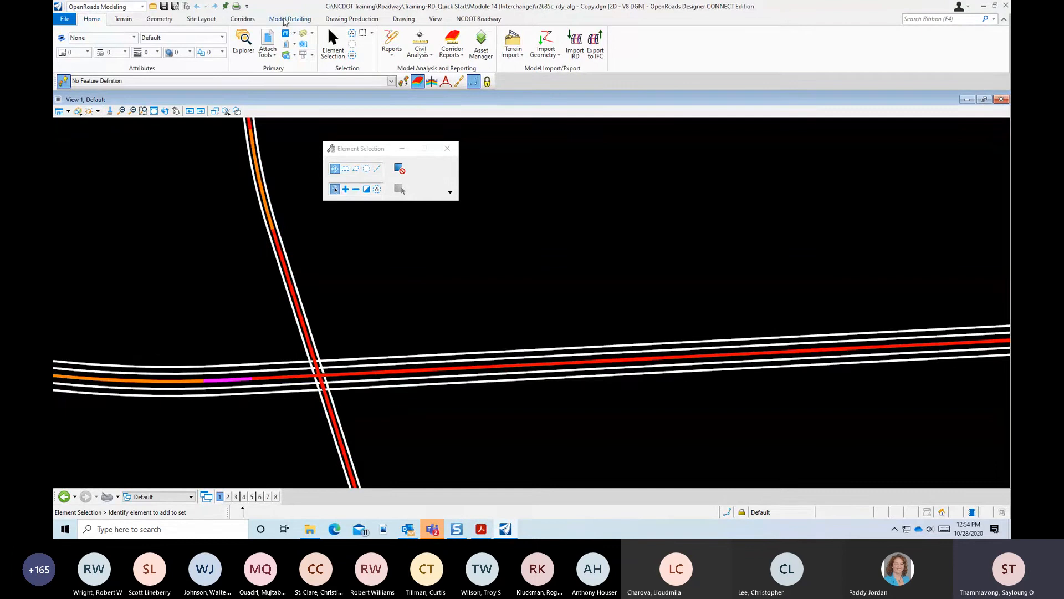
left_click(290, 19)
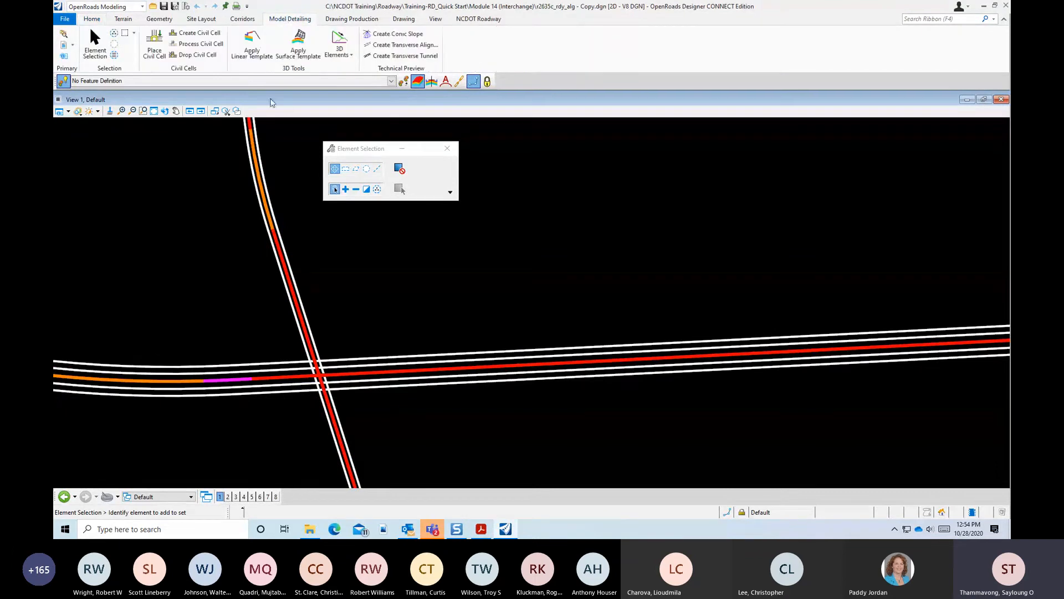
left_click(154, 44)
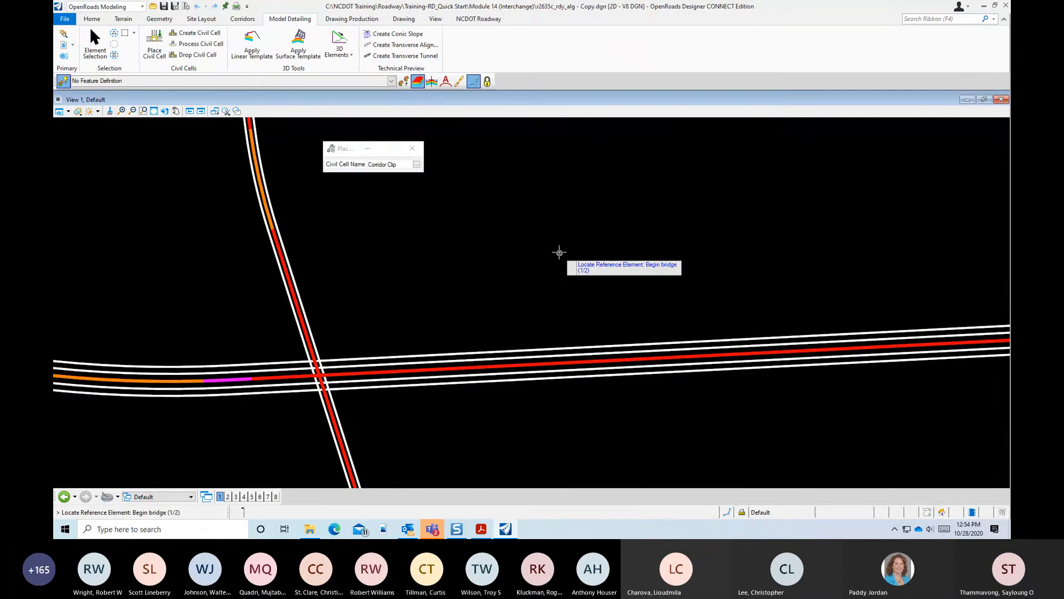
left_click(417, 165)
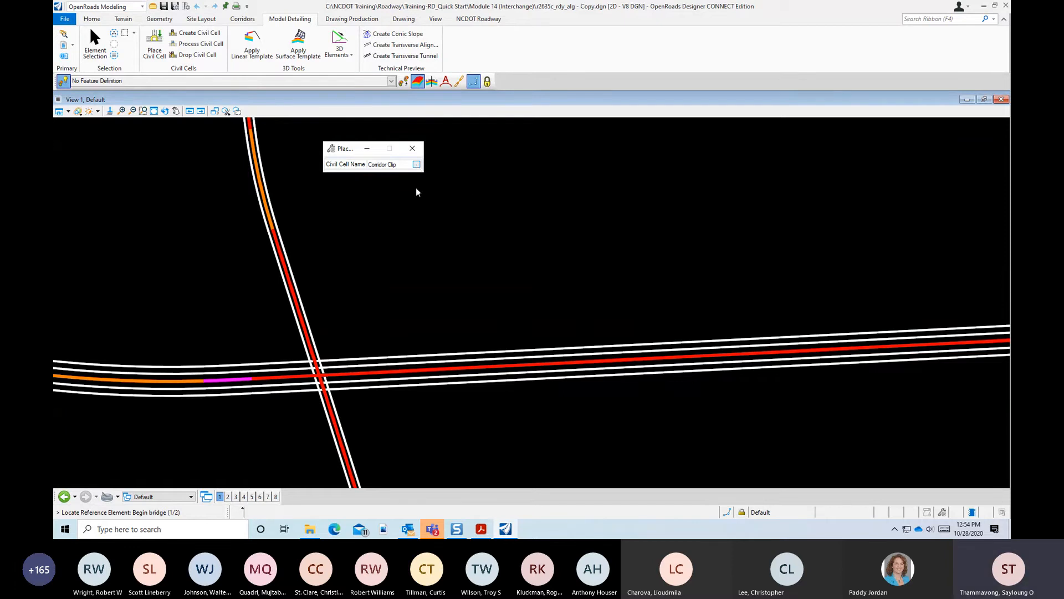
left_click(413, 148)
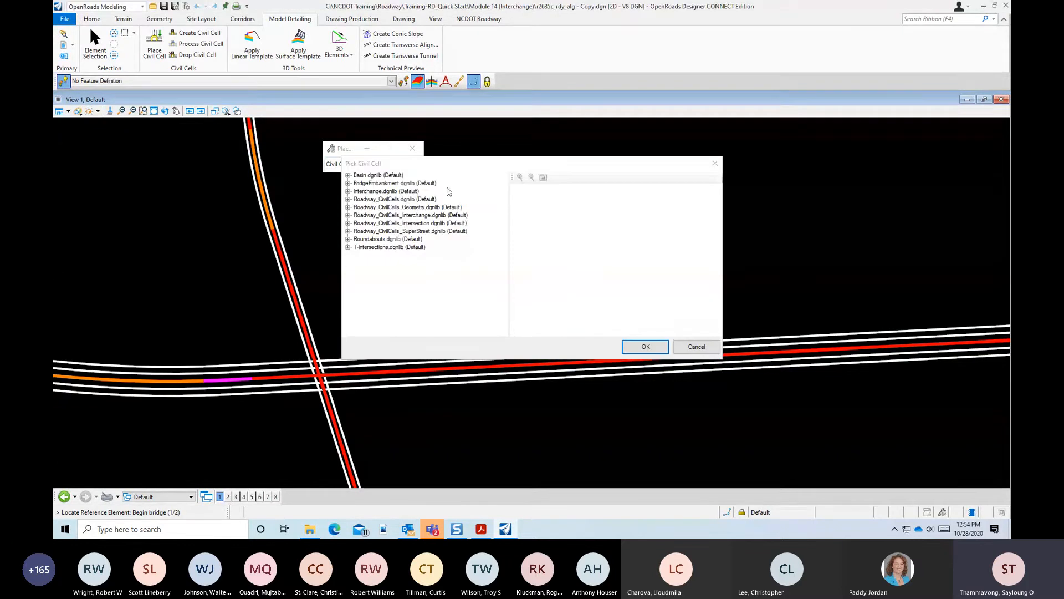
left_click_drag(484, 167, 519, 148)
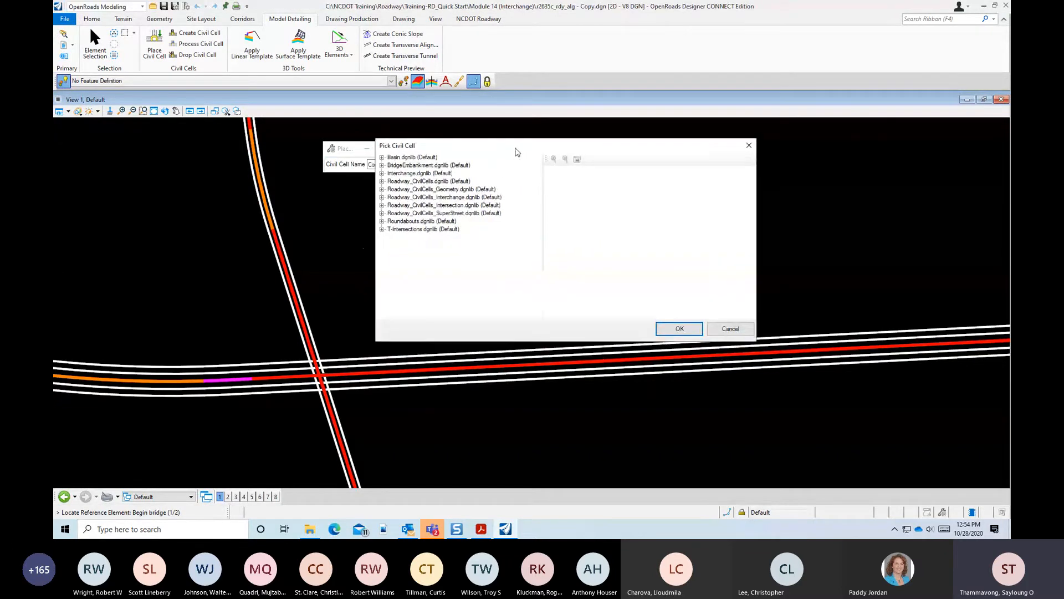
left_click(382, 206)
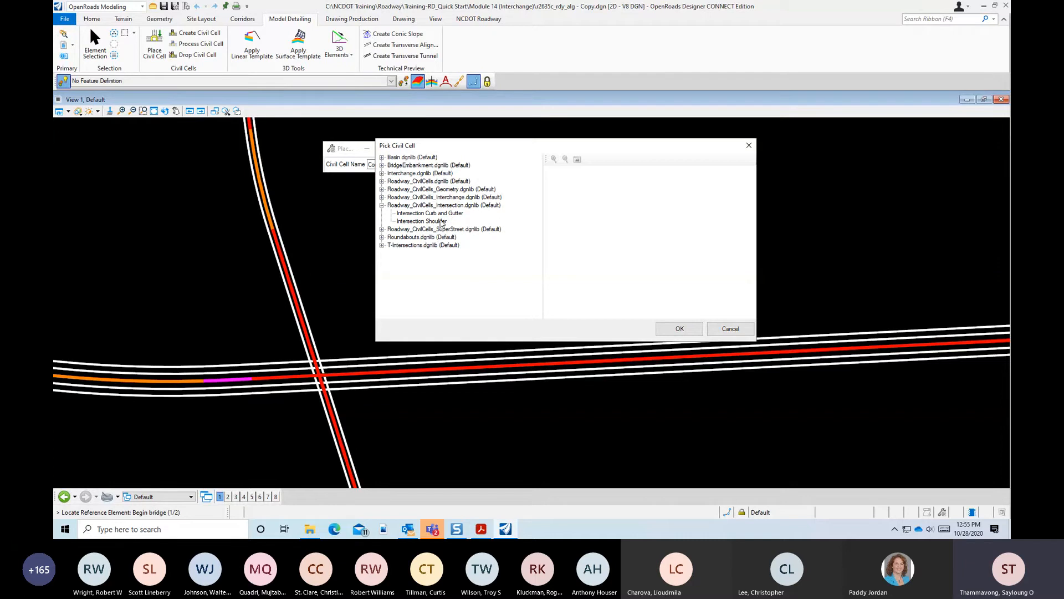
left_click(381, 198)
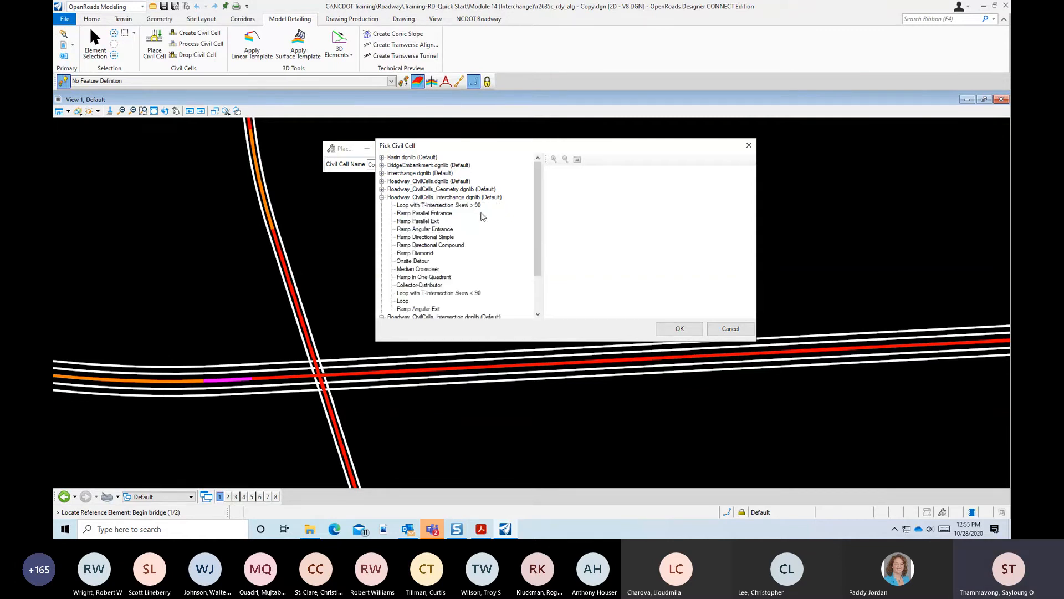
Preview the ramp, detour, crossover and collector cells of the interchange library, and choose Ramp Angular Exit for placement
left_click(447, 213)
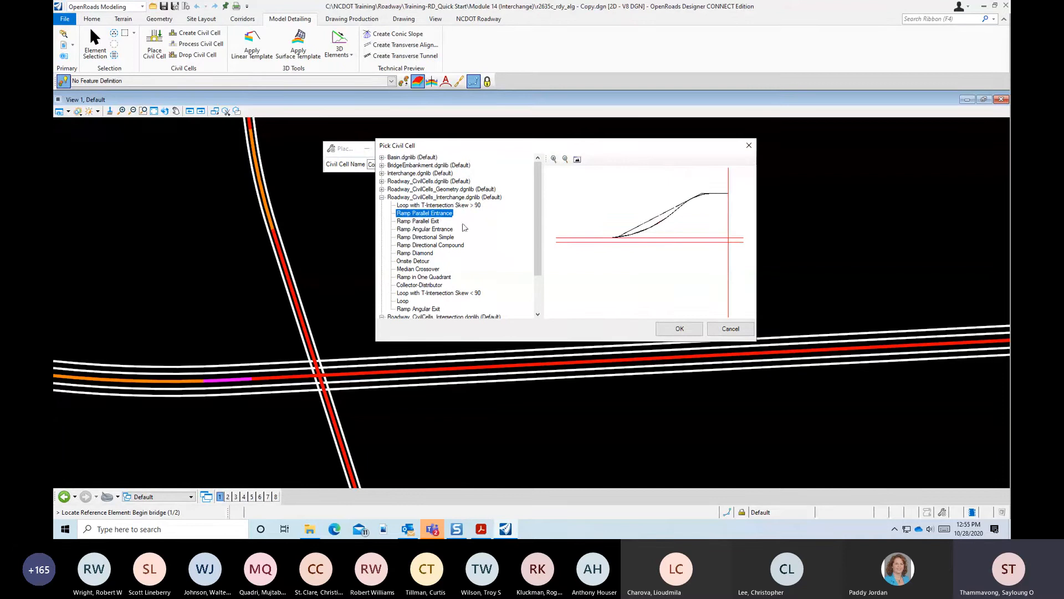
left_click(435, 237)
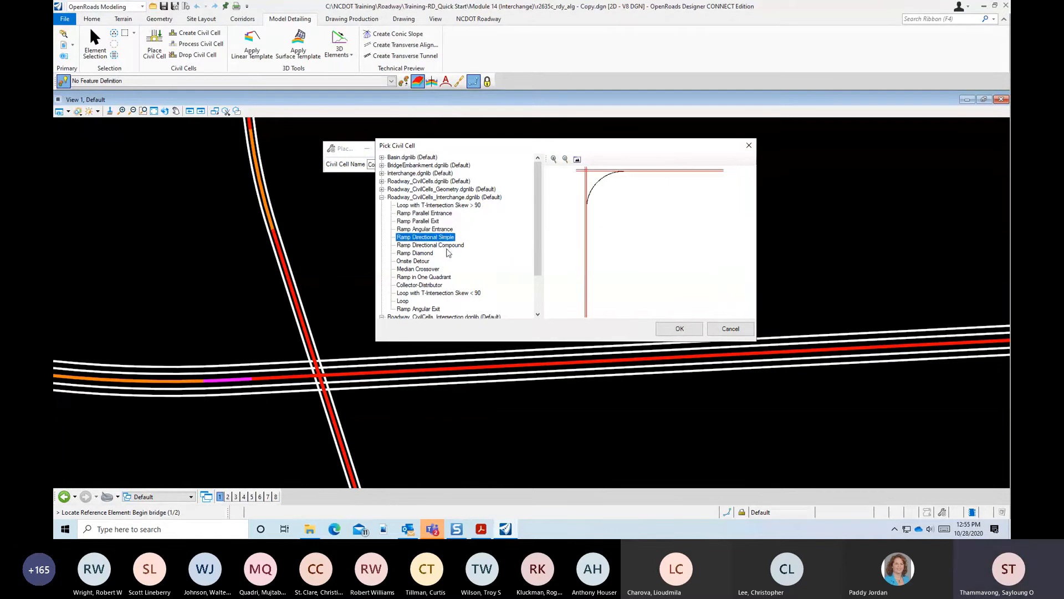
left_click(447, 245)
left_click(430, 261)
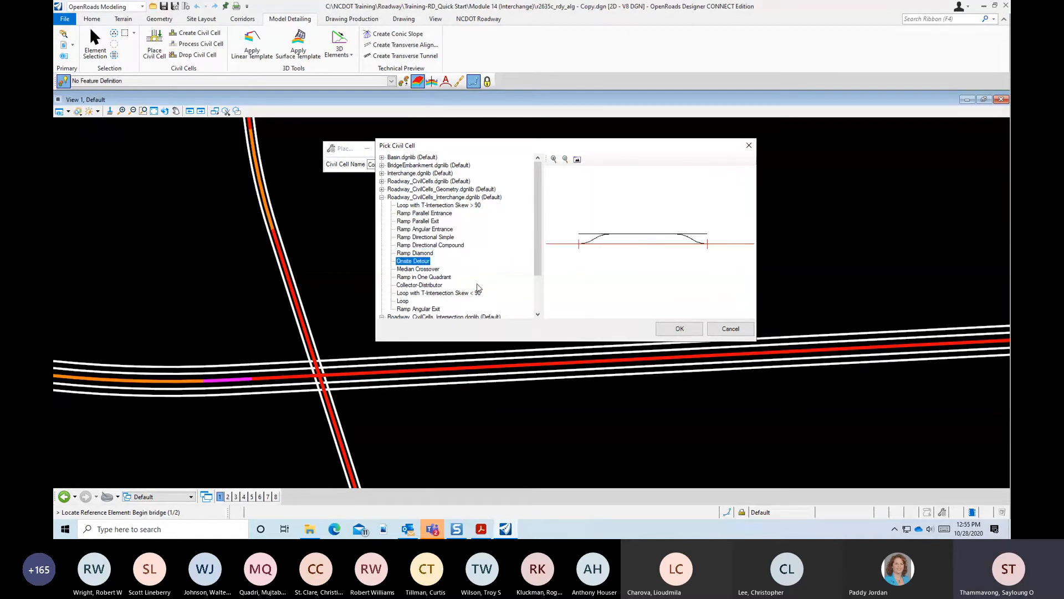
left_click(434, 269)
left_click(432, 277)
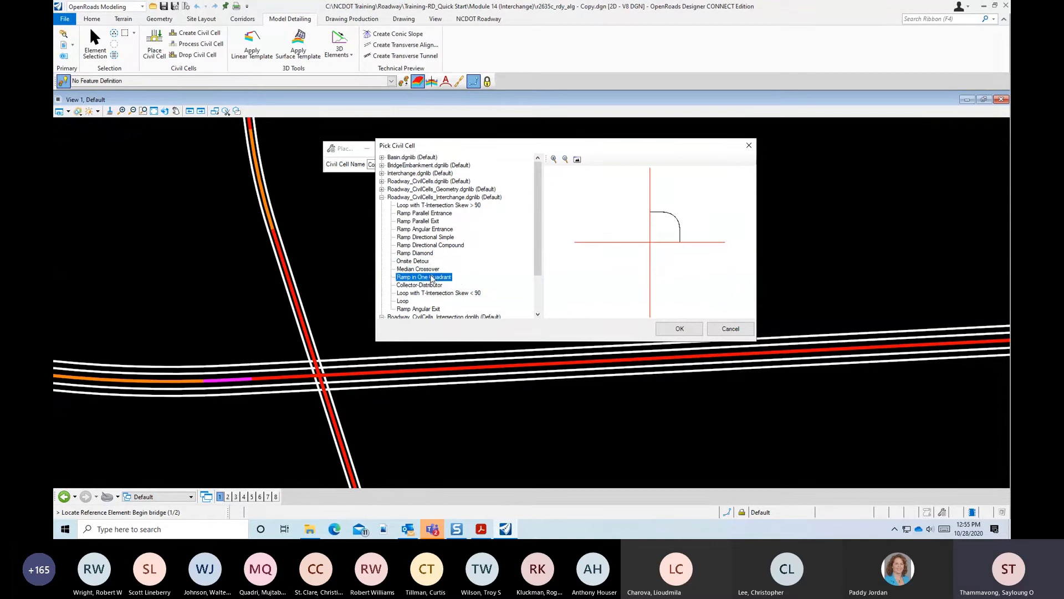
left_click(436, 286)
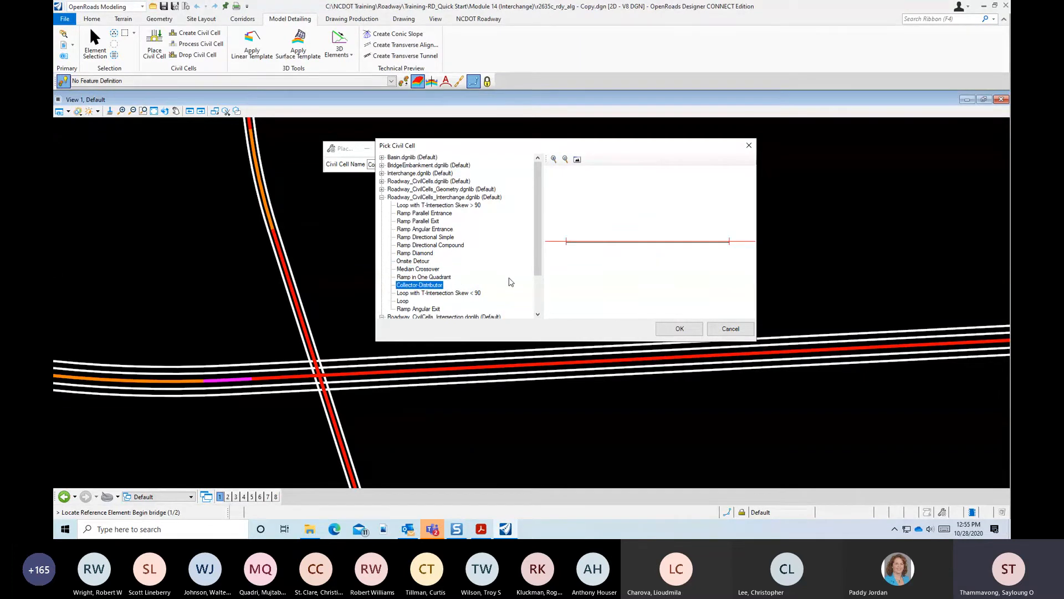
left_click(451, 294)
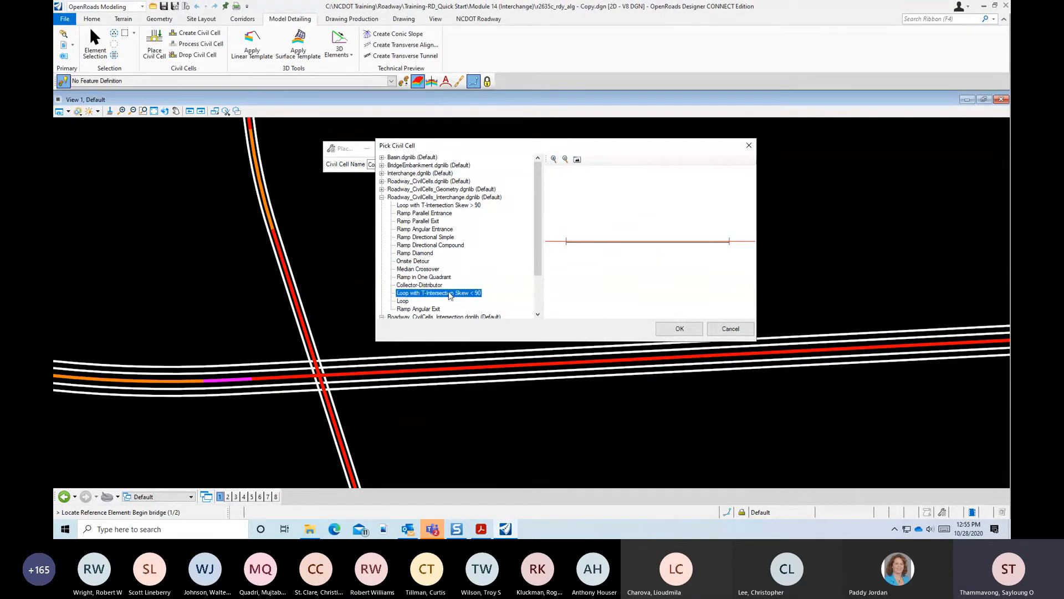
left_click(438, 309)
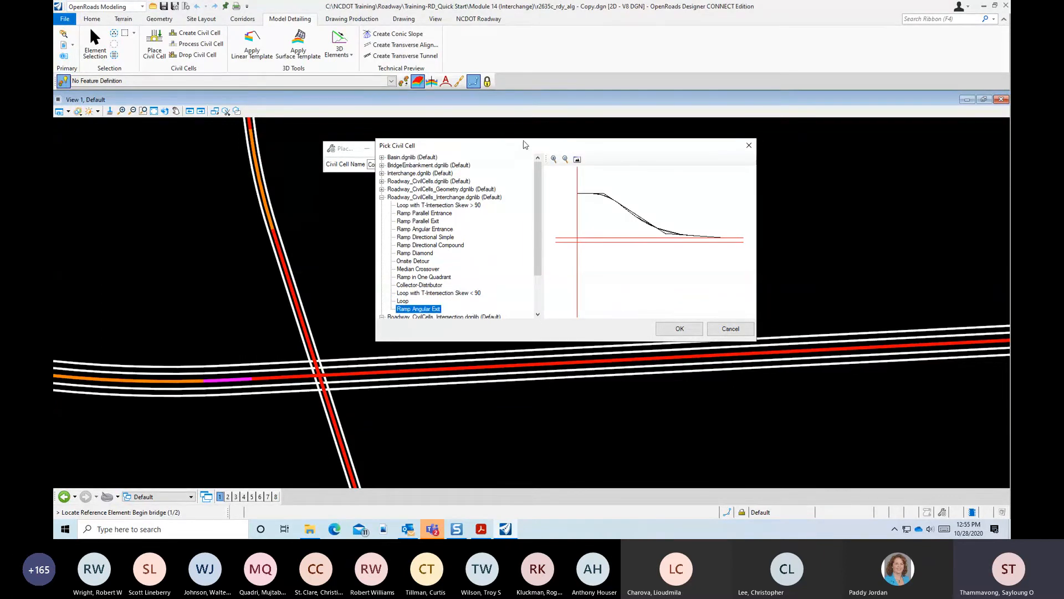
left_click_drag(525, 146, 739, 76)
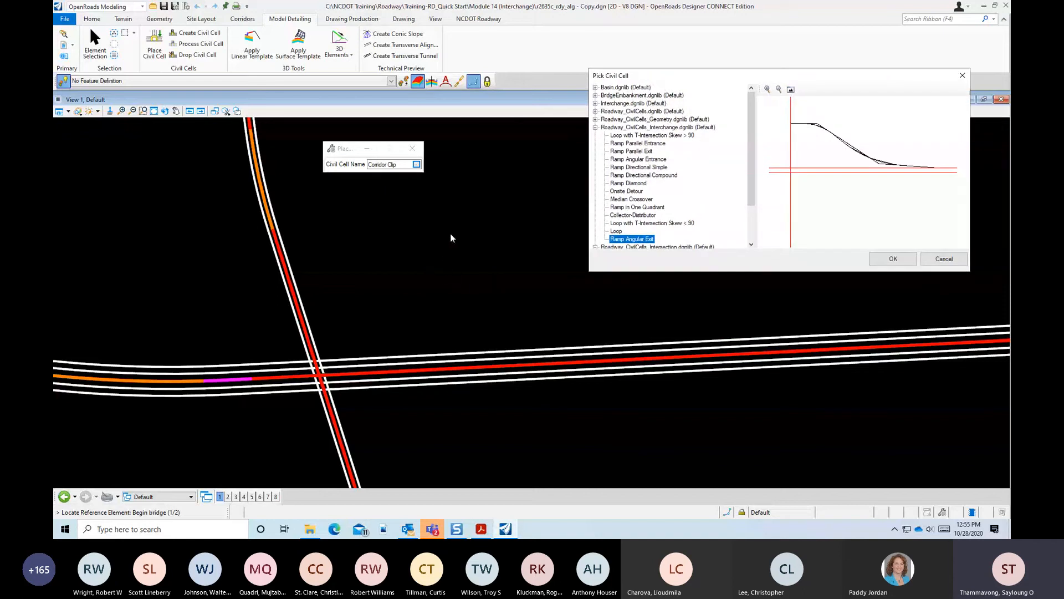
left_click(892, 259)
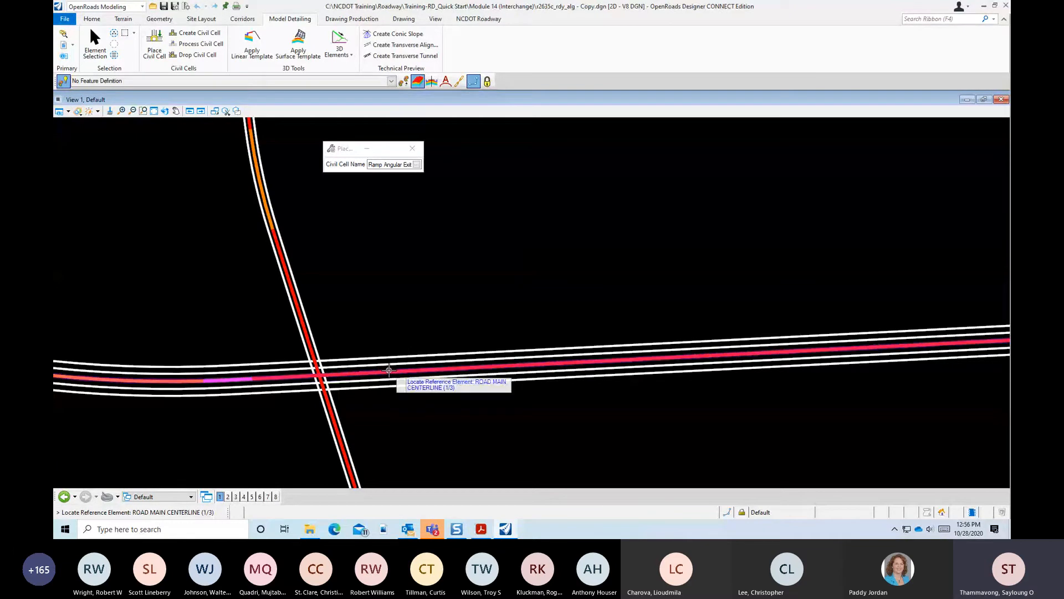
Place the Ramp Angular Exit cell using the main road's centerline, its upper outside edge of travel and the crossing road's centerline, skipping alternatives
left_click(422, 370)
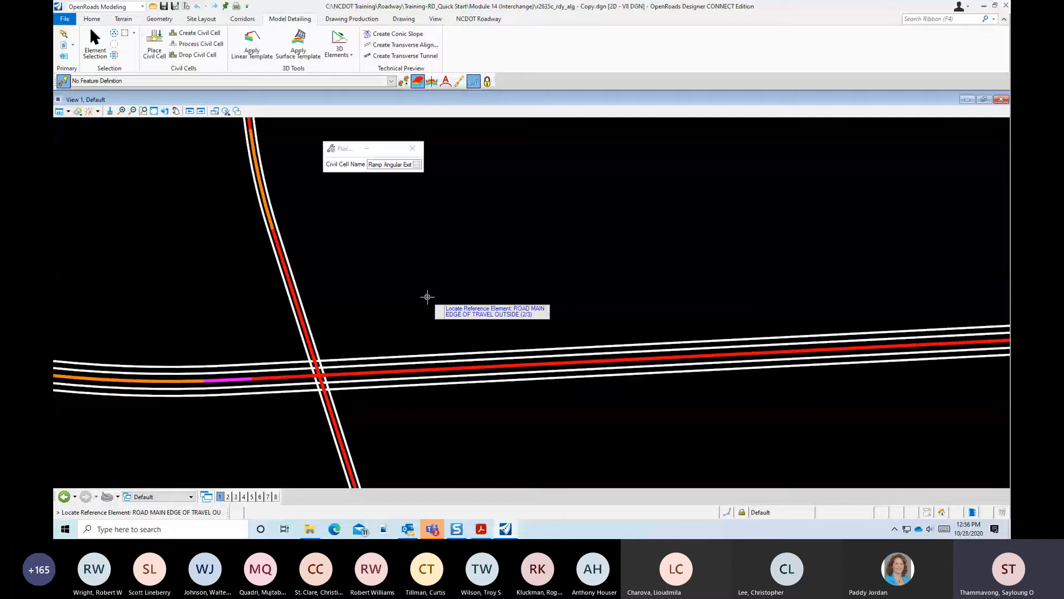
left_click(413, 357)
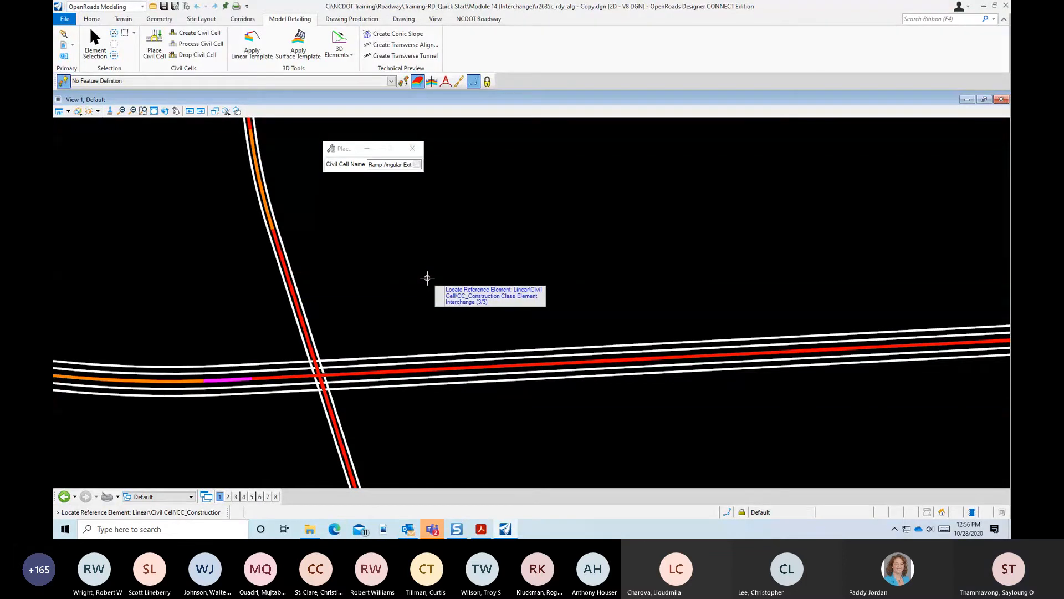
left_click(276, 241)
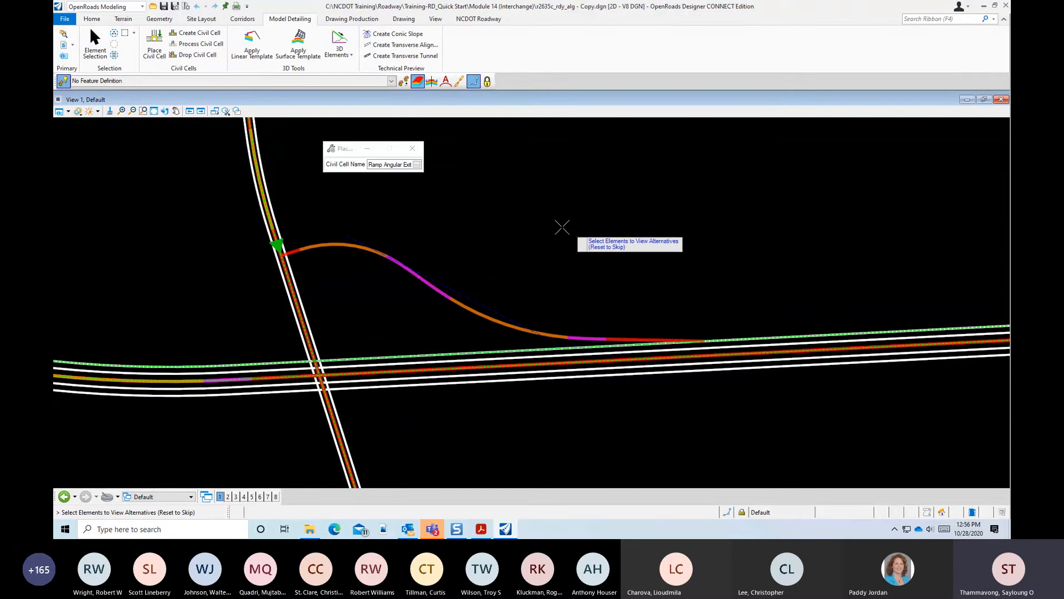
right_click(484, 236)
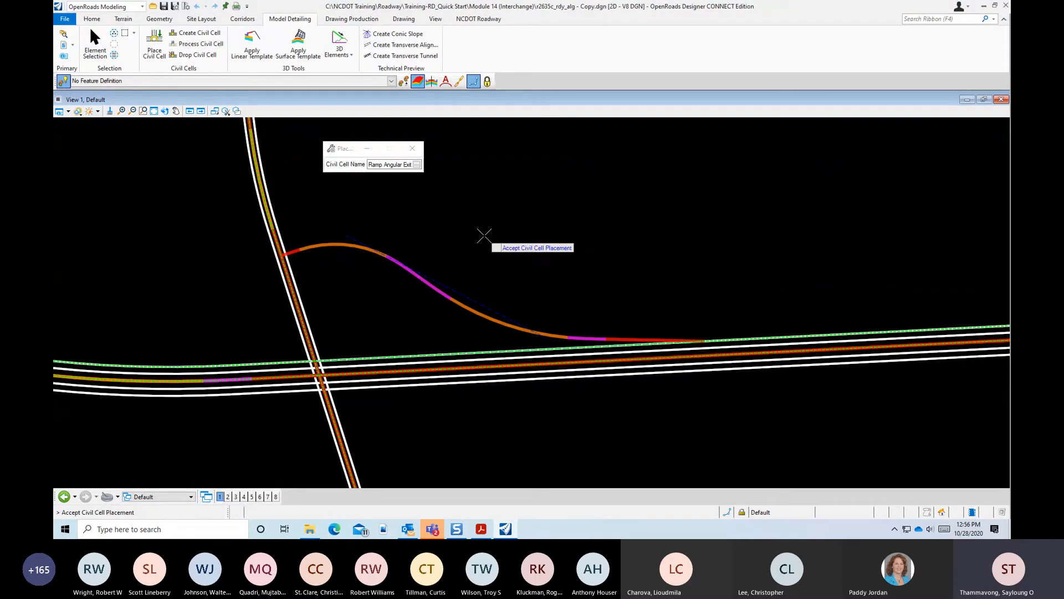
left_click(483, 236)
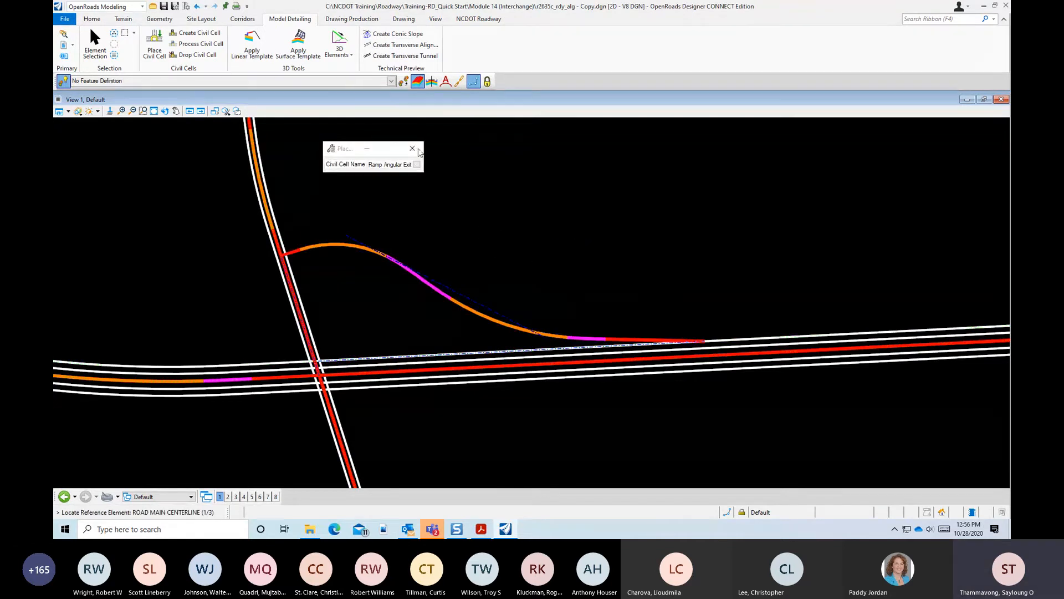
Select the placed ramp alignment and examine its radius, length and angle dimensions, especially around the exit taper at the main road
left_click(95, 44)
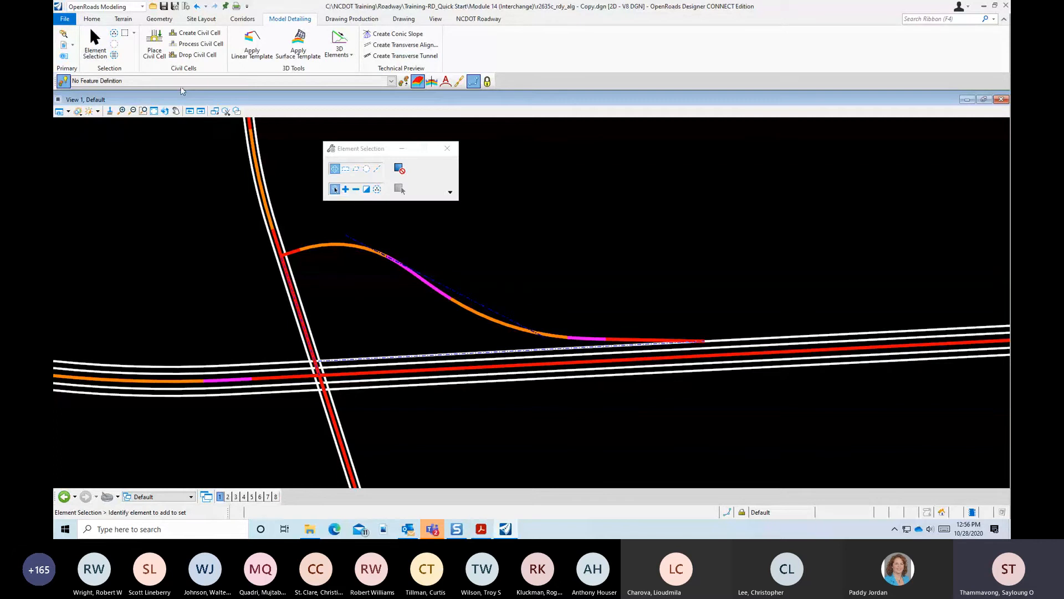
left_click(484, 316)
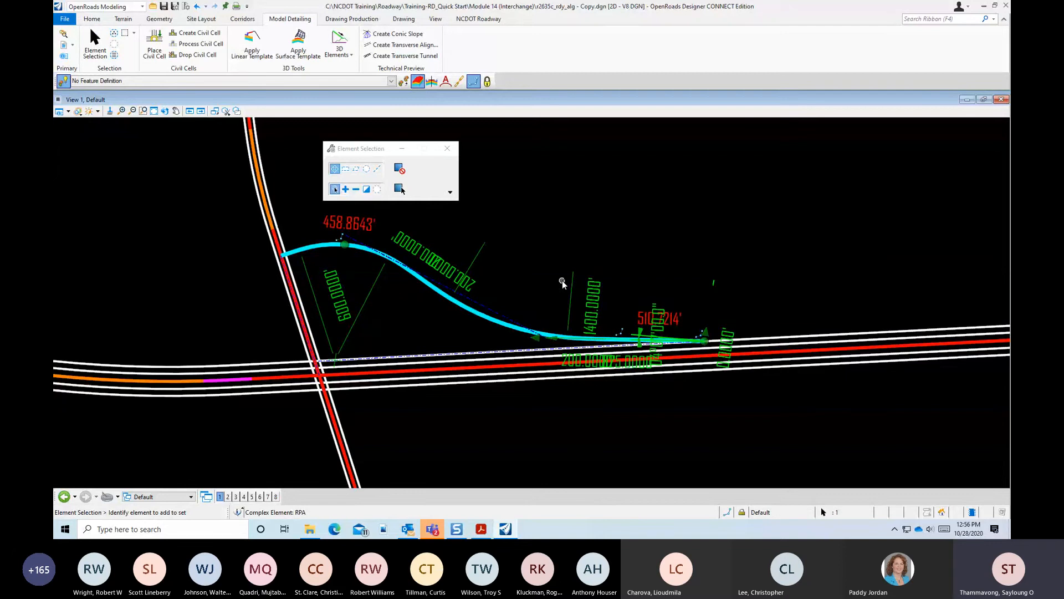
scroll(613, 366, "up", 3)
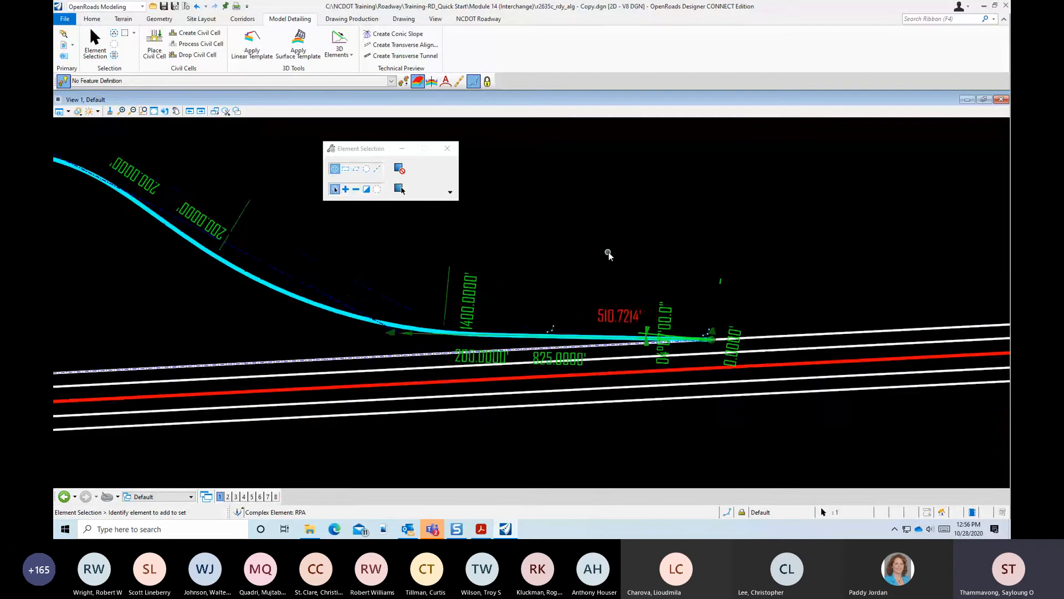
scroll(610, 257, "down", 3)
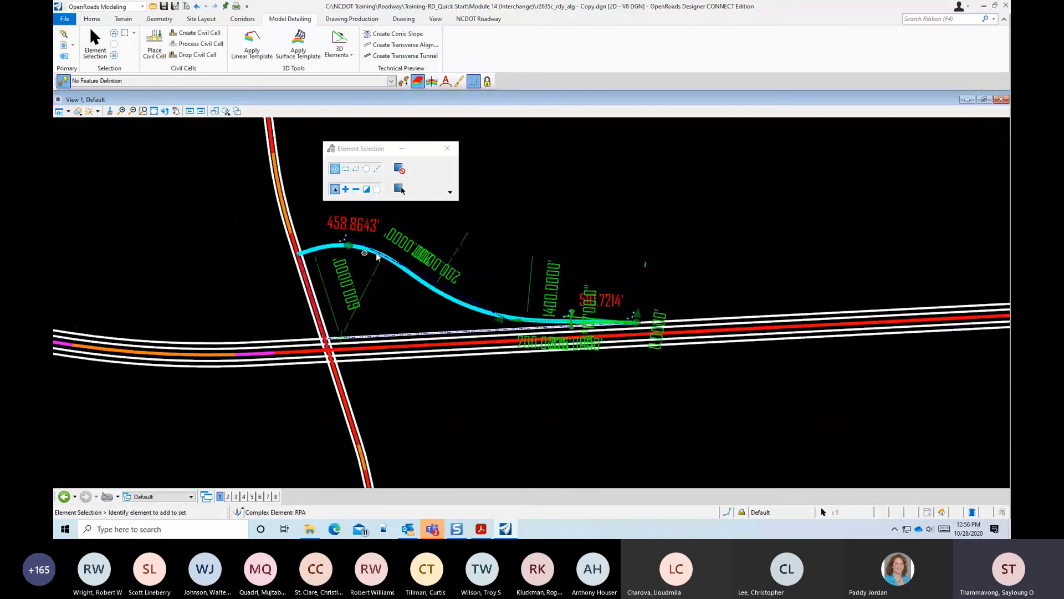
scroll(568, 288, "up", 2)
scroll(693, 363, "up", 3)
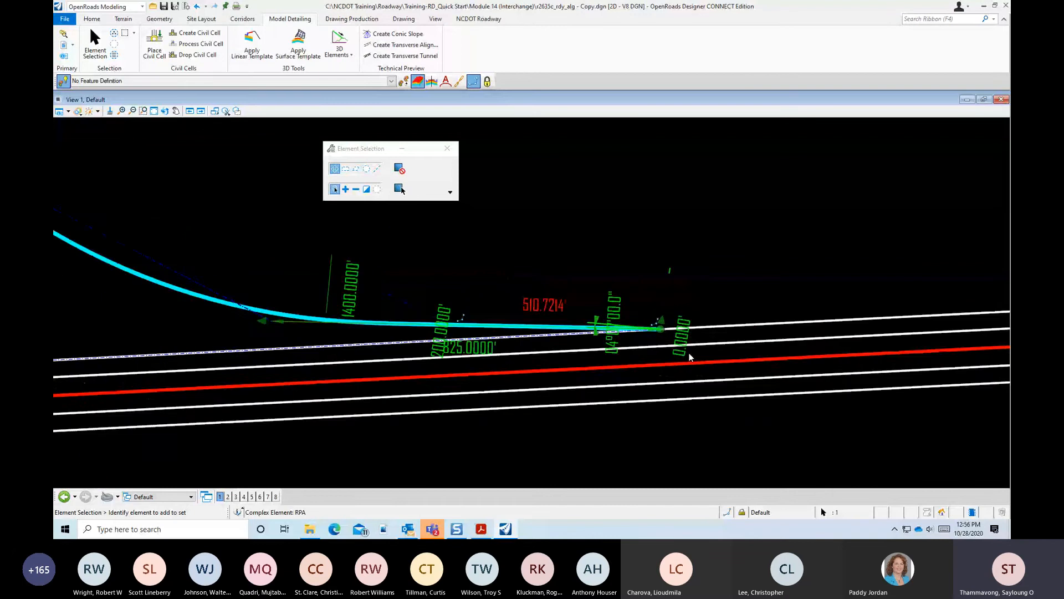
scroll(606, 342, "up", 1)
scroll(606, 343, "up", 1)
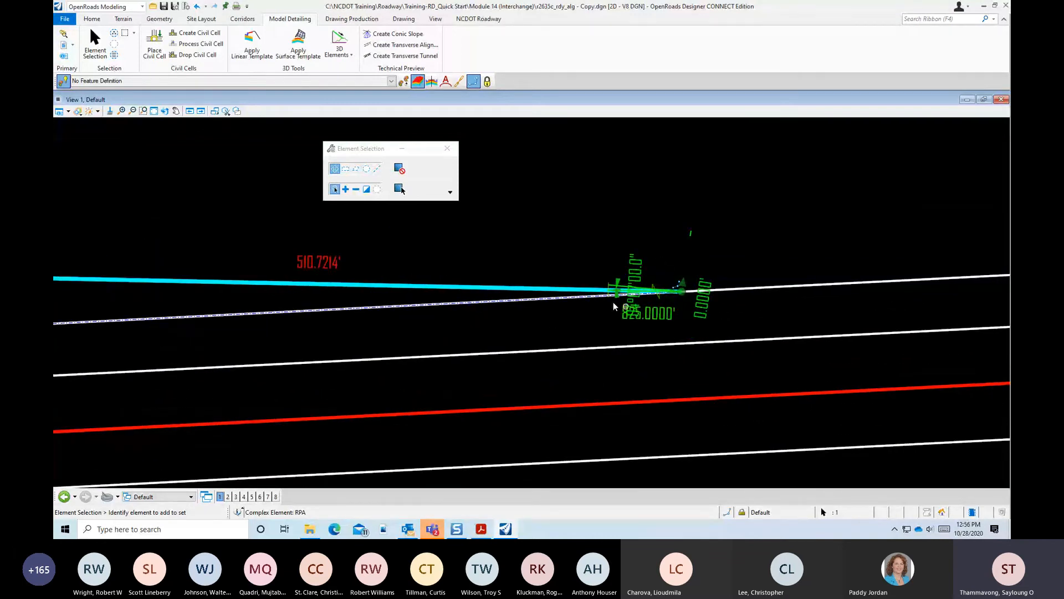
scroll(636, 301, "up", 1)
scroll(636, 301, "up", 1)
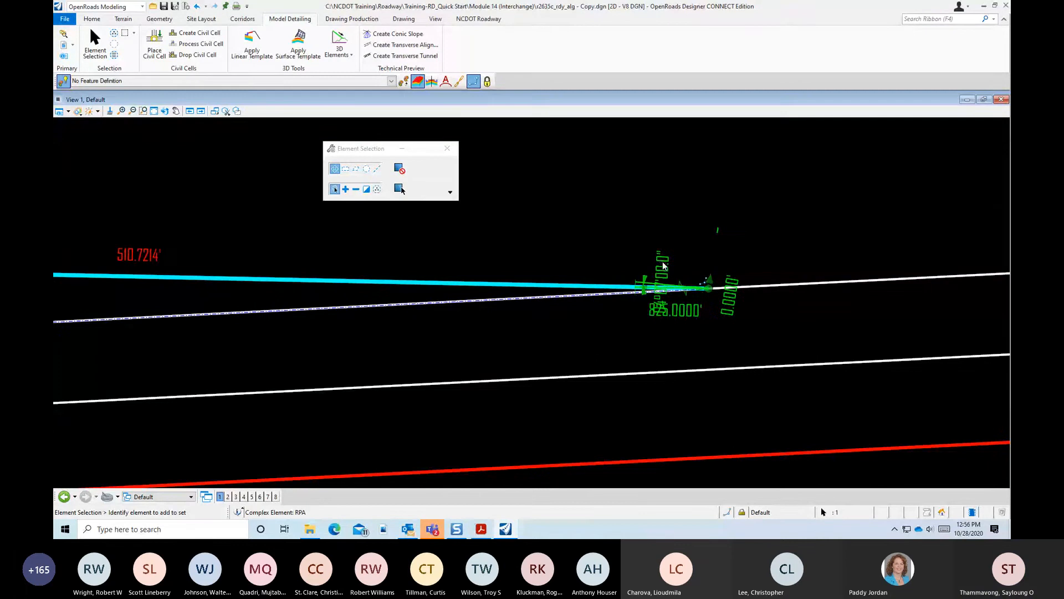
left_click(660, 286)
left_click(657, 274)
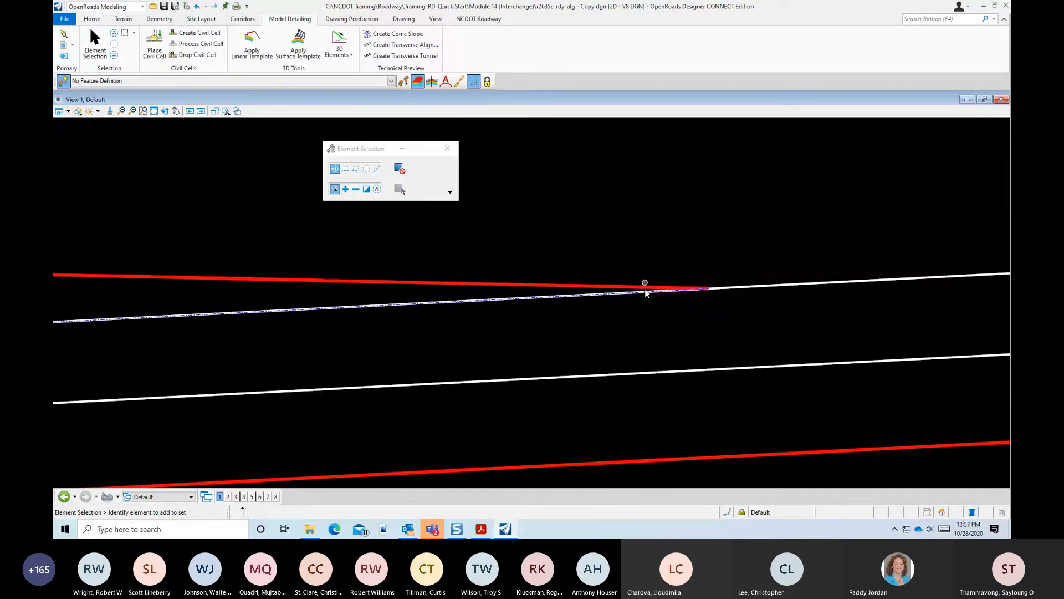
Set the ramp alignment's exit taper angle at the main road to 02°08'00.0"
left_click(647, 288)
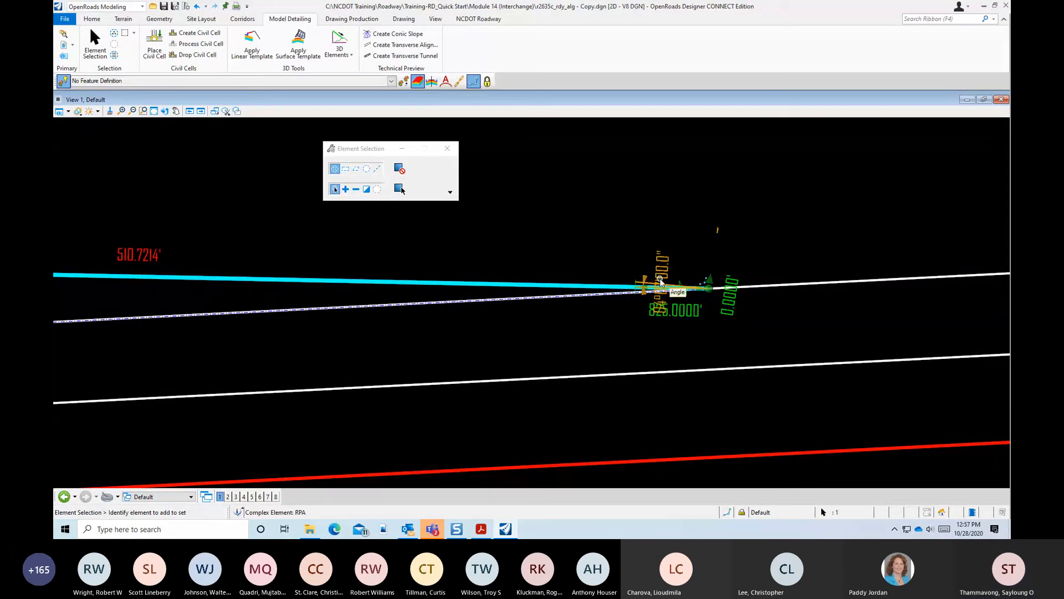
left_click(660, 282)
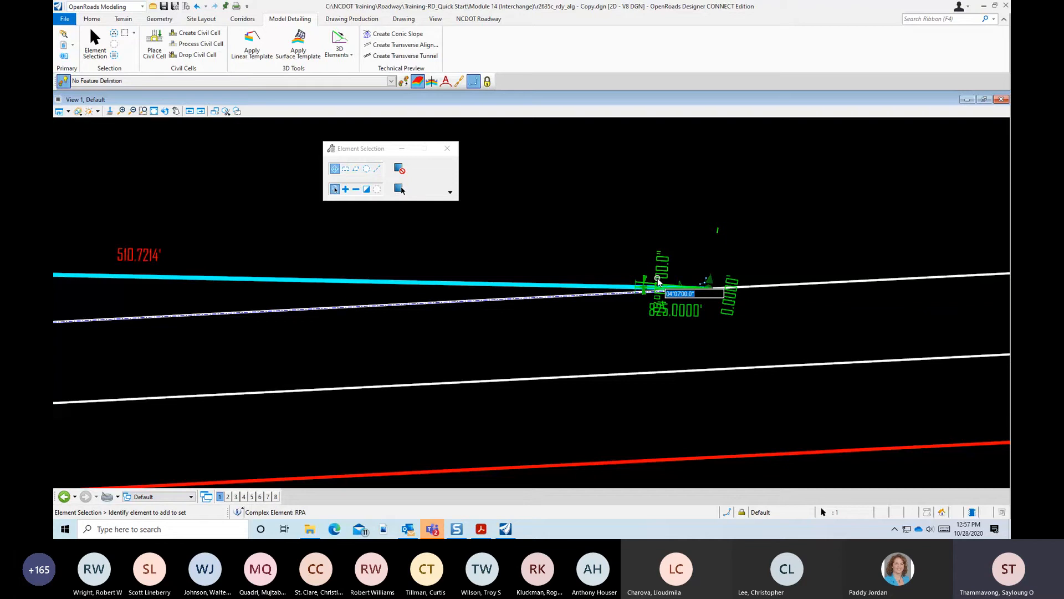
key("Right")
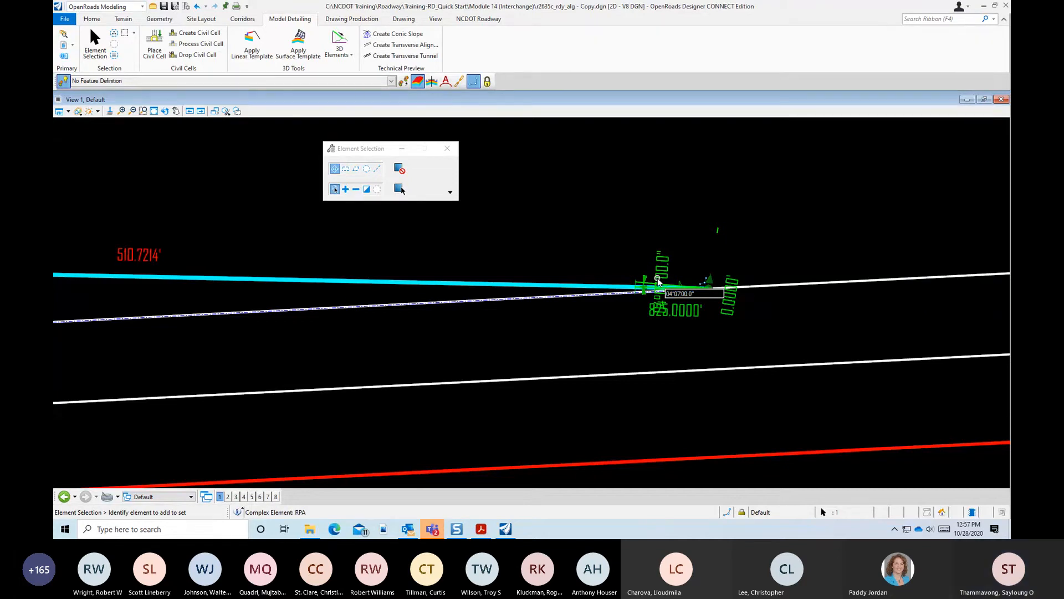
key("BackSpace")
type("2")
key("BackSpace")
type("9")
key("BackSpace")
type("8")
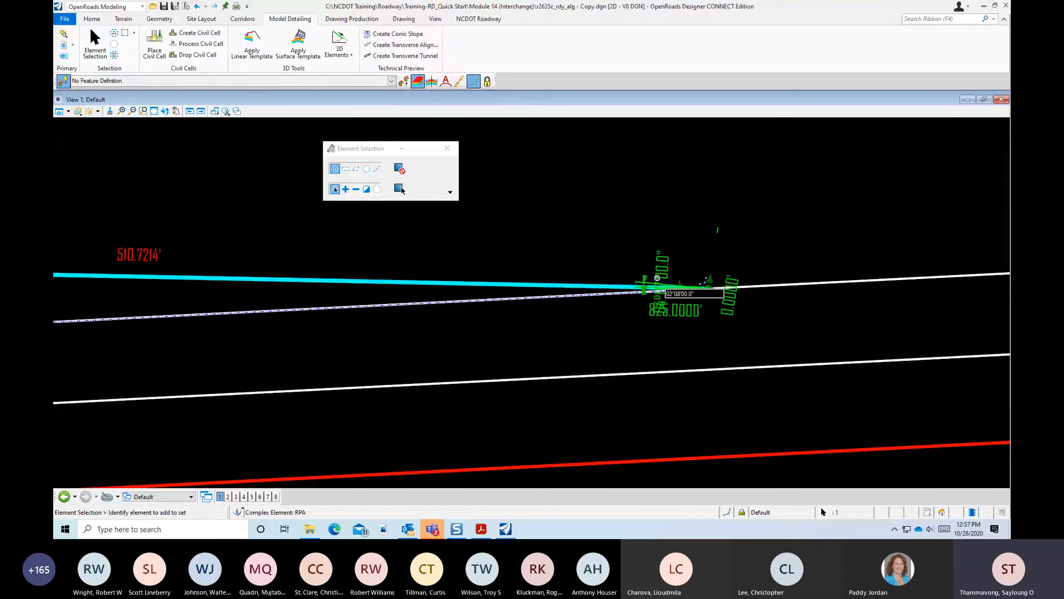
key("Return")
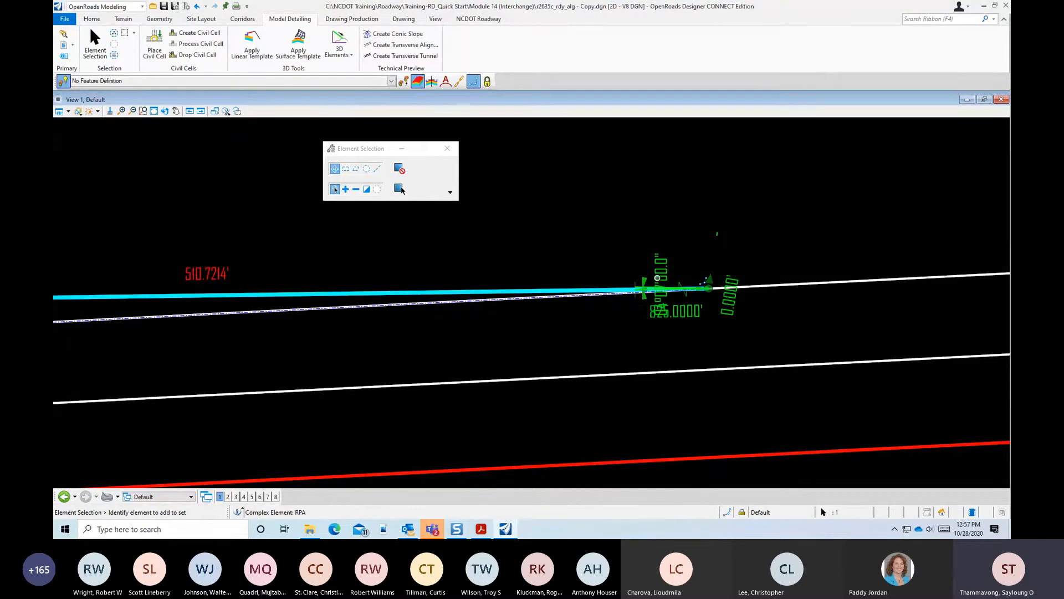
left_click(715, 286)
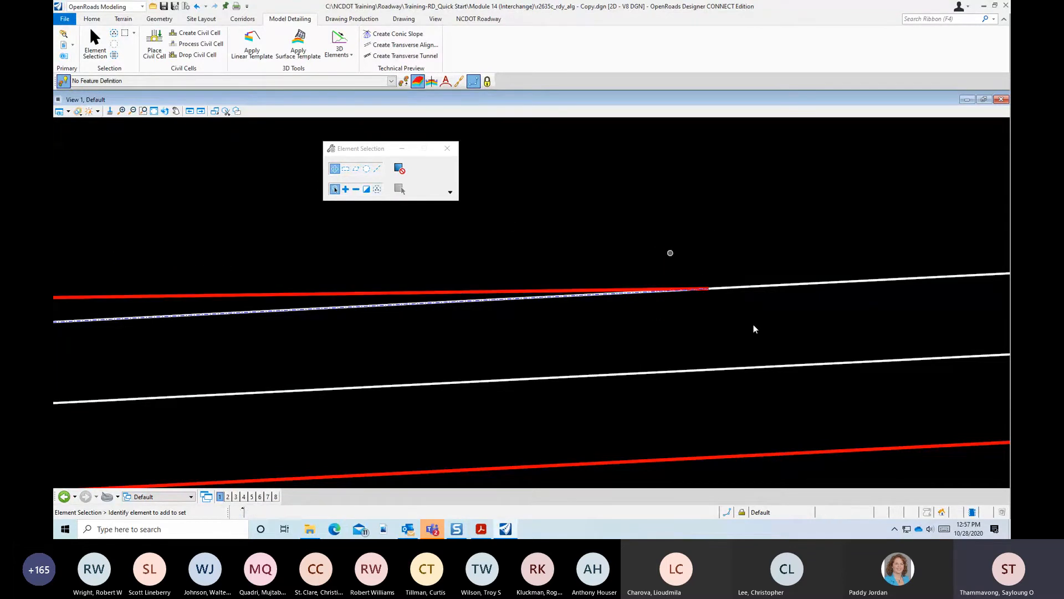
Set the radius of the ramp's curve nearest the main road exit to 1000'
scroll(776, 321, "down", 5)
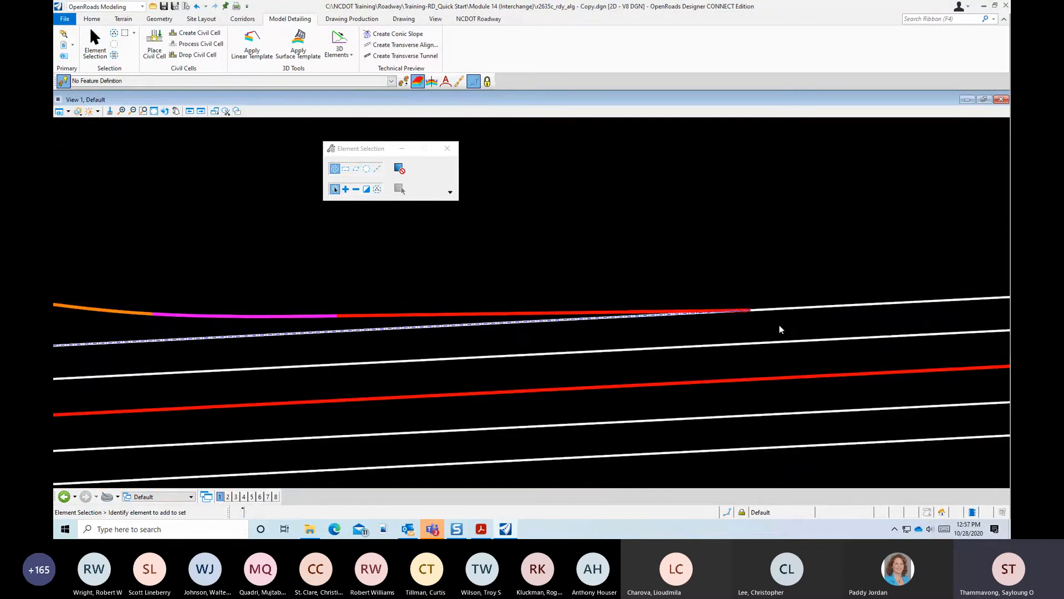
left_click(397, 312)
left_click(490, 298)
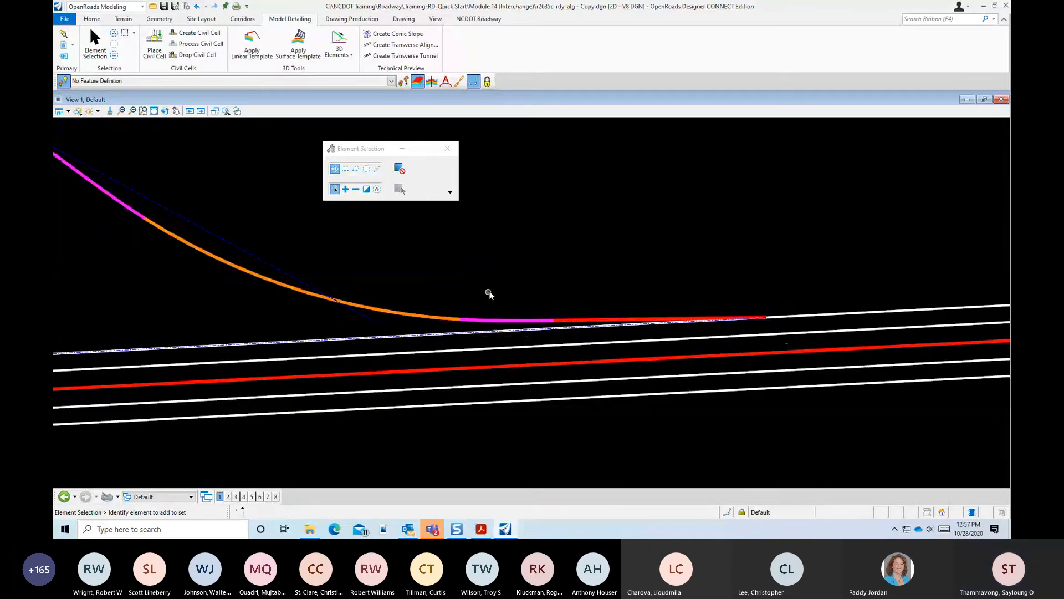
left_click(417, 319)
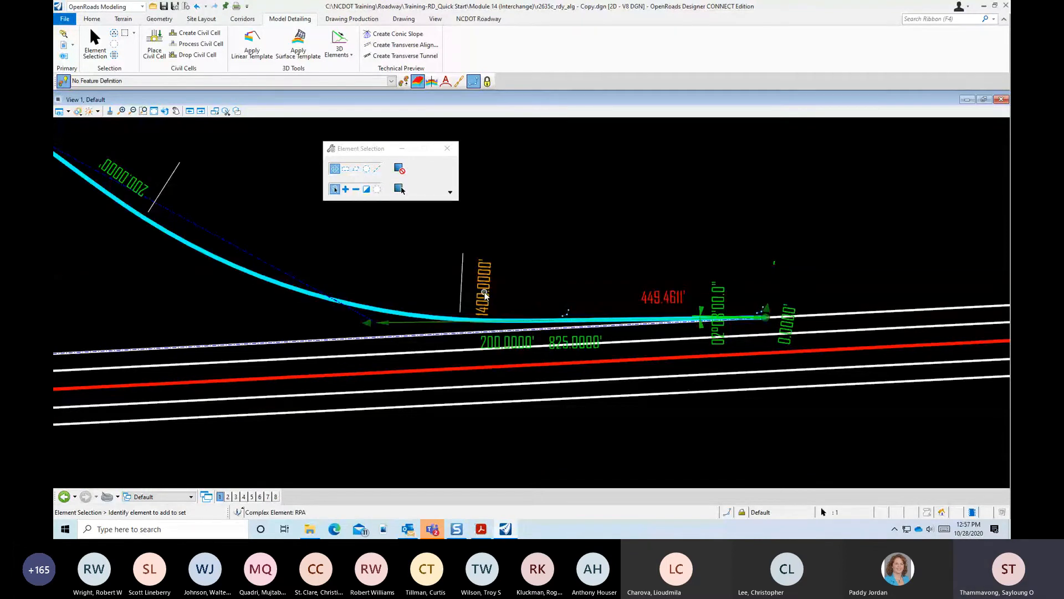
left_click(486, 294)
type("100")
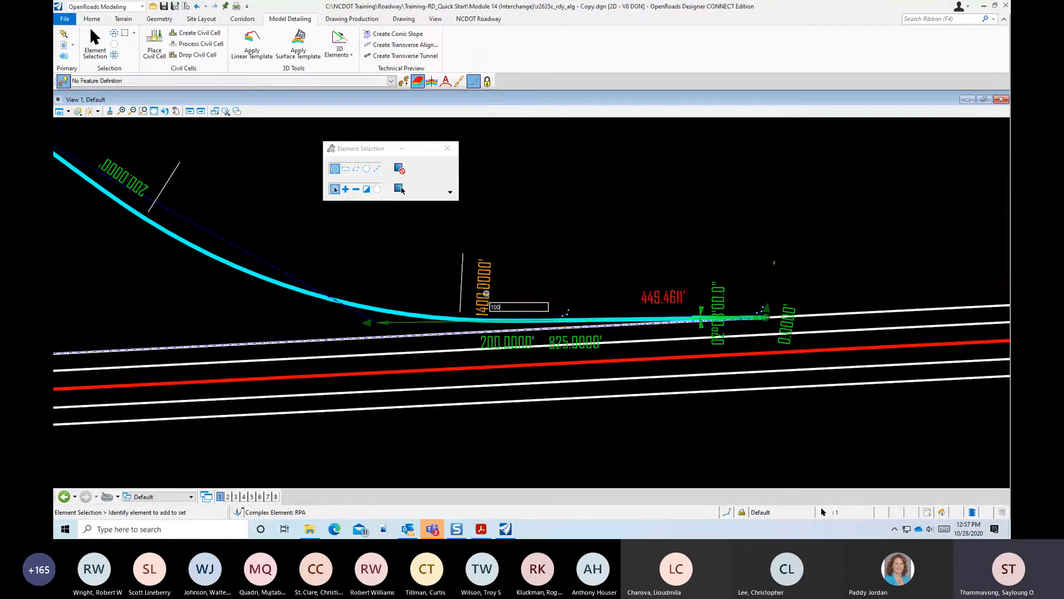
type("0")
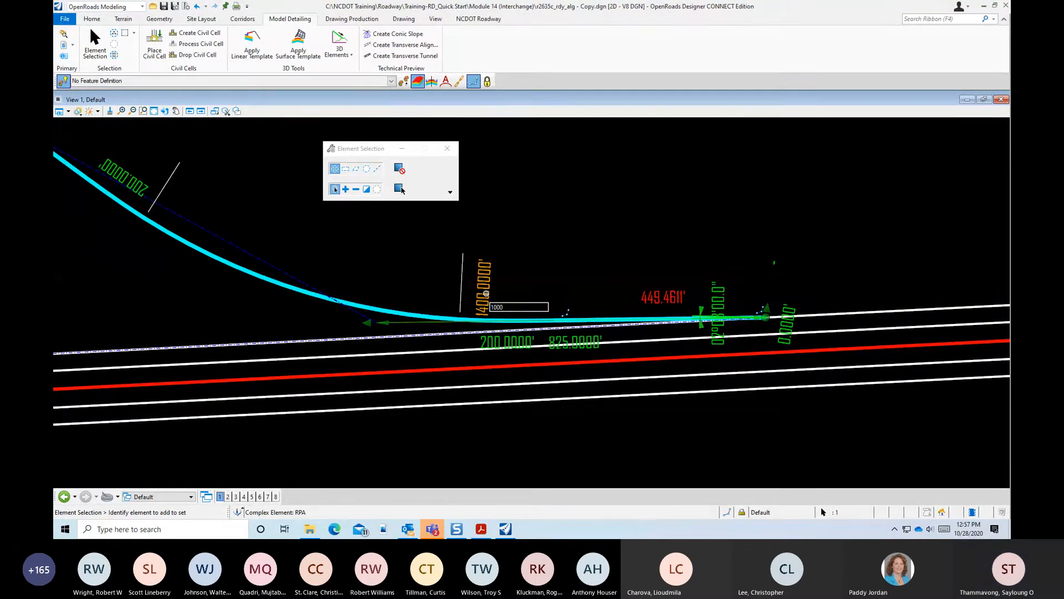
key("Return")
left_click(487, 295)
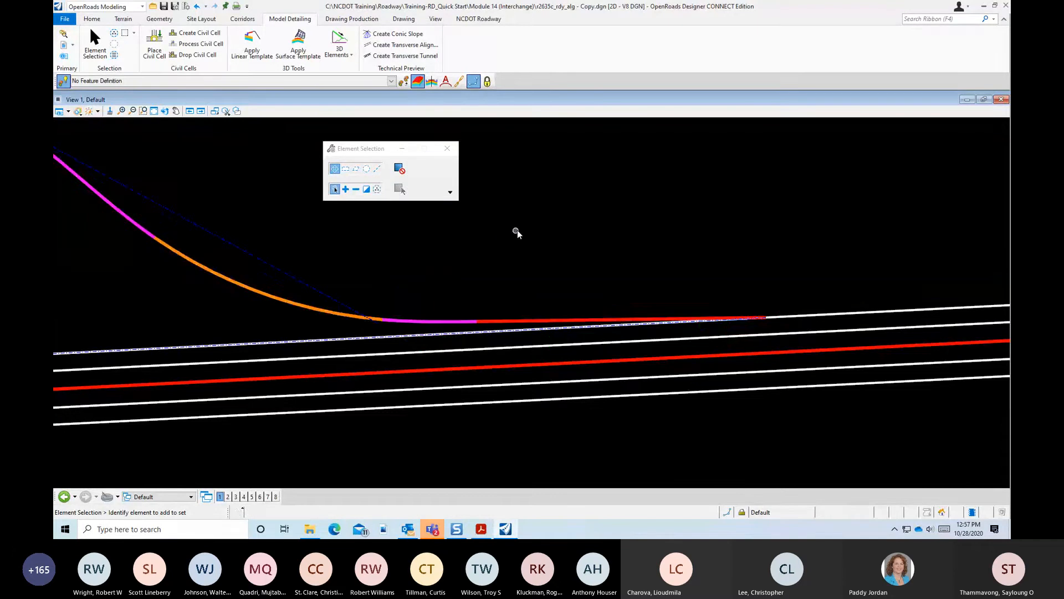
Set the length of the dashed control line along the main road's edge of travel to 1800'
scroll(546, 228, "down", 3)
scroll(550, 236, "up", 1)
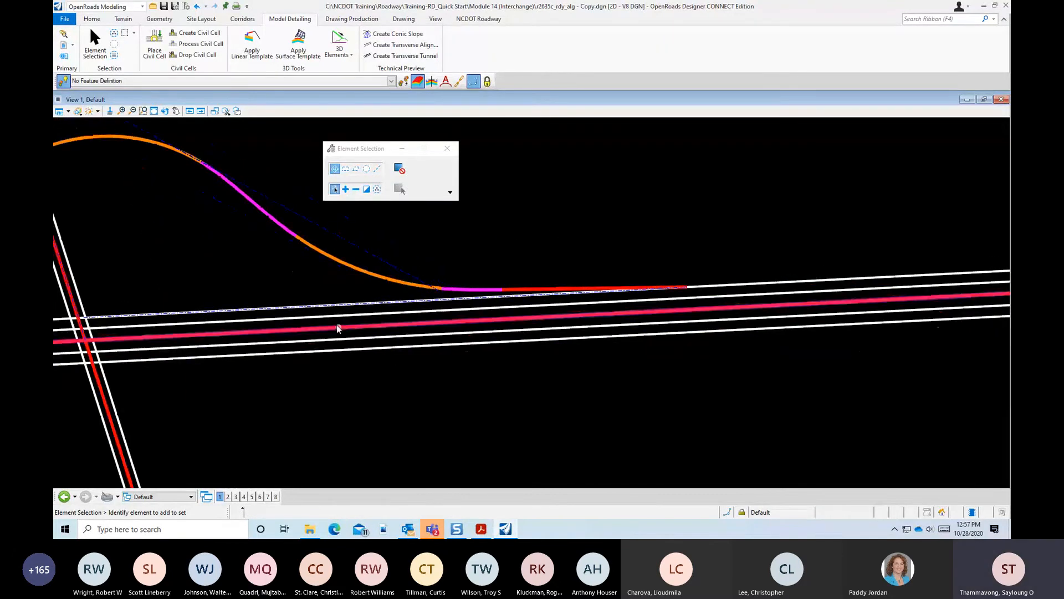
left_click(341, 306)
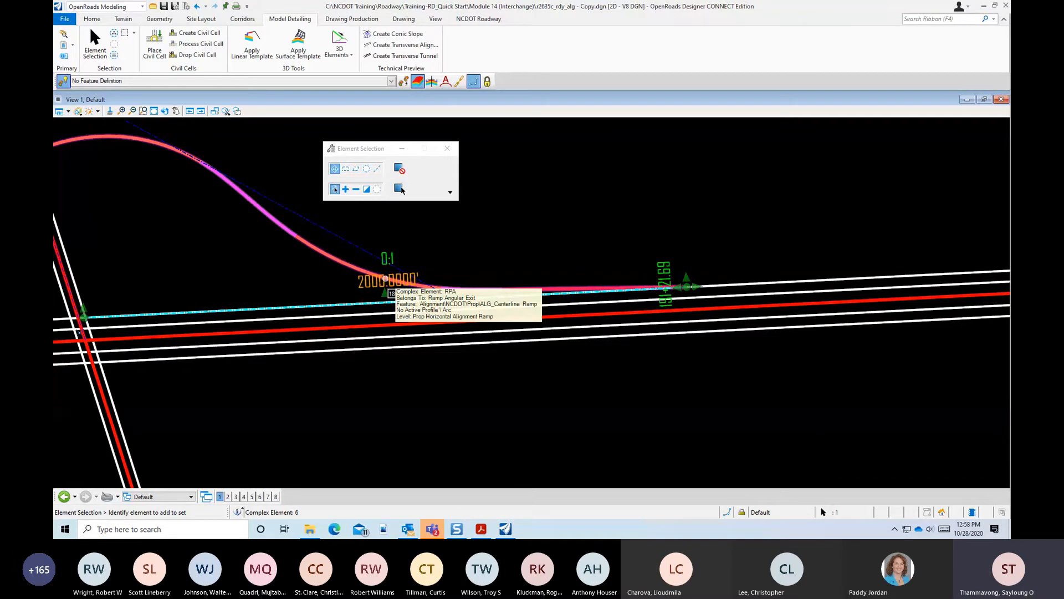
key("Return")
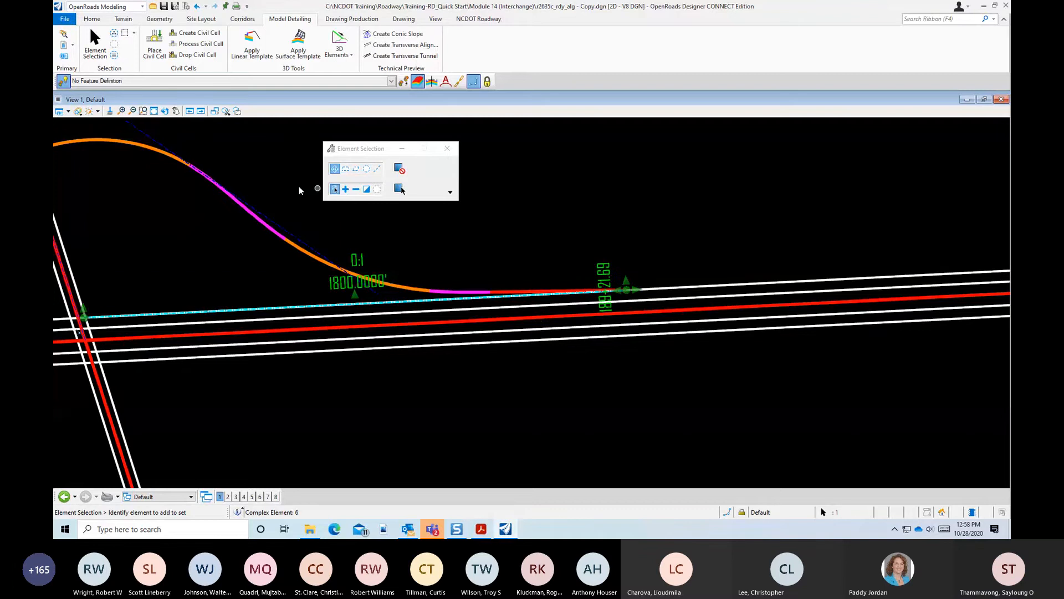
left_click(257, 242)
scroll(337, 257, "down", 2)
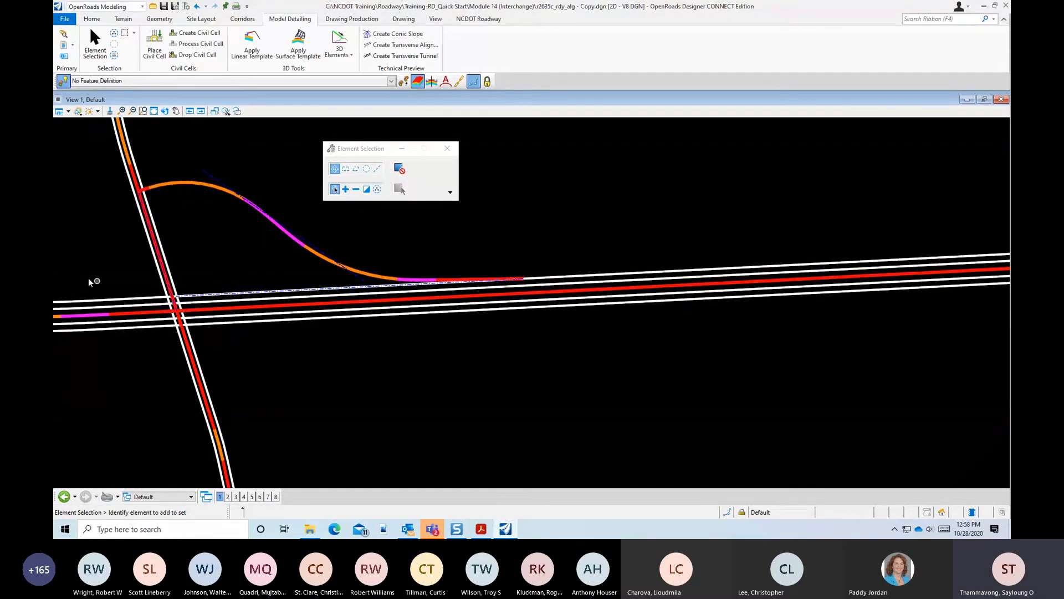
Set the length of the control line along the crossing road's centerline to 700'
scroll(135, 282, "up", 4)
left_click(211, 292)
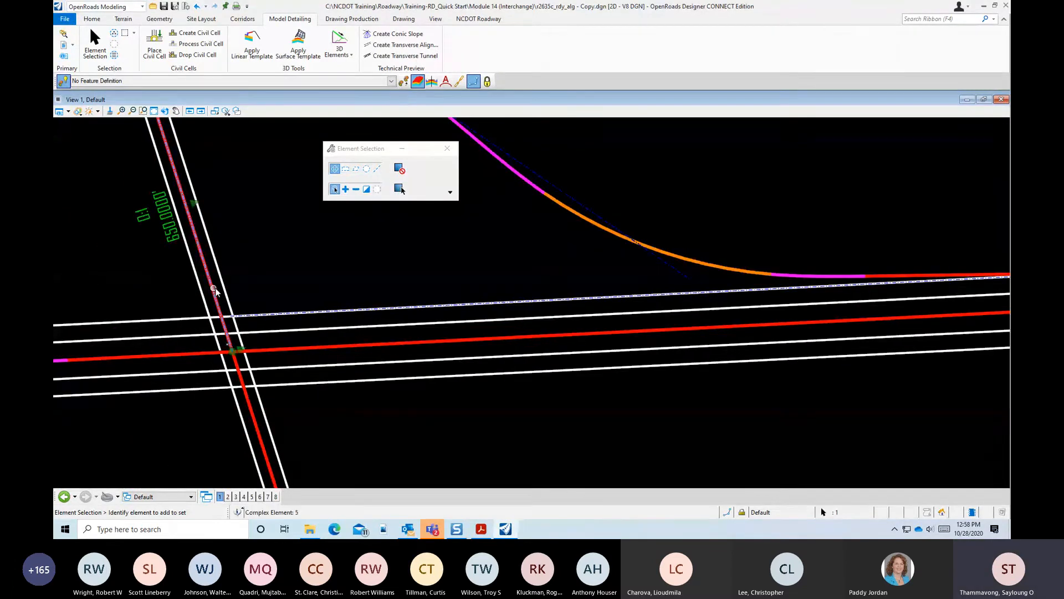
scroll(266, 285, "down", 1)
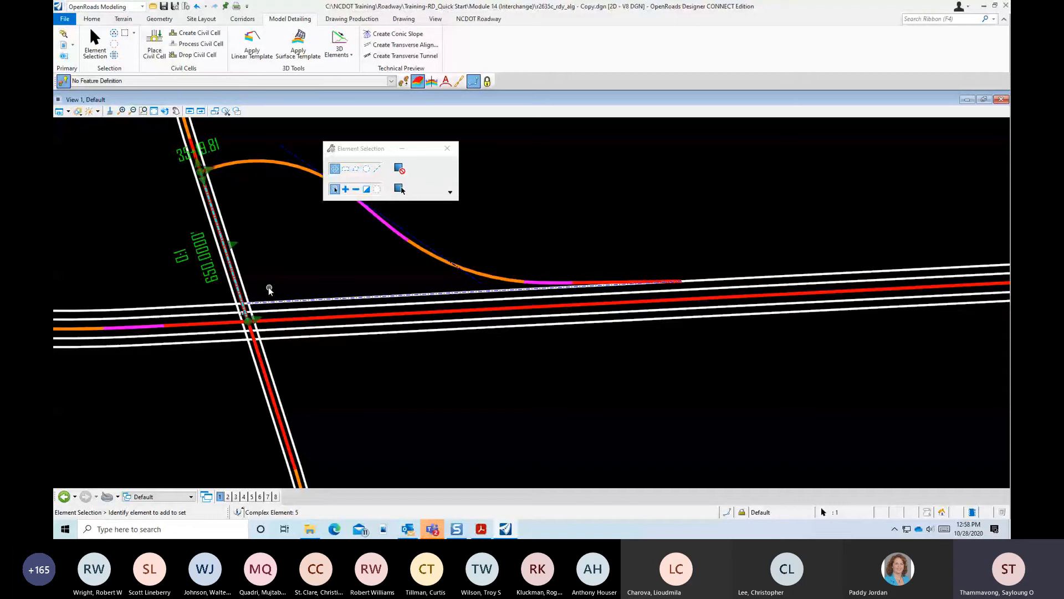
left_click(211, 277)
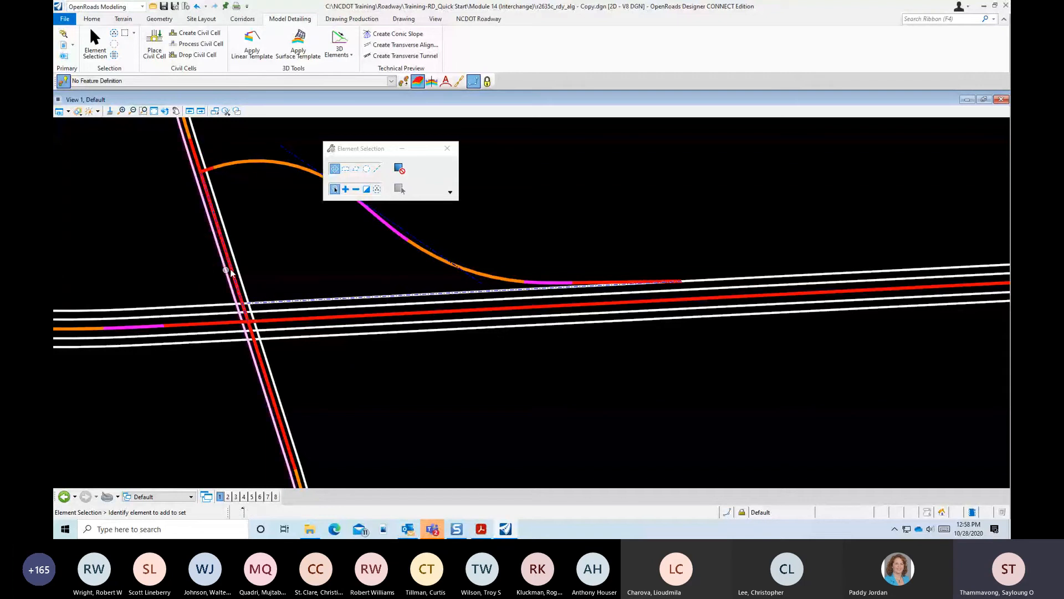
left_click(202, 269)
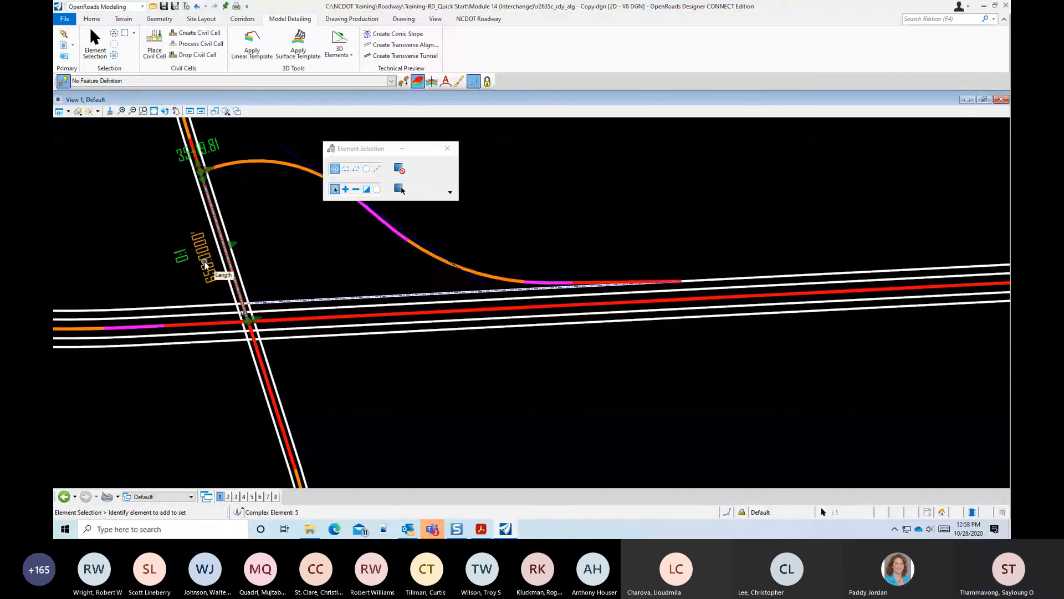
left_click(207, 268)
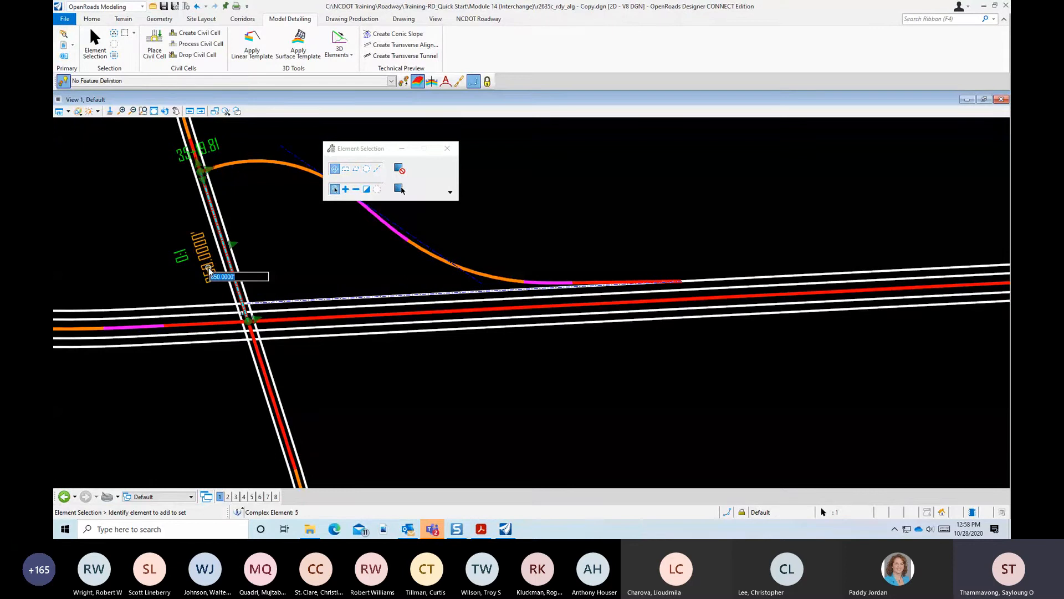
type("700")
key("Return")
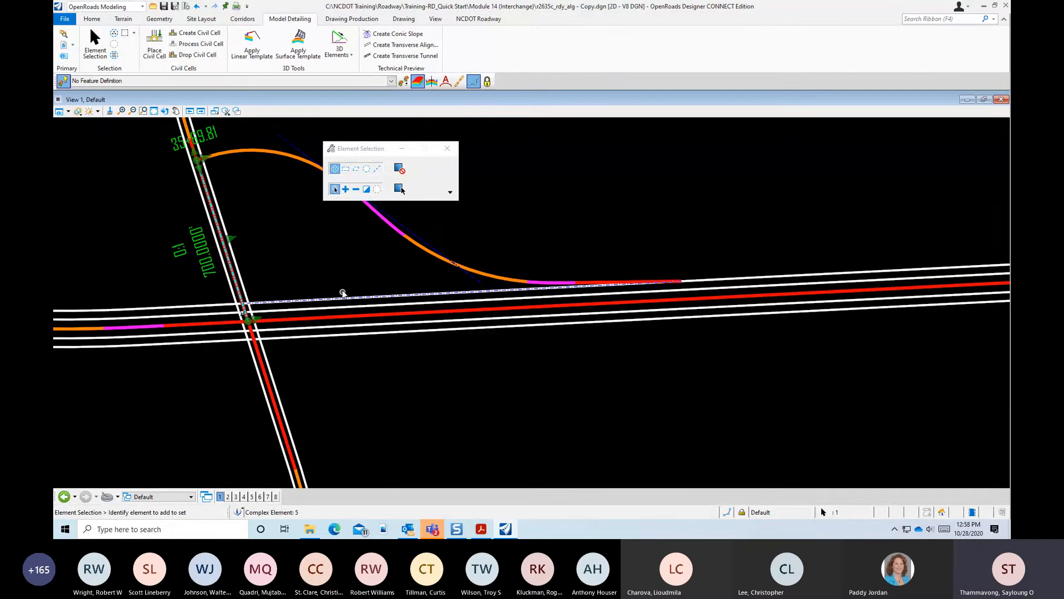
left_click(344, 267)
Set the angle at which the ramp alignment meets the crossing road to 80°
scroll(227, 183, "up", 4)
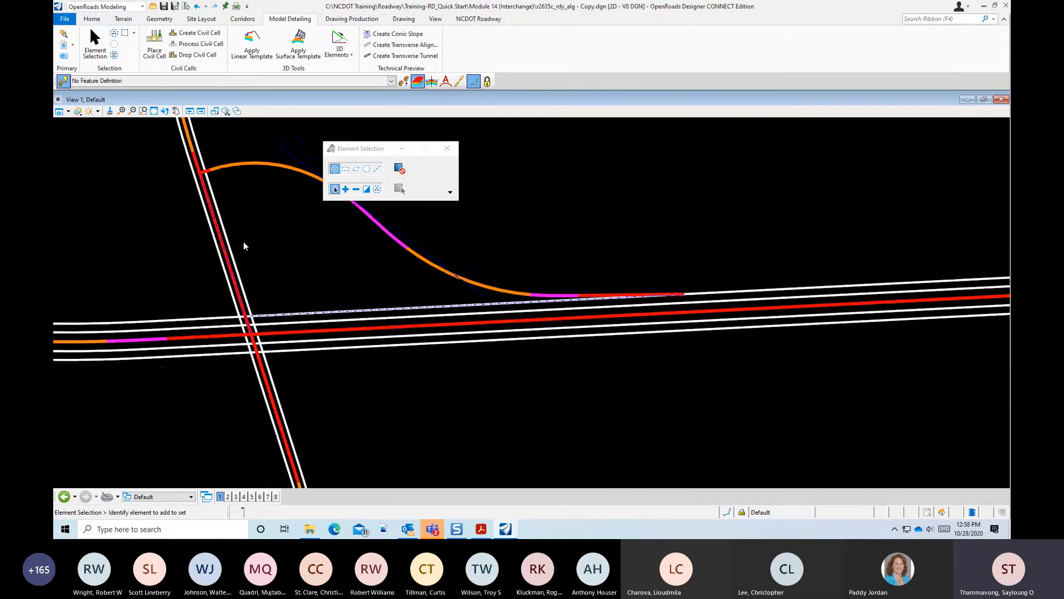
left_click(210, 196)
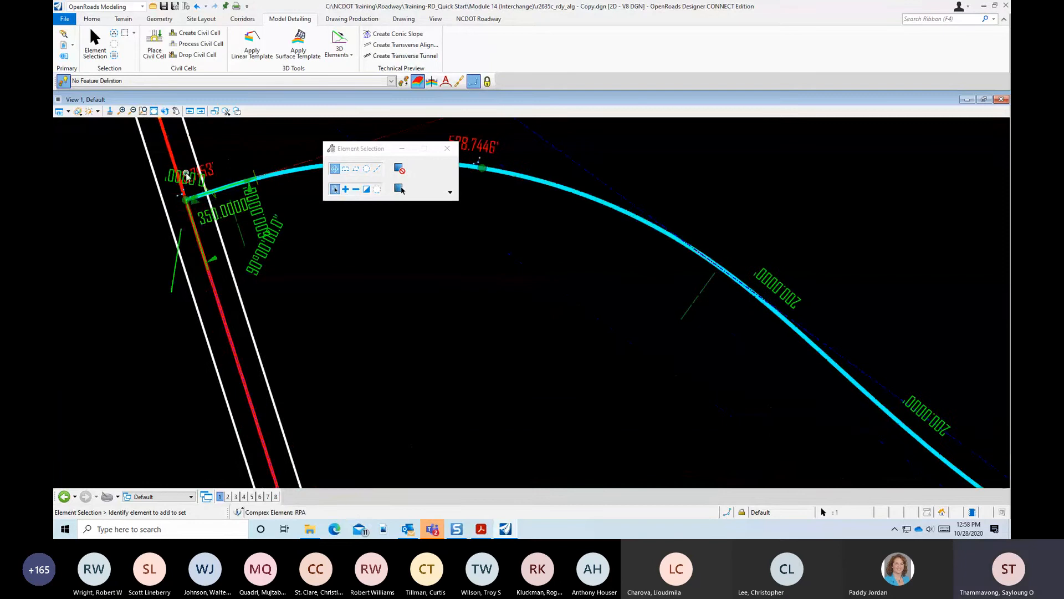
left_click(187, 177)
left_click(197, 200)
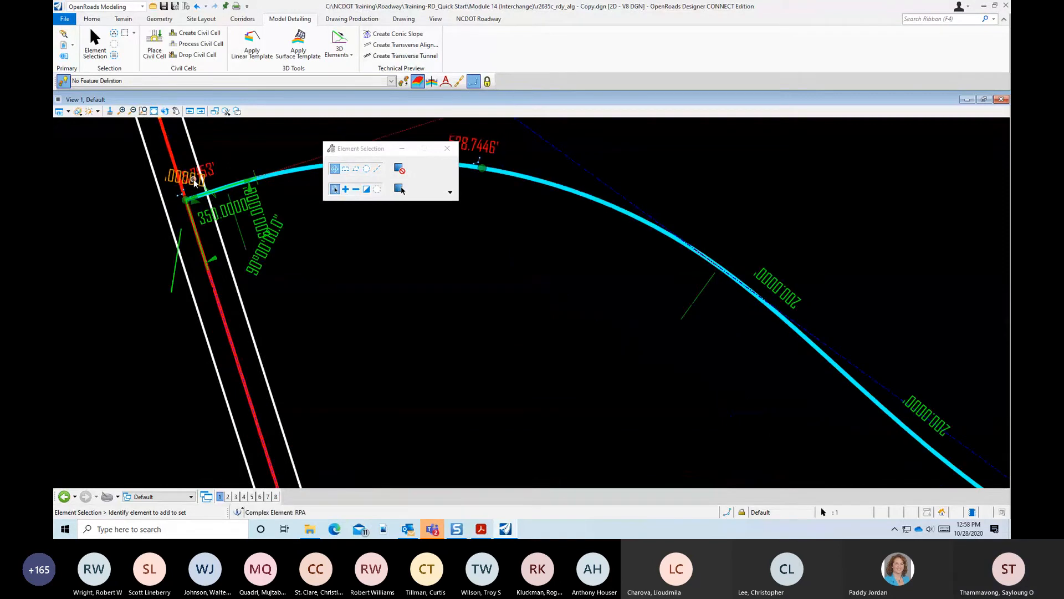
left_click(194, 182)
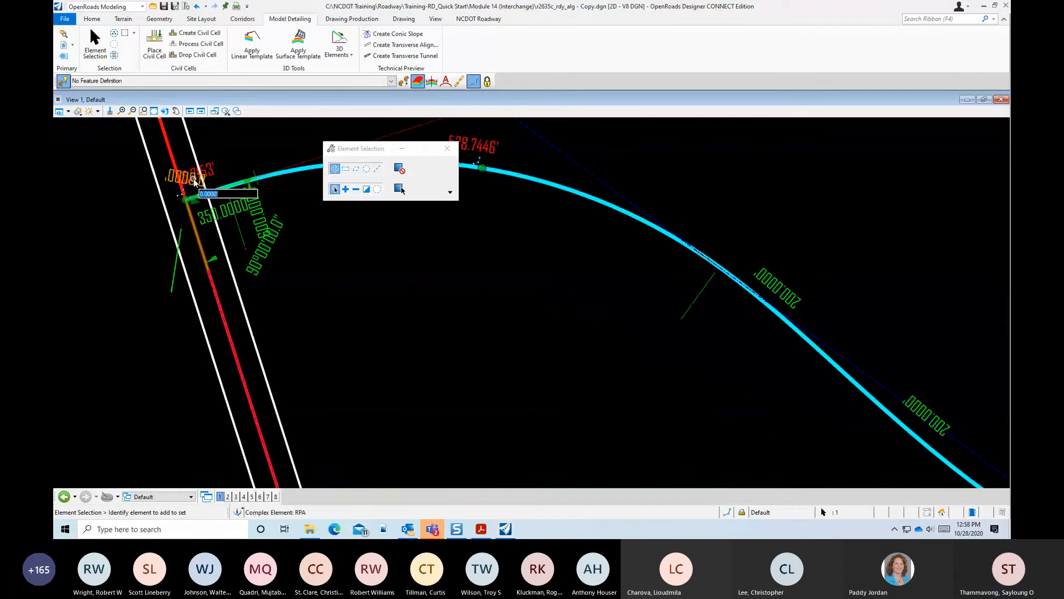
left_click(267, 248)
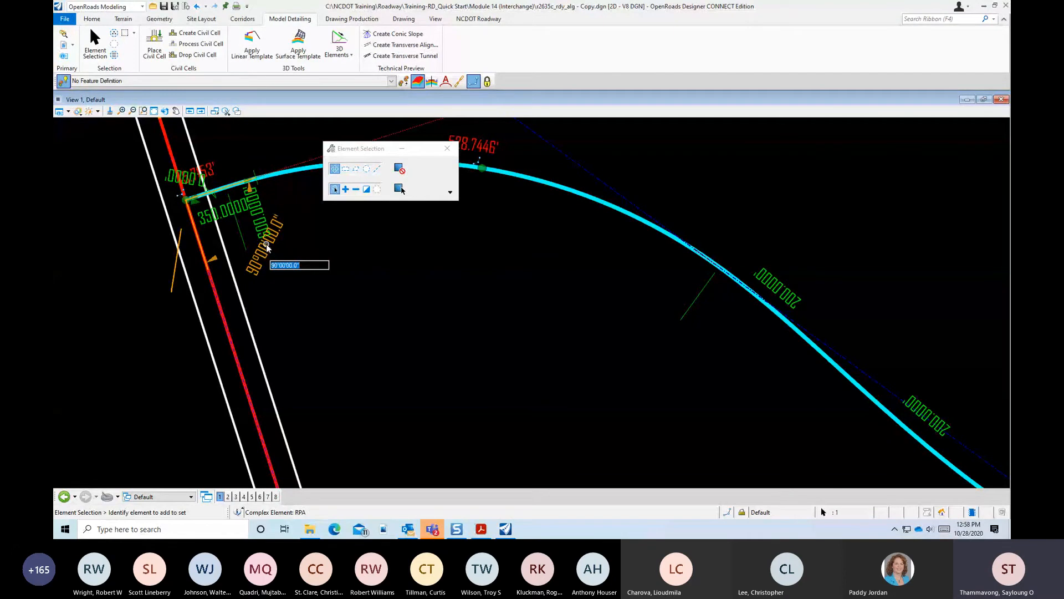
type("80")
key("Return")
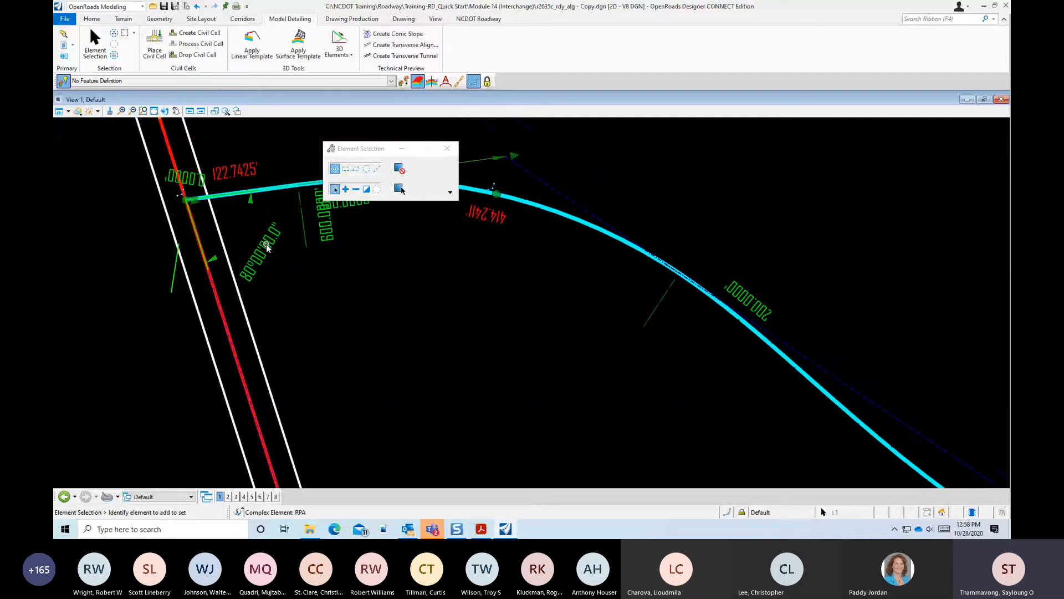
left_click(496, 320)
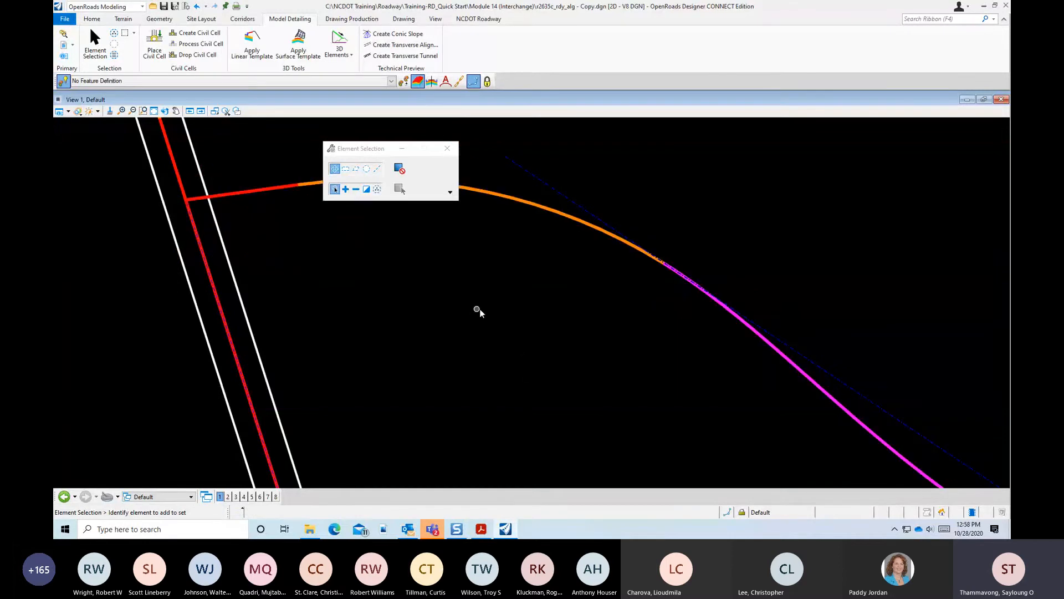
Start placing a civil cell and choose the Loop cell from Roadway_CivilCells_Interchange.dgnlib
scroll(524, 367, "down", 1)
scroll(475, 268, "down", 2)
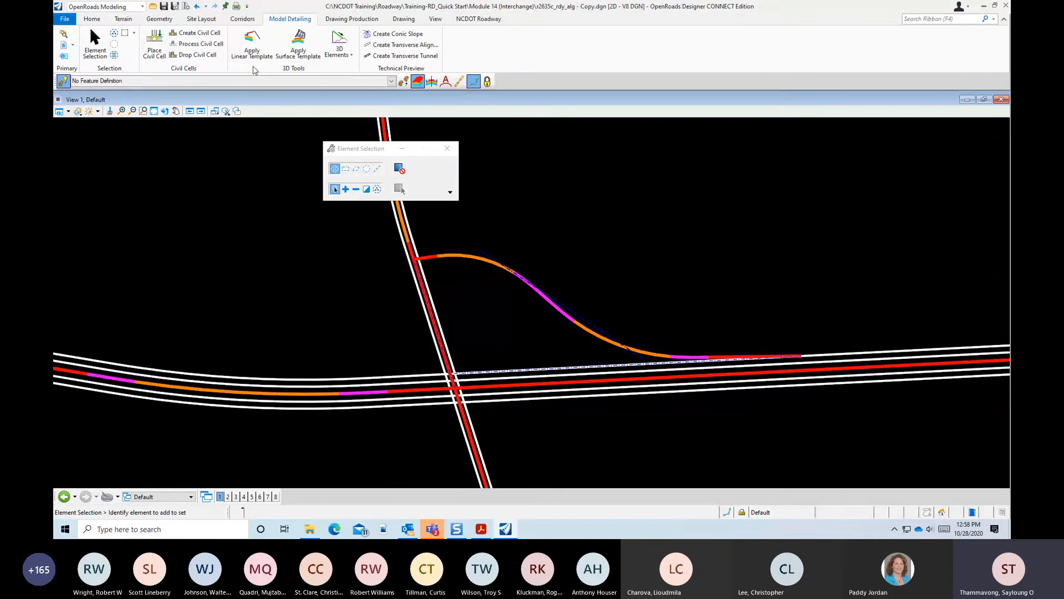
left_click(153, 40)
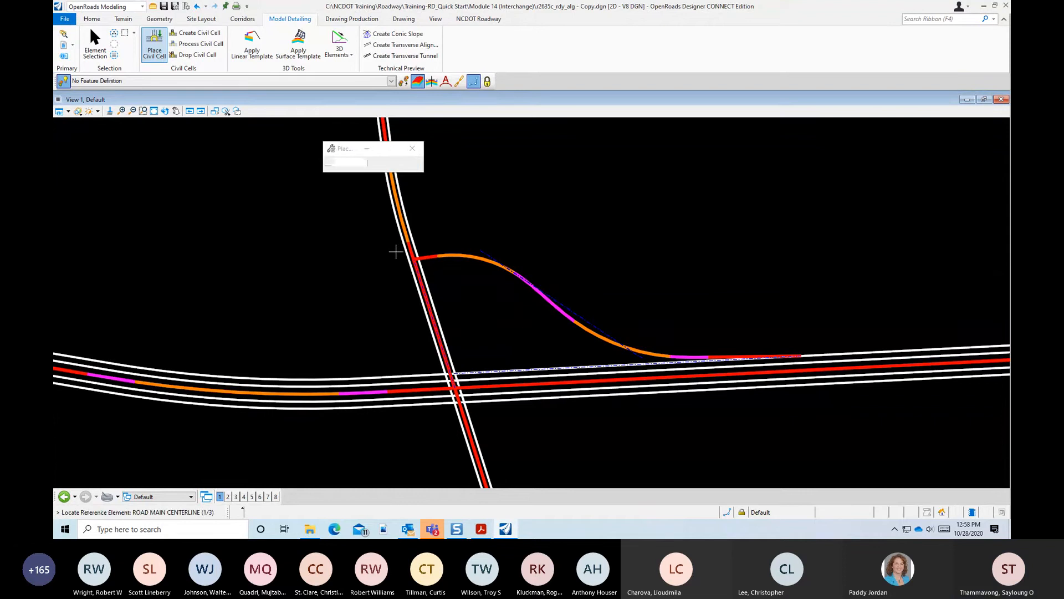
left_click(417, 164)
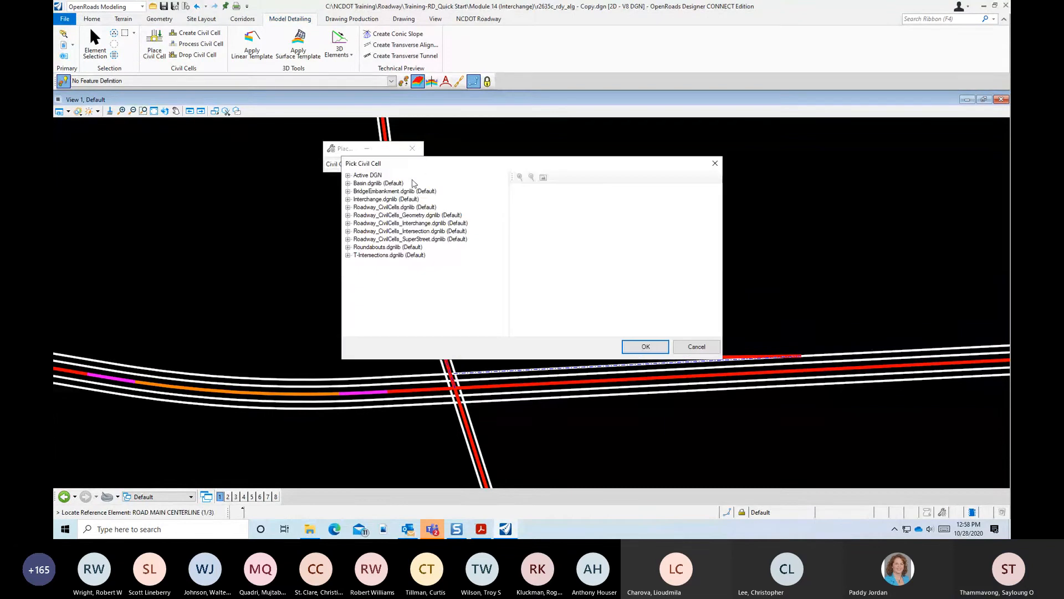
left_click(349, 223)
left_click(368, 319)
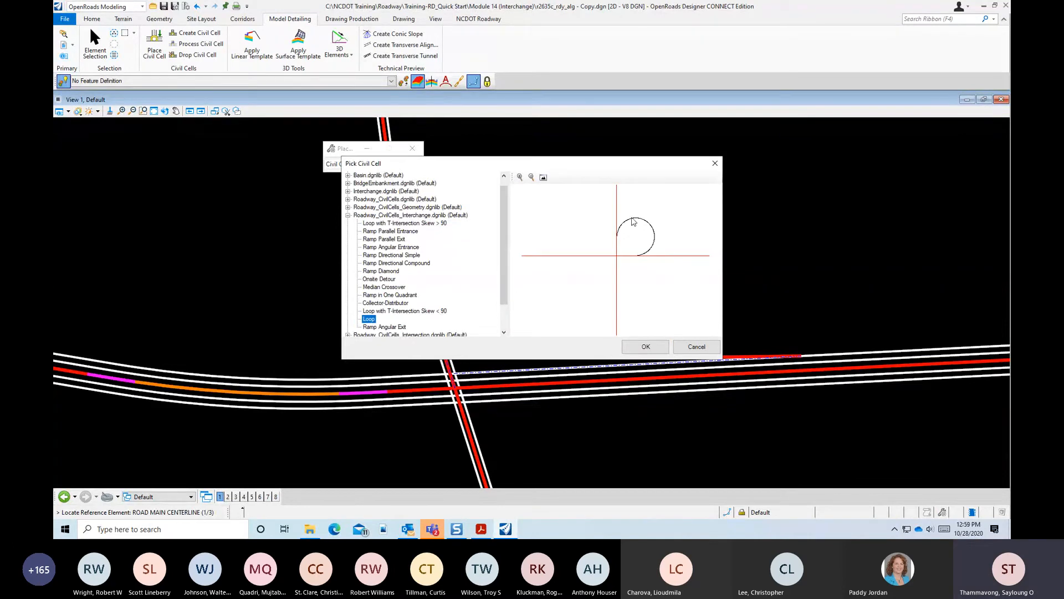
left_click(646, 347)
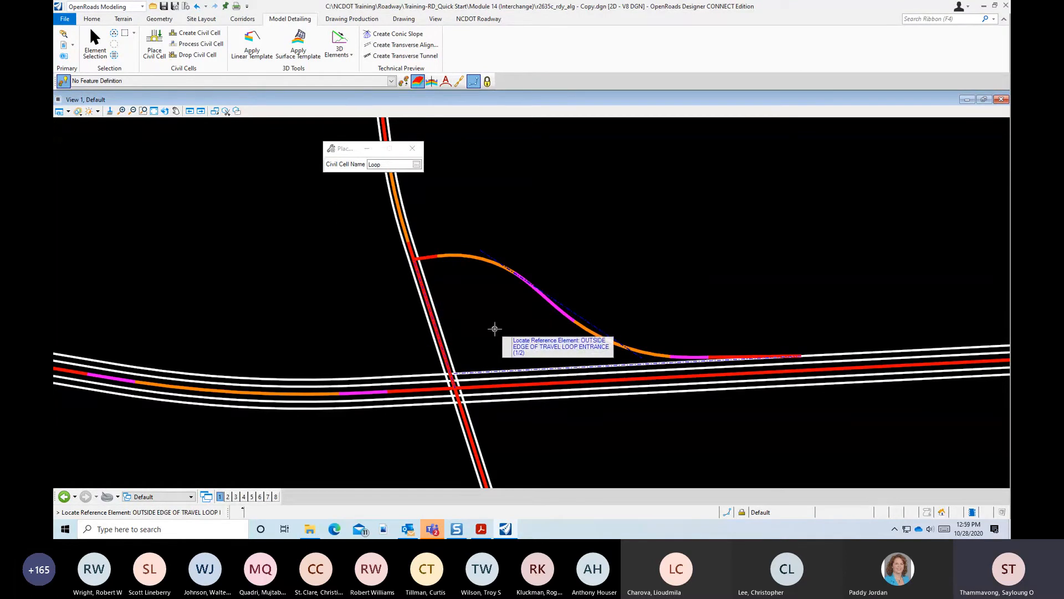
scroll(439, 281, "up", 2)
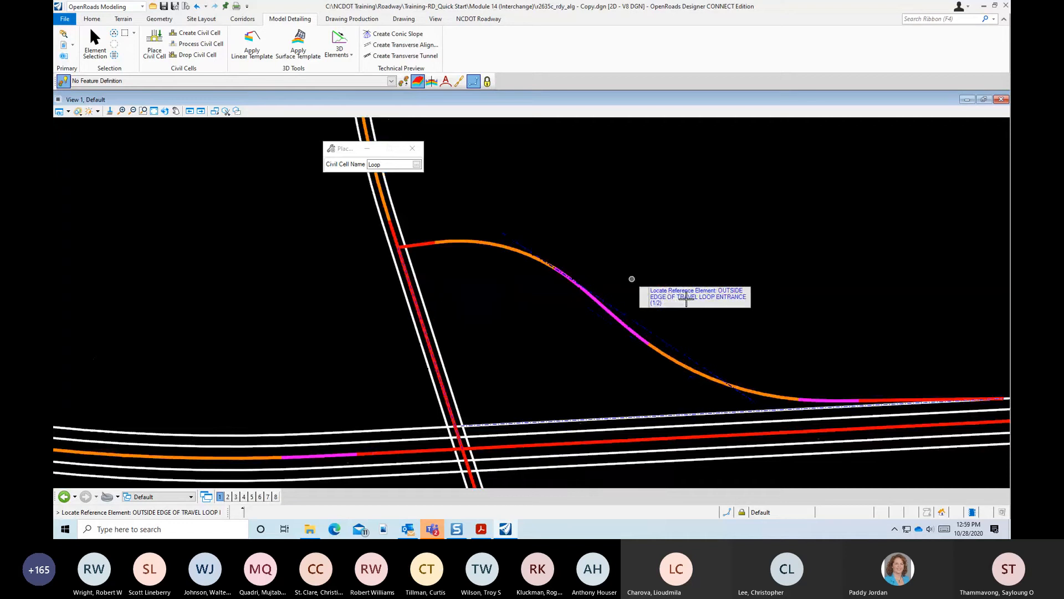
Place the Loop cell above the main road, entering from the crossing road's right outside edge of travel and exiting to the main road's upper edge
left_click(430, 322)
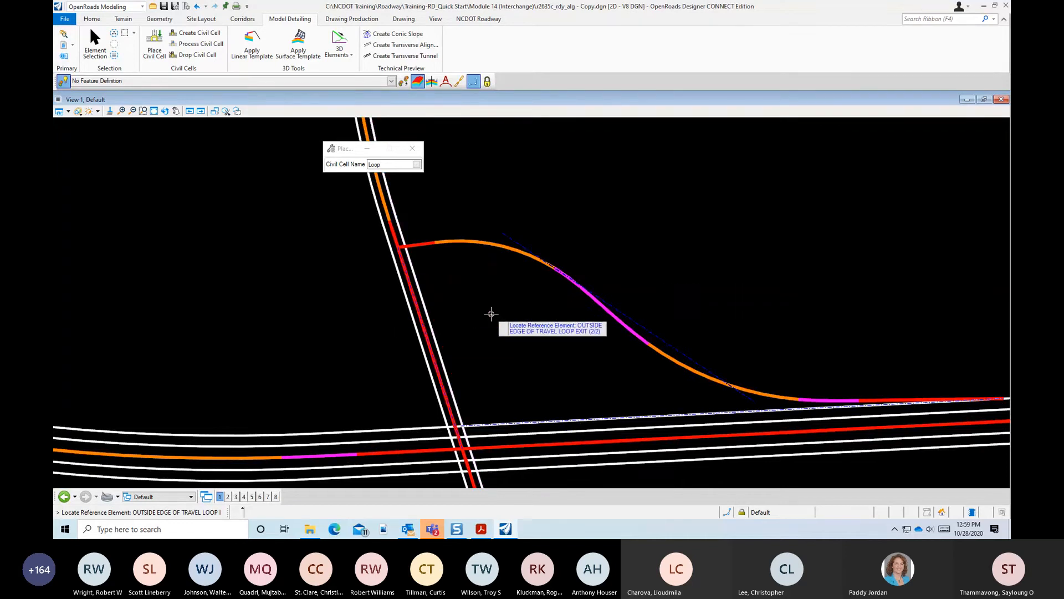
left_click(400, 429)
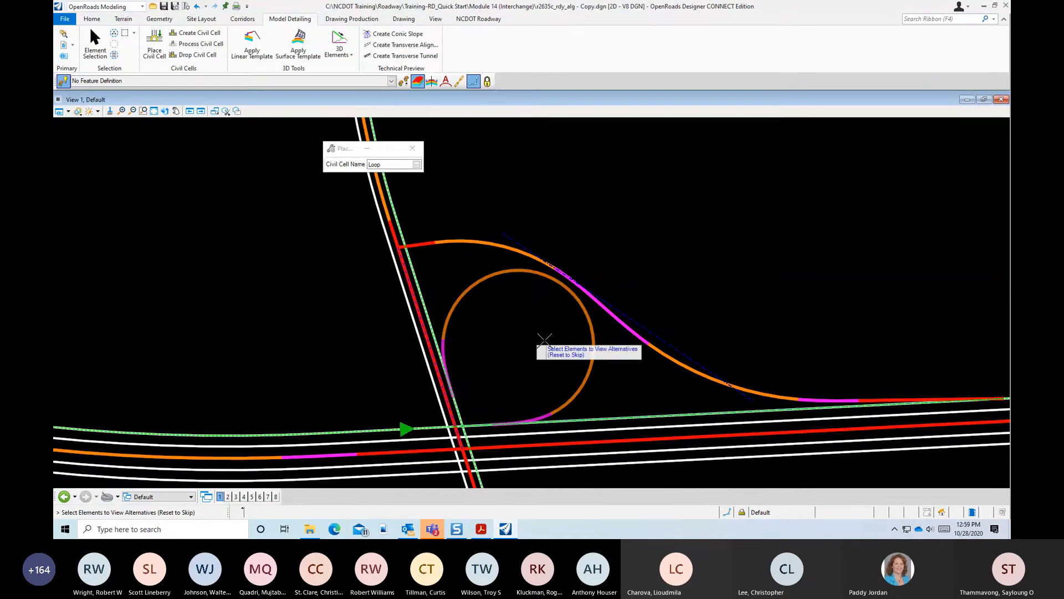
right_click(650, 381)
left_click(650, 379)
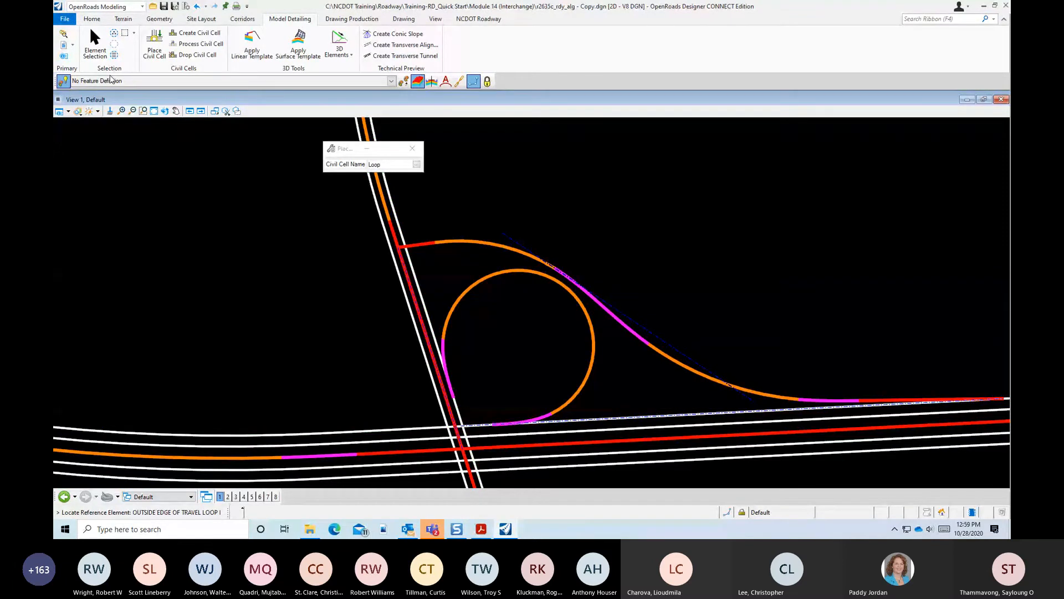
Select the placed loop and examine its arc radius and spiral length dimensions
left_click(96, 45)
left_click(489, 282)
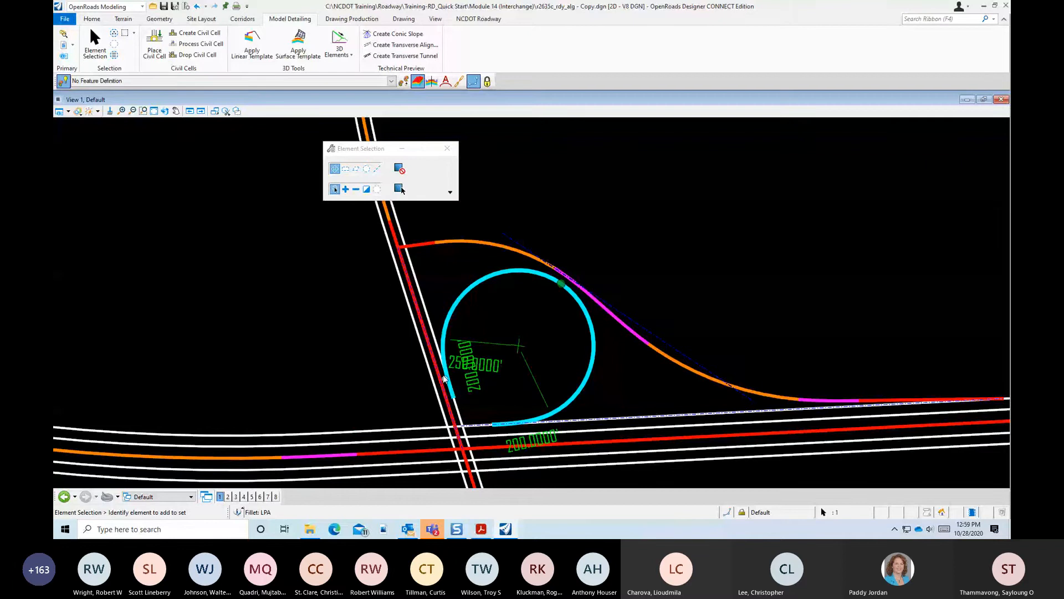
left_click(504, 405)
left_click(483, 273)
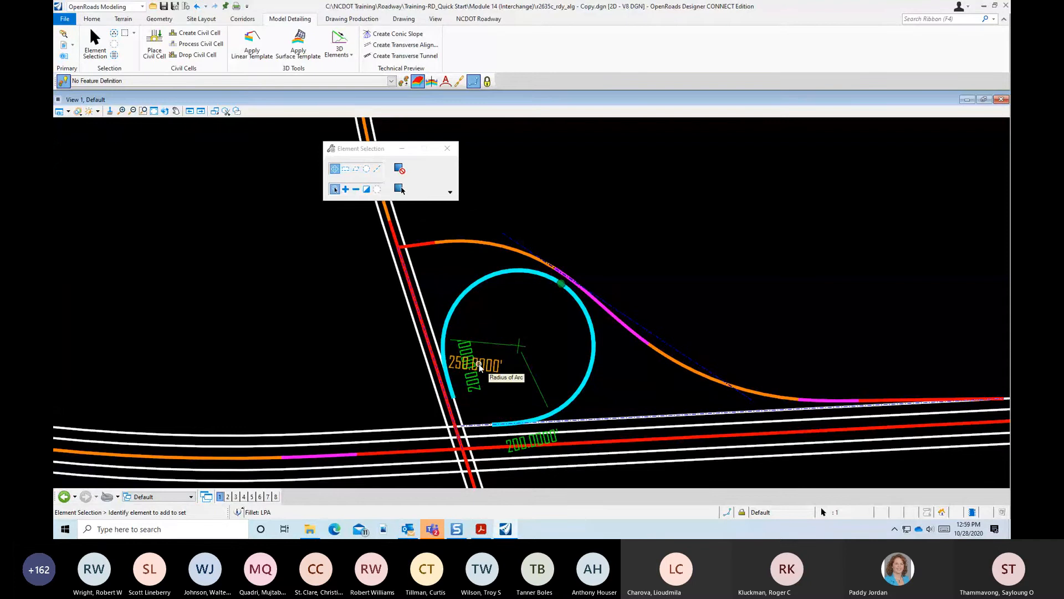
left_click(547, 344)
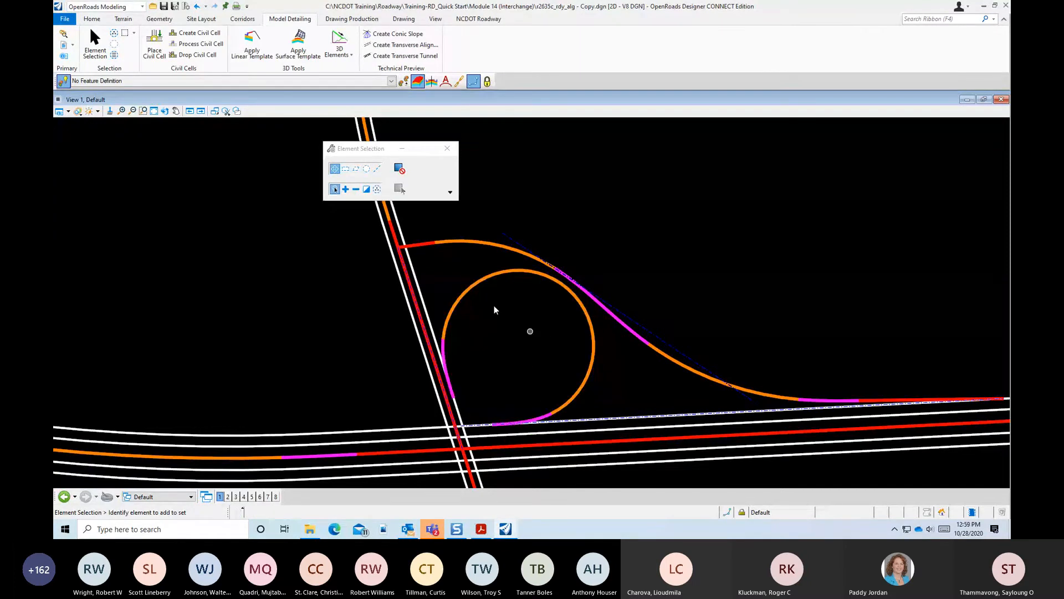
scroll(494, 305, "down", 5)
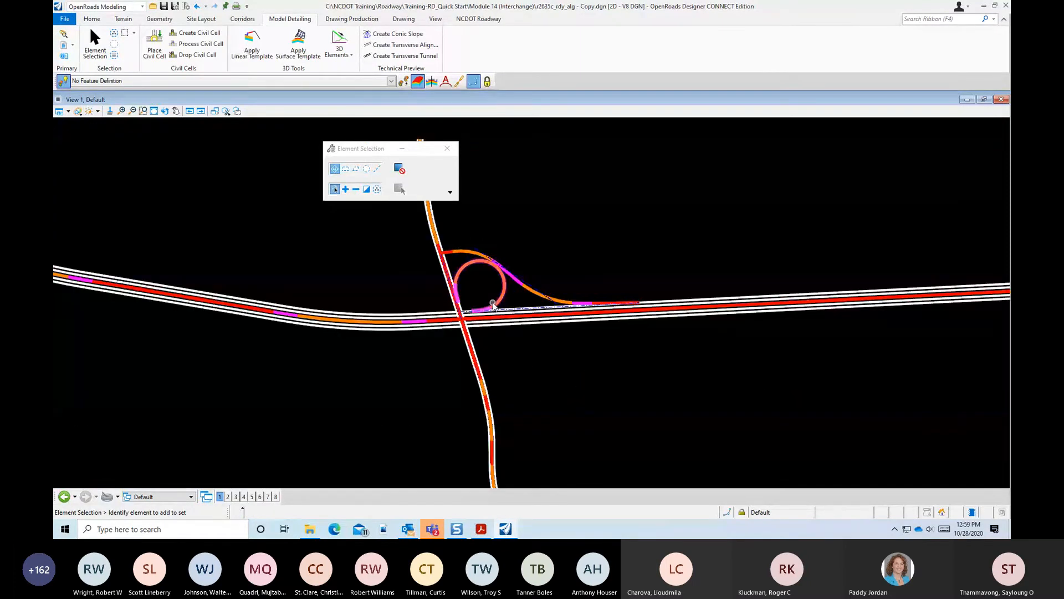
Place a second Loop cell below the main road, entering from its lower outside edge of travel and exiting to the crossing road's right edge
scroll(494, 305, "up", 3)
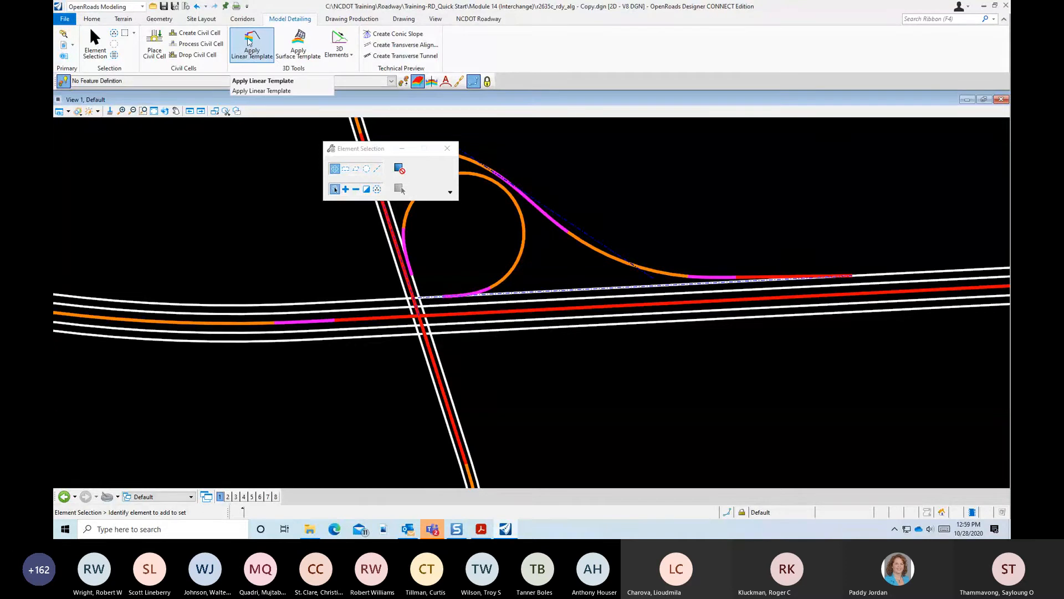
left_click(164, 39)
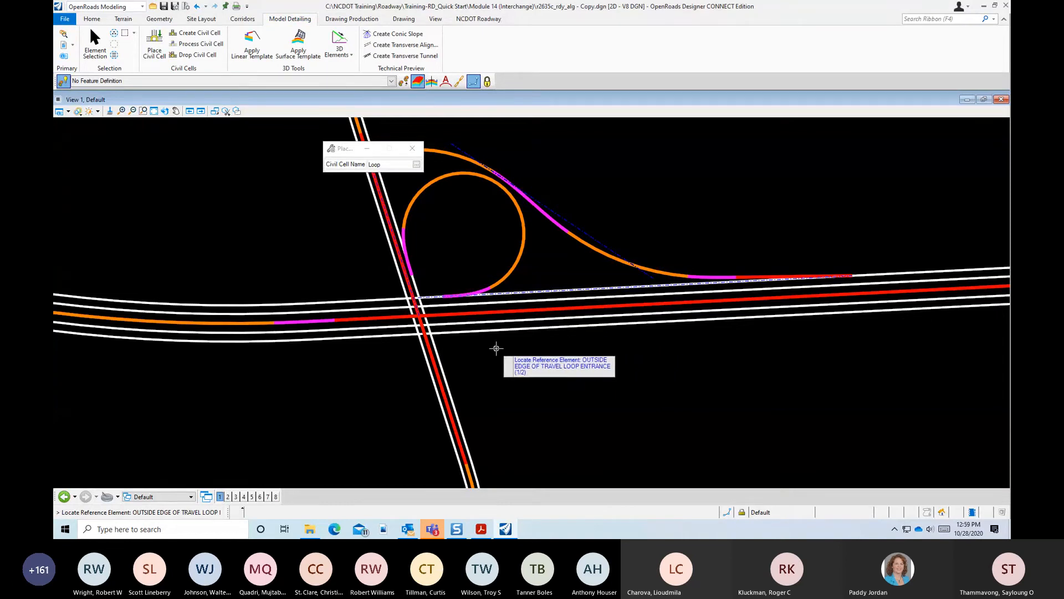
left_click(537, 328)
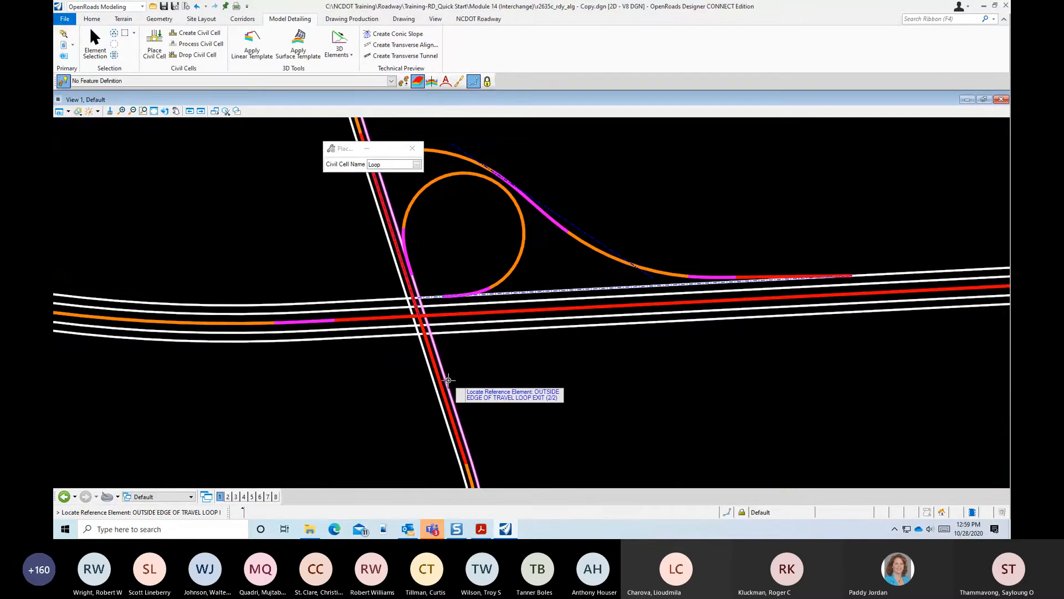
left_click(449, 385)
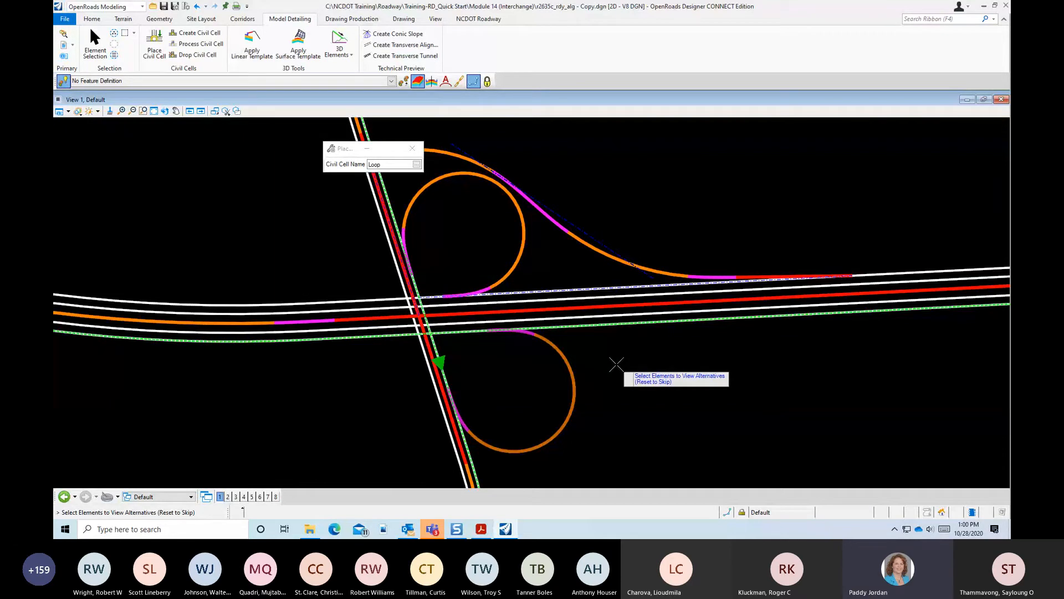
right_click(617, 364)
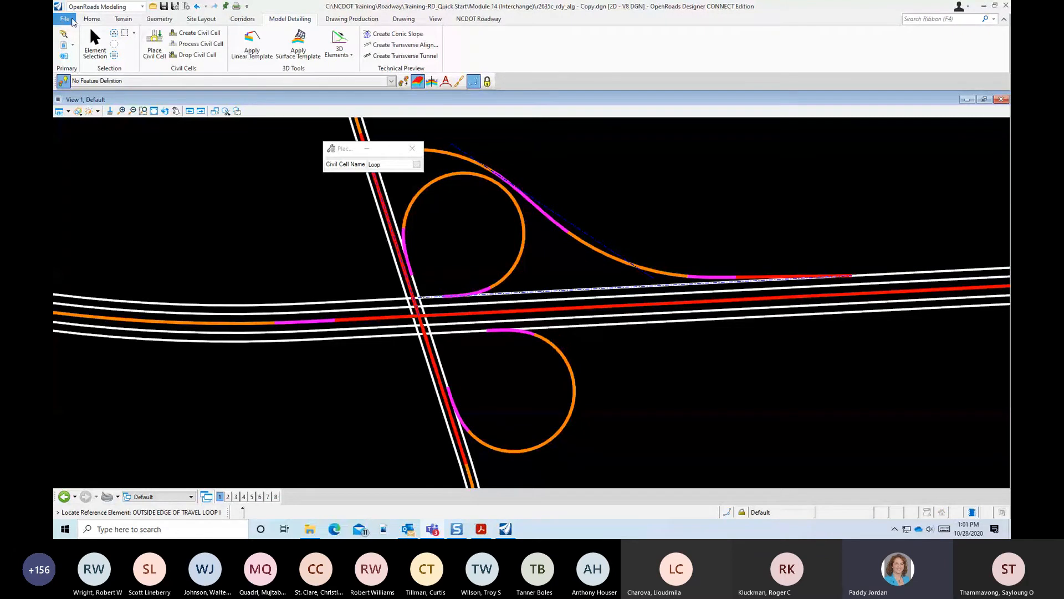
Open r2635c_rdy_cmd_road.dgn from the Module 7 (OpenBridge Integration) folder of Training-RD_Quick Start
left_click(65, 19)
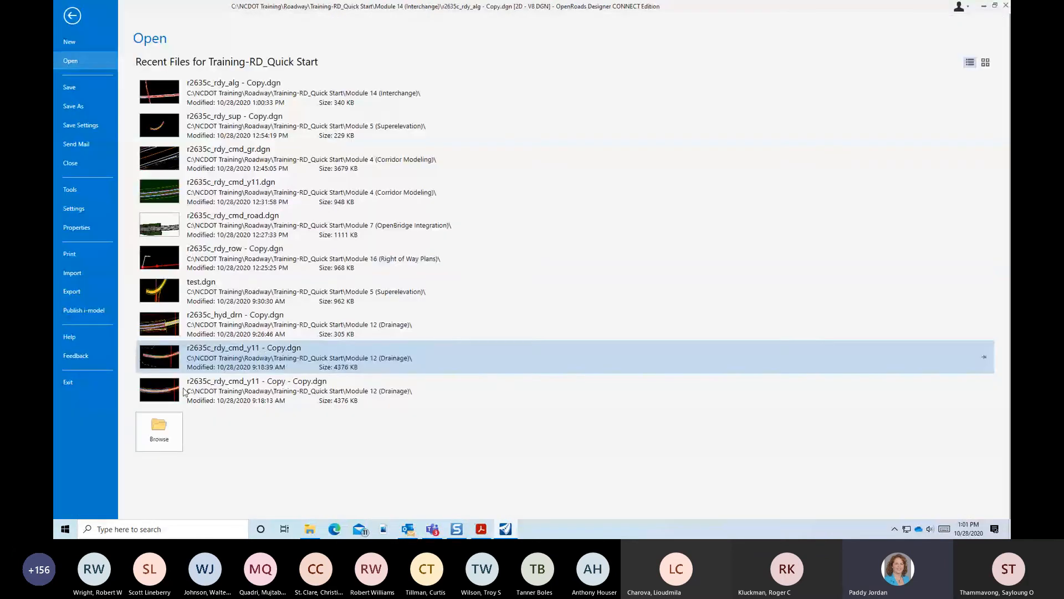
left_click(175, 428)
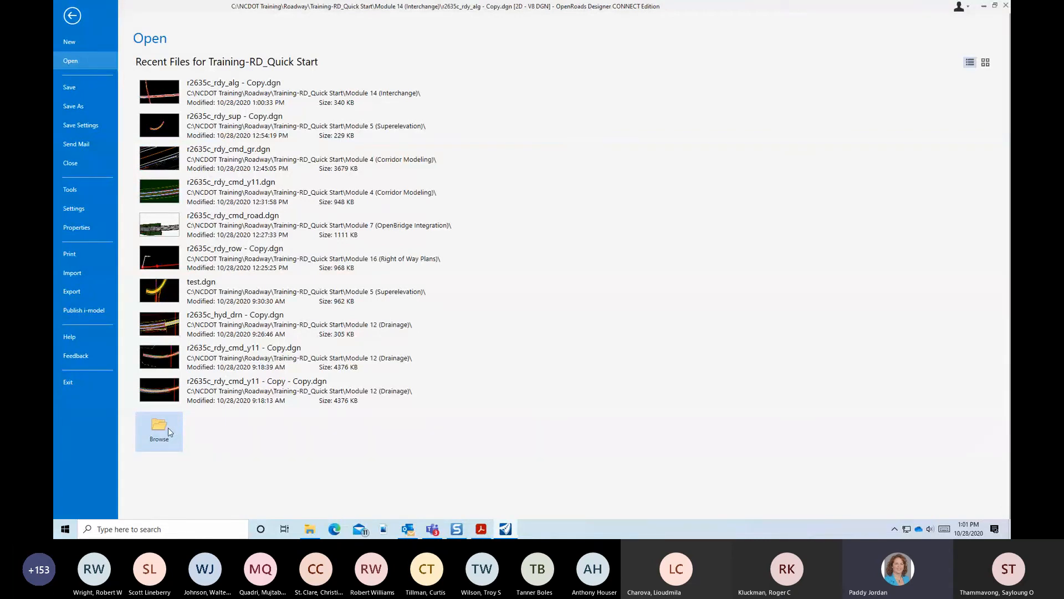
left_click(169, 427)
left_click(306, 71)
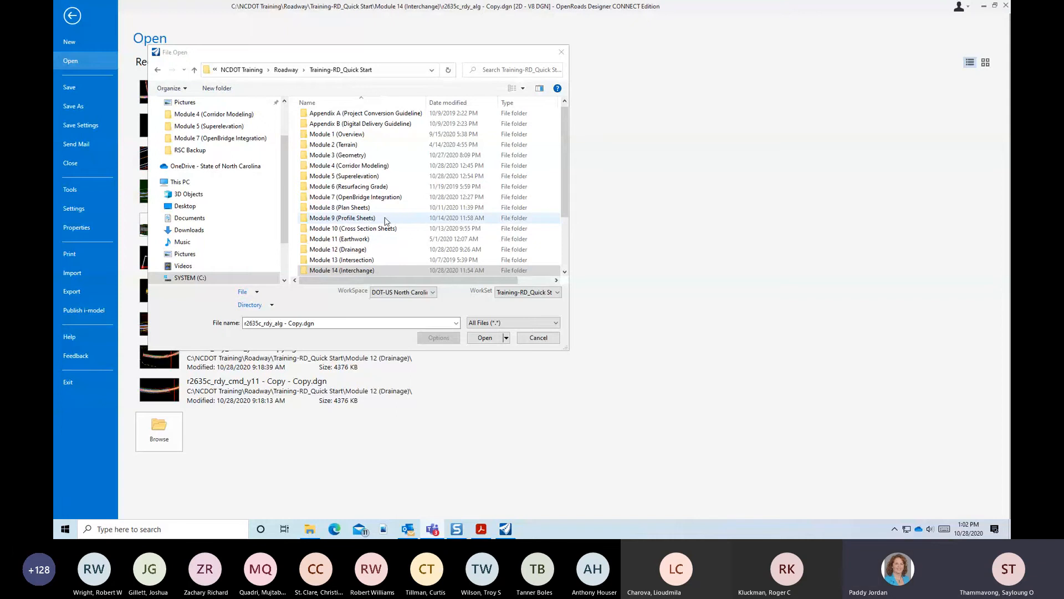
scroll(391, 249, "down", 1)
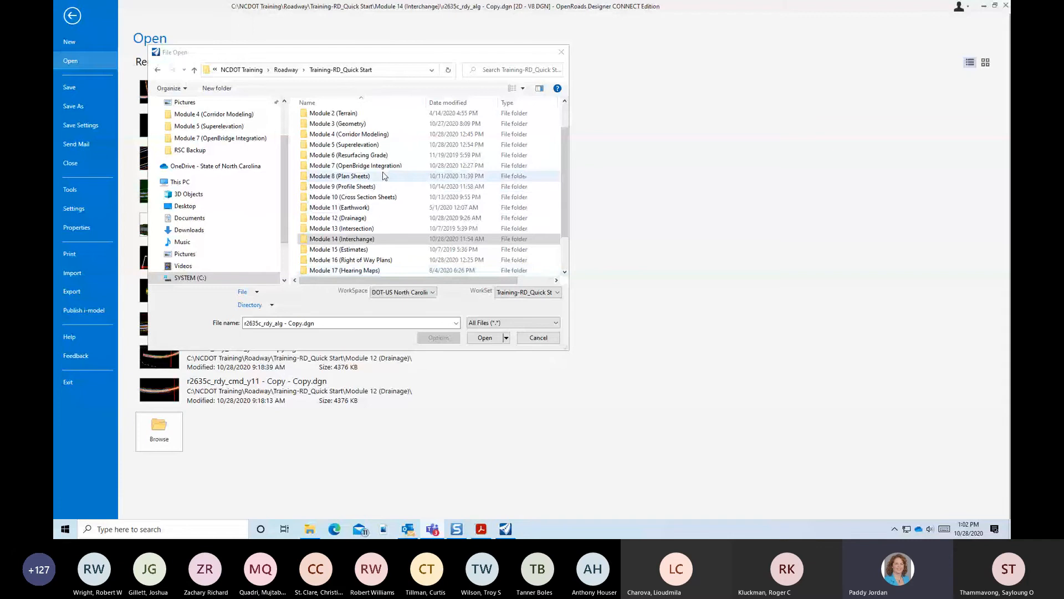
scroll(383, 176, "up", 1)
double_click(382, 188)
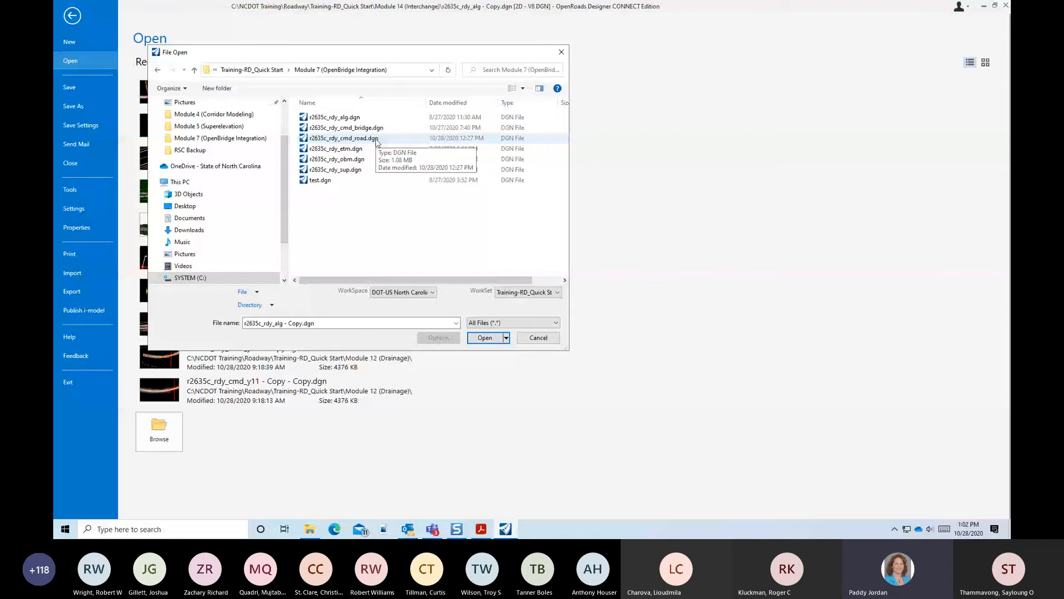
left_click(355, 128)
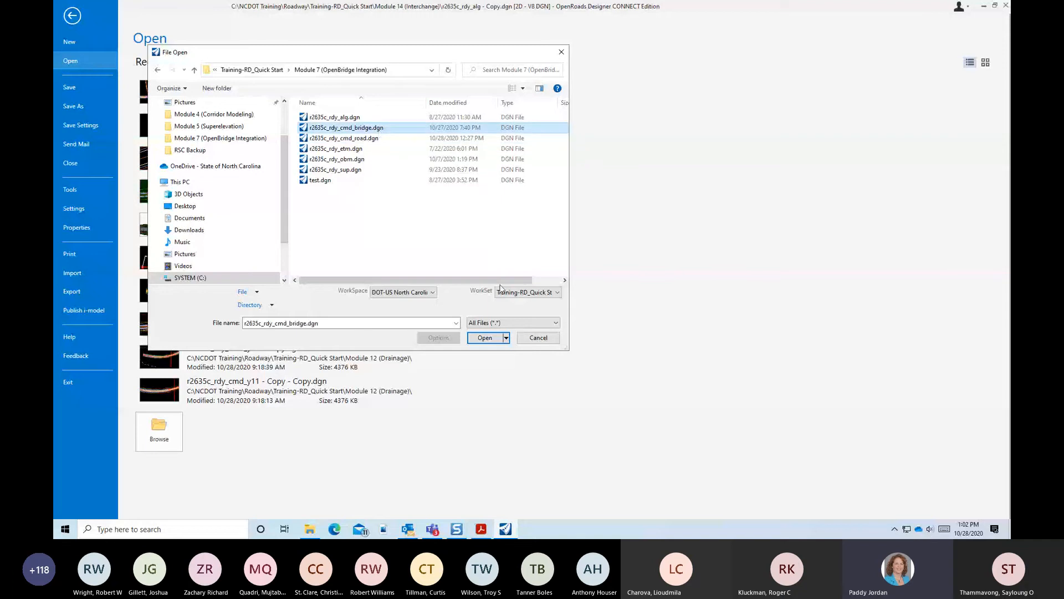
left_click(372, 139)
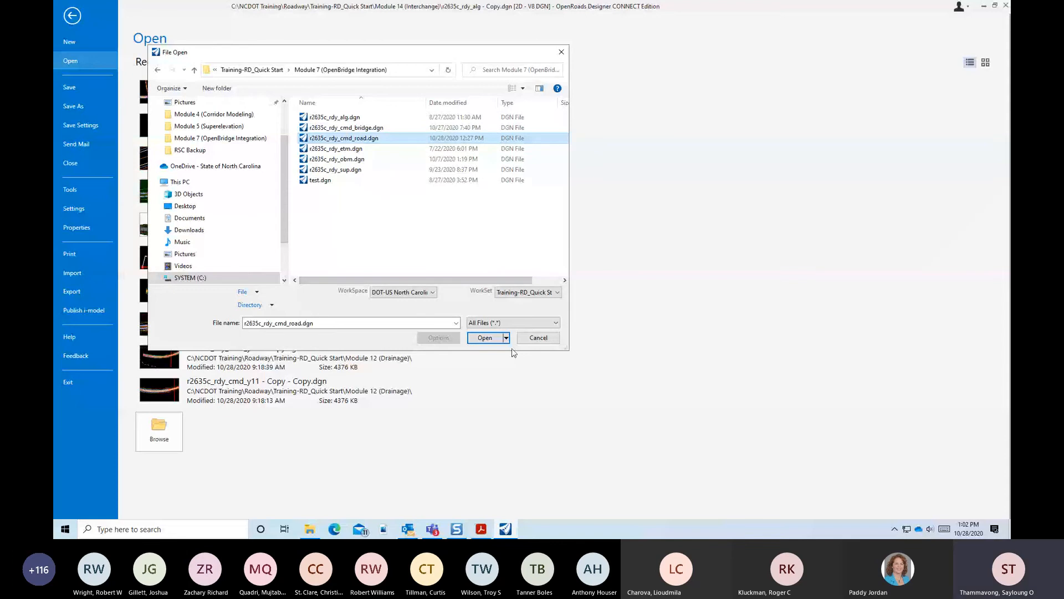
left_click(498, 338)
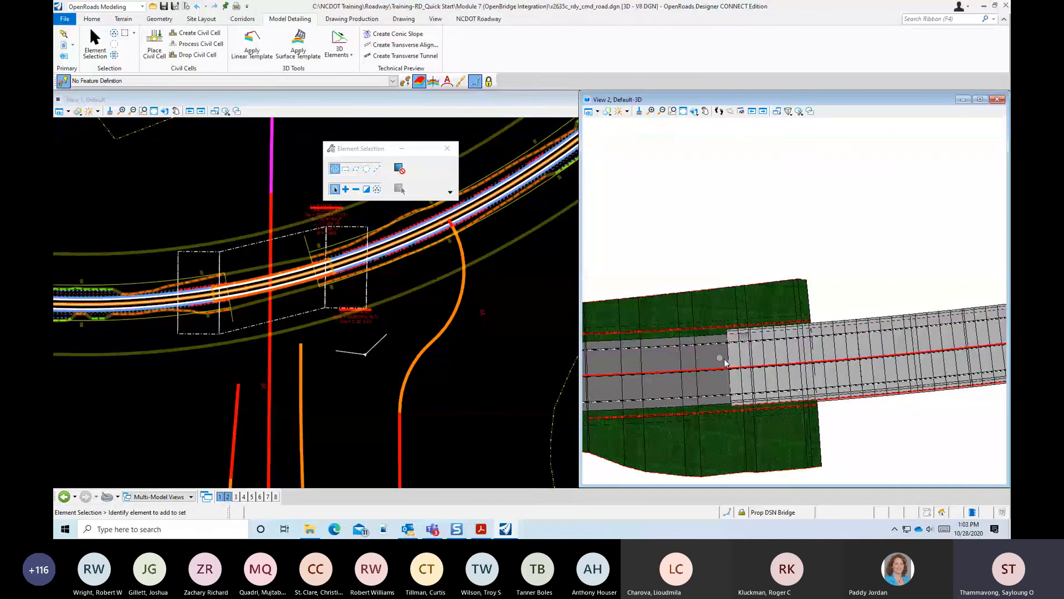
Clip the roadway corridor with the dashed shape spanning the bridge, using the Inside of Tunnel clipping option
scroll(191, 250, "up", 2)
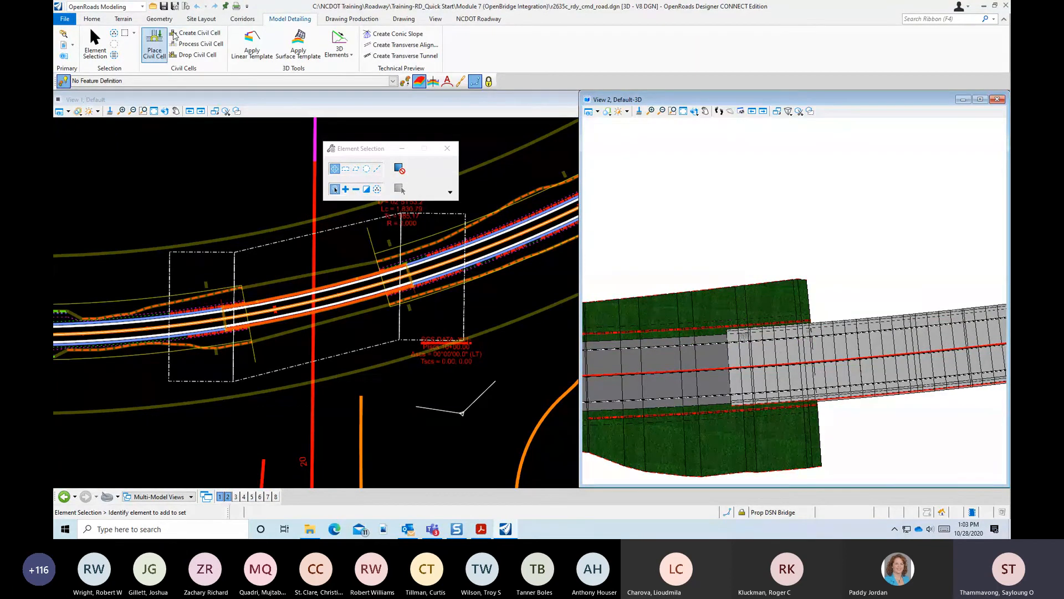
left_click(242, 19)
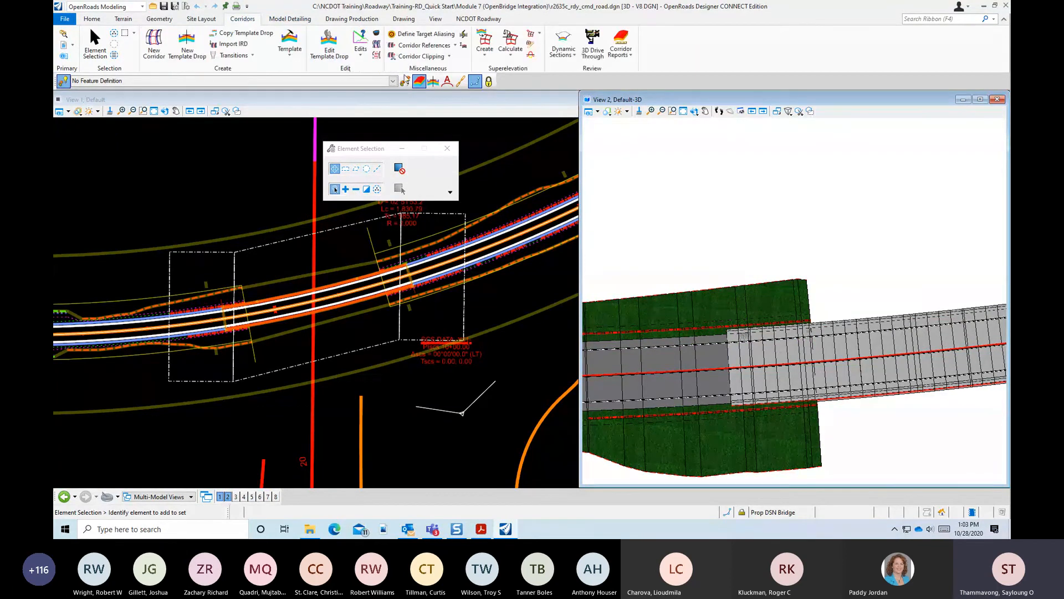
left_click(431, 56)
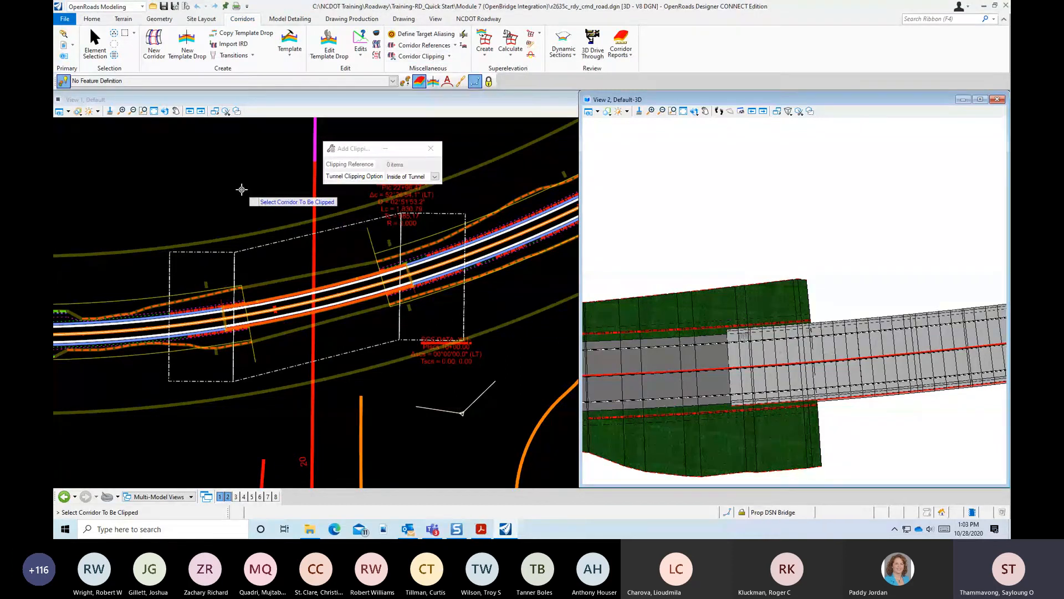
left_click(279, 281)
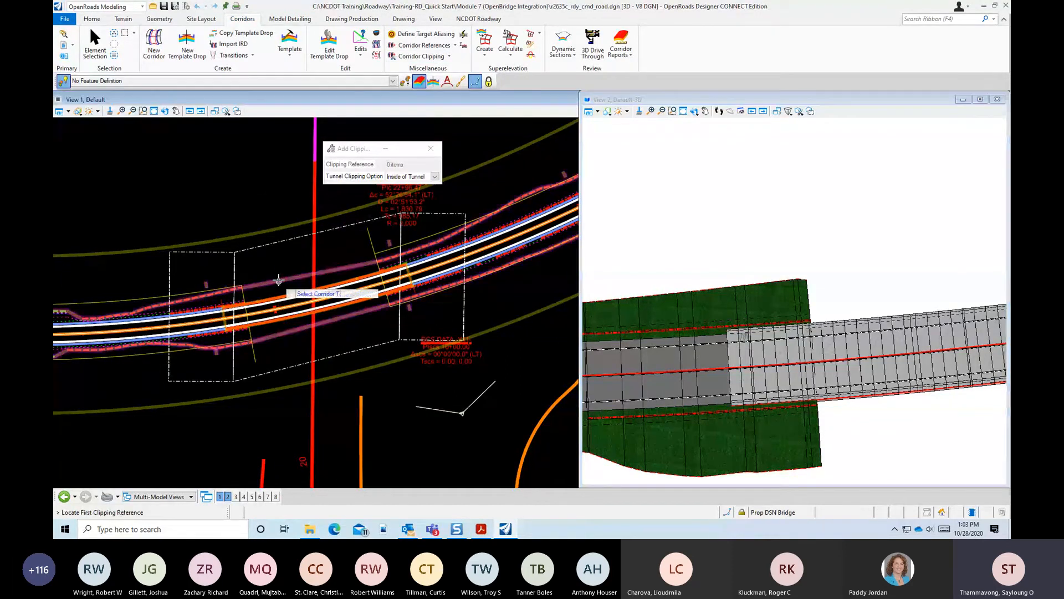
left_click(280, 247)
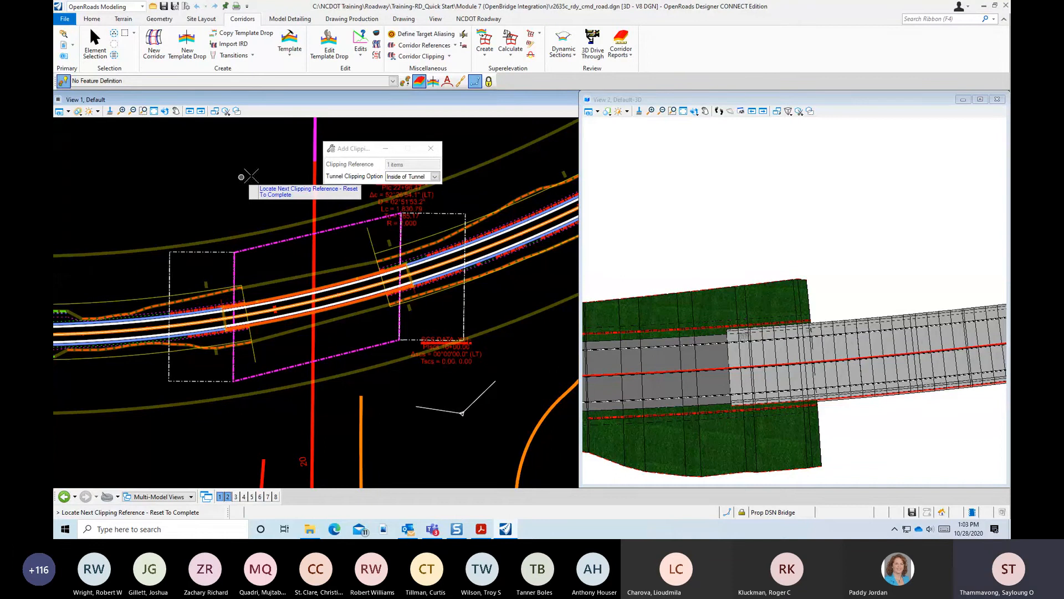
right_click(243, 176)
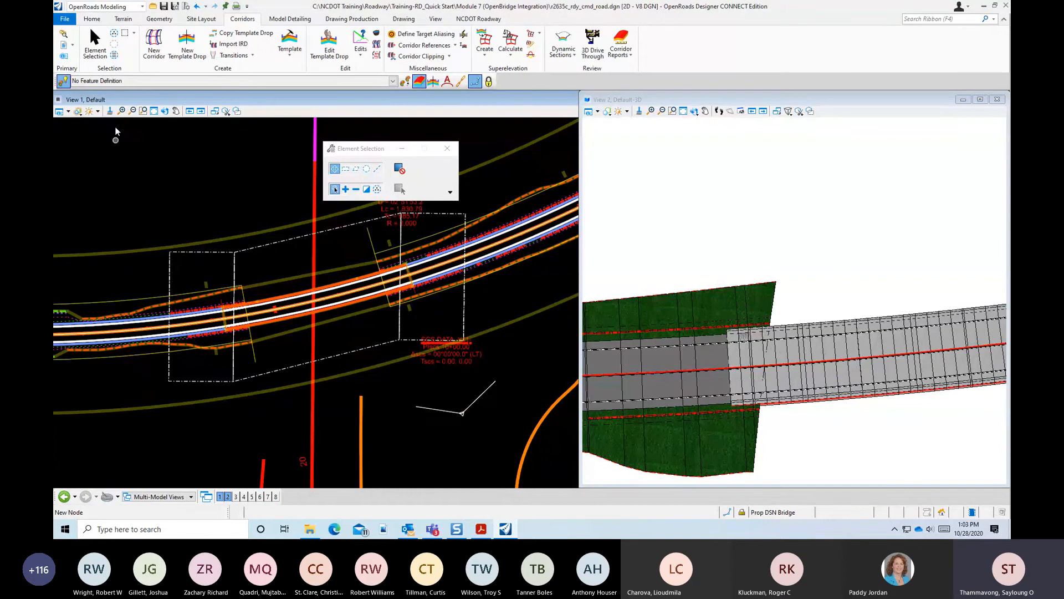
Open r2635c_rdy_cmd_bridge.dgn from the Module 7 (OpenBridge Integration) folder
left_click(61, 20)
left_click(159, 431)
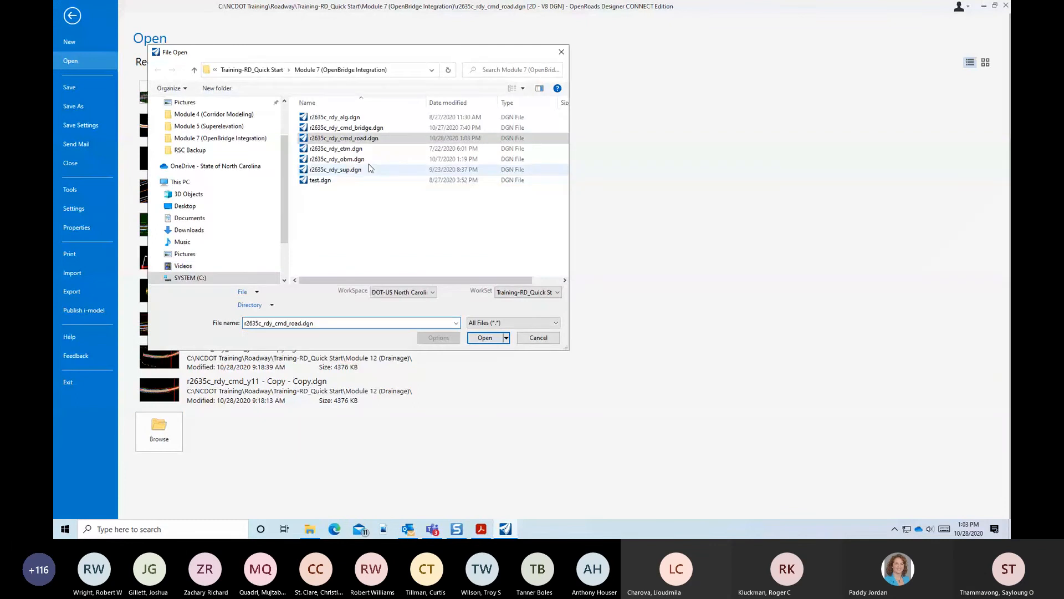
left_click(370, 128)
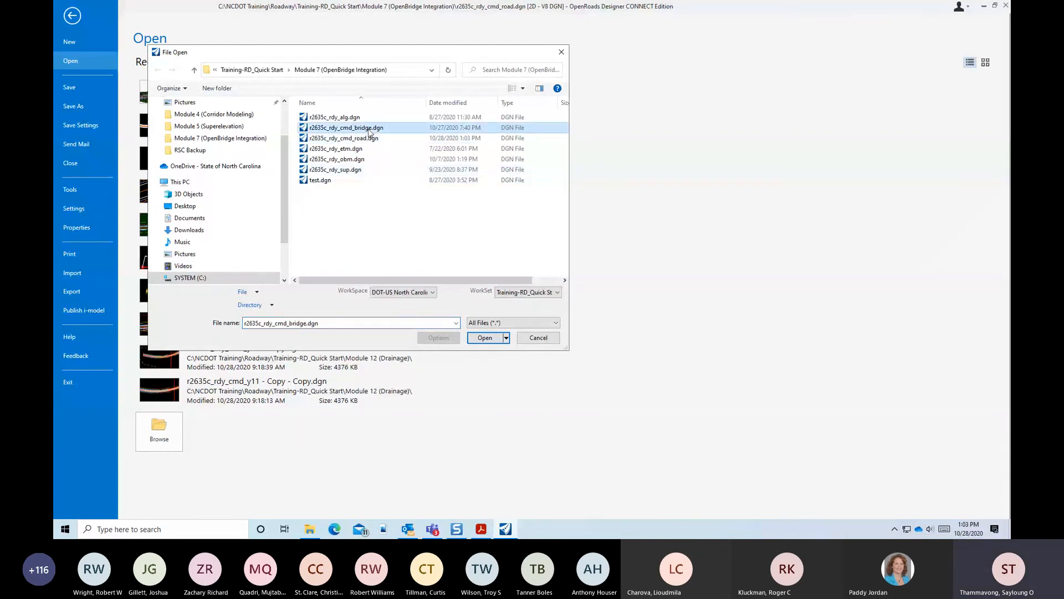
left_click(485, 338)
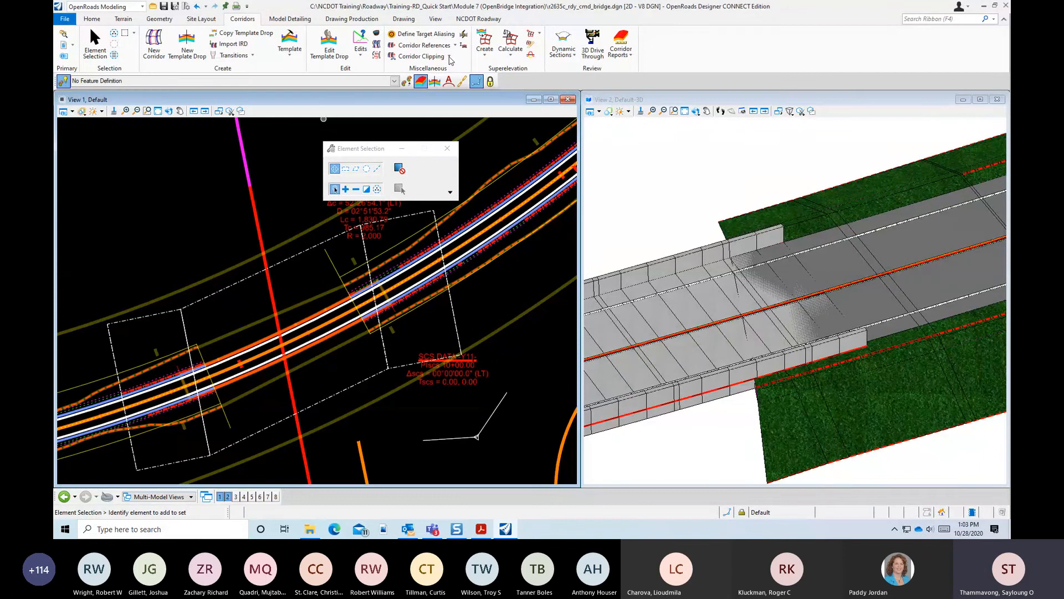
Clip the bridge corridor with the two dashed rectangles at the bridge ends, using the Inside of Tunnel clipping option
left_click(421, 56)
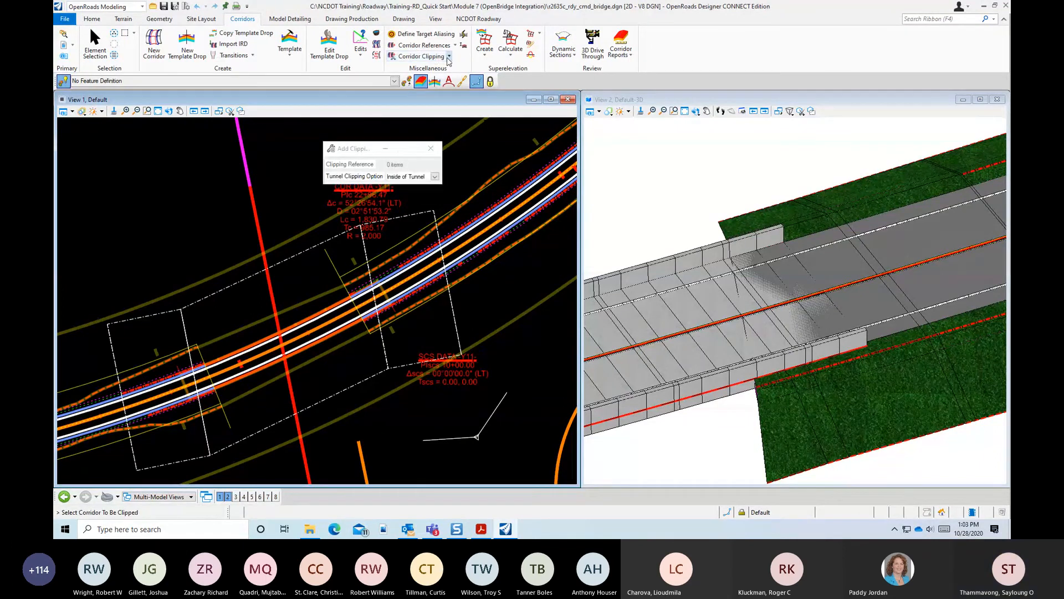
left_click(256, 369)
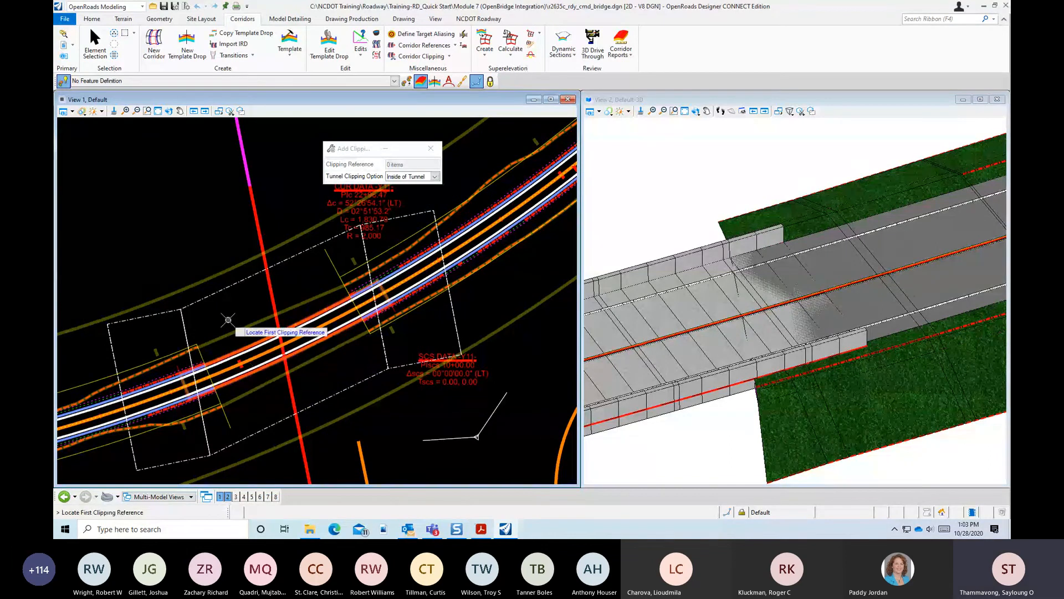
left_click(210, 315)
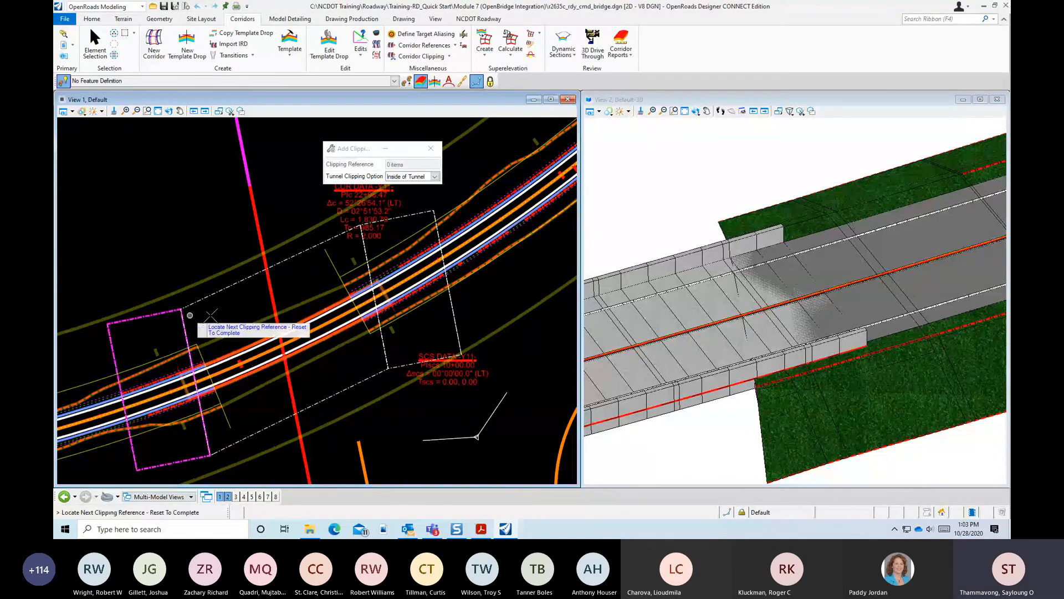
left_click(395, 225)
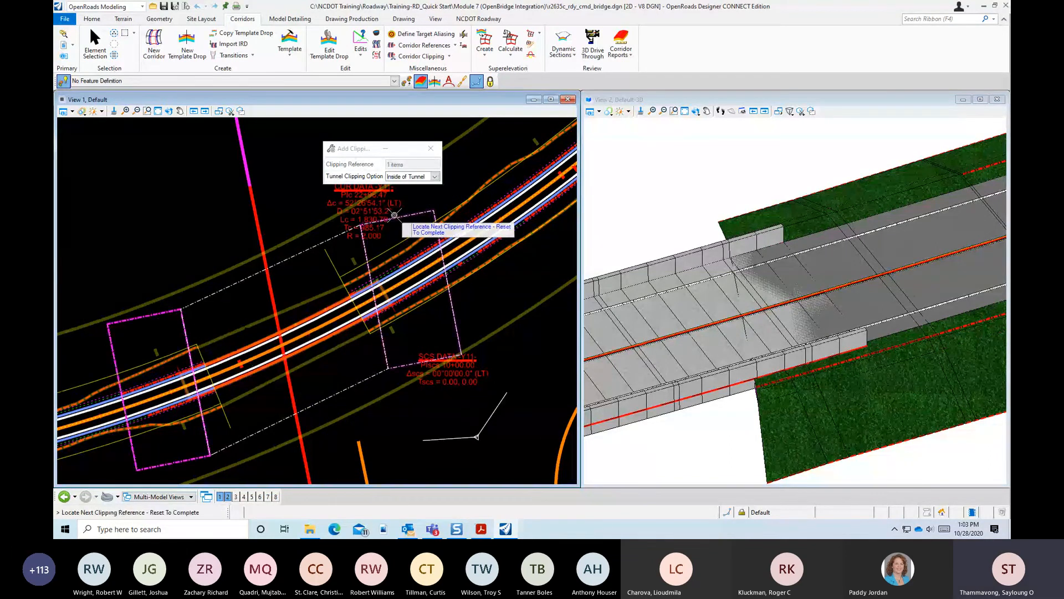
right_click(498, 301)
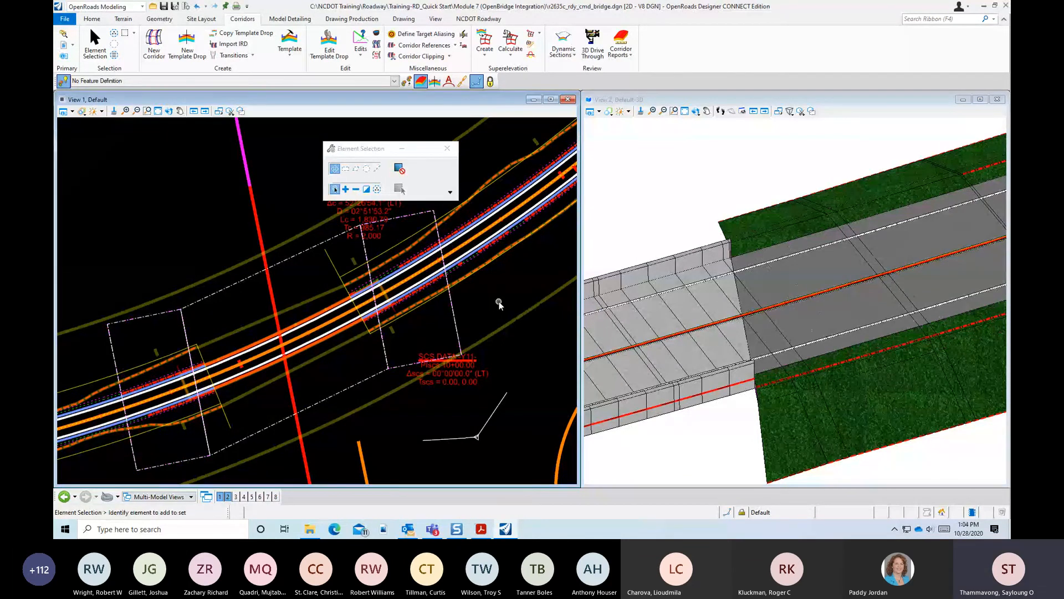
scroll(690, 250, "down", 2)
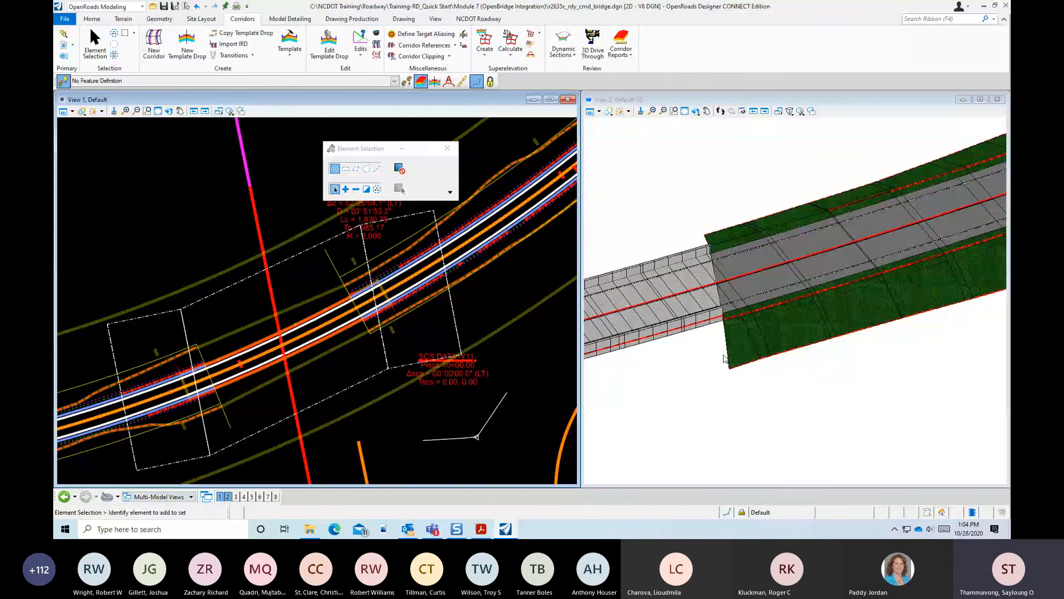
Examine the joint between the clipped bridge and roadway corridors at the bridge end in 3D, from low side and elevated angles
scroll(723, 359, "up", 1)
left_click(696, 112)
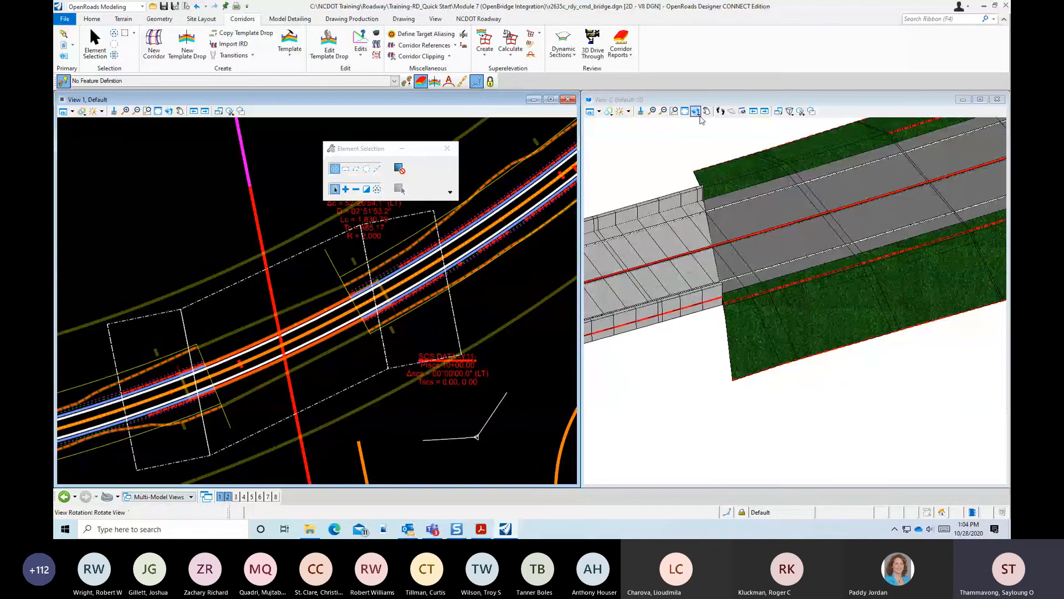
left_click(751, 329)
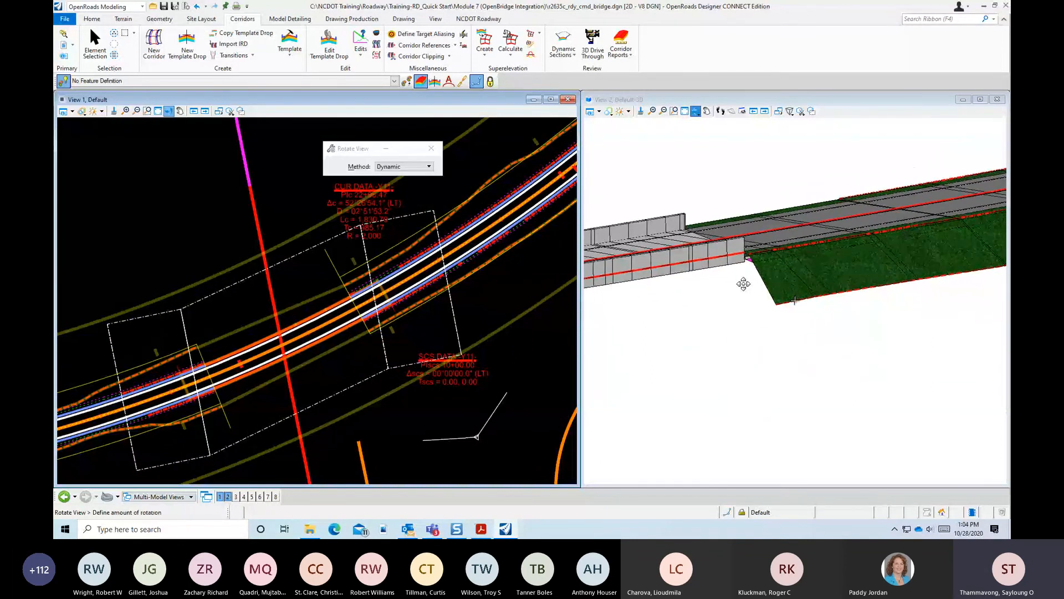
left_click(742, 283)
right_click(742, 283)
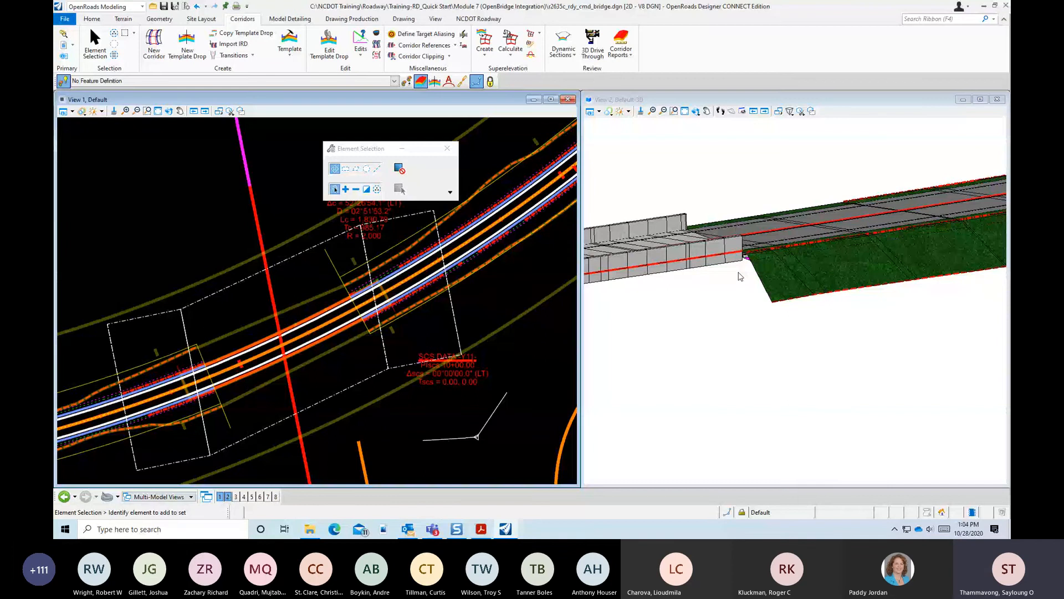
left_click(696, 111)
mouse_move(740, 310)
left_mouse_down()
mouse_move(739, 302)
mouse_move(745, 324)
left_mouse_up()
right_click(744, 324)
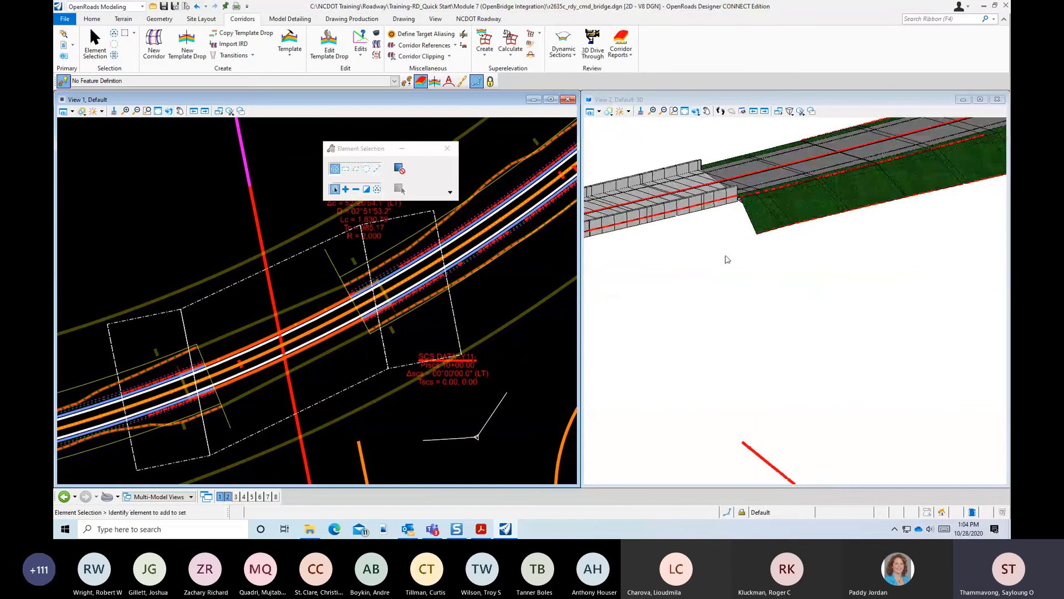
scroll(727, 260, "down", 3)
scroll(725, 180, "up", 6)
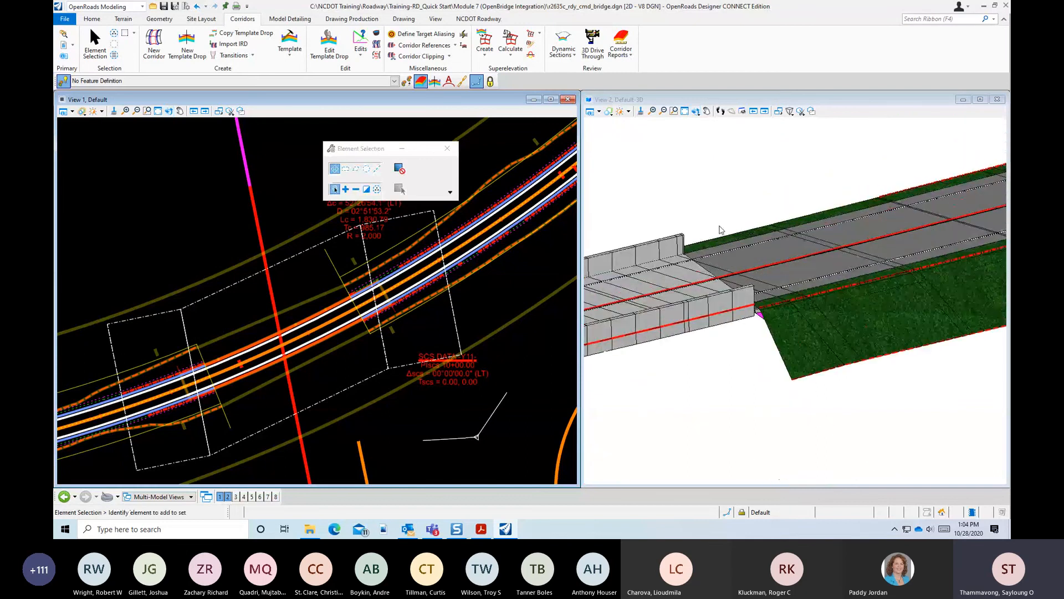
left_click(696, 111)
left_click(679, 198)
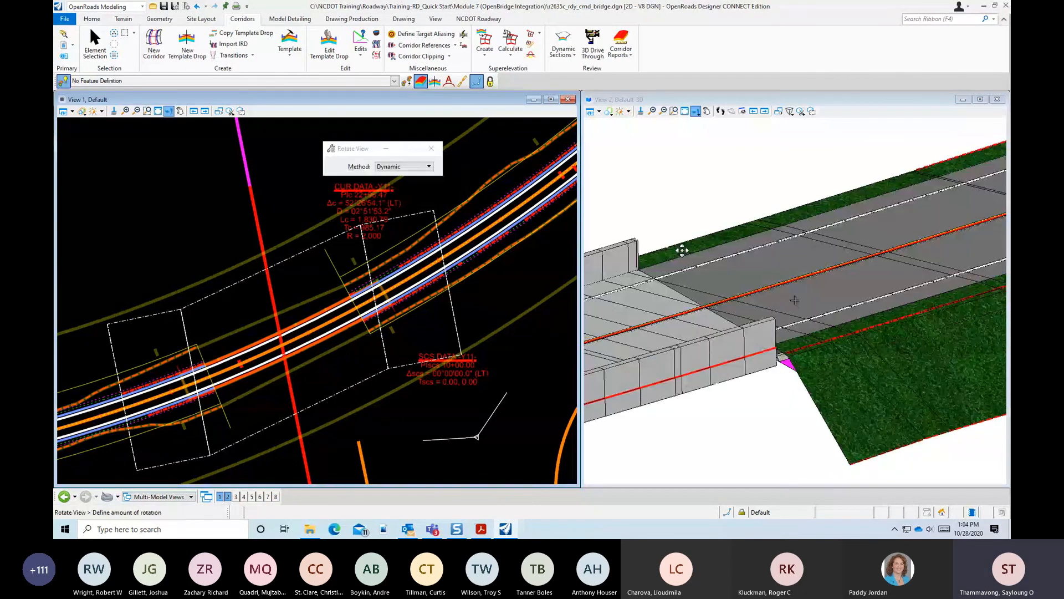
left_click(680, 265)
right_click(678, 247)
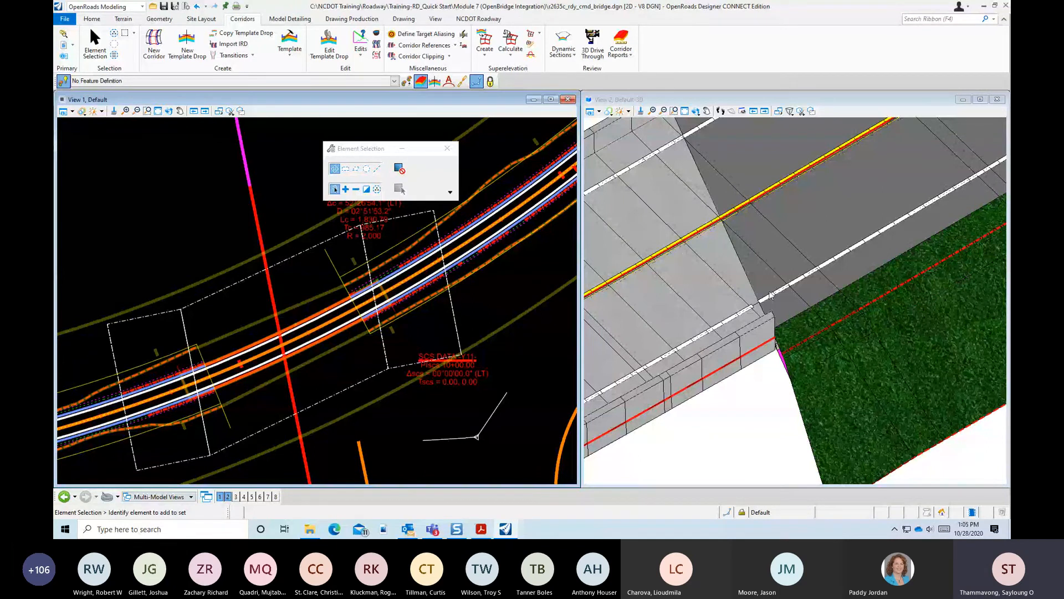
scroll(363, 283, "up", 2)
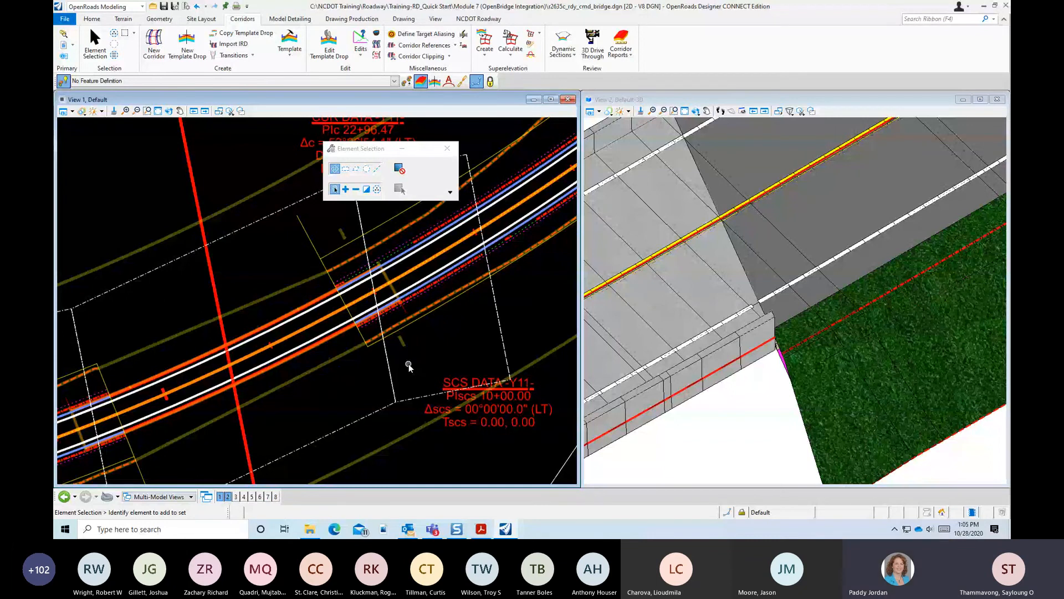
scroll(765, 388, "down", 2)
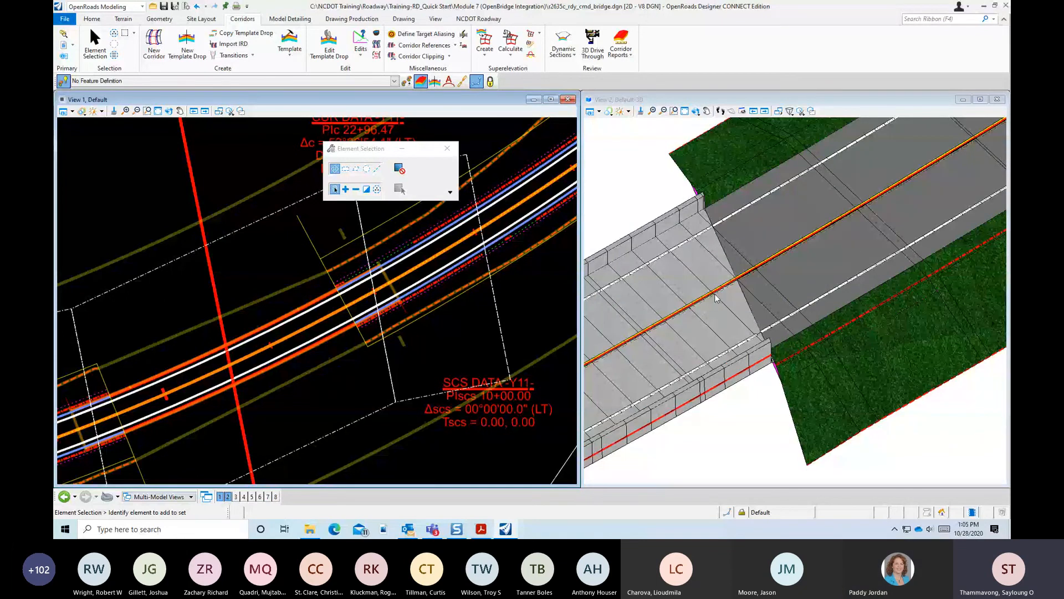